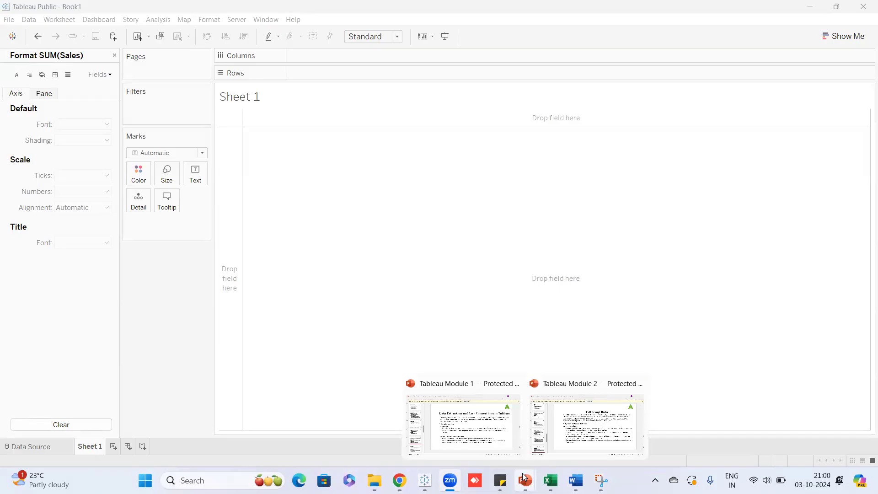
Dismiss the taskbar previews and close the Format SUM(Sales) pane to bring back the Orders fields.
left_click(510, 387)
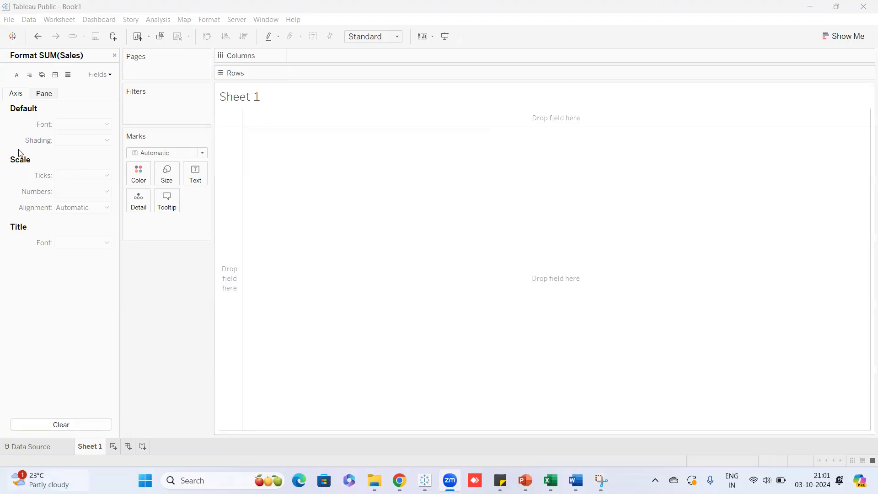
left_click(114, 57)
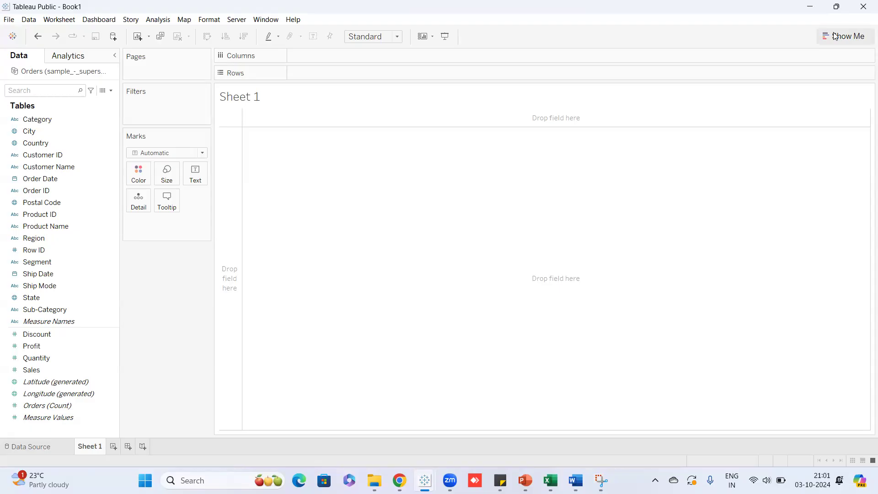
left_click(863, 39)
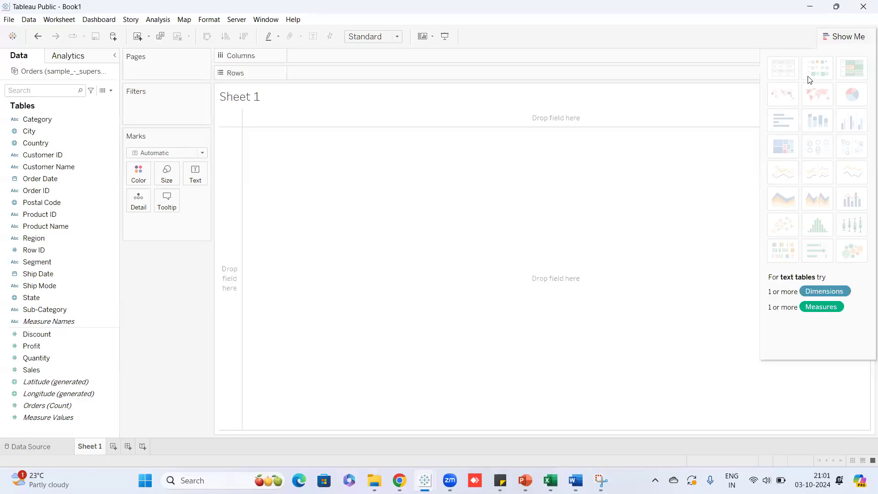
left_click(832, 34)
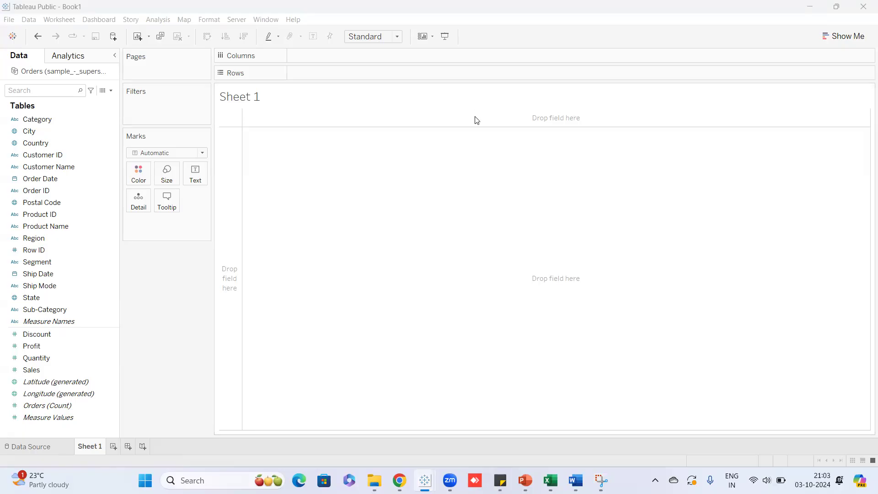
left_click(48, 452)
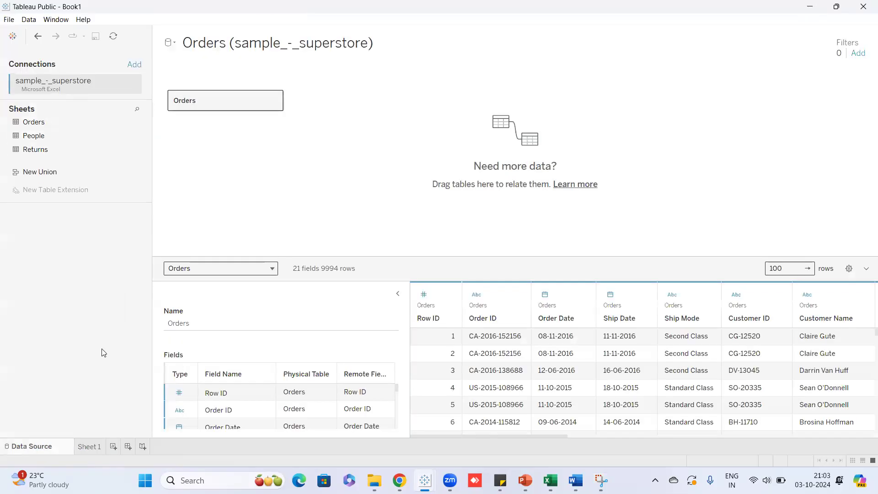
left_click(90, 447)
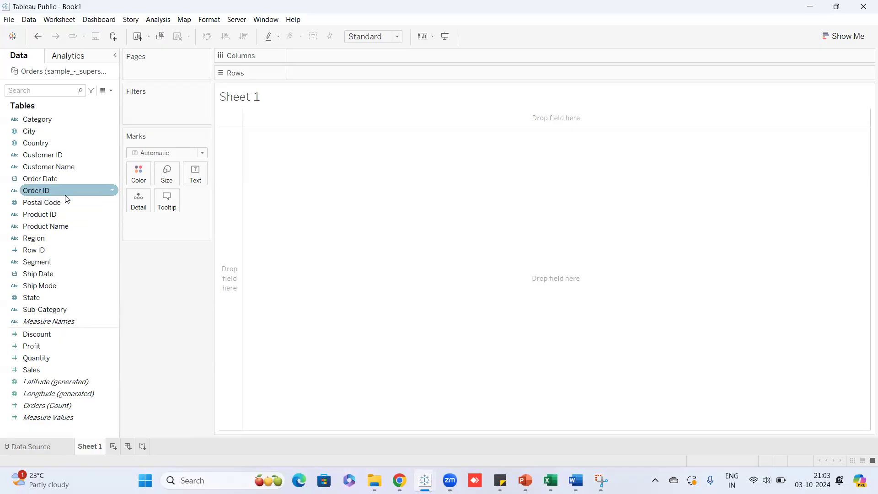
Plot SUM(Sales) against continuous MONTH(Order Date) as a line from November 2013 to late 2017.
left_click_drag(63, 179, 356, 59)
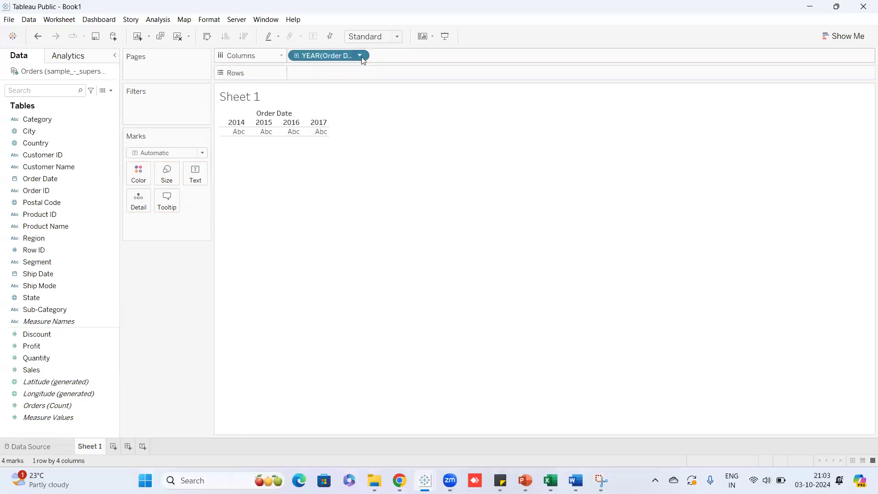
left_click(361, 56)
left_click(322, 281)
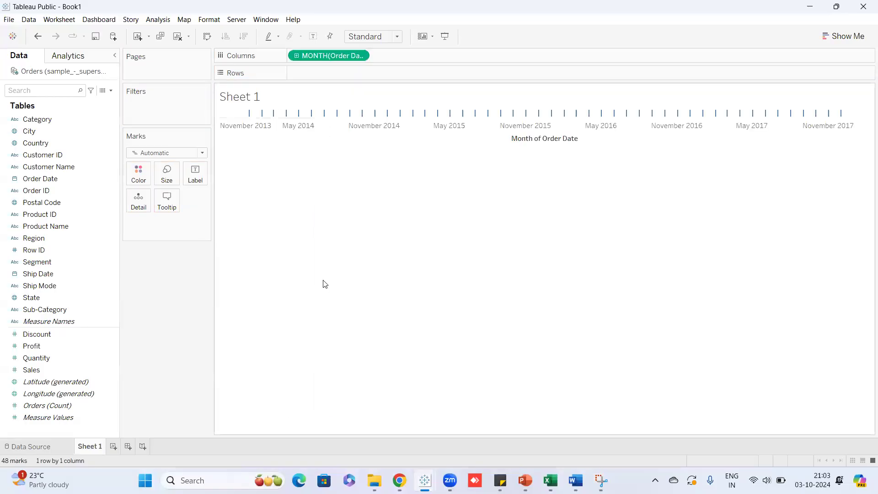
left_click_drag(26, 376, 300, 80)
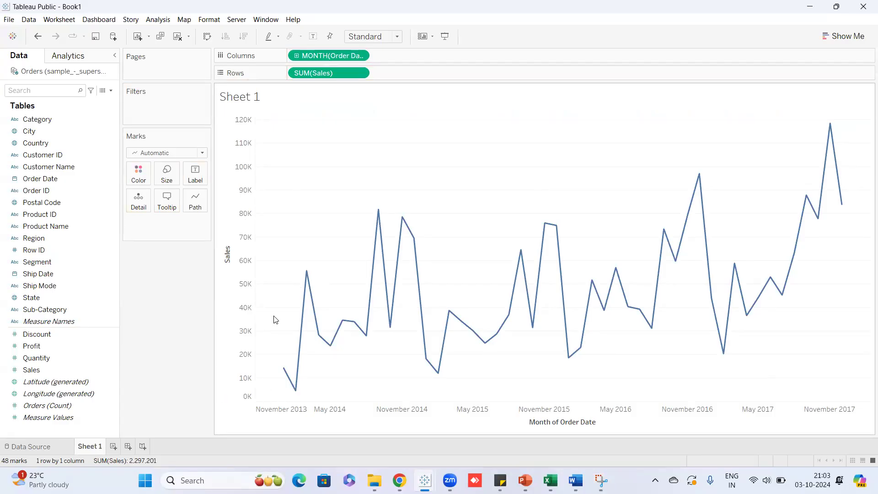
left_click(46, 121)
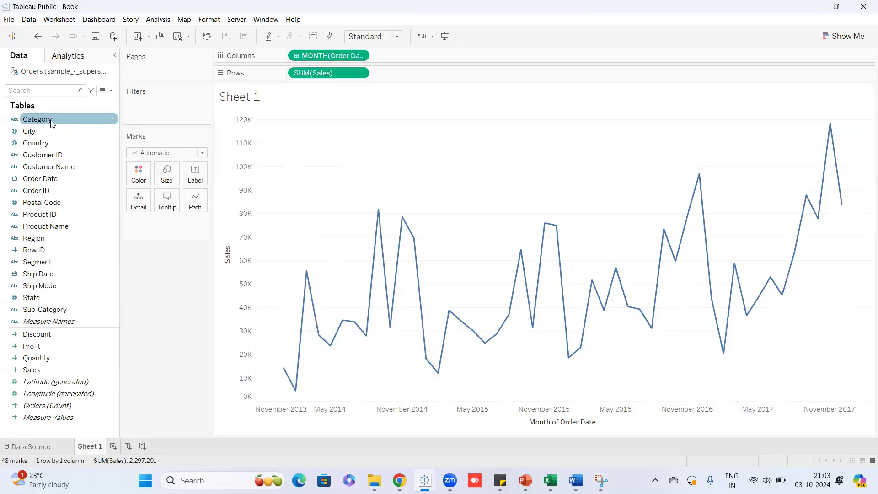
Place Category on Rows before SUM(Sales), giving Furniture, Office Supplies and Technology panes with 144 marks.
left_click_drag(50, 121, 290, 74)
left_click_drag(290, 74, 293, 70)
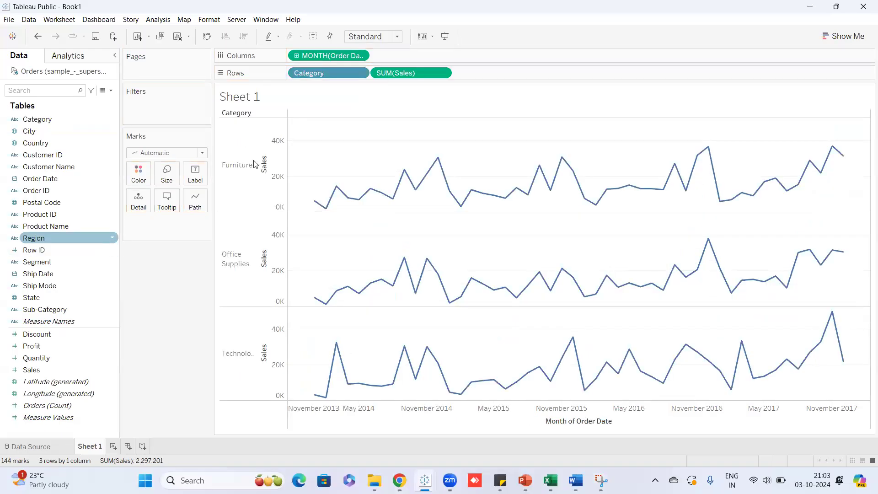
left_click_drag(311, 72, 171, 297)
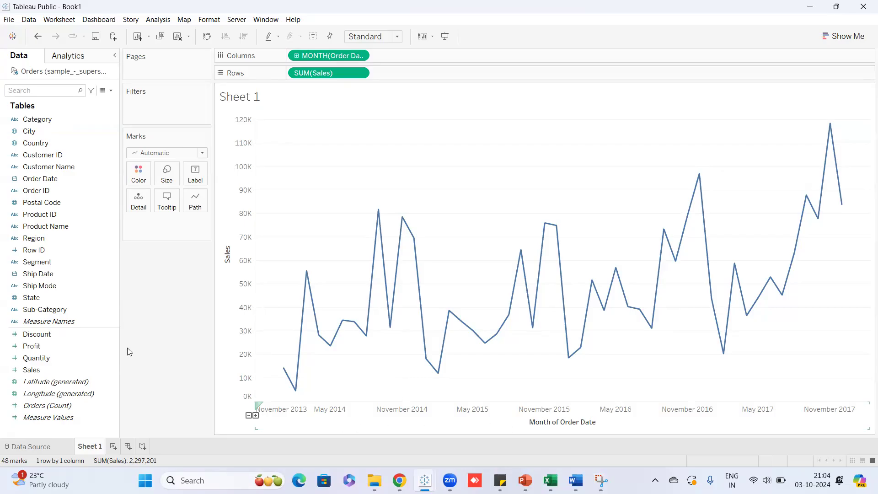
left_click(38, 120)
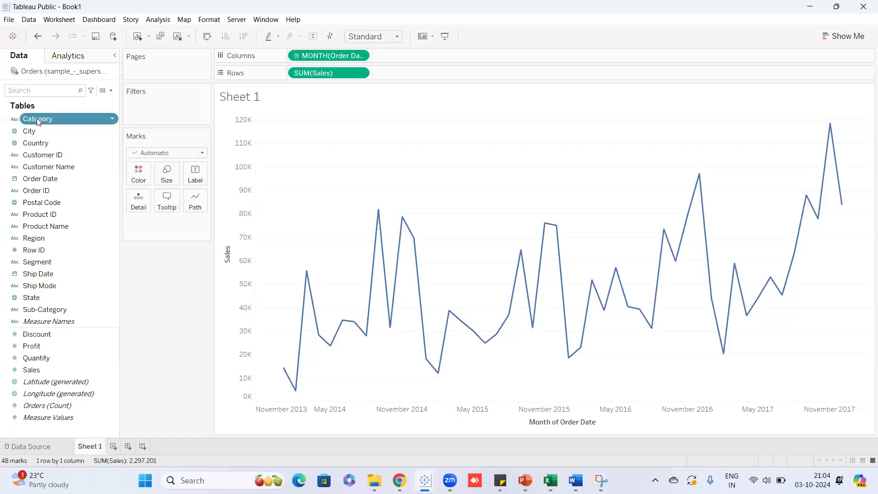
left_click(39, 122)
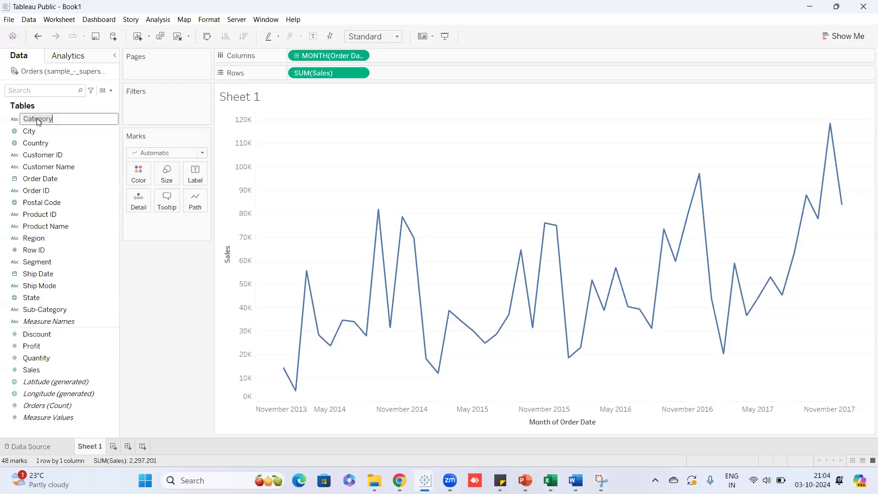
left_click(160, 307)
left_click_drag(38, 119, 289, 74)
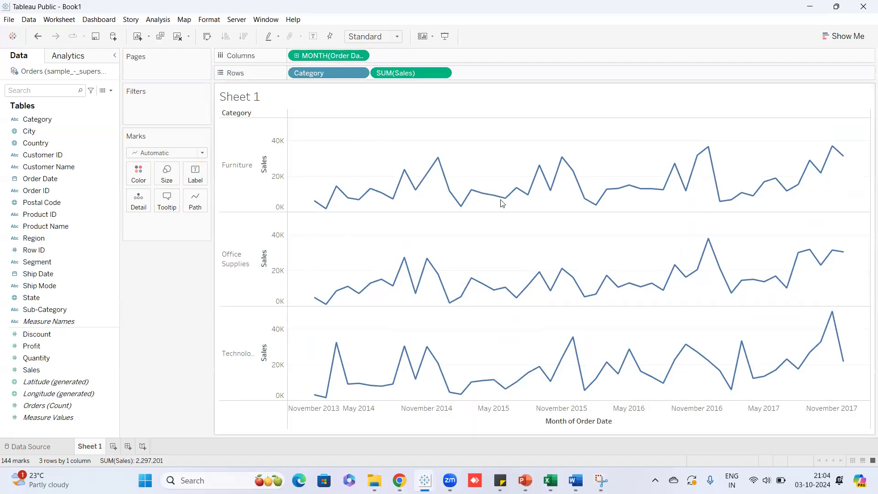
Switch to the Tableau Module 1 PowerPoint deck at slide 24, 'Data Extraction and Live Connections in Tableau'.
mouse_move(327, 209)
mouse_move(814, 161)
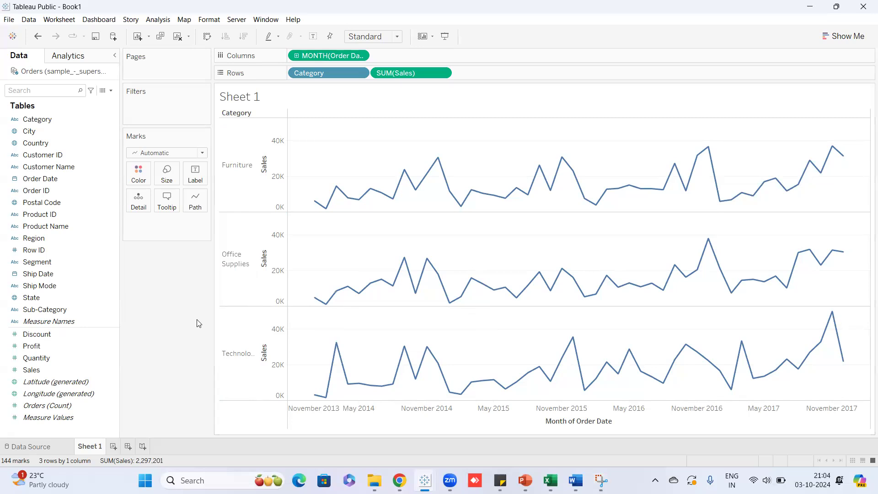
mouse_move(338, 382)
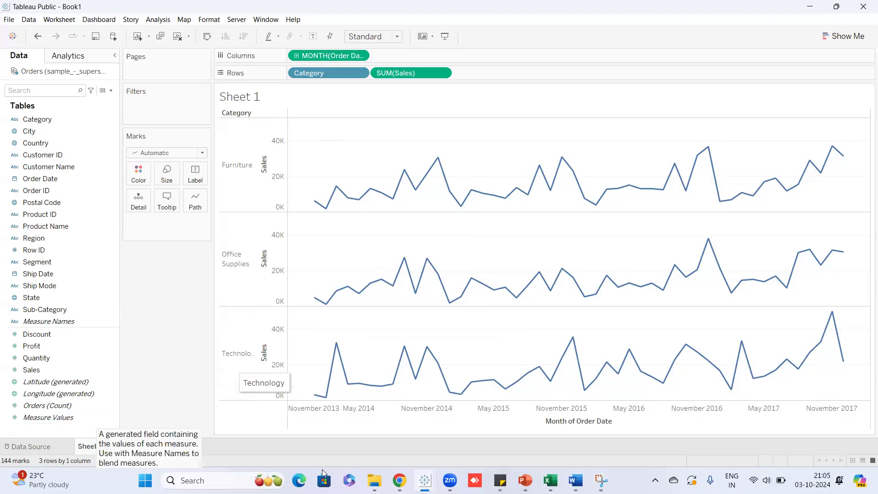
mouse_move(525, 481)
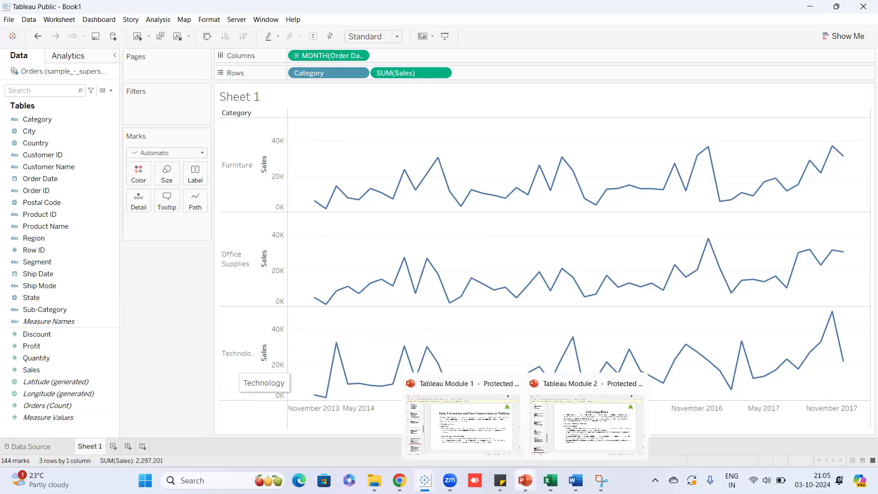
left_click(496, 446)
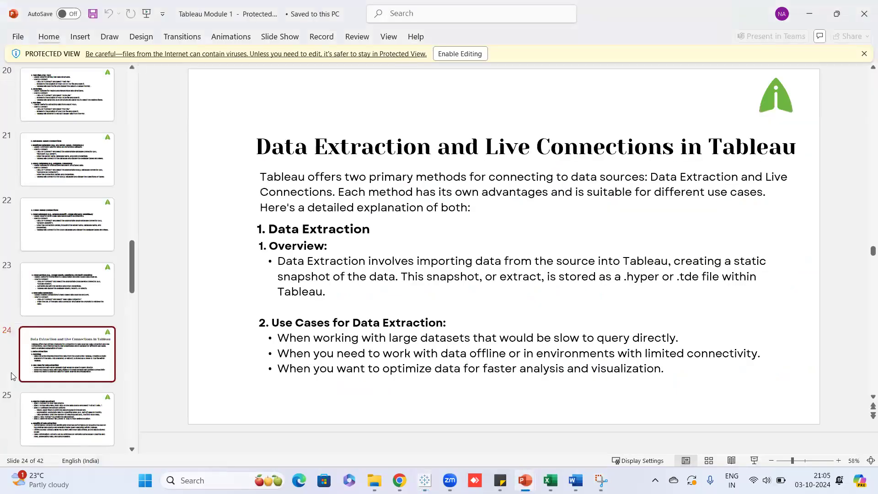
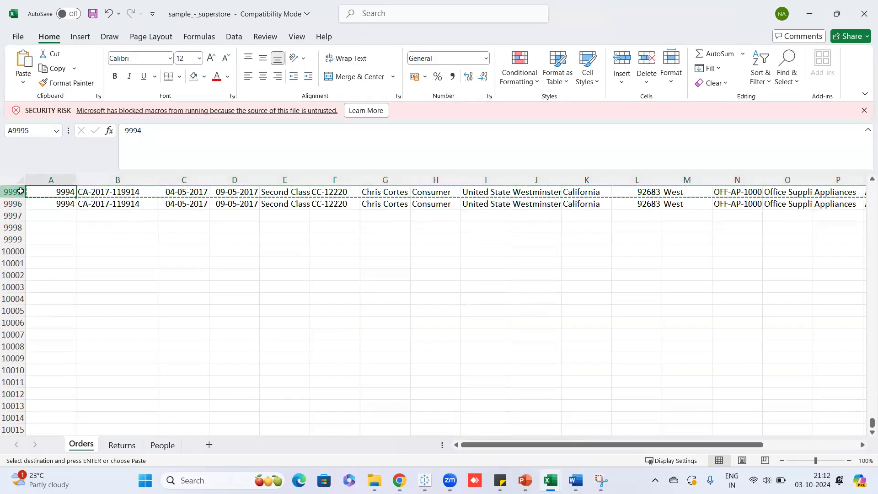
Select the Row ID column down to 9994, then close the superstore workbook, saving changes.
key("ctrl+Up")
key("Down")
key("ctrl+shift+Down")
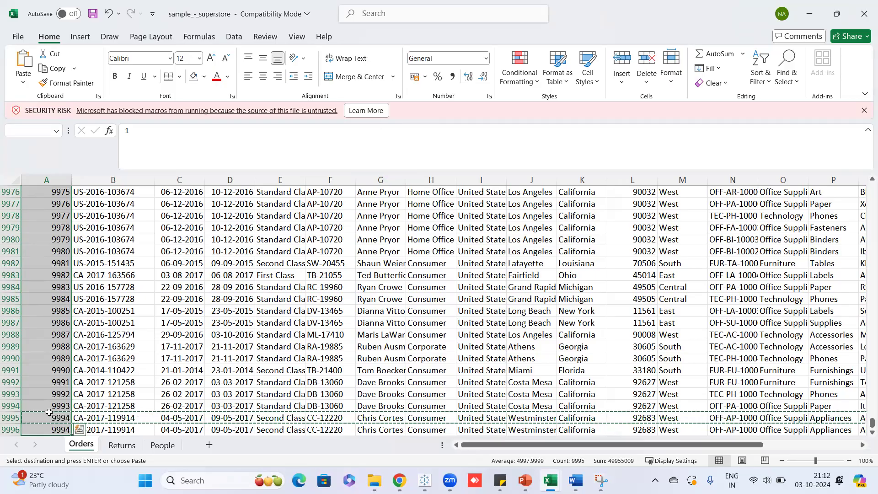
left_click(862, 16)
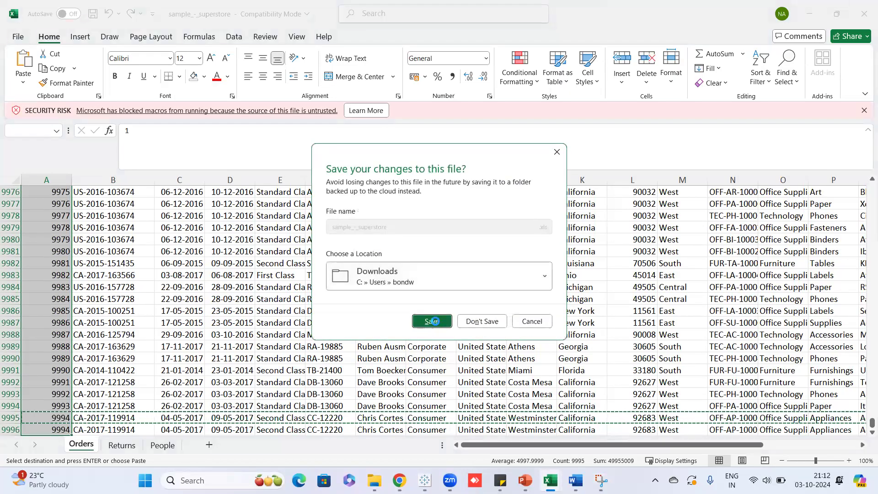
left_click(434, 320)
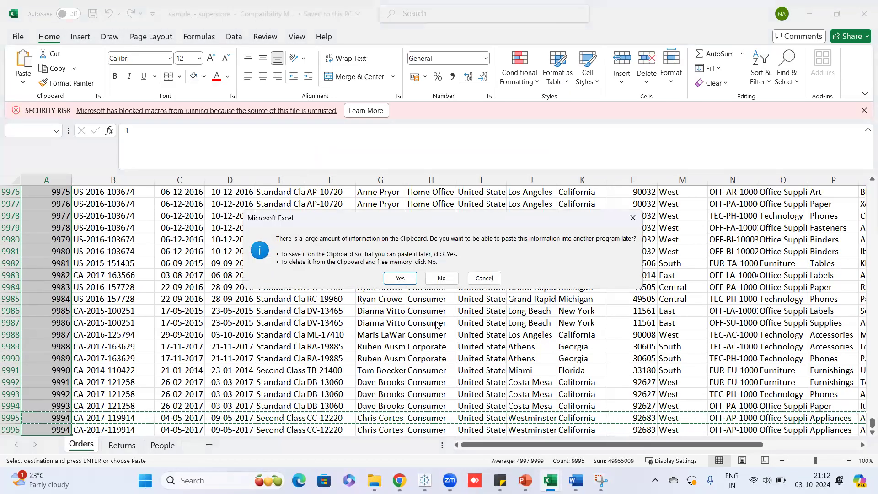
Keep the copied data on the clipboard, return to Tableau Book1, and refresh the Orders data source.
left_click(400, 279)
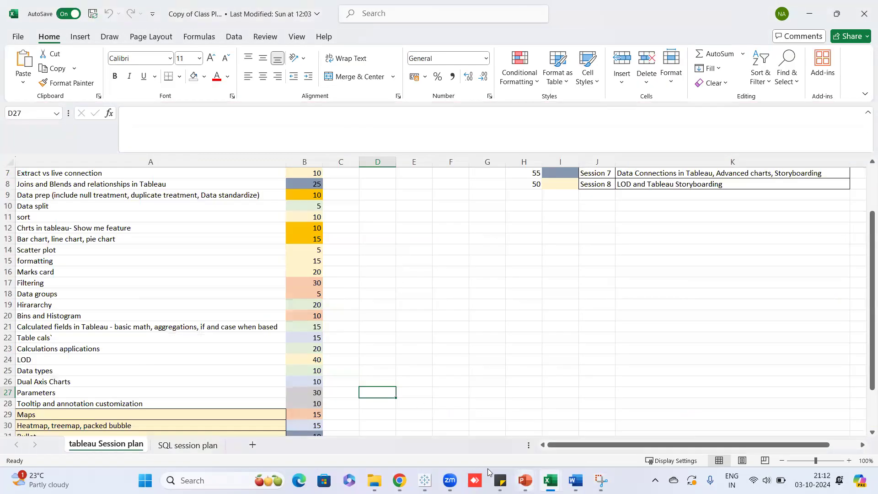
mouse_move(425, 481)
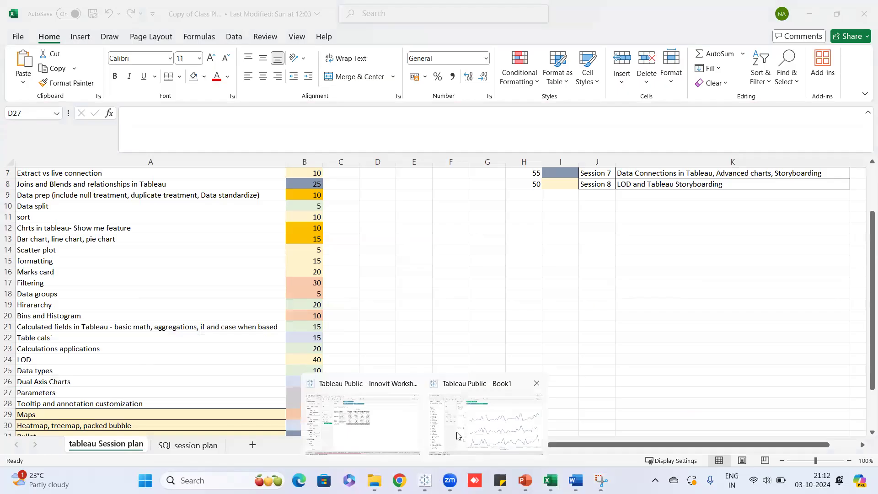
left_click(459, 436)
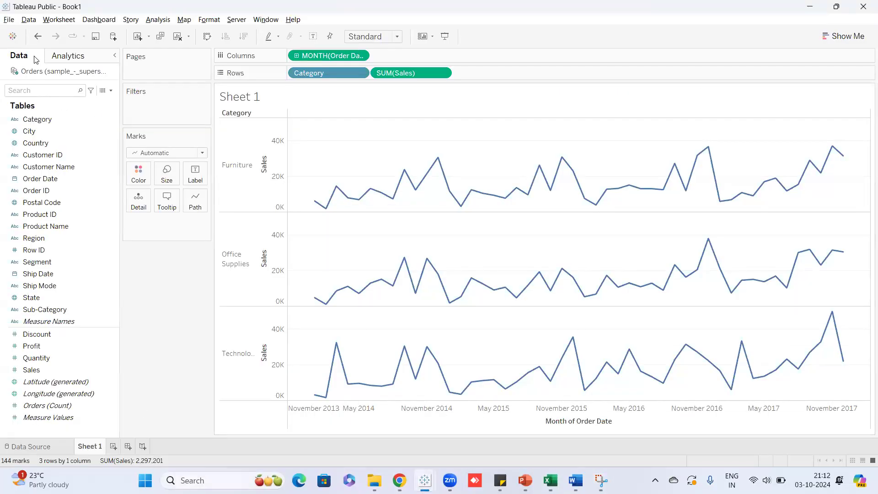
right_click(93, 75)
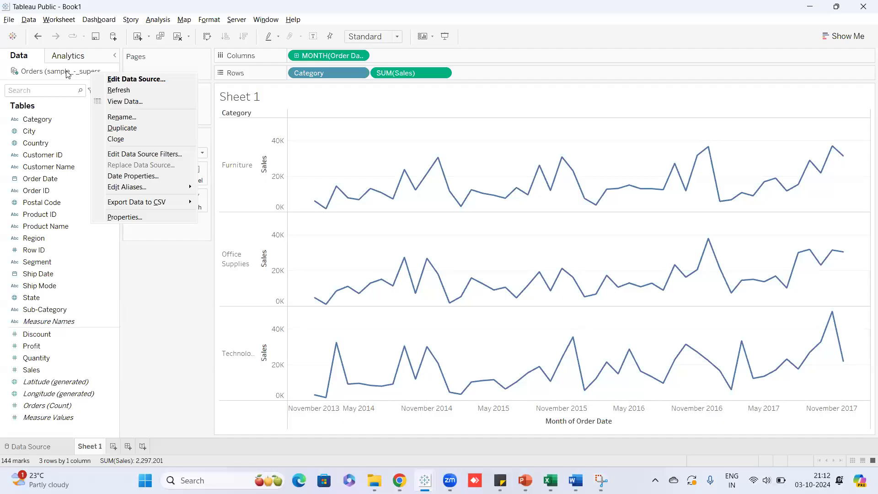
left_click(126, 91)
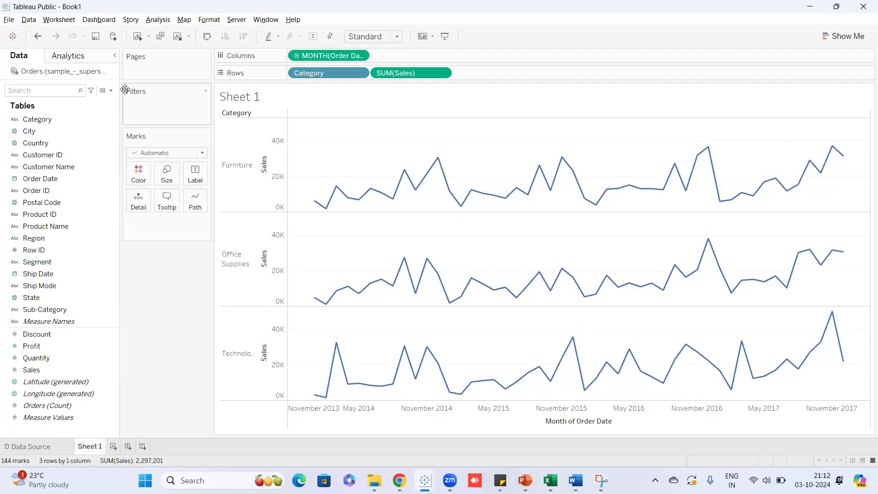
On a new Sheet 2, put Orders (Count) on Rows and refresh the data, giving 9,995.
left_click(113, 447)
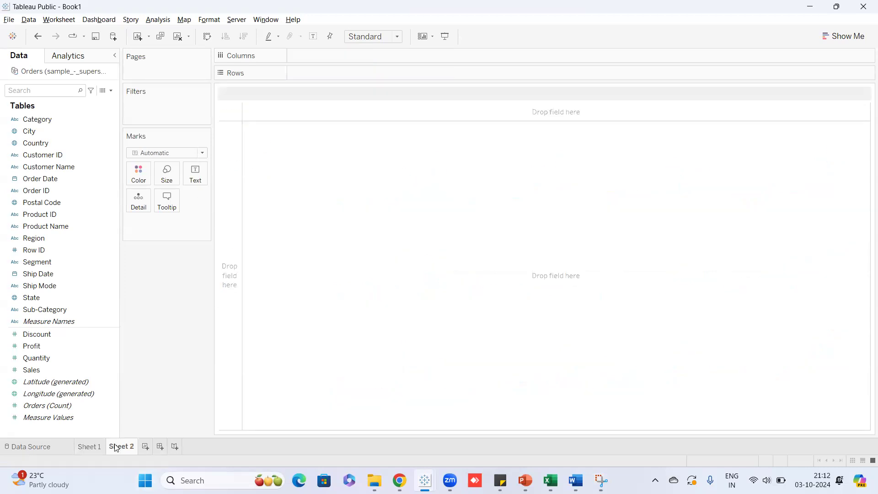
left_click_drag(58, 405, 314, 74)
mouse_move(272, 137)
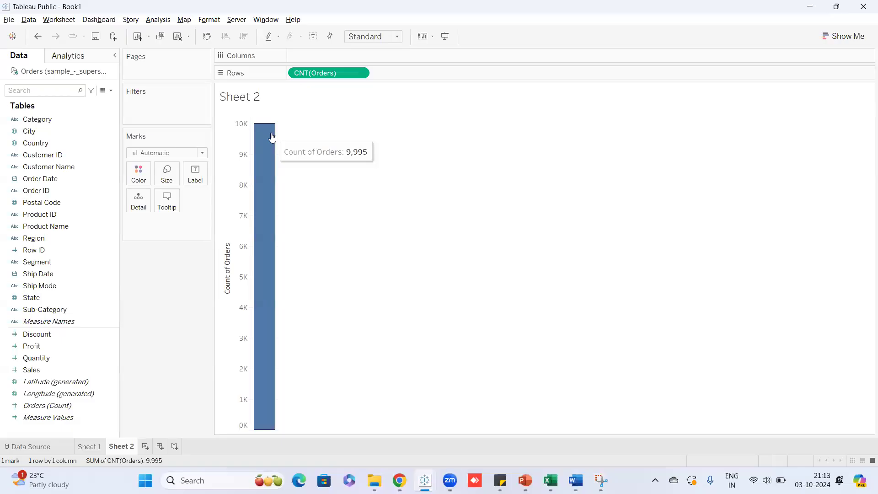
right_click(92, 73)
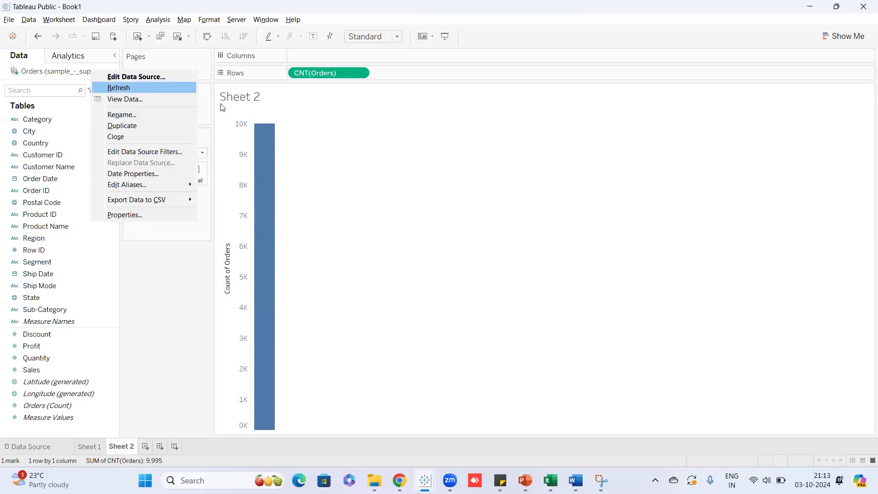
left_click(259, 132)
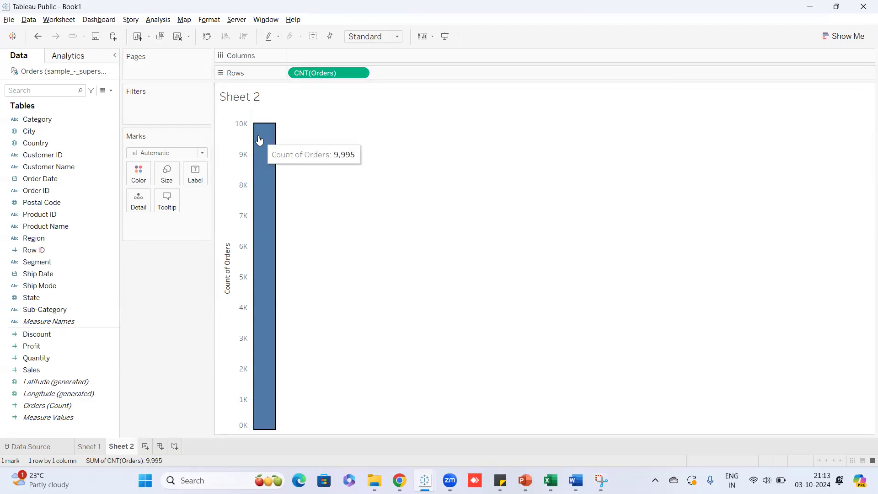
mouse_move(261, 129)
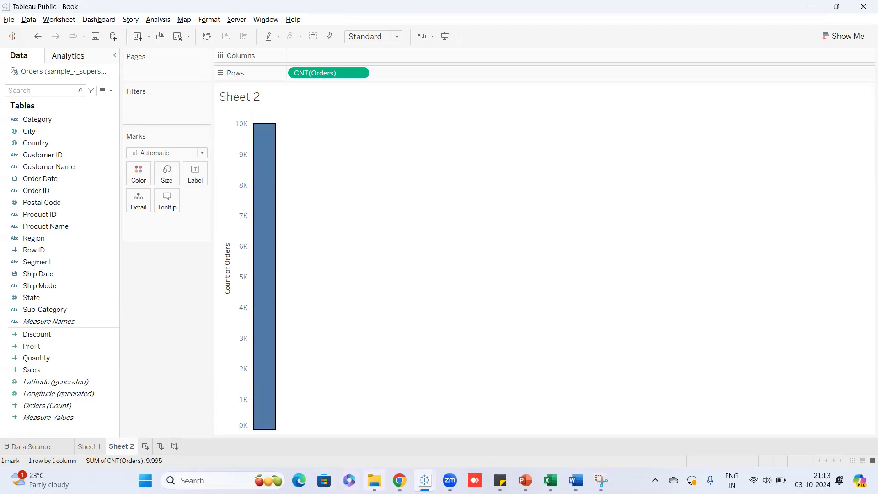
Reopen sample_-_superstore in Excel, delete duplicated row 9996, and save.
left_click(375, 481)
left_click(550, 481)
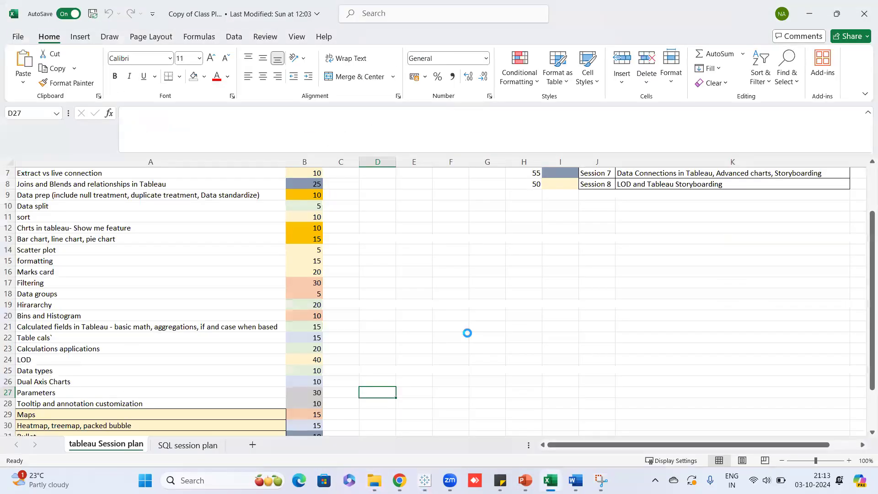
key("ctrl+o")
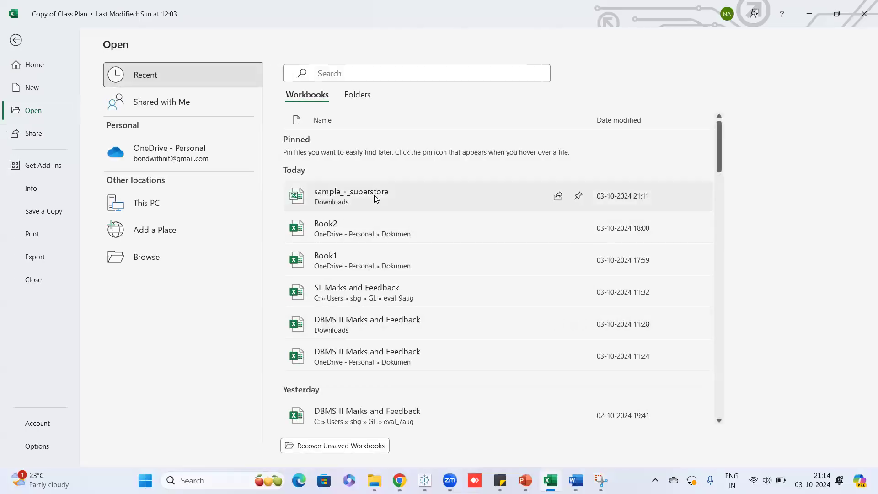
left_click(374, 194)
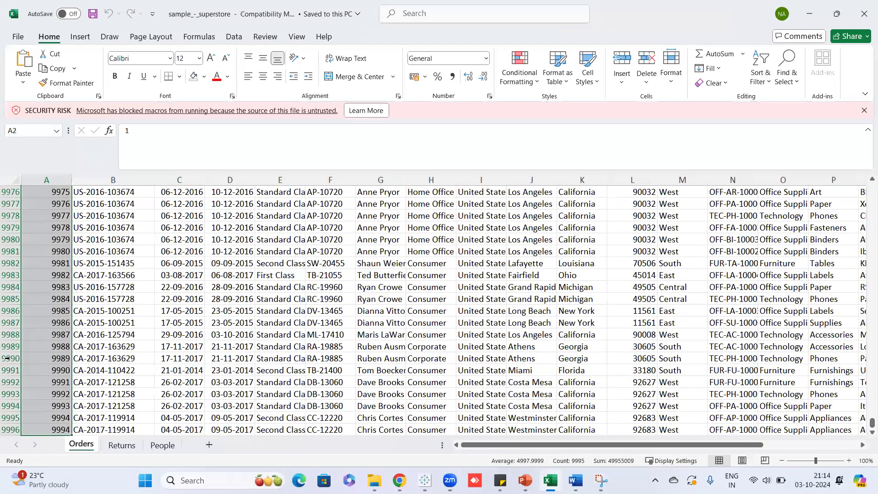
scroll(6, 358, "down", 2)
left_click(6, 358)
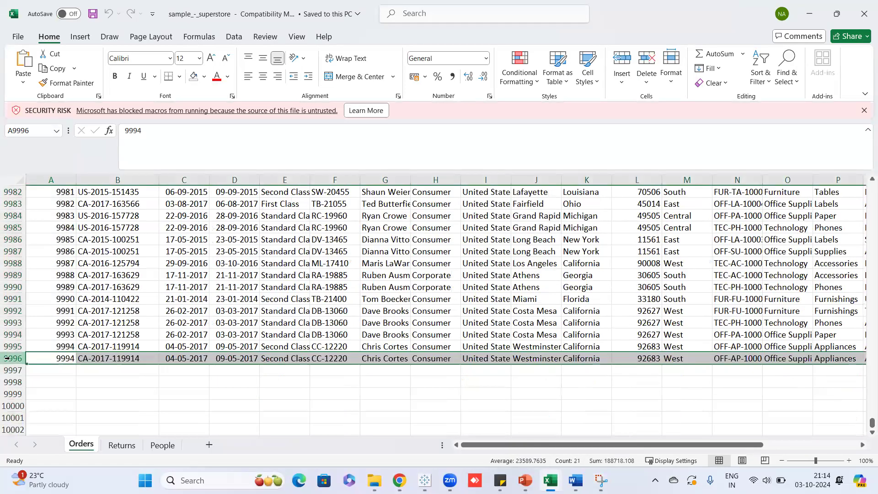
key("ctrl+s")
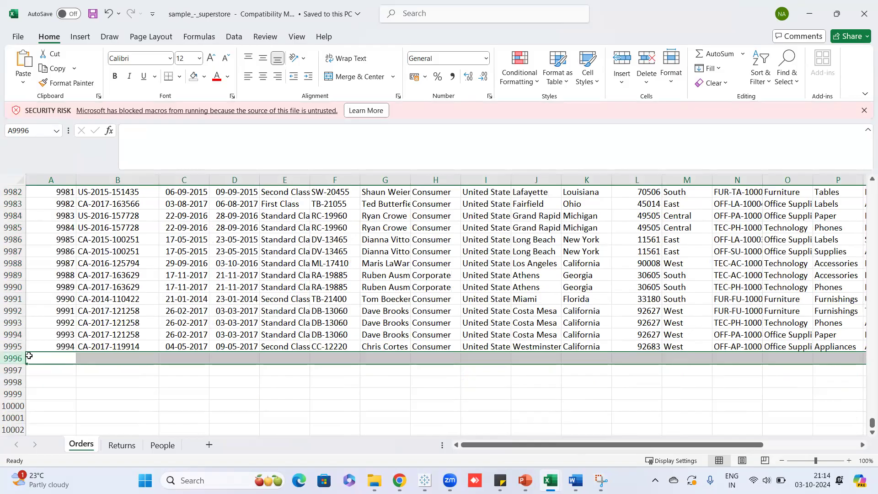
Close the superstore workbook and go back to Tableau Book1.
left_click(864, 16)
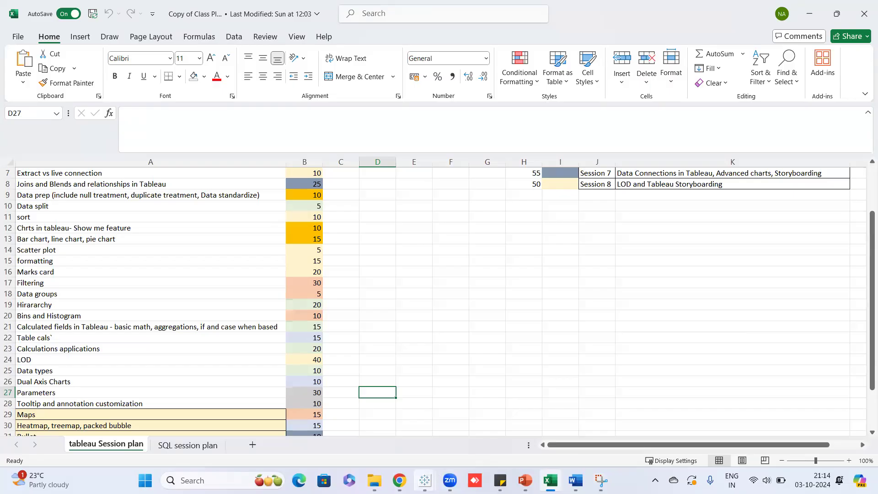
left_click(425, 480)
left_click(486, 430)
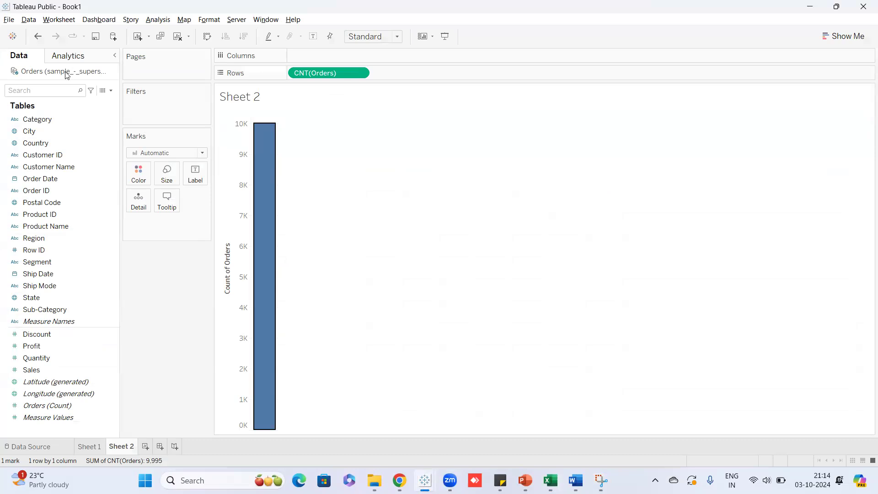
Refresh the Orders data source so the order count drops to 9,994.
mouse_move(269, 148)
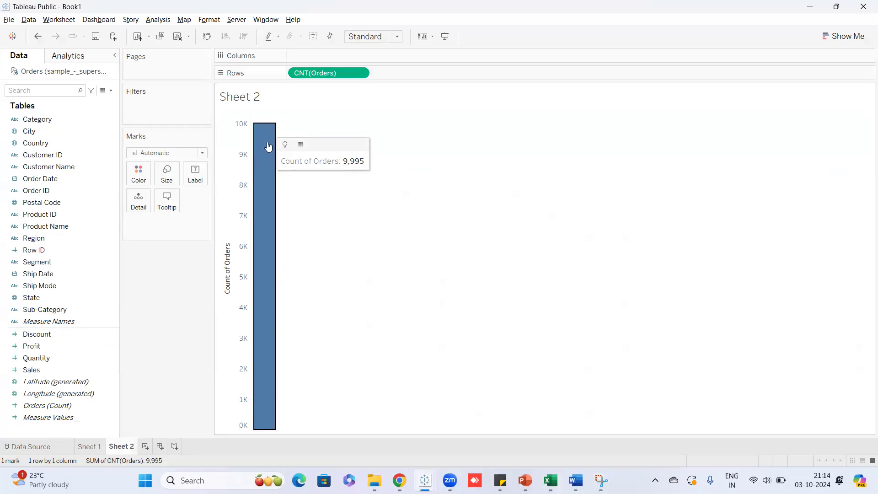
right_click(84, 75)
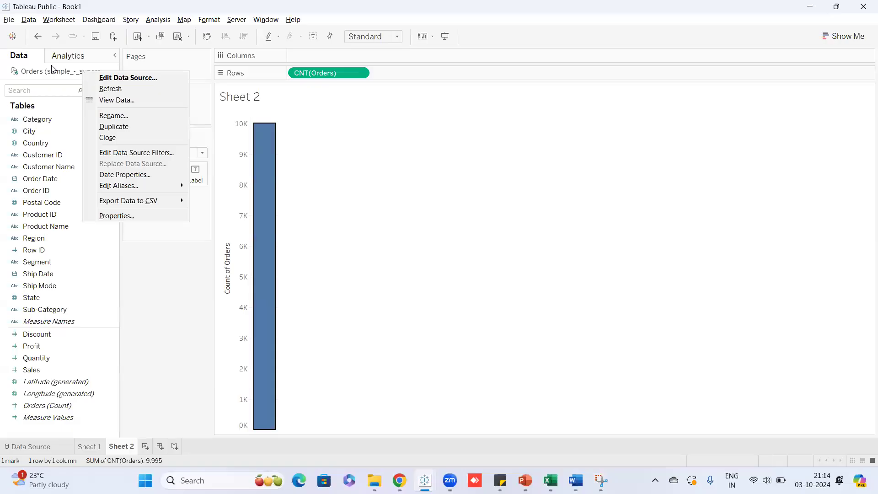
left_click(103, 91)
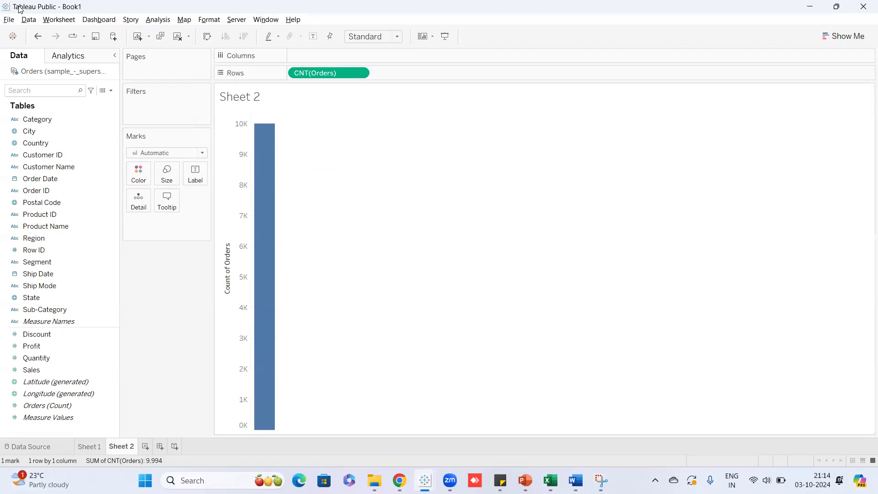
Clear everything from Sheet 2 with Worksheet > Clear > Sheet.
left_click(61, 19)
left_click(549, 232)
left_click(59, 20)
mouse_move(82, 69)
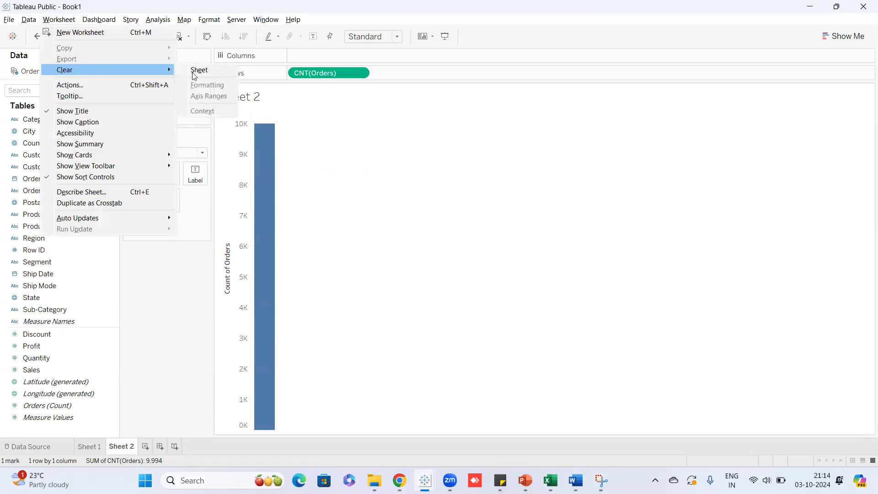
left_click(216, 73)
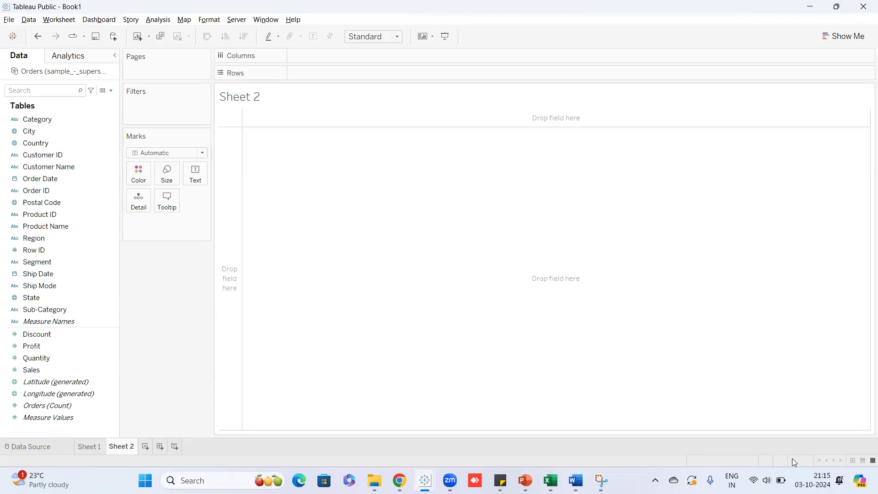
left_click(61, 20)
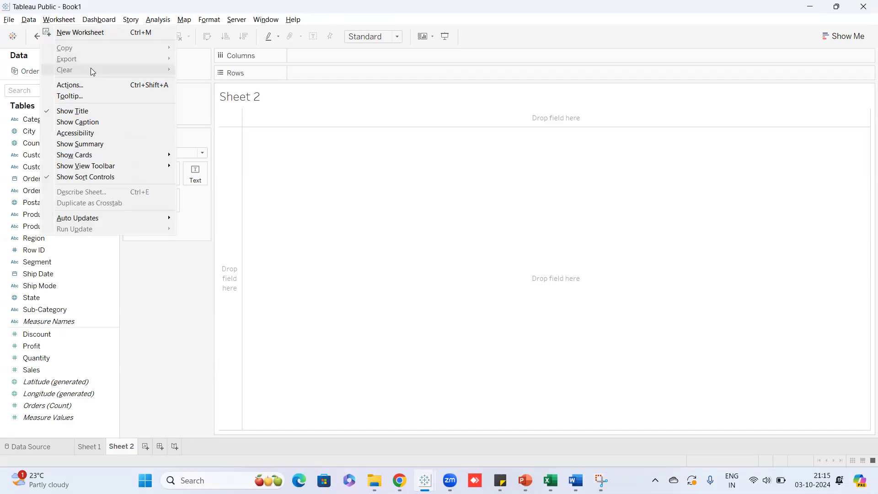
left_click(293, 156)
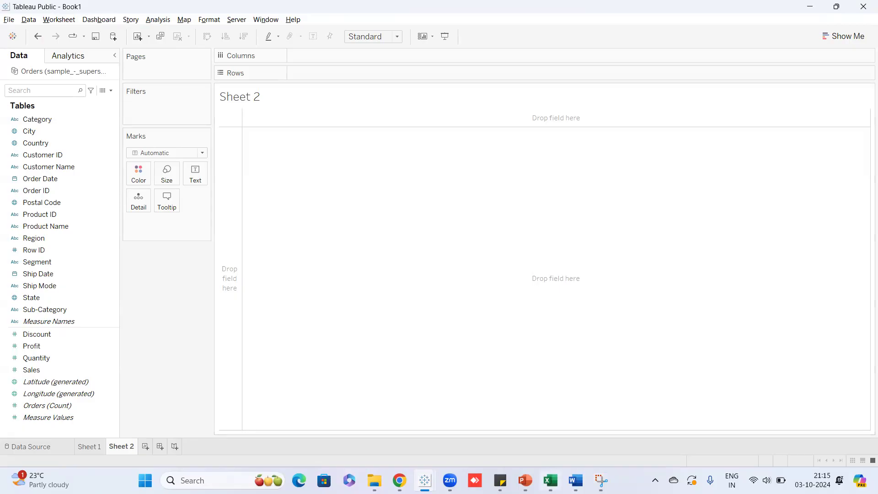
mouse_move(525, 481)
left_click(513, 455)
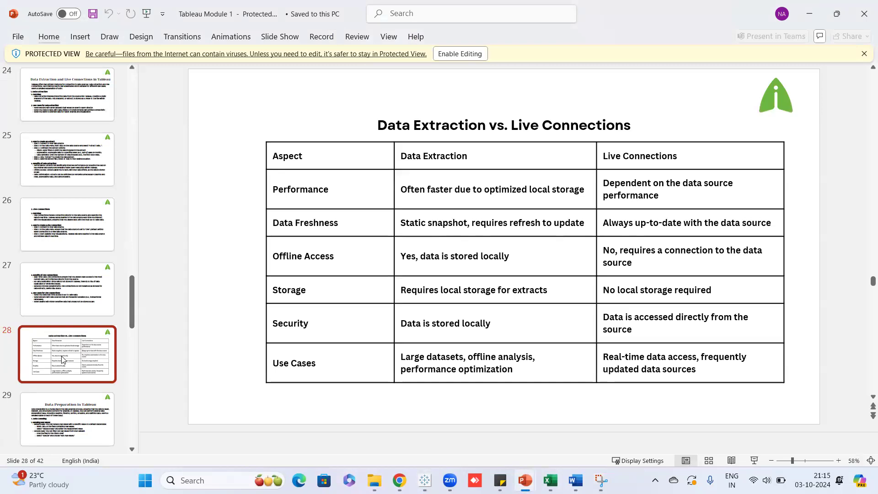
key("alt+Tab")
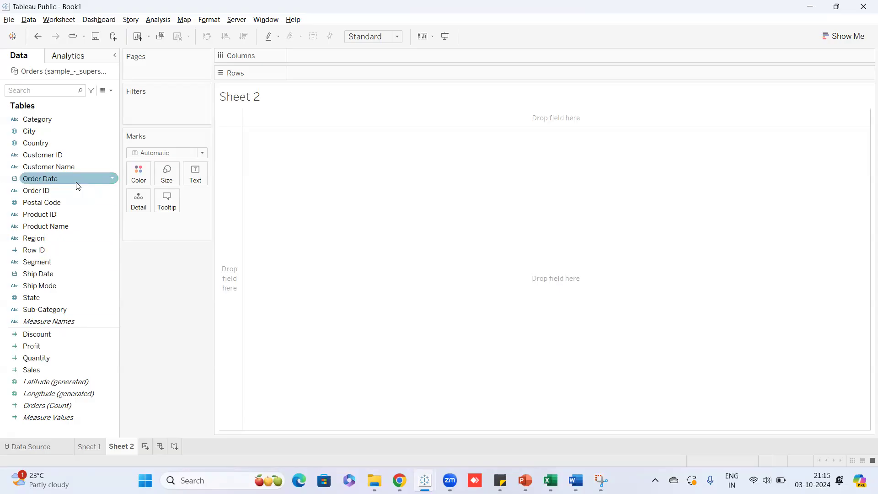
Show SUM(Sales) per Category and convert it to Show Me's horizontal bar chart.
left_click_drag(60, 120, 347, 72)
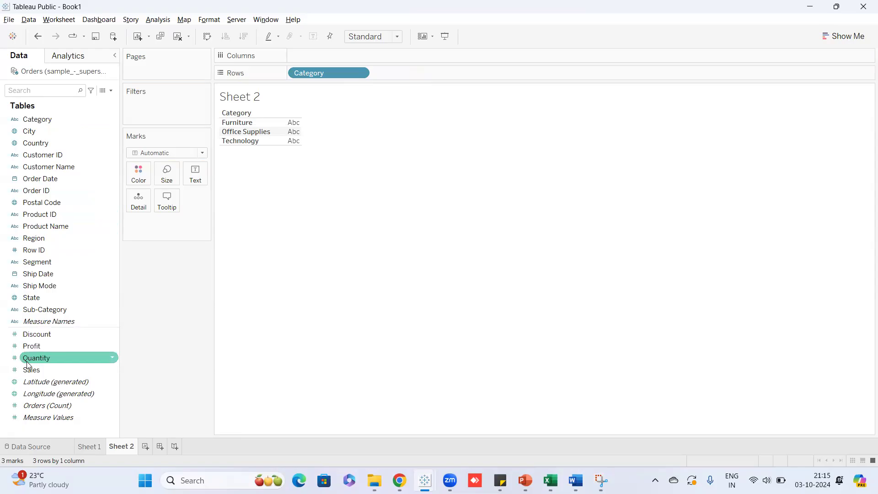
left_click_drag(36, 369, 292, 132)
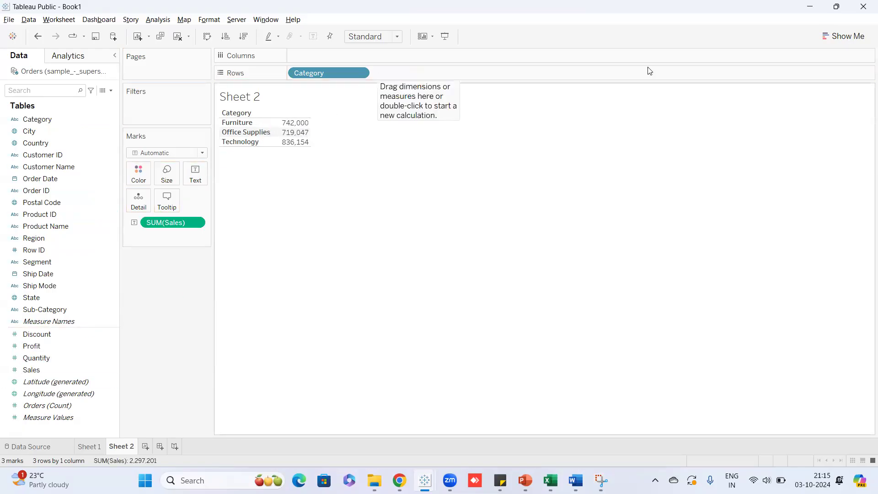
left_click(836, 37)
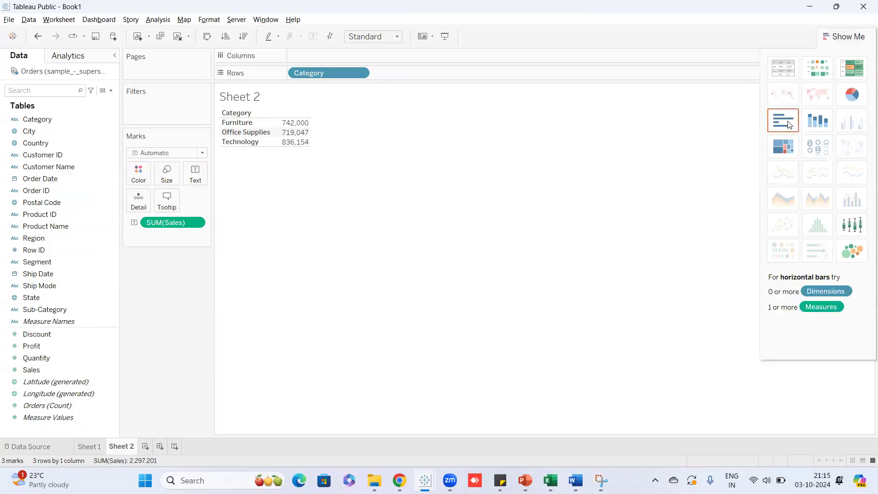
left_click(790, 124)
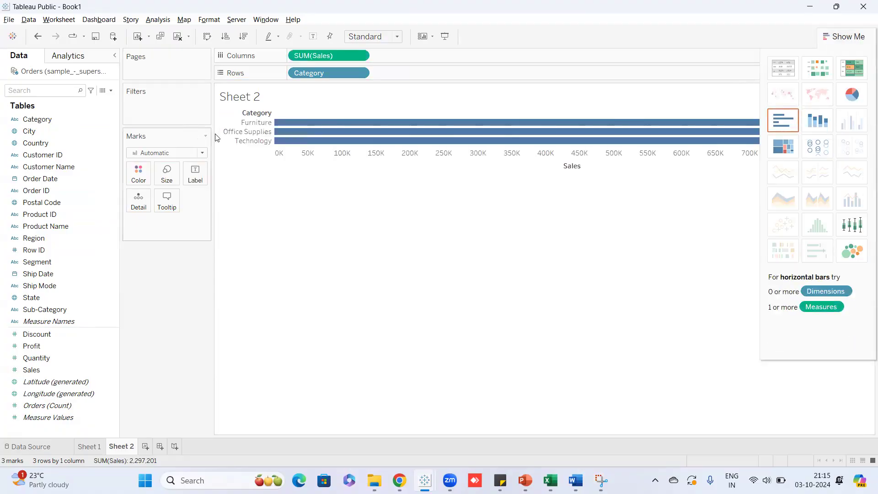
left_click(851, 37)
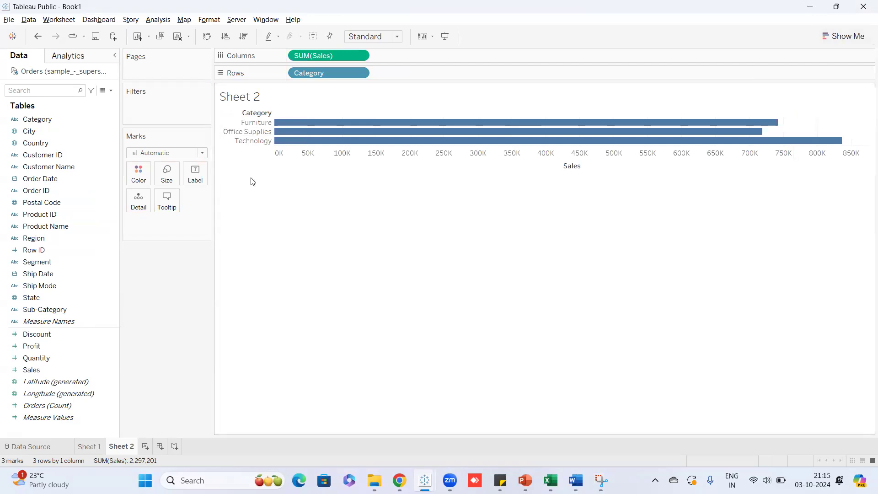
mouse_move(292, 135)
Sort the Category bars alphabetically from the header's quick sort icon.
left_click(269, 113)
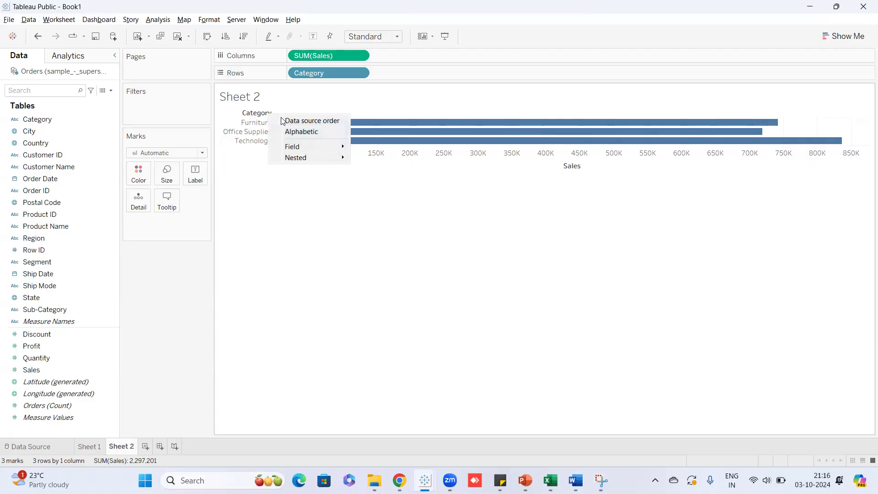
left_click(301, 131)
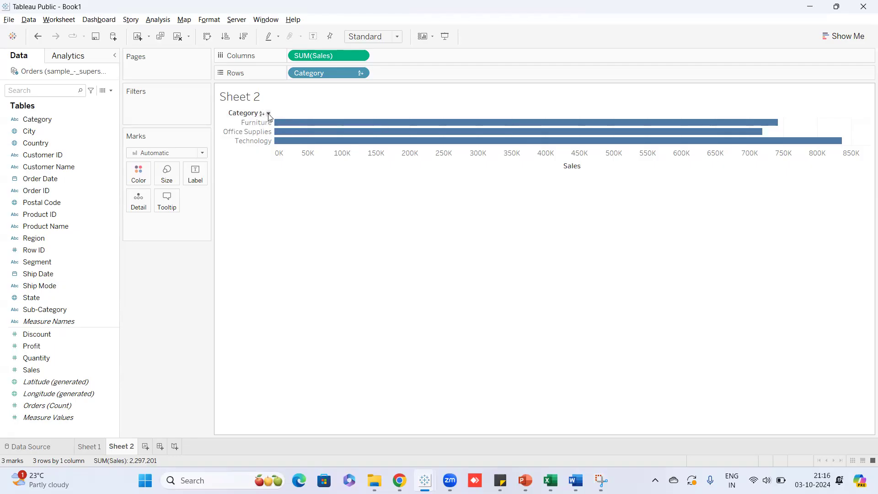
left_click(268, 115)
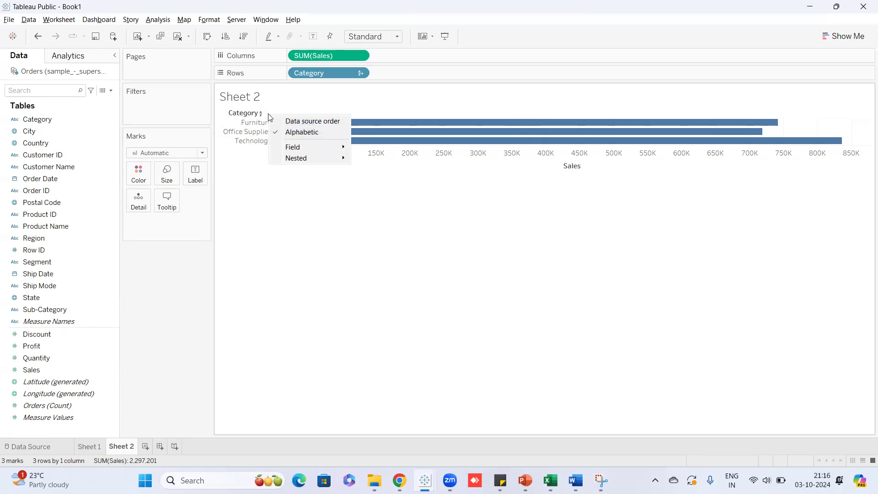
left_click(271, 179)
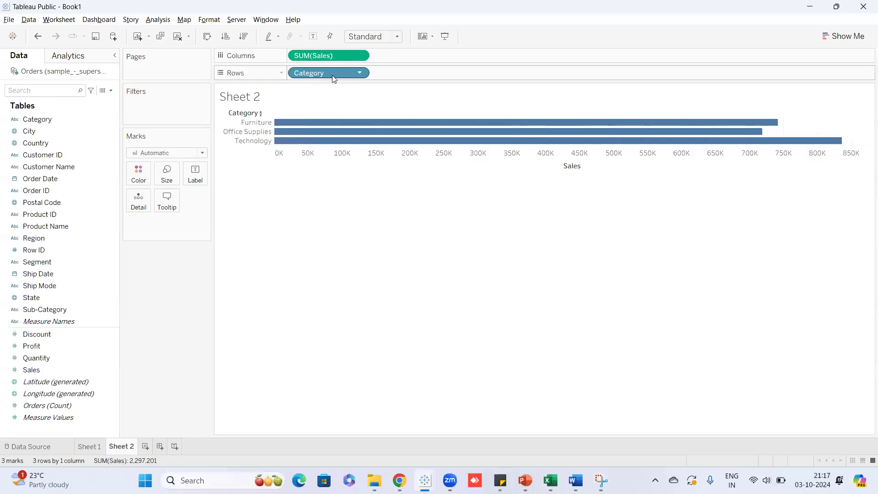
Open the Sort [Category] dialog and set the sort order to Ascending.
left_click(361, 74)
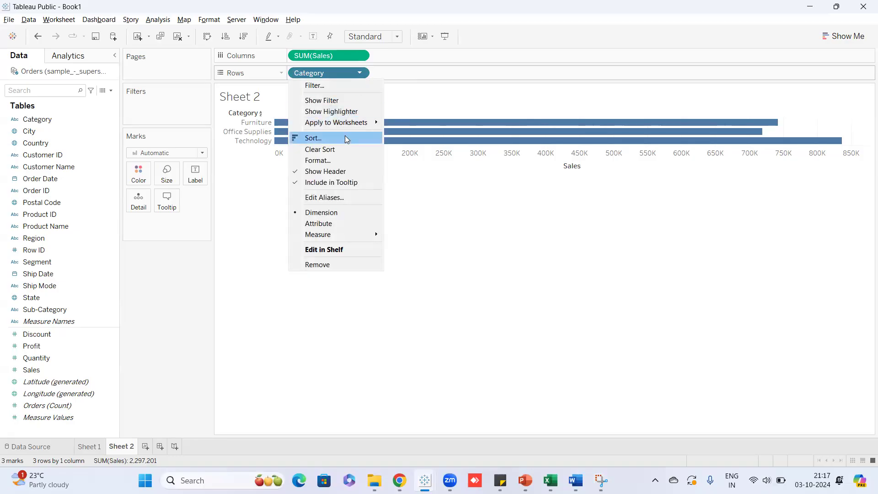
left_click(346, 138)
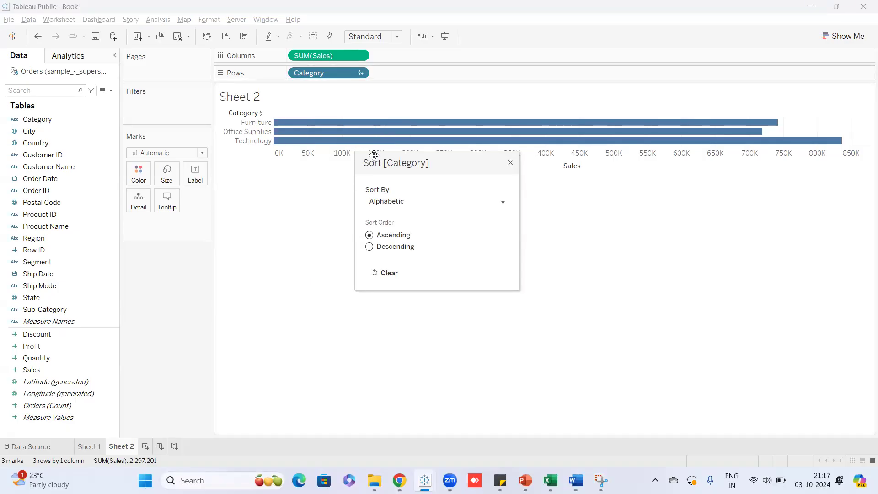
left_click_drag(374, 156, 374, 69)
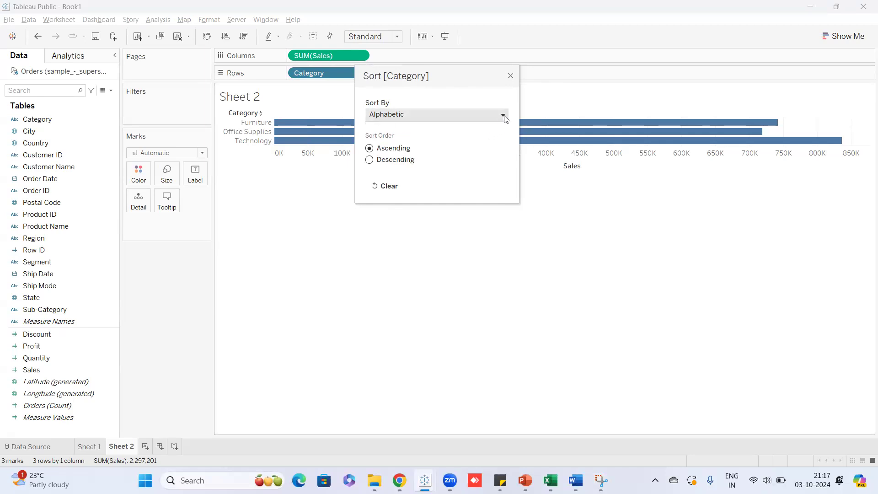
left_click(369, 159)
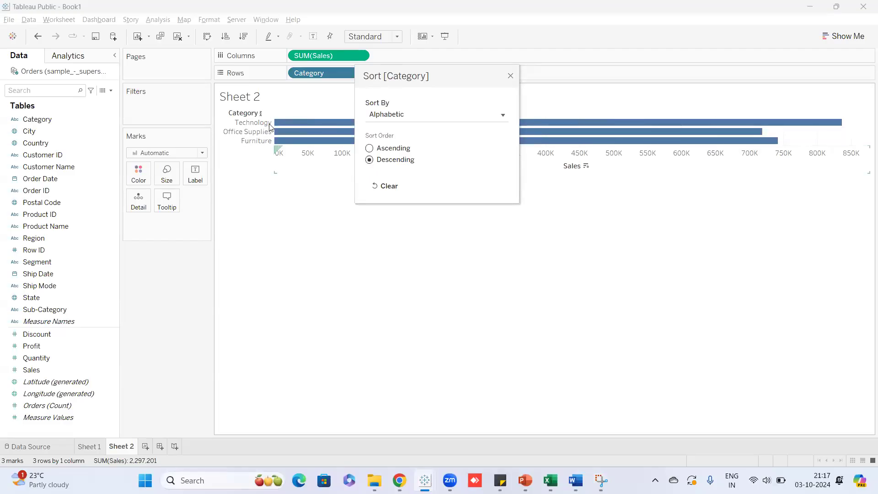
left_click(369, 148)
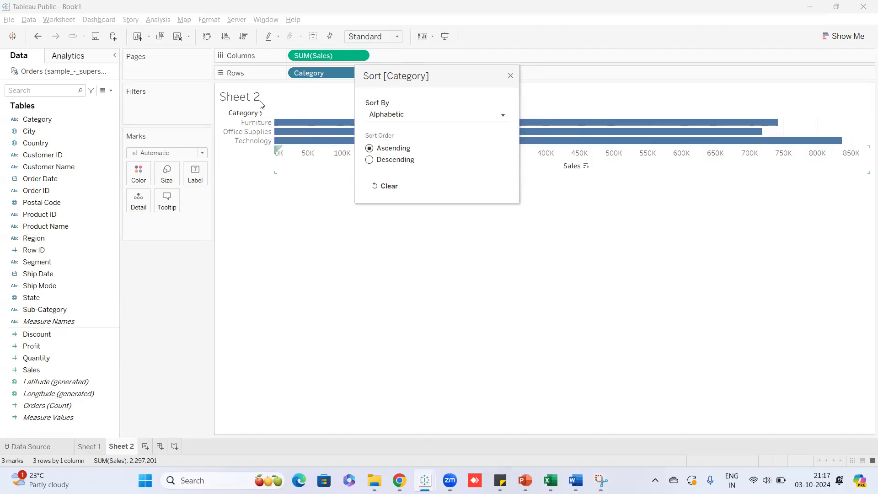
Change the Category Sort By method from Alphabetic to Manual.
left_click(504, 117)
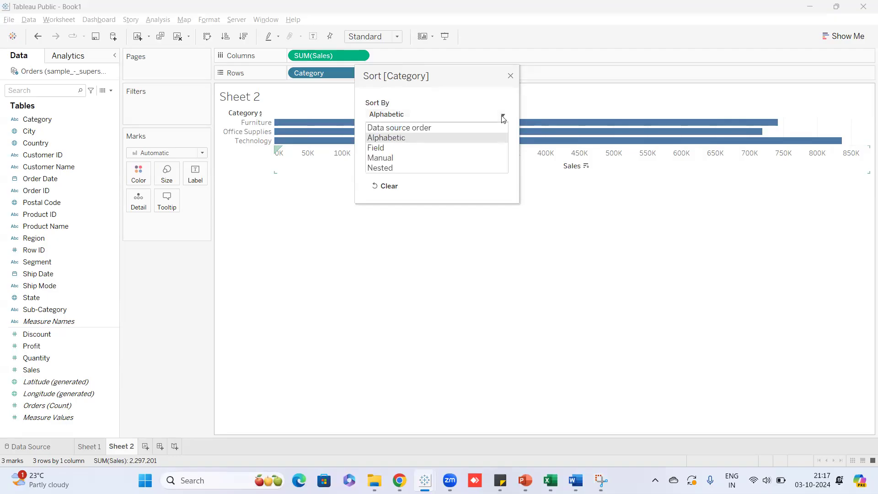
left_click(504, 117)
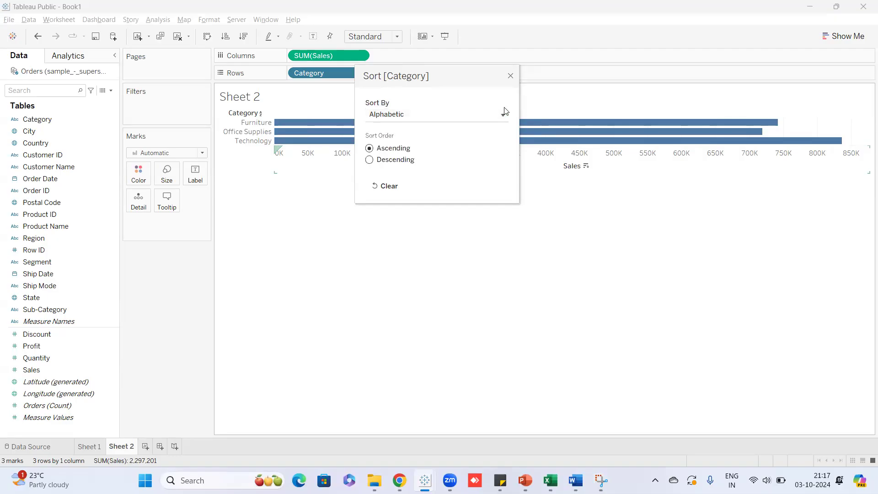
left_click(503, 116)
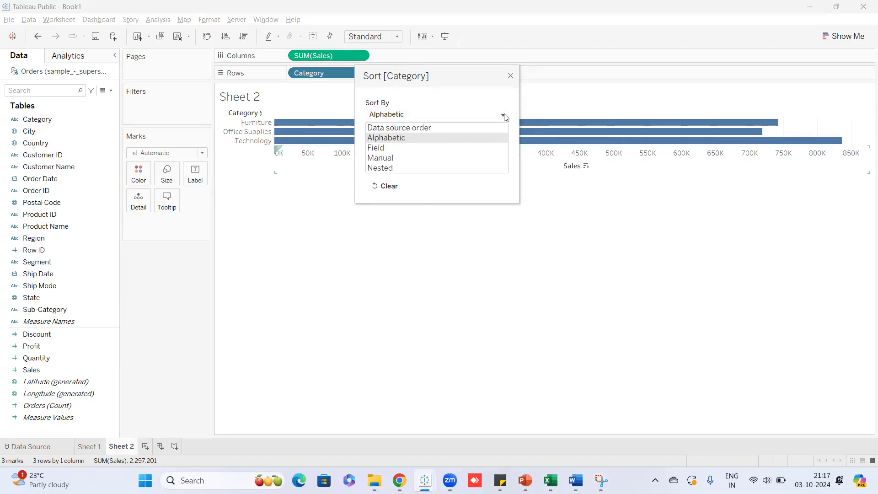
left_click(427, 159)
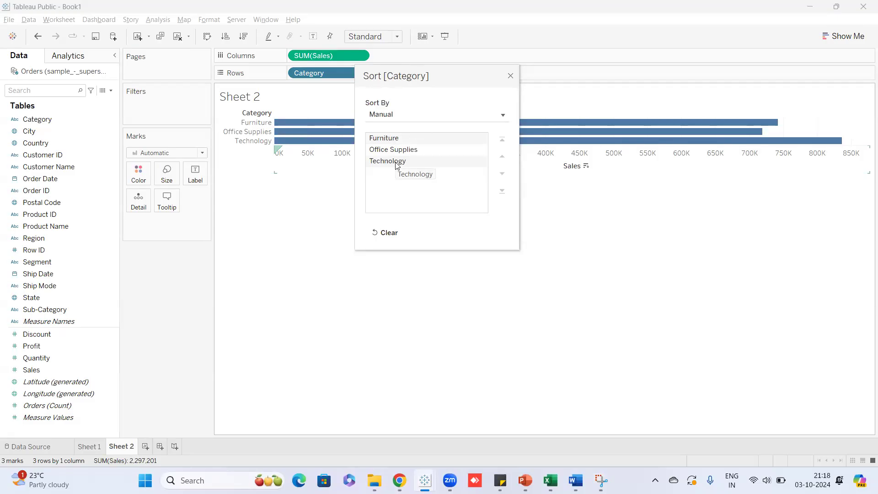
Move Technology to the top of the manual order, then close the sort dialog.
left_click(397, 162)
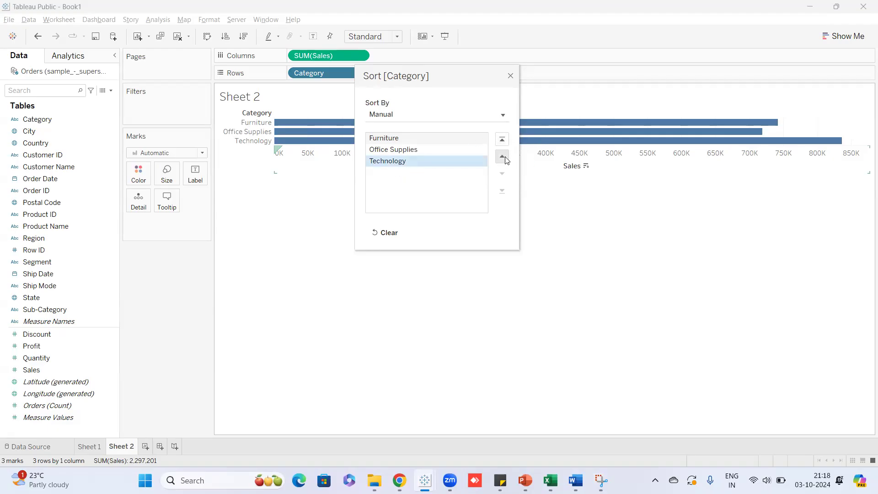
left_click_drag(391, 161, 407, 151)
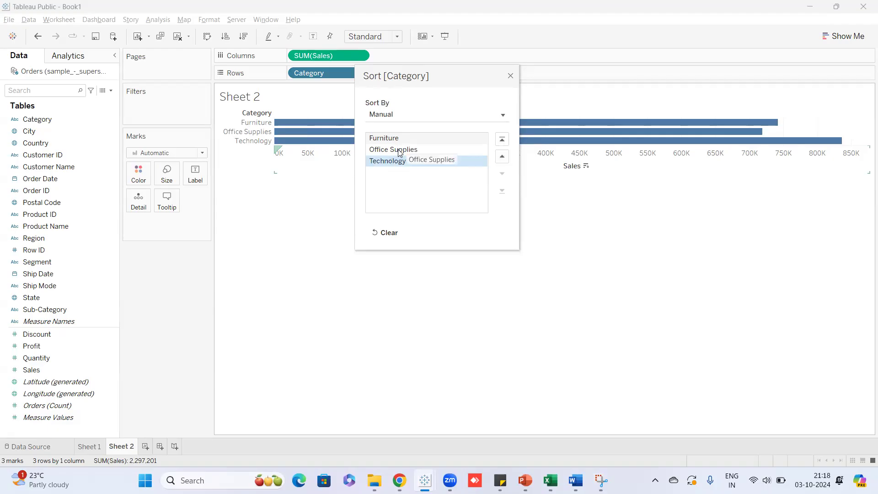
left_click(505, 158)
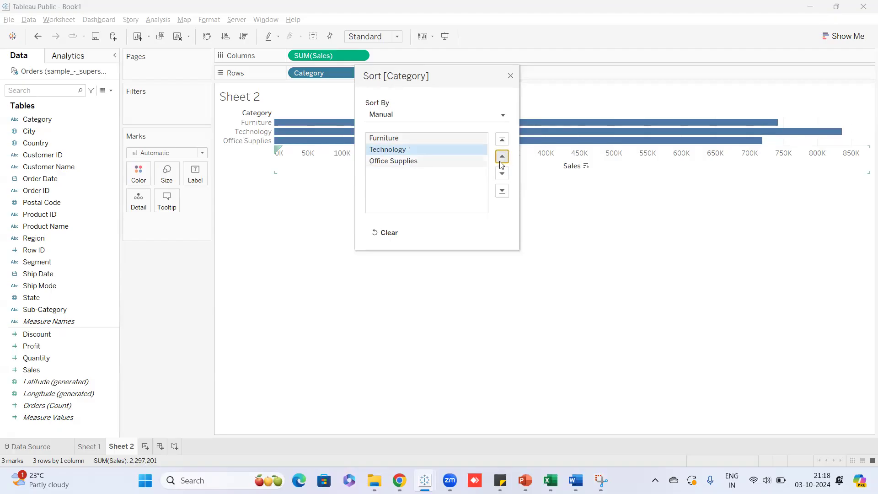
left_click_drag(458, 80, 569, 202)
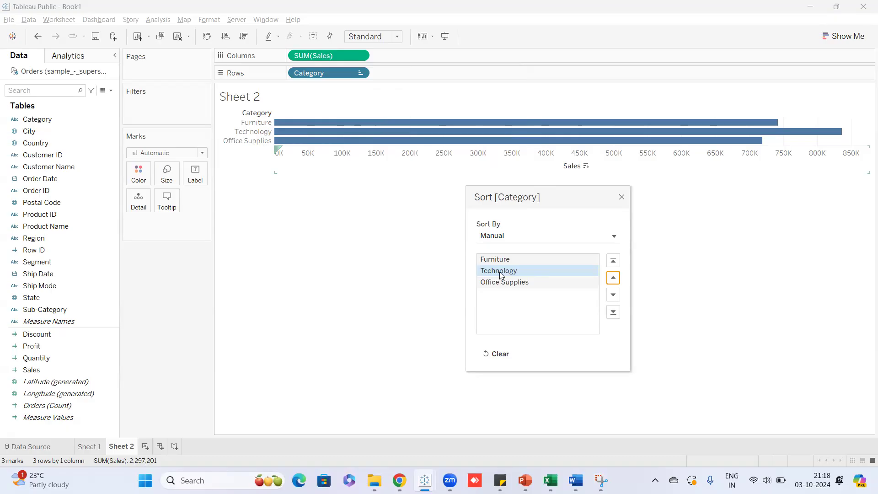
left_click(617, 264)
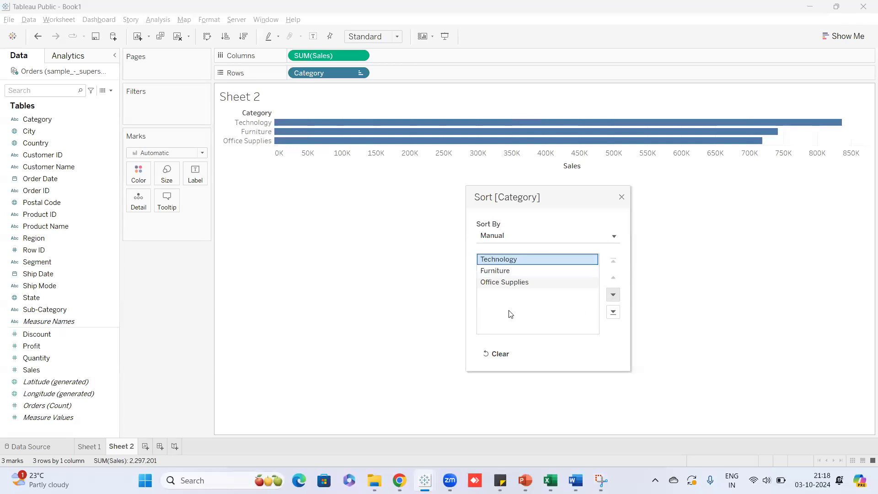
left_click(622, 198)
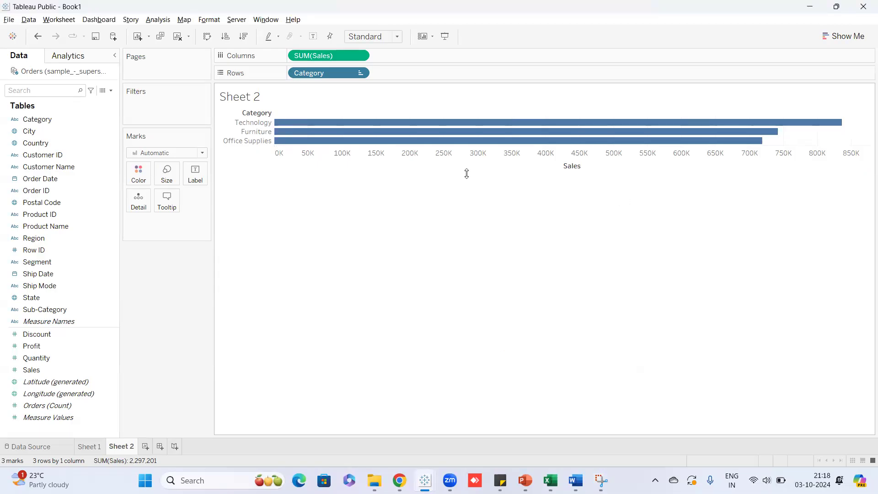
left_click(360, 74)
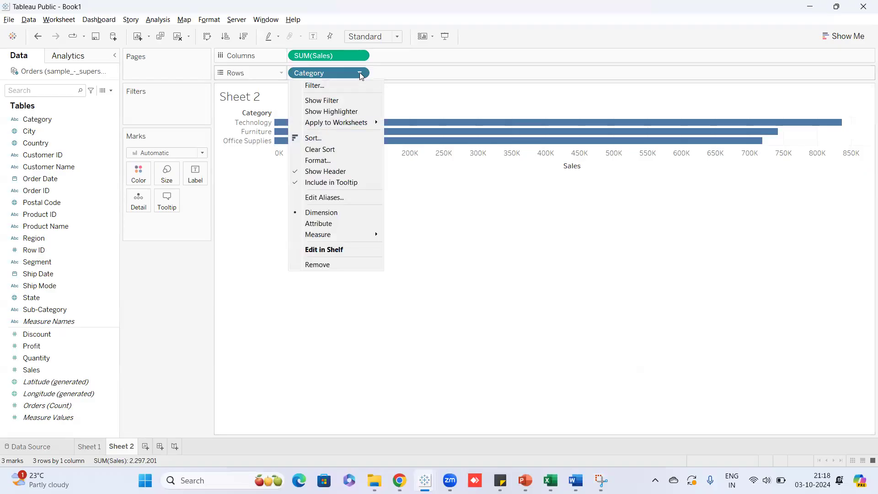
left_click(344, 139)
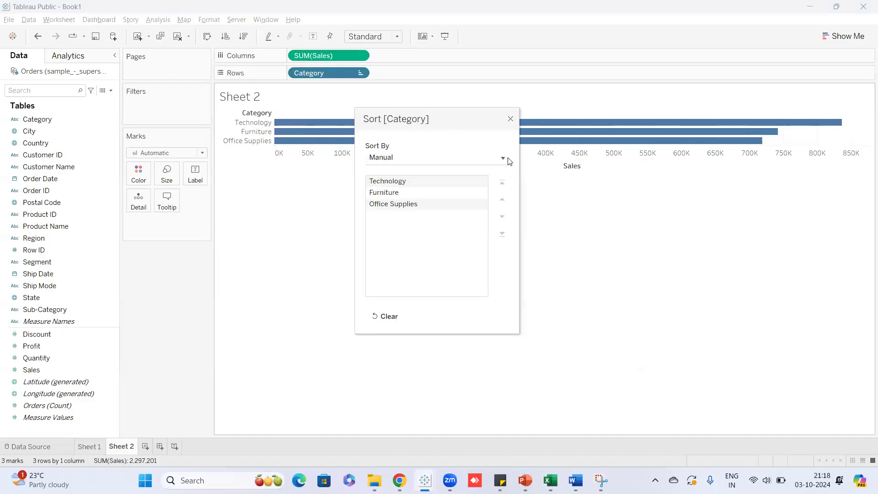
left_click(503, 158)
left_click(410, 200)
left_click(395, 183)
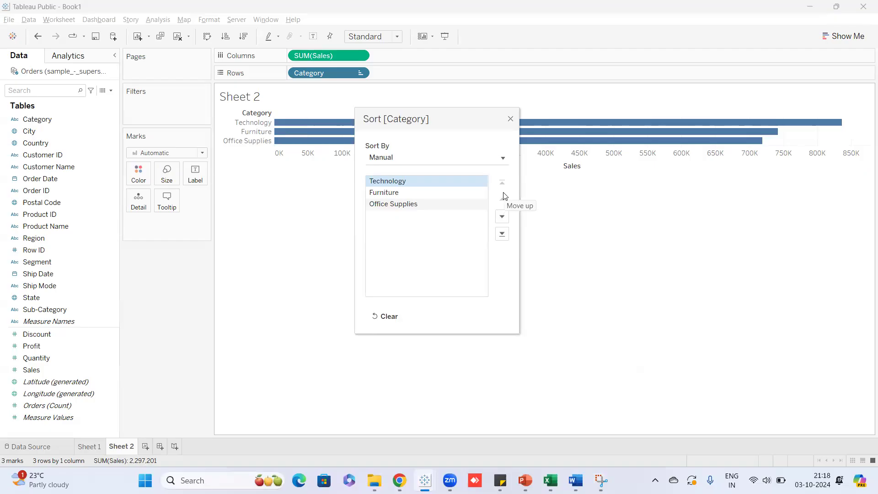
left_click(511, 120)
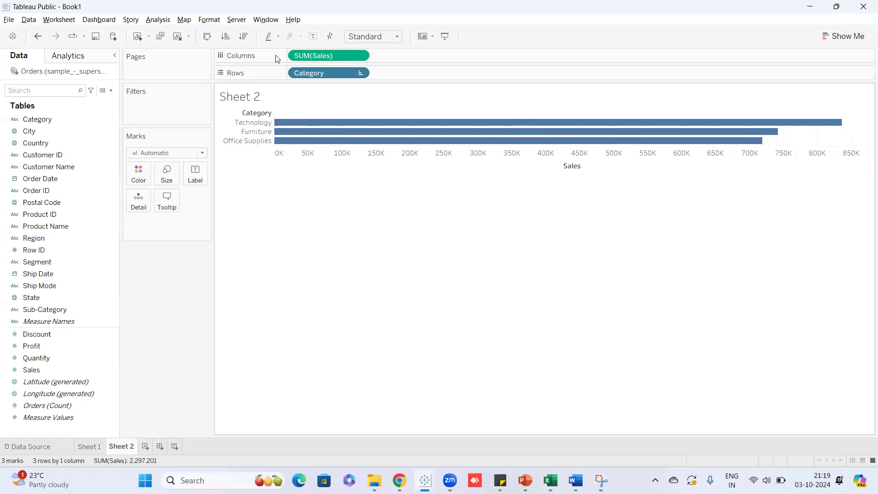
Clear the custom Category sort so bars return to alphabetical order, then reopen the Category pill menu.
left_click(359, 73)
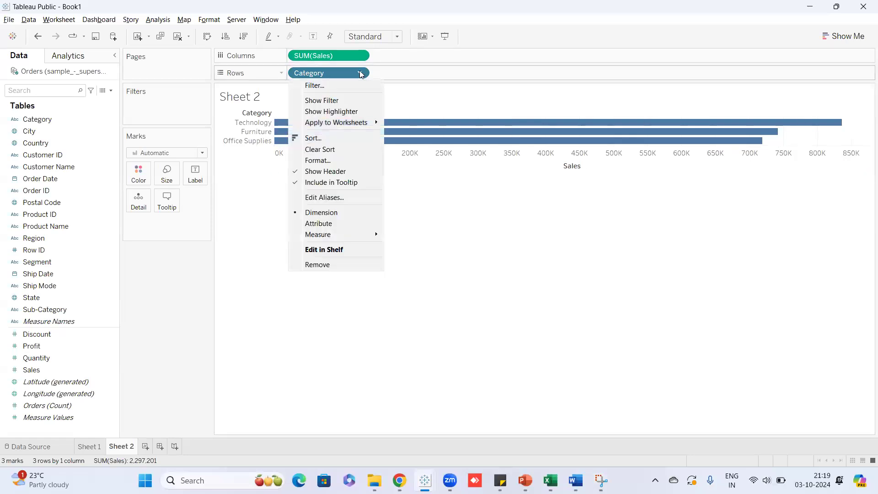
left_click(358, 57)
left_click(360, 74)
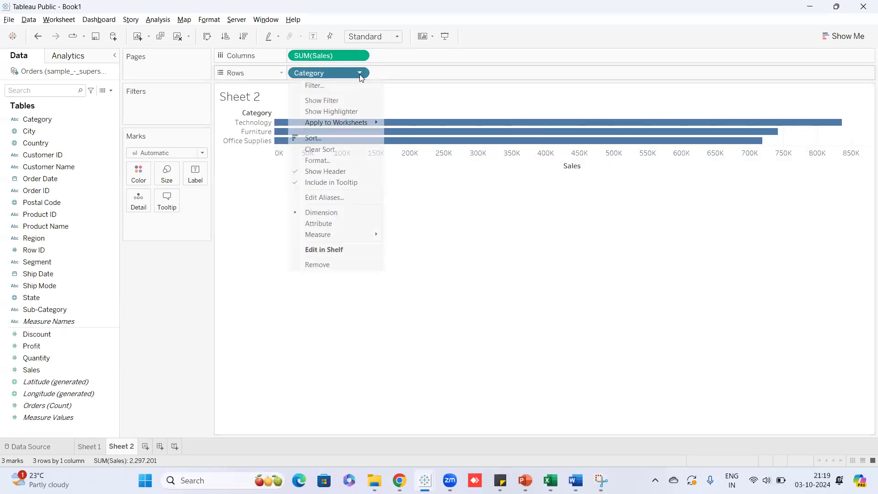
left_click(333, 149)
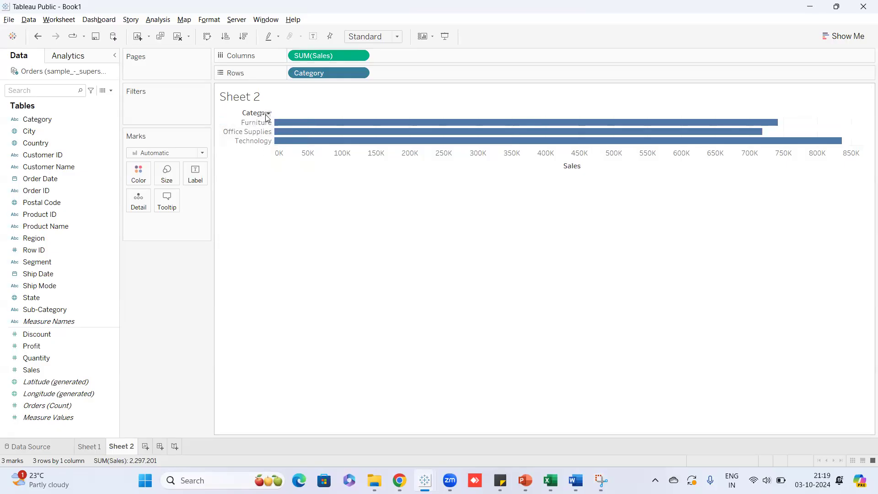
left_click_drag(266, 117, 252, 168)
left_click(361, 73)
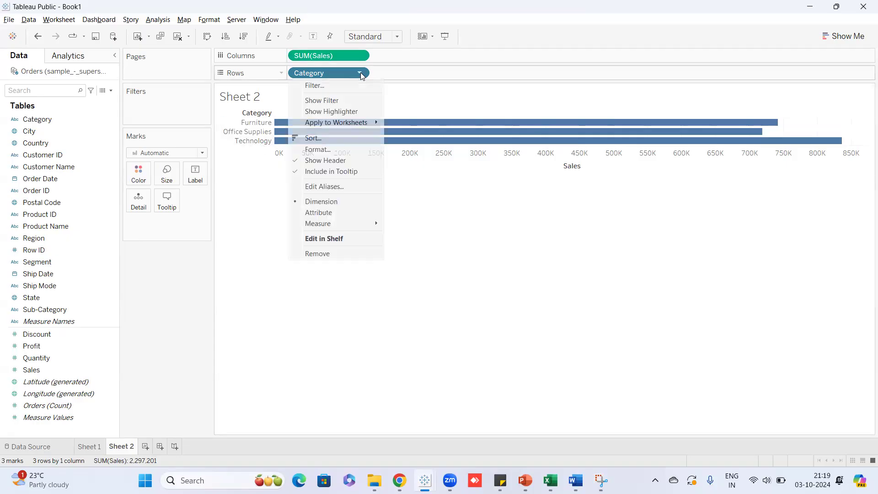
left_click(558, 304)
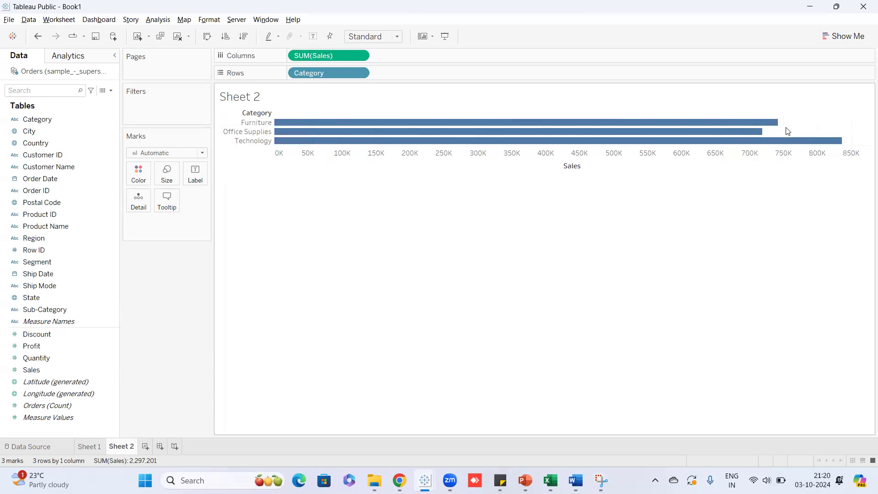
left_click(360, 73)
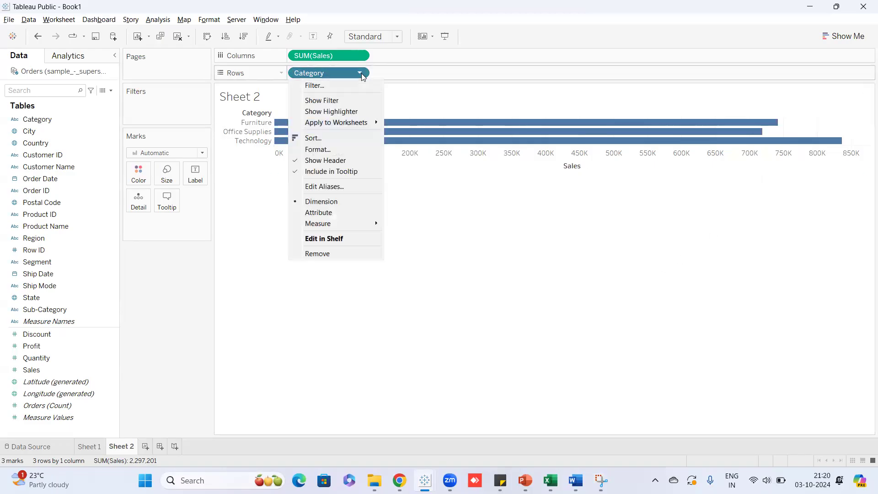
Sort Category by Field, Descending, using Sales with Sum aggregation.
left_click(319, 141)
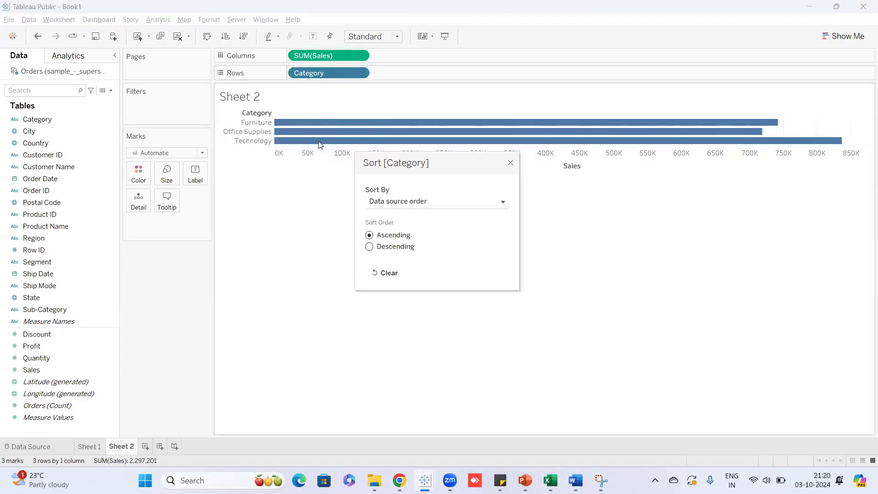
left_click(404, 202)
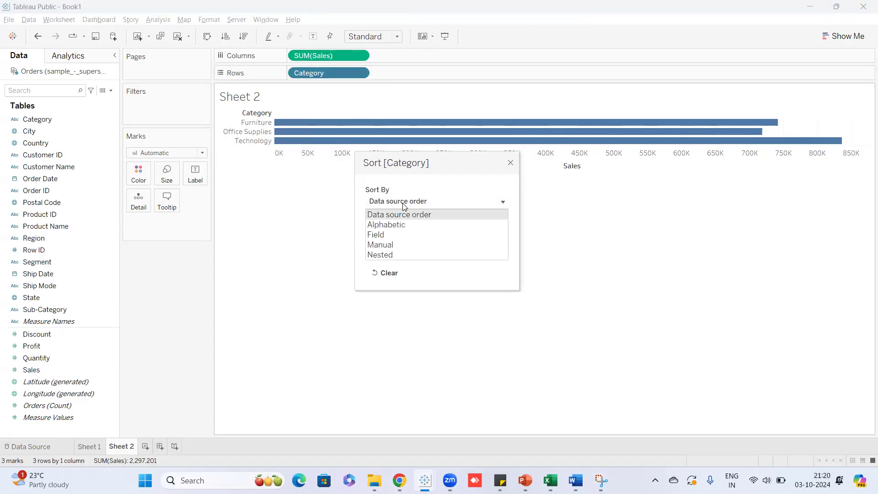
left_click(384, 235)
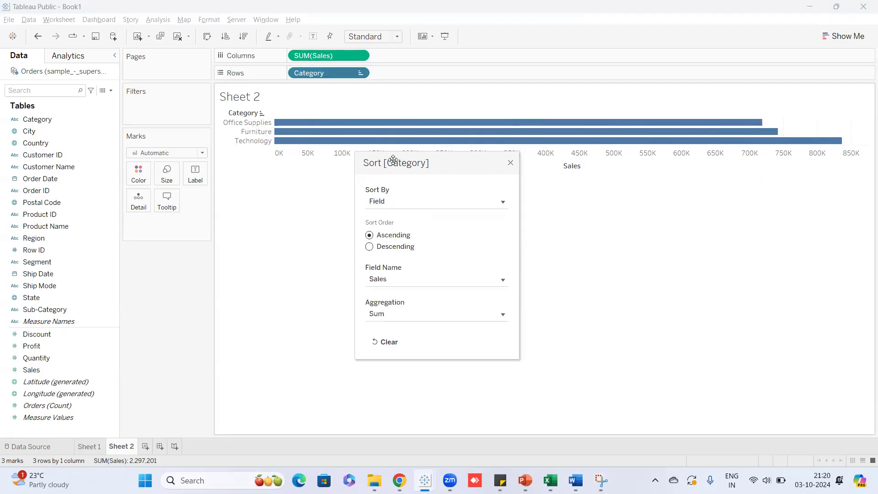
left_click_drag(393, 159, 388, 47)
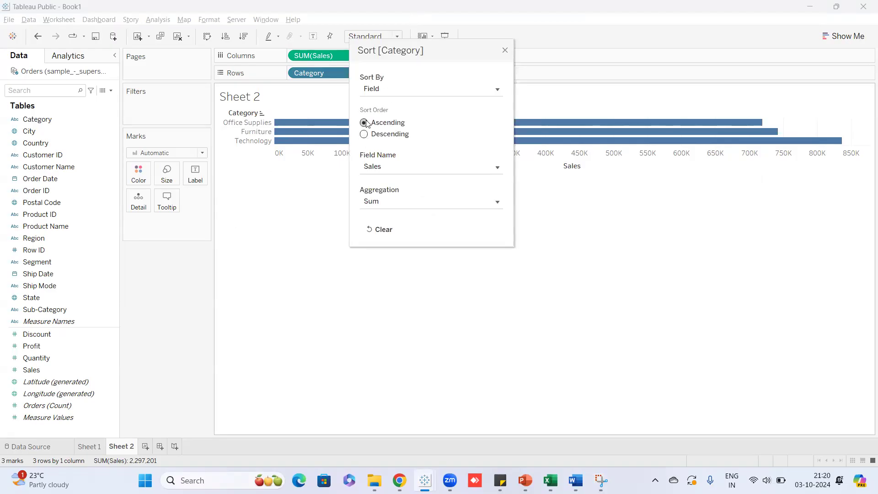
left_click(368, 136)
left_click(498, 167)
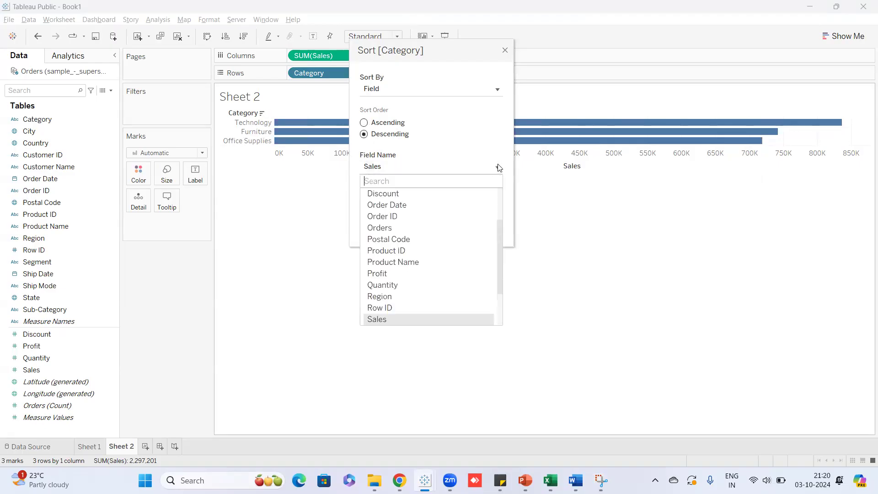
mouse_move(500, 258)
left_mouse_down()
mouse_move(502, 297)
mouse_move(500, 273)
left_mouse_up()
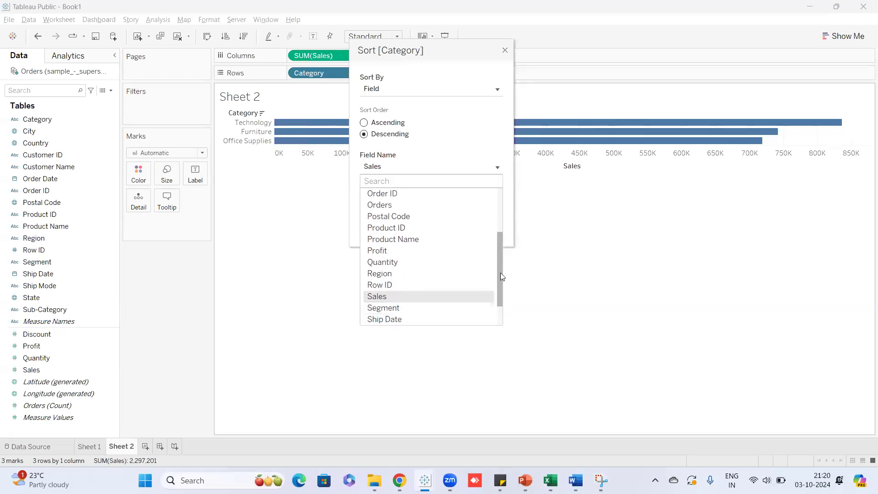
left_click(396, 298)
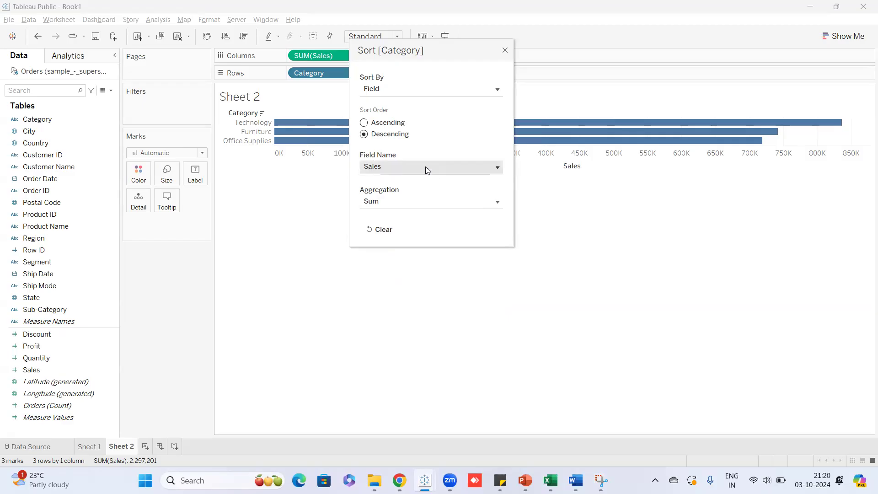
left_click(498, 204)
left_click(408, 217)
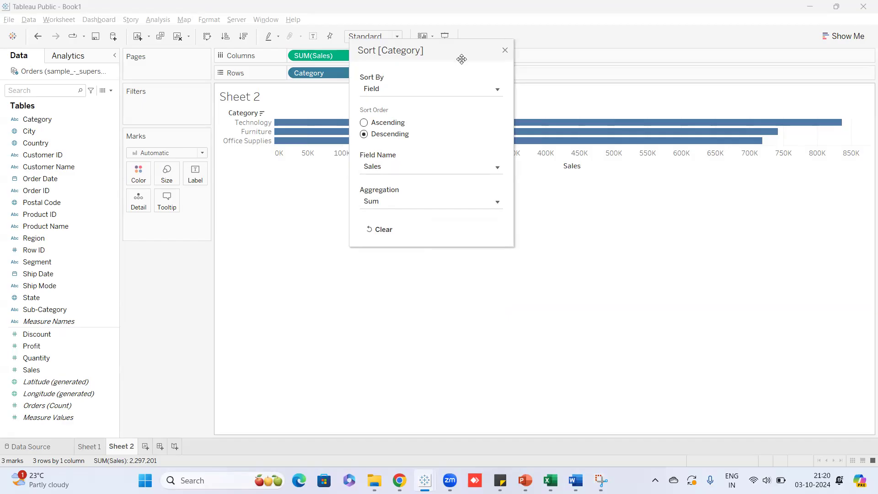
left_click_drag(462, 59, 685, 191)
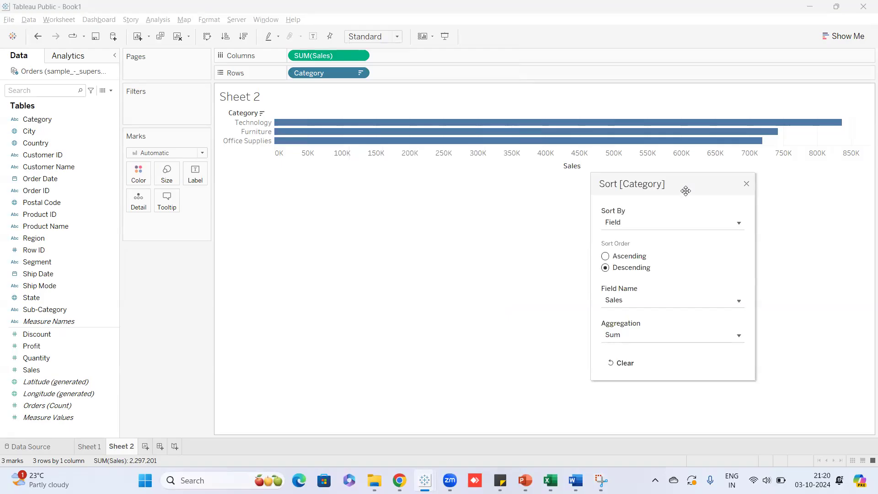
Reset the Category sort to Field, Sum of Sales, descending, and close the Sort dialog.
left_click(741, 229)
left_click(670, 237)
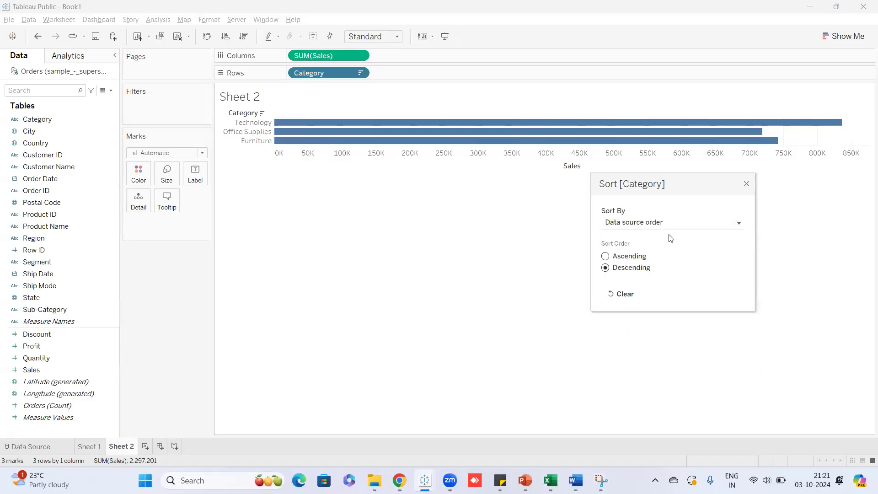
left_click(677, 225)
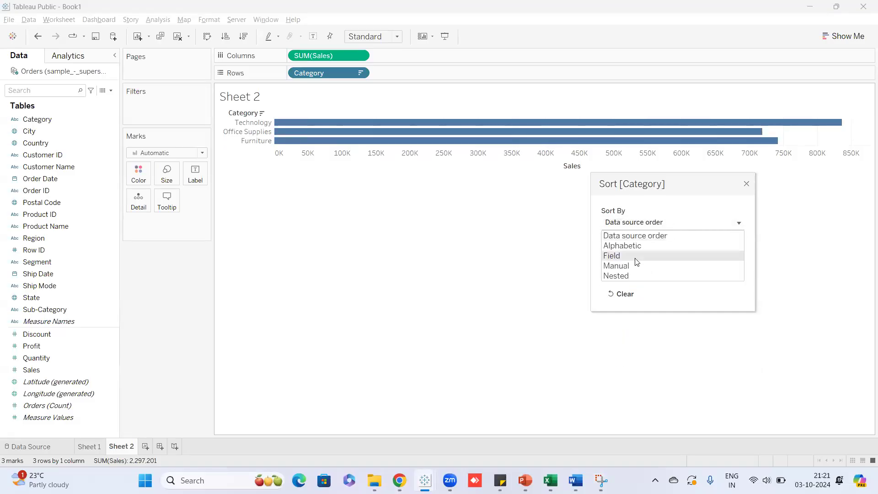
left_click(635, 260)
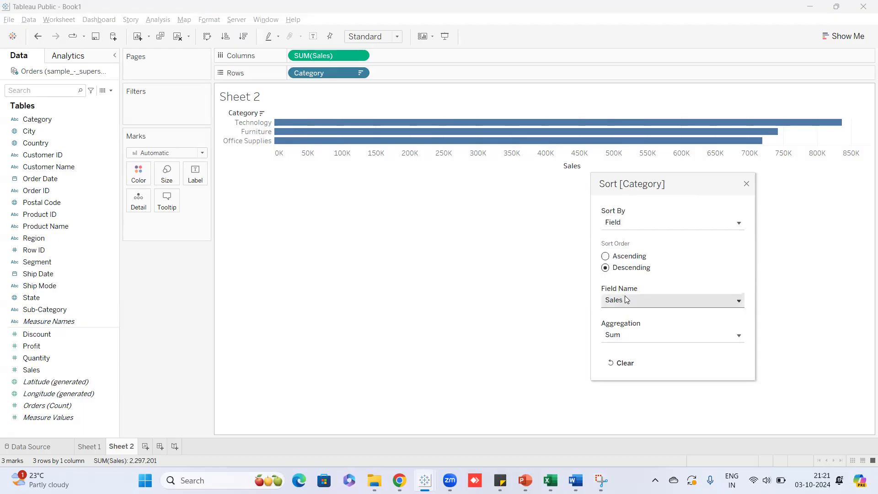
left_click(627, 333)
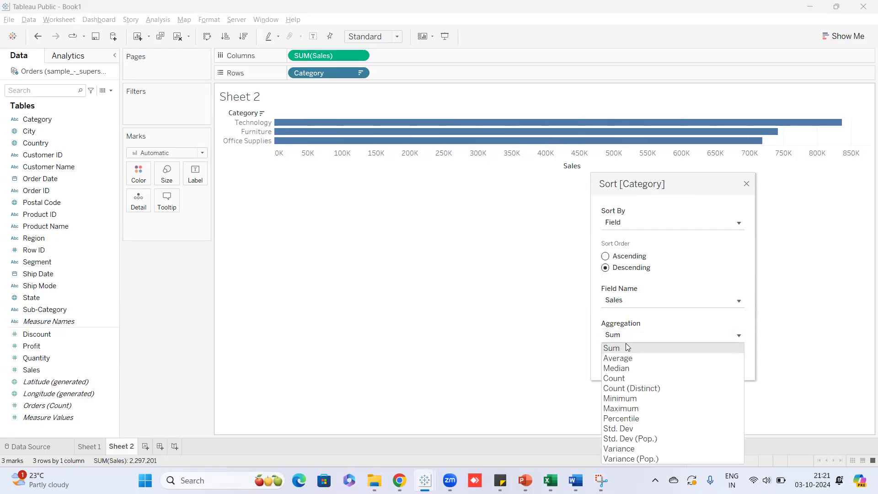
left_click(627, 342)
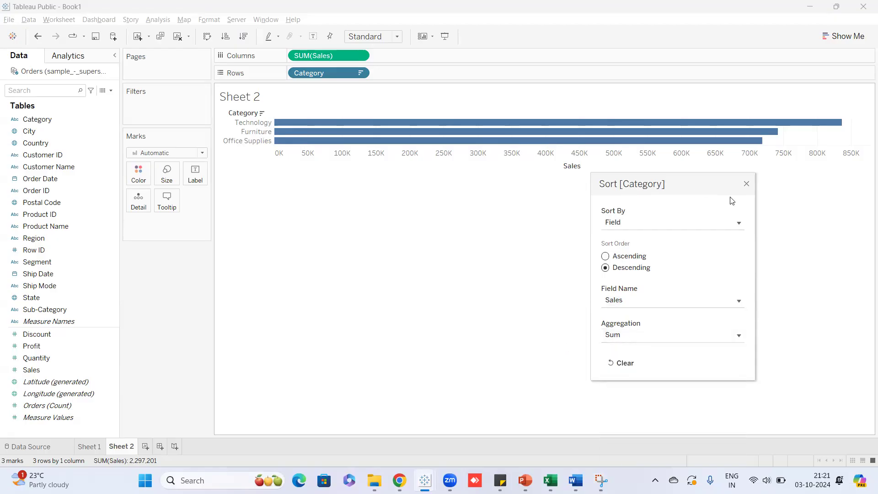
left_click(746, 183)
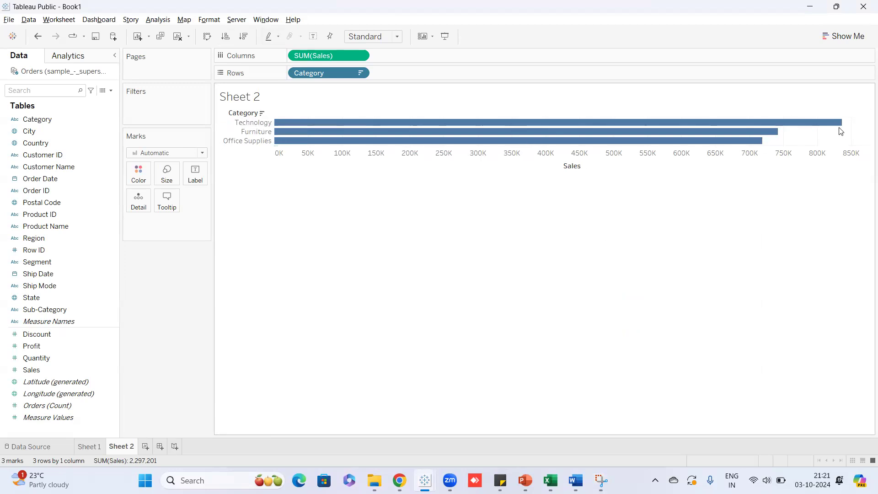
mouse_move(776, 133)
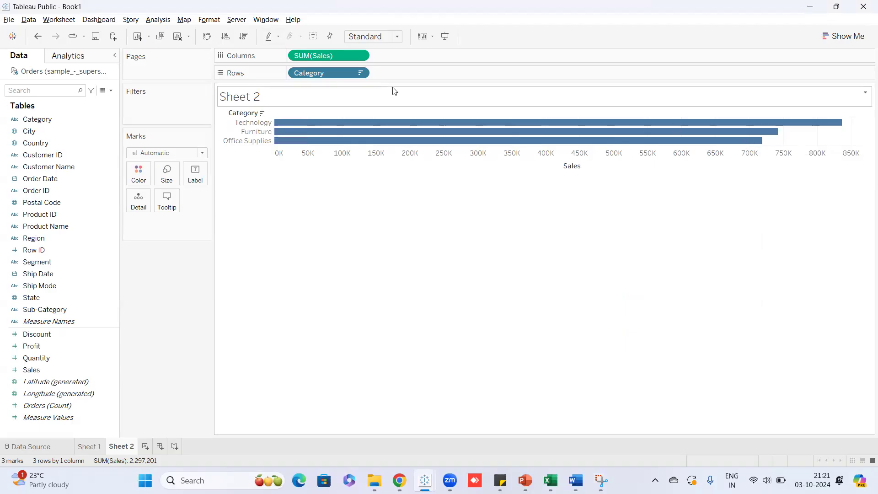
Rename Sheet 2 to 'Sort by sum of sales'.
double_click(127, 450)
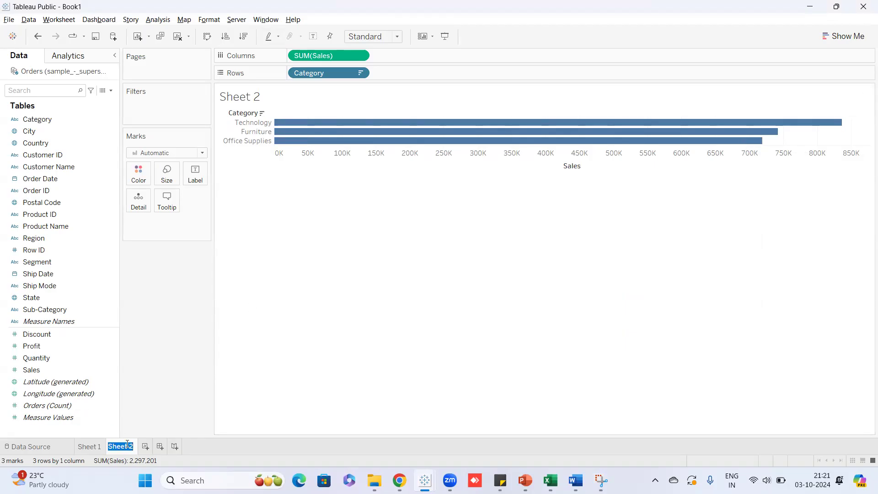
type("Sort by sum of sales")
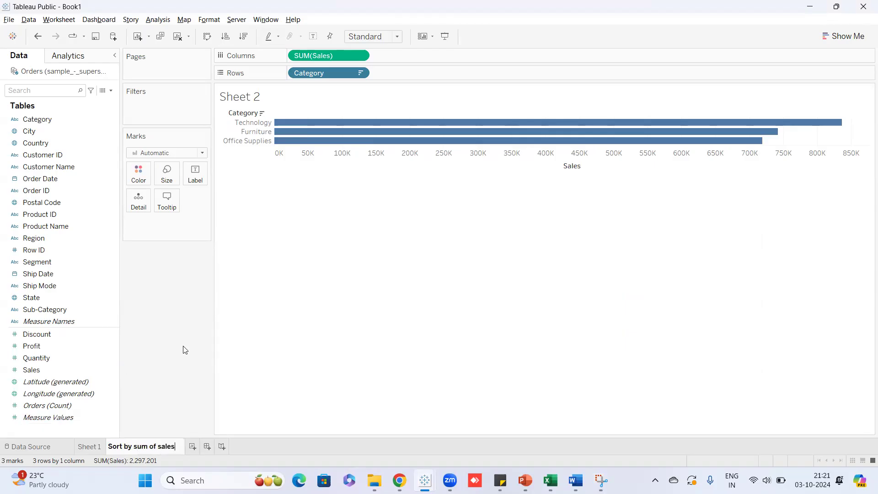
left_click(183, 351)
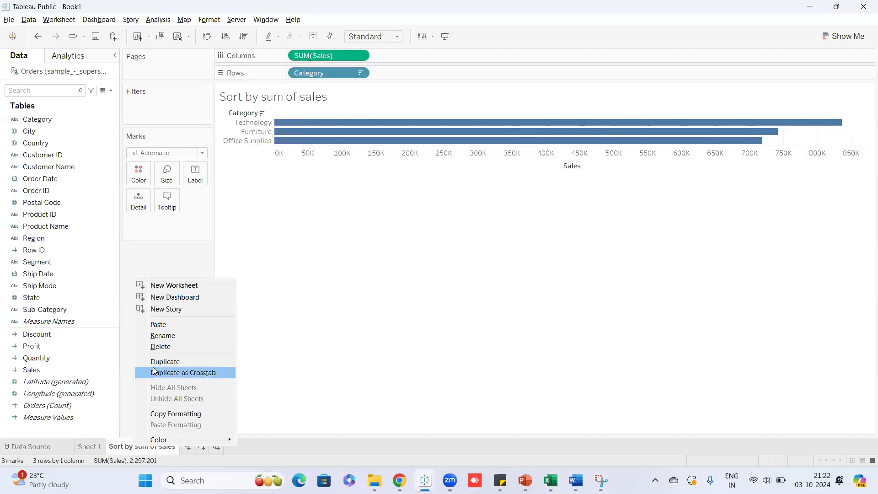
Duplicate the sheet and clear the Category sort on the copy.
left_click(161, 362)
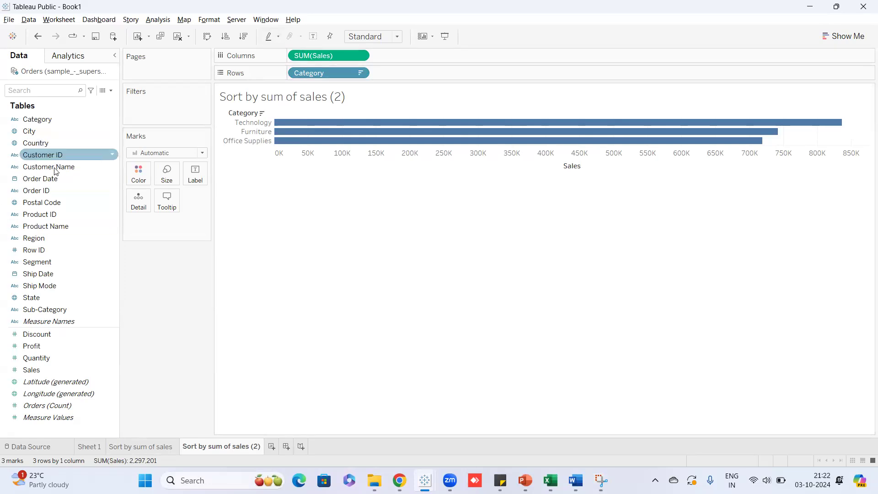
left_click(361, 56)
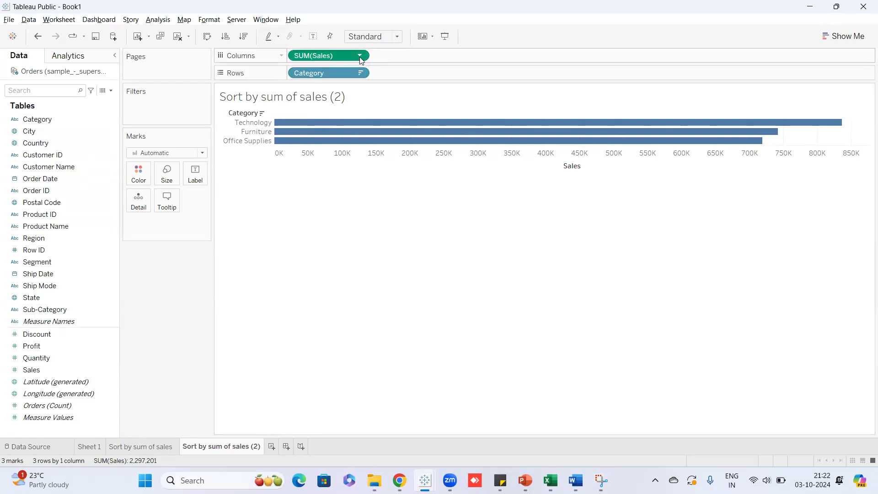
left_click(420, 153)
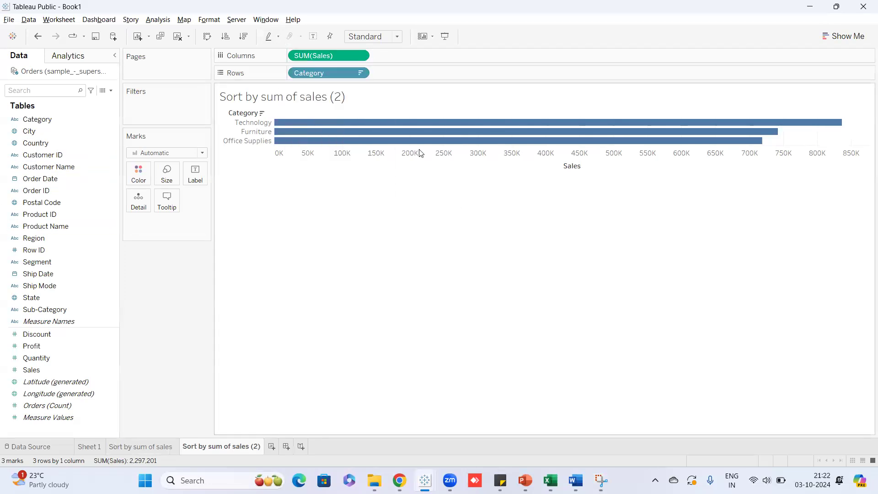
left_click(360, 73)
left_click(330, 156)
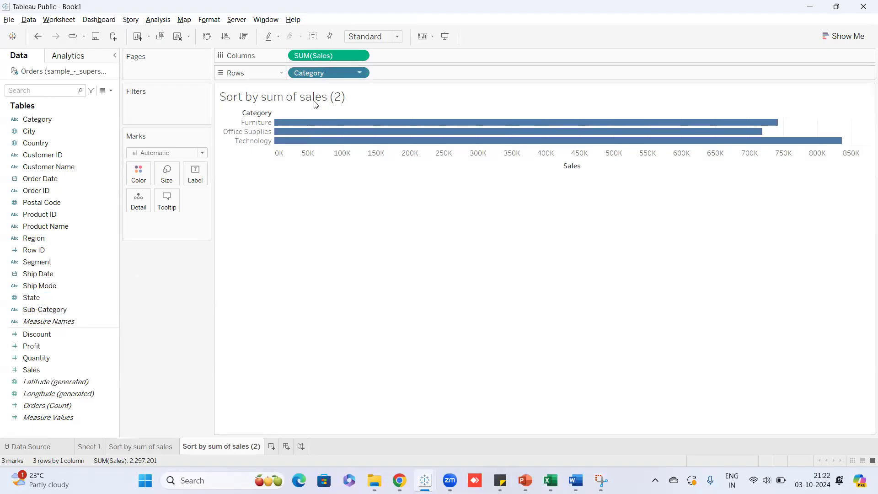
Add Sub-Category to Rows beside Category, giving 17 sub-category sales bars.
mouse_move(53, 309)
left_mouse_down()
mouse_move(183, 249)
mouse_move(411, 73)
left_mouse_up()
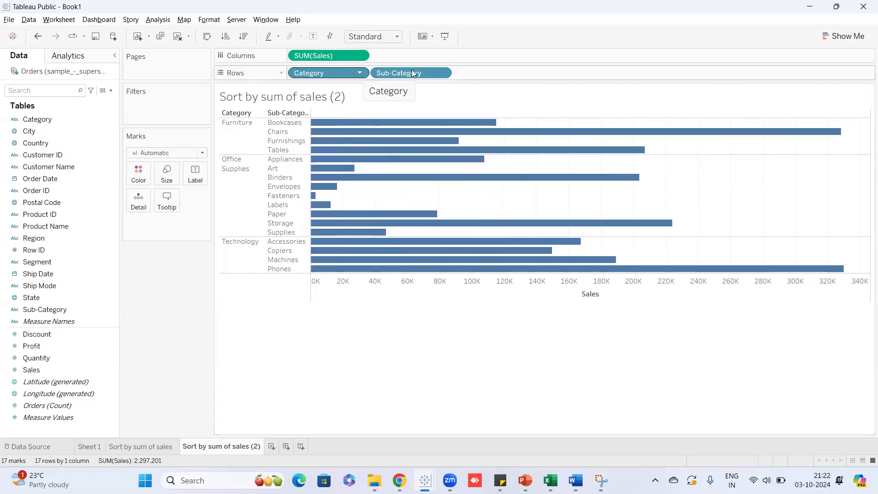
Try a descending Sum of Sales sort on Sub-Category, then clear the Sub-Category sort.
left_click(443, 74)
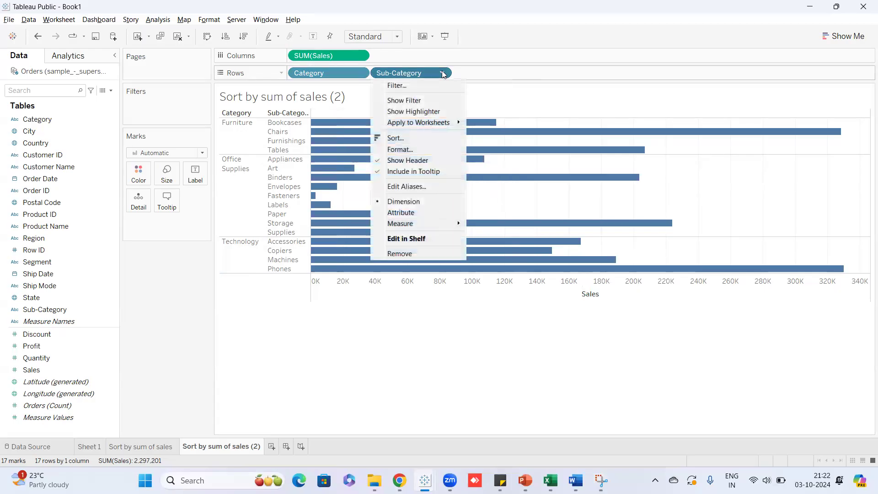
left_click(412, 139)
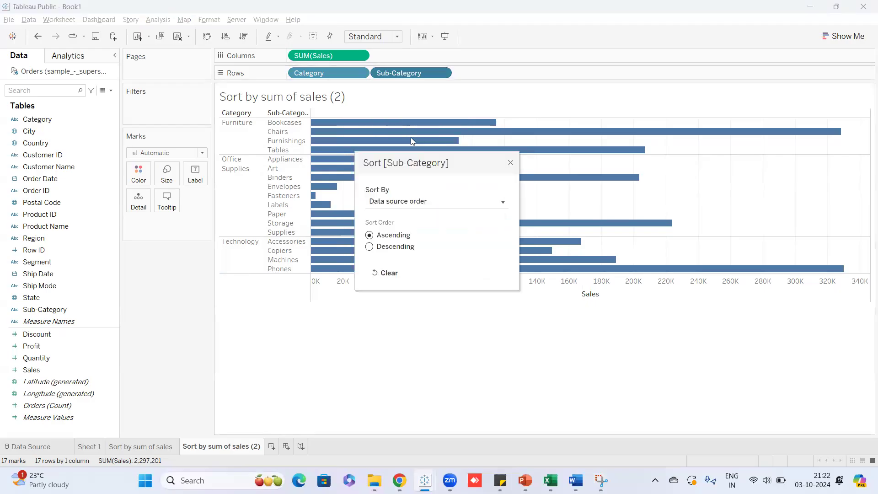
left_click(402, 204)
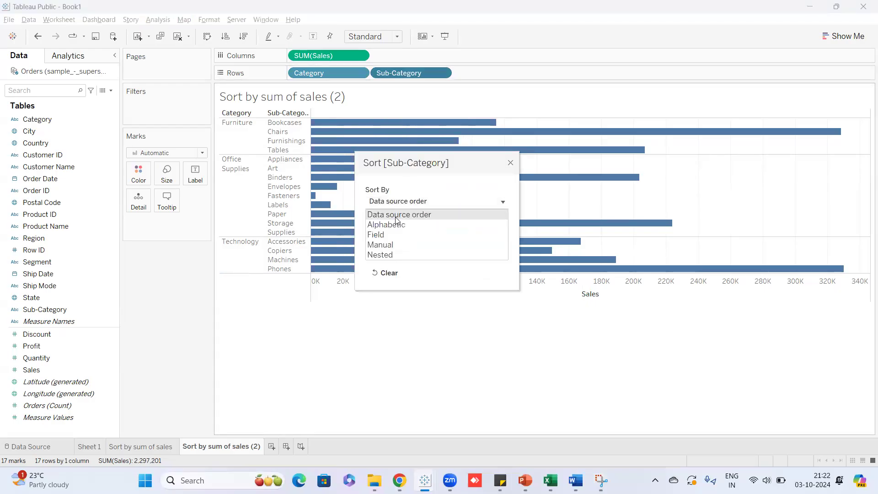
left_click(384, 236)
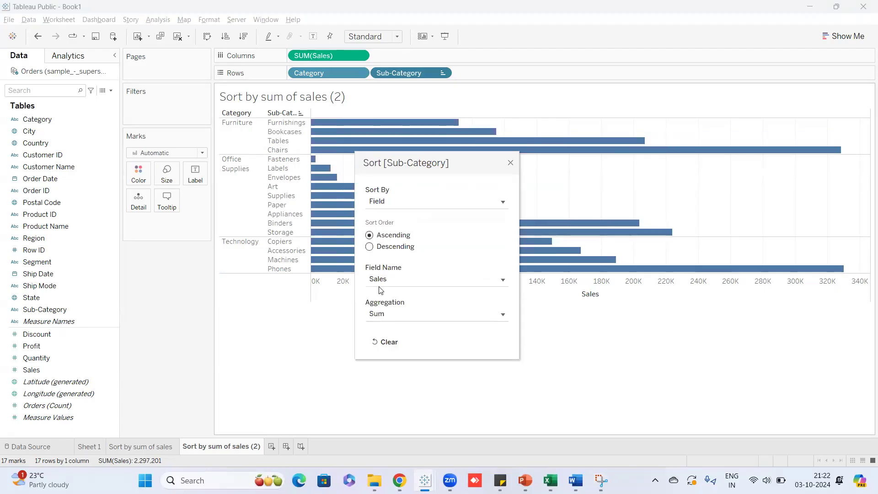
left_click(369, 247)
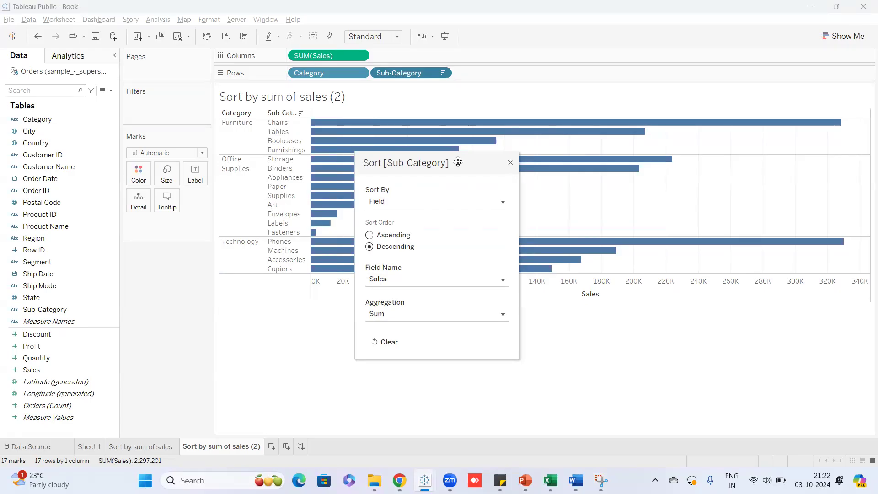
left_click_drag(458, 162, 213, 160)
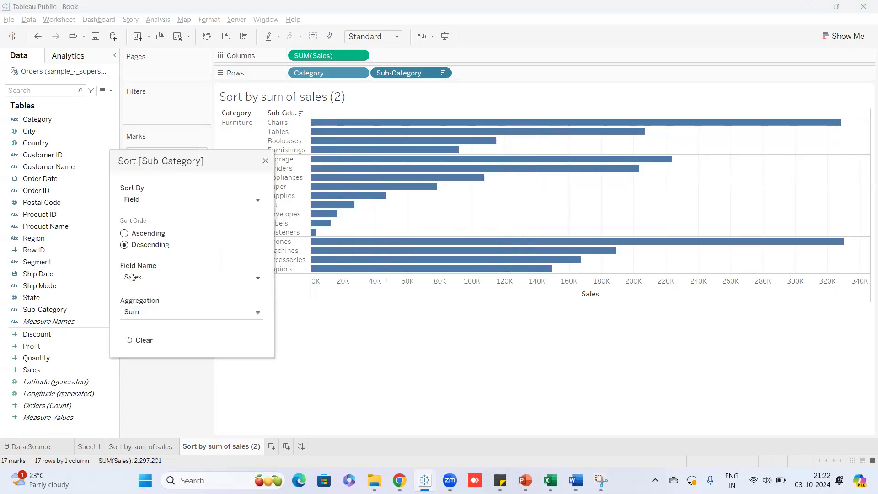
left_click(265, 161)
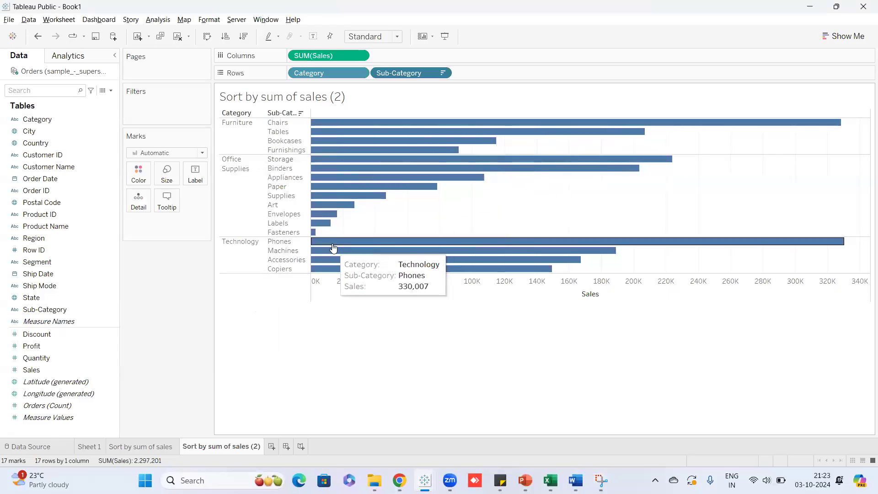
left_click(444, 73)
left_click(411, 151)
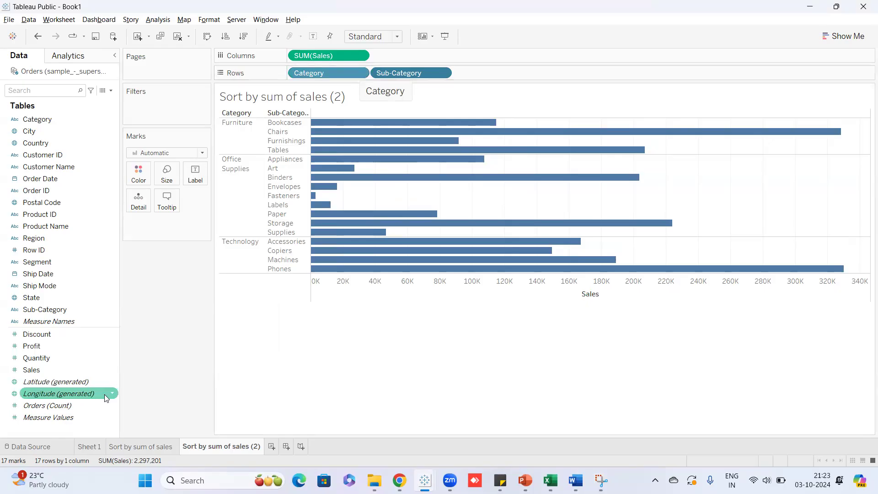
On the duplicate sheet, sort Category by summed Sales descending: Technology, Furniture, Office Supplies.
left_click(138, 448)
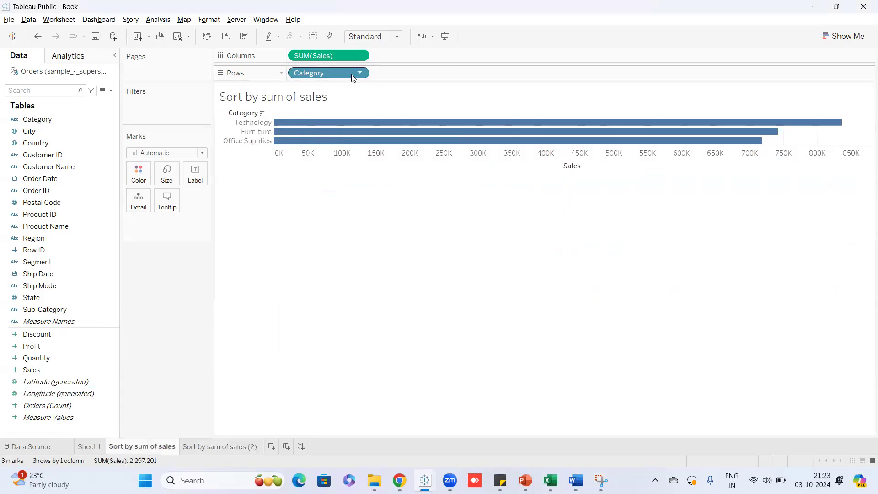
left_click(228, 451)
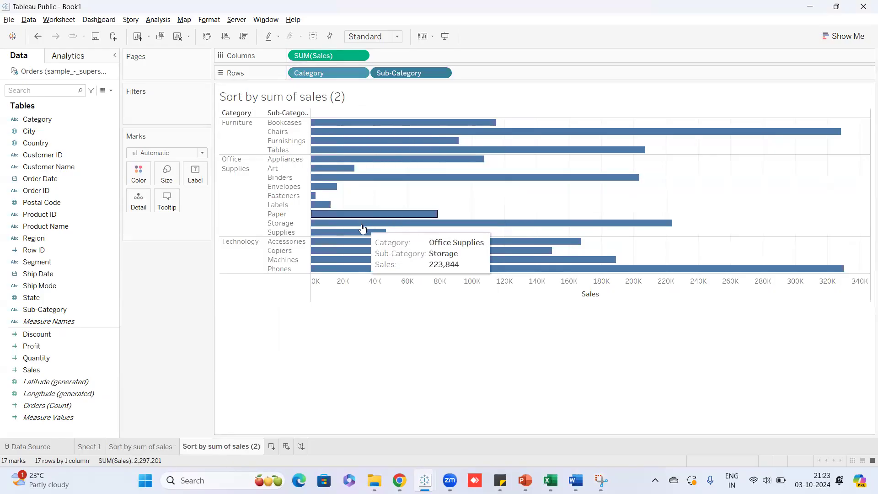
left_click(359, 74)
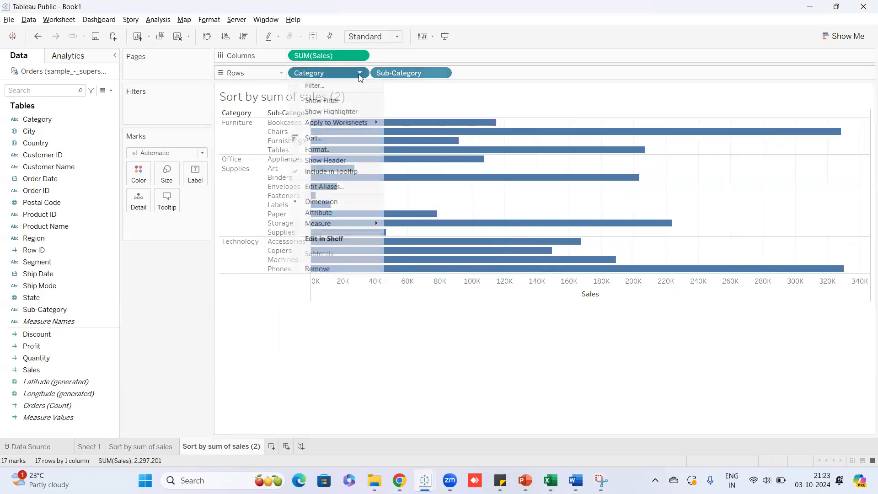
left_click(322, 142)
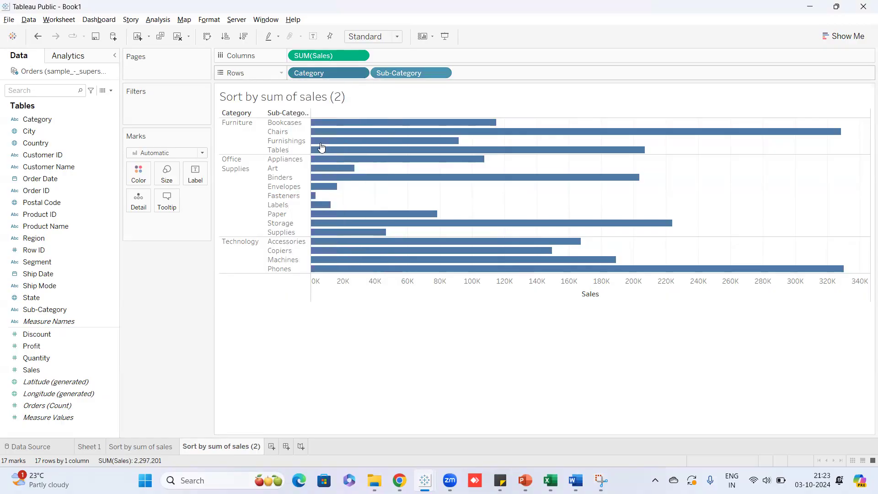
left_click(393, 204)
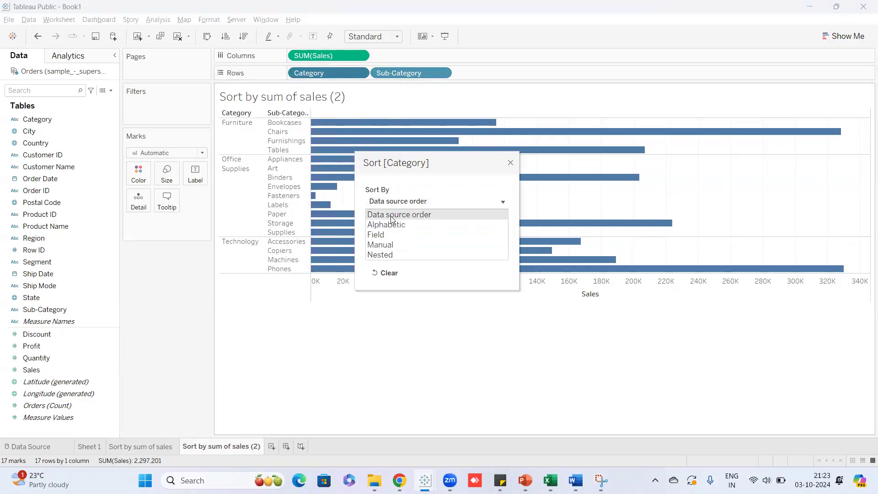
left_click(389, 236)
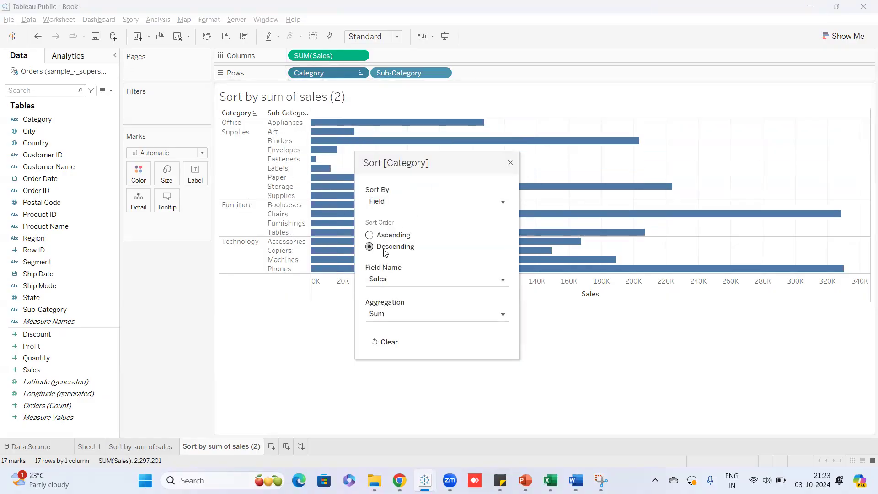
left_click(511, 164)
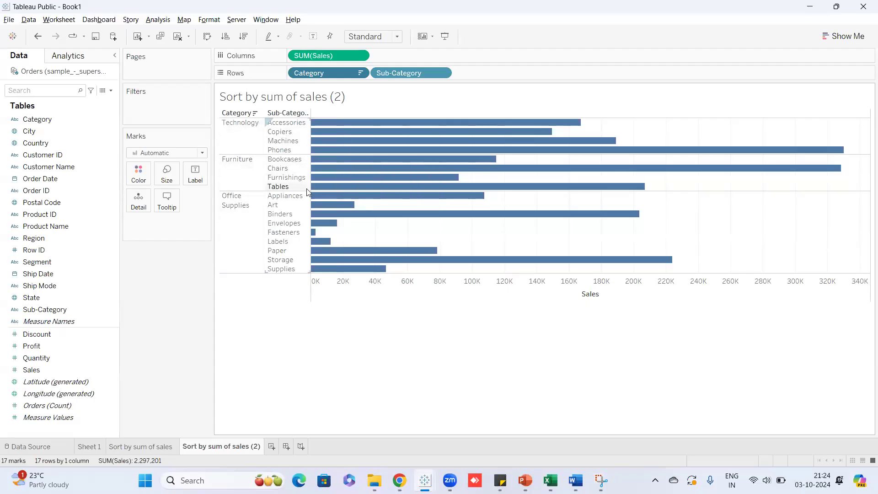
Change the Category sort to Nested by summed Sales, leaving it Descending.
left_click(360, 74)
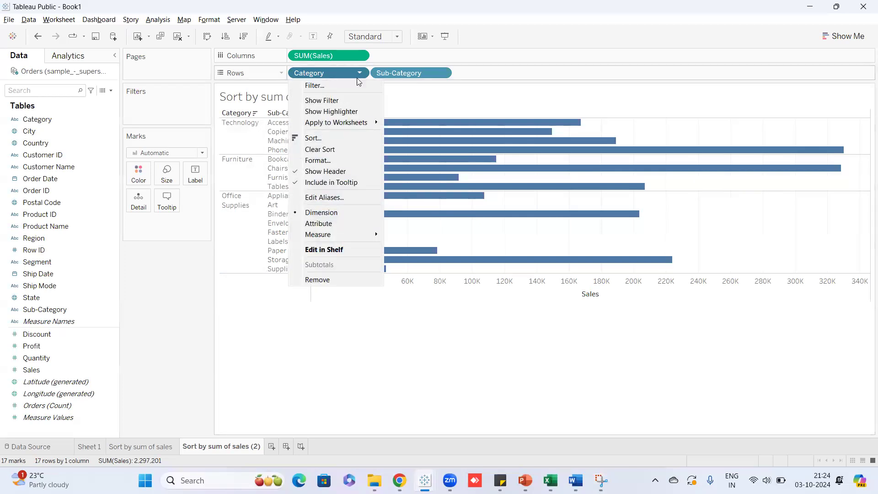
left_click(326, 139)
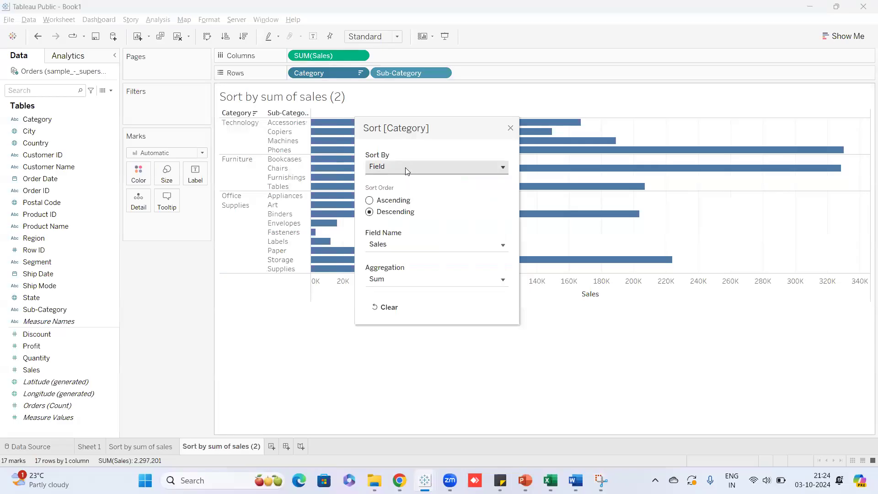
left_click(407, 168)
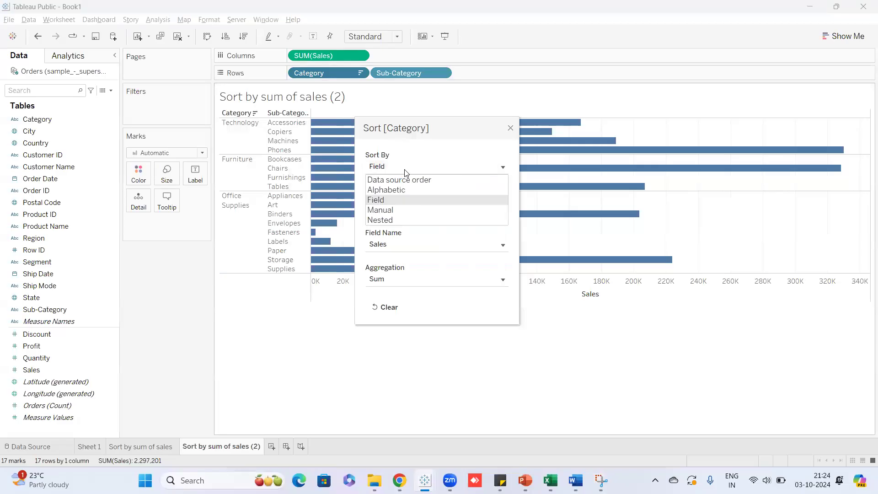
left_click(385, 221)
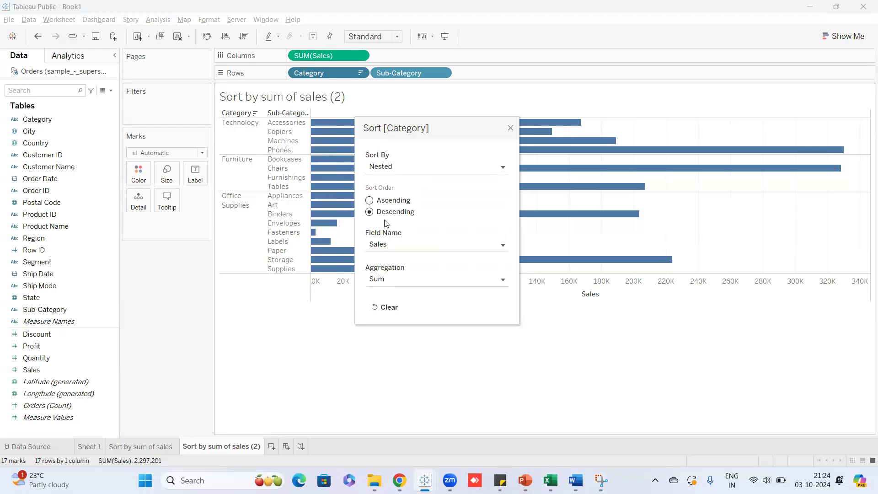
left_click(370, 201)
left_click(370, 214)
left_click_drag(444, 136, 650, 55)
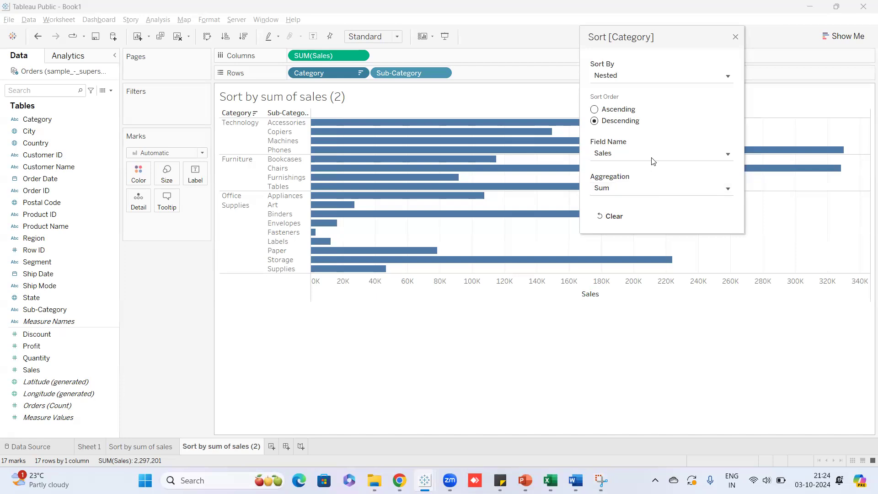
left_click(597, 109)
left_click(596, 124)
left_click(736, 37)
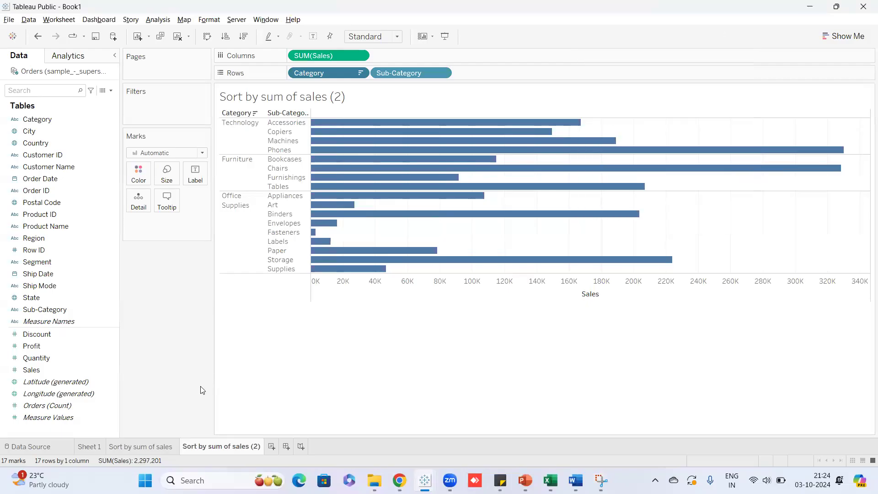
Create Sheet 4 with Category and Sub-Category on Rows and Sales as horizontal bars.
key("ctrl+m")
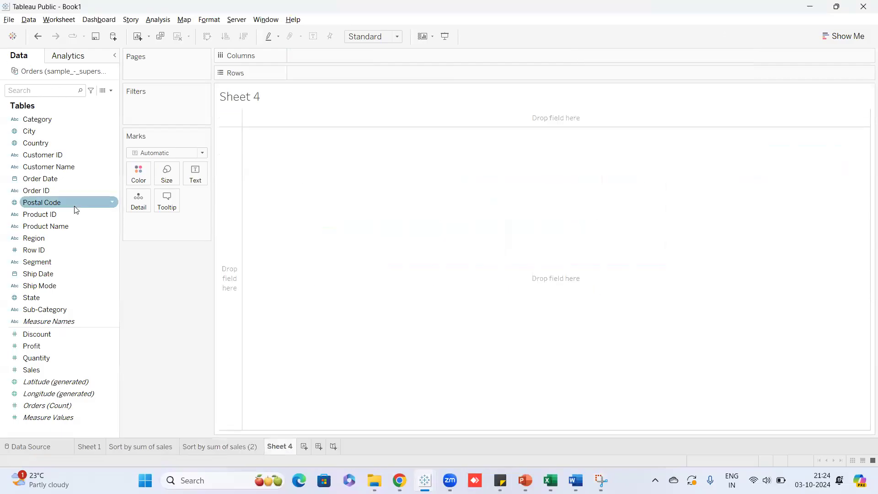
left_click_drag(38, 119, 347, 73)
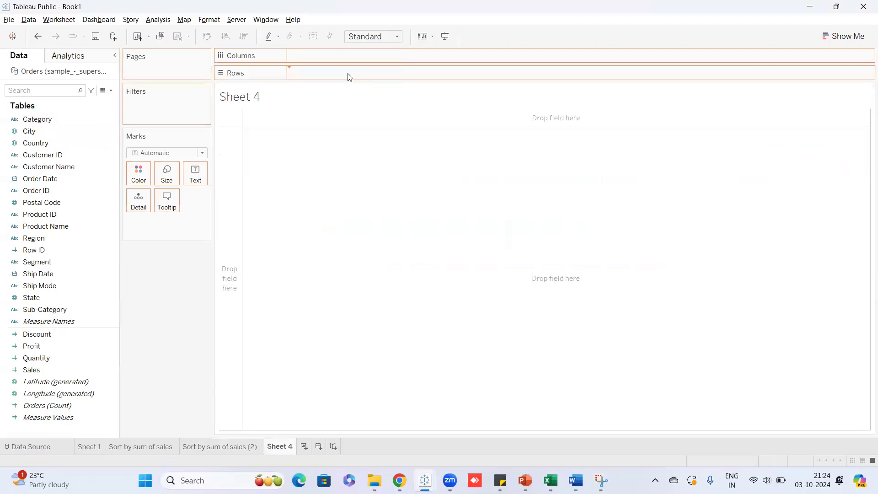
left_click_drag(34, 315, 414, 73)
left_click_drag(46, 370, 332, 167)
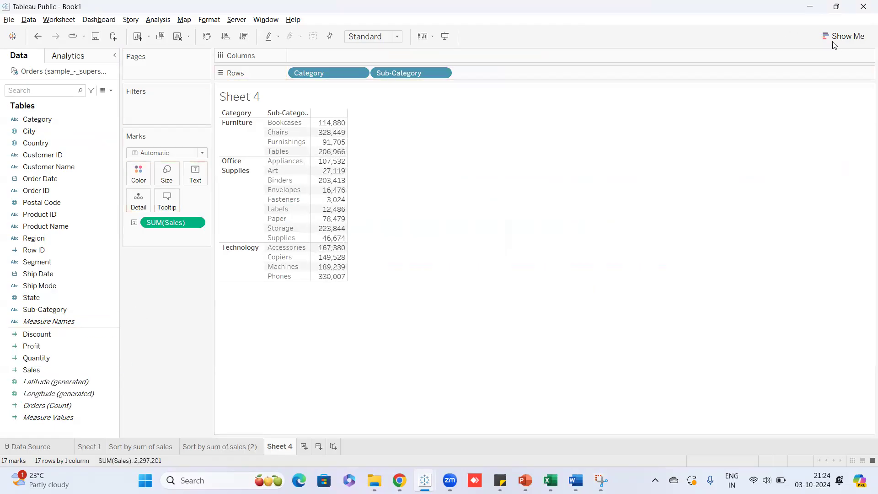
left_click(844, 36)
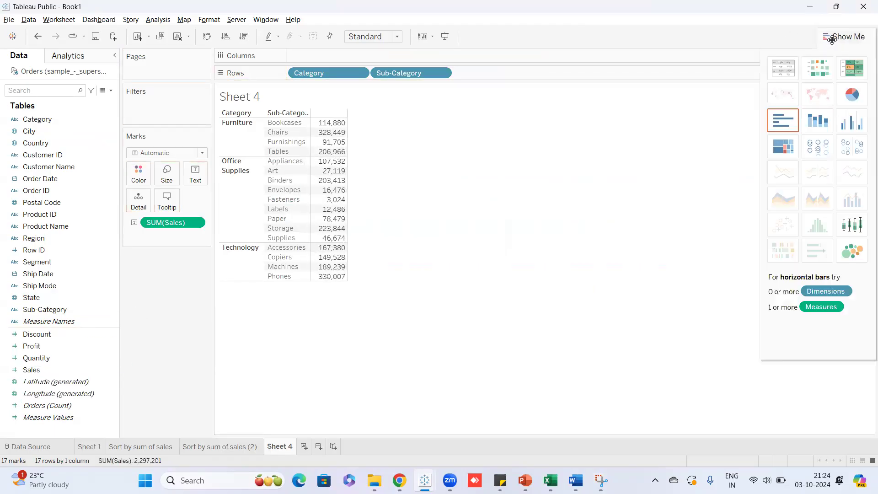
left_click(784, 130)
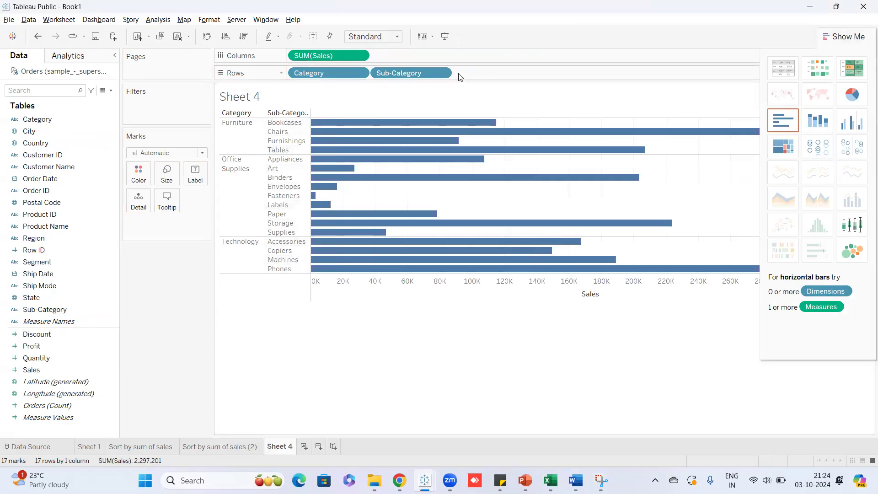
Sort Sub-Category nested by summed Sales, descending, within each Category.
left_click(442, 73)
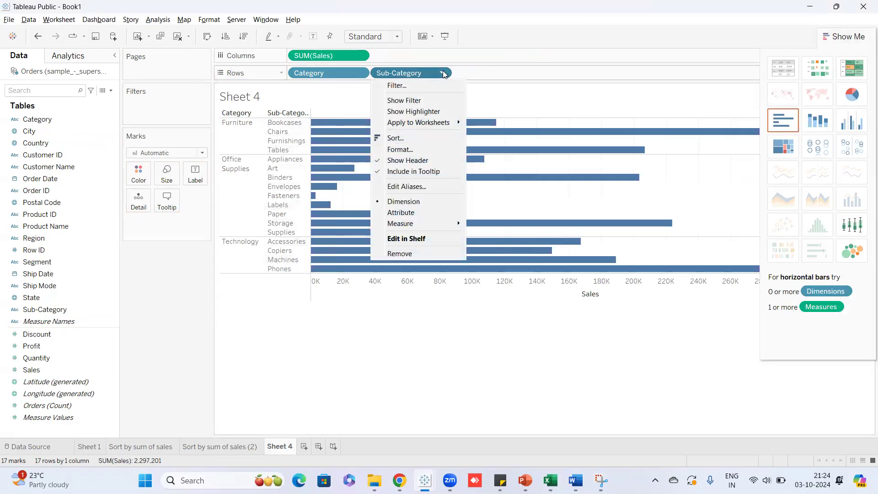
left_click(414, 138)
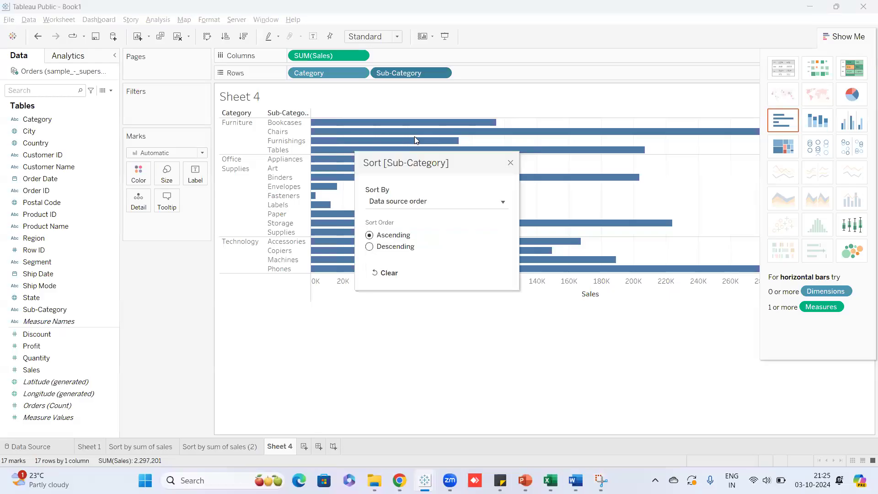
left_click(406, 203)
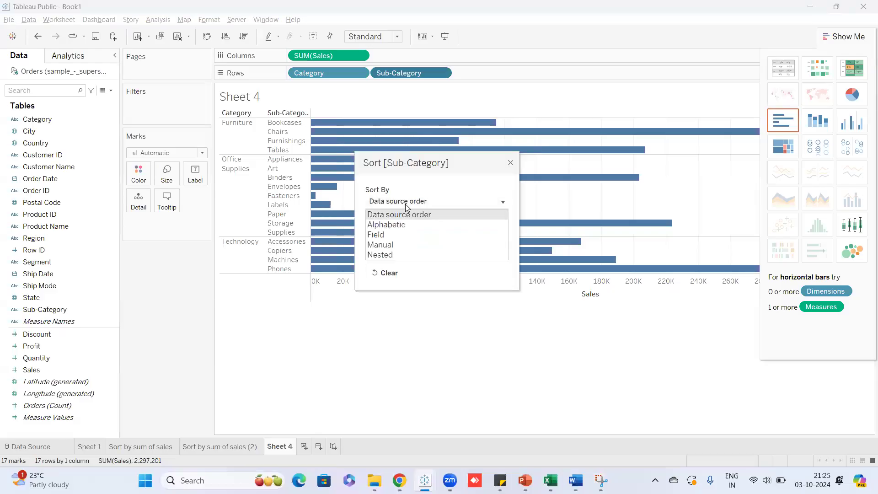
left_click(387, 254)
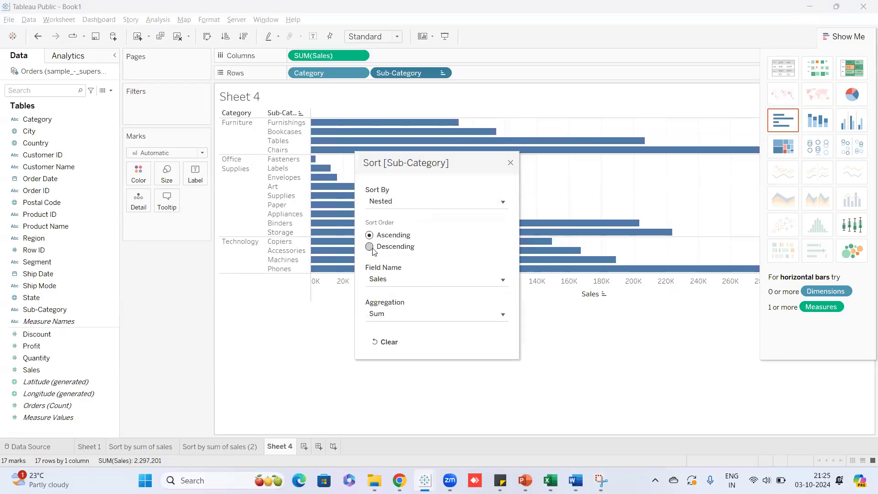
left_click(372, 248)
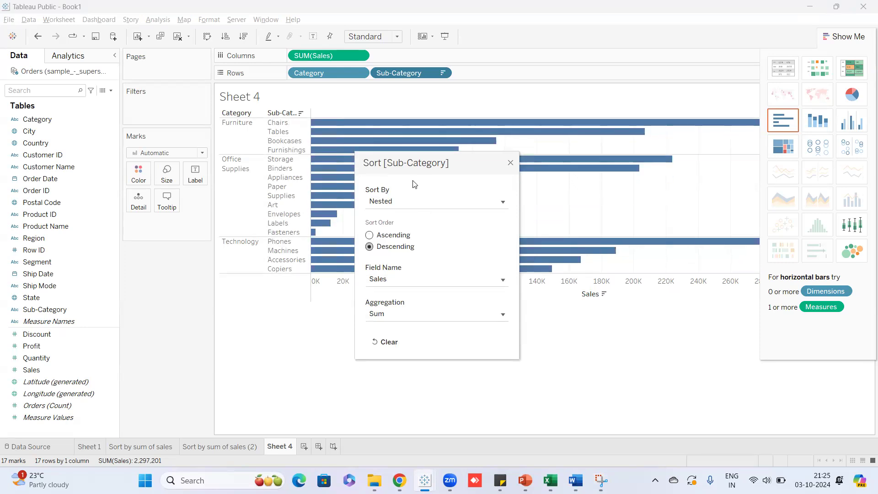
left_click_drag(448, 164, 214, 53)
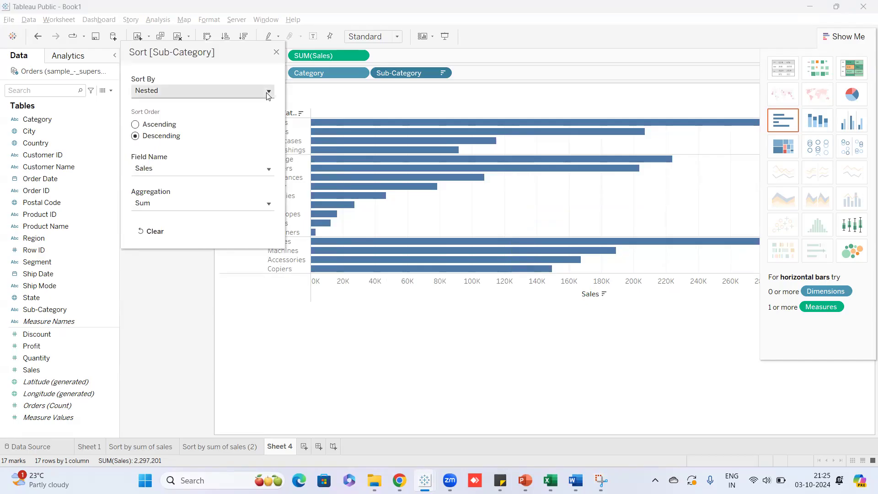
left_click(276, 52)
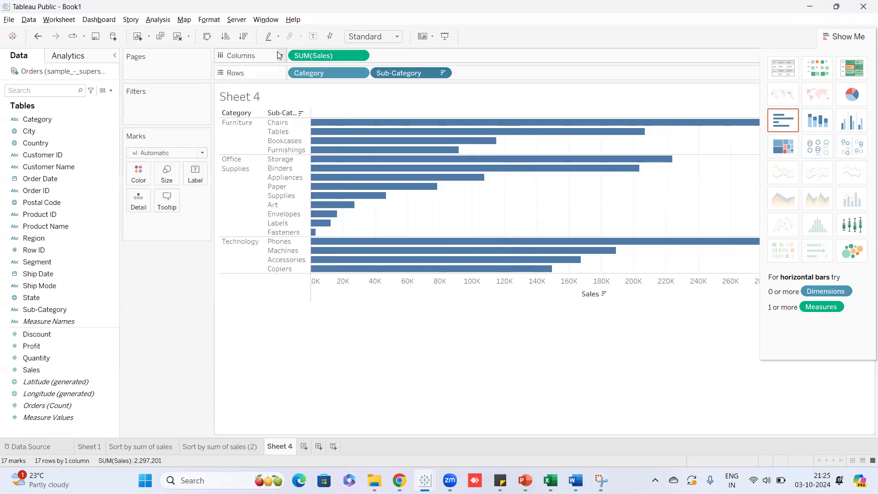
left_click(844, 36)
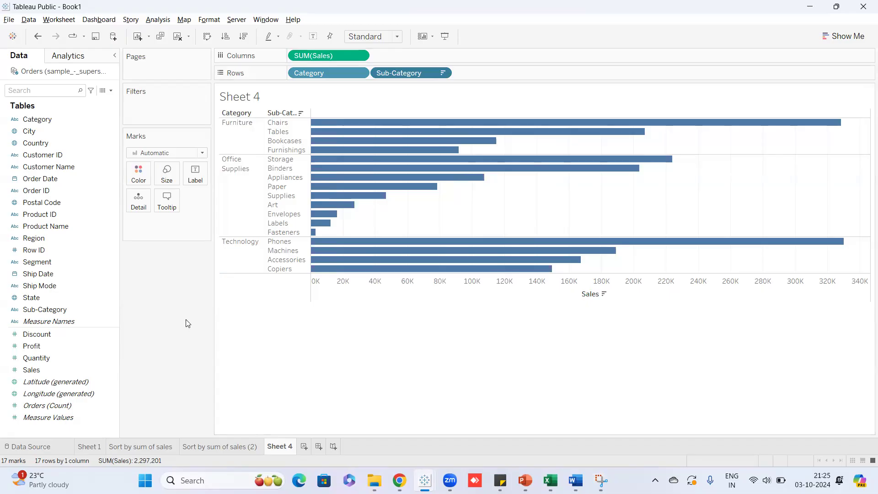
mouse_move(379, 123)
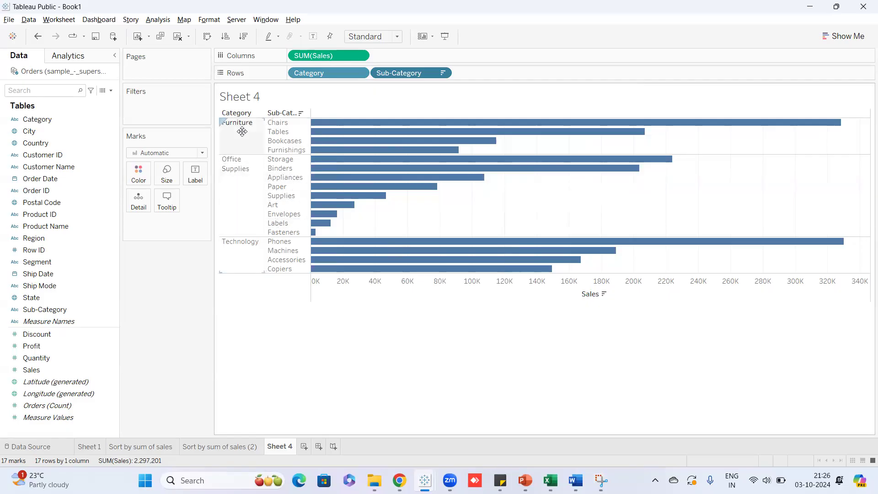
Check the Sub-Category sort settings, leaving them unchanged.
left_click(442, 74)
left_click(411, 138)
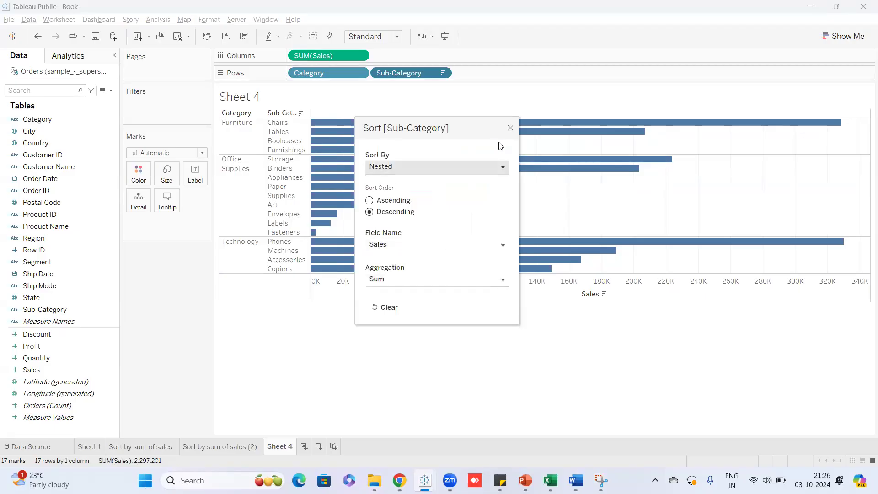
left_click(511, 129)
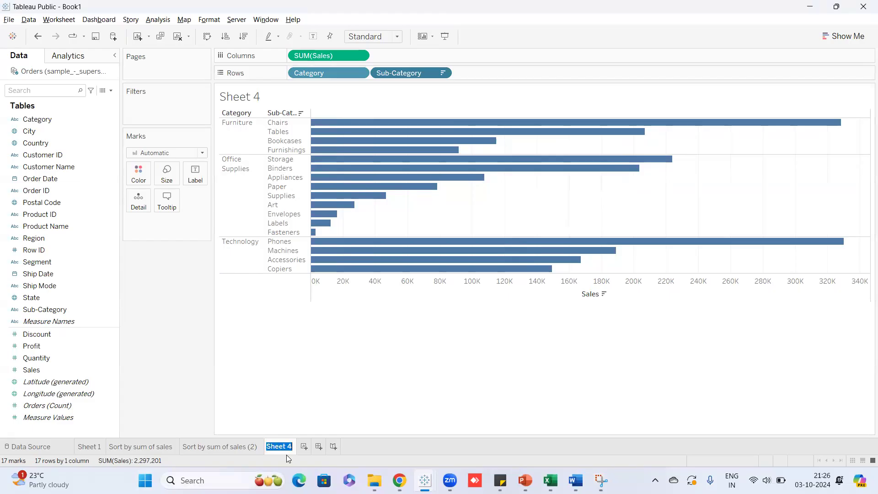
Rename the sheet 'Sort Nested Option' and delete the 'Sort by sum of sales (2)' sheet.
type("Sort Nested Option")
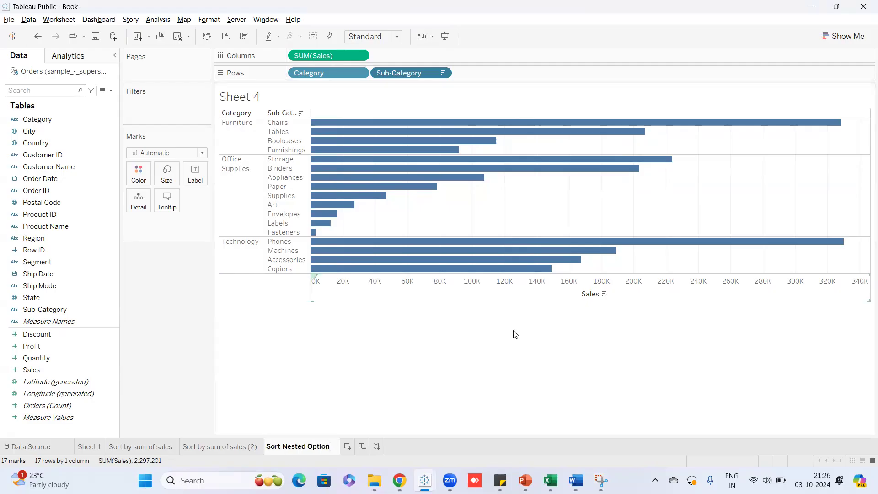
left_click(487, 352)
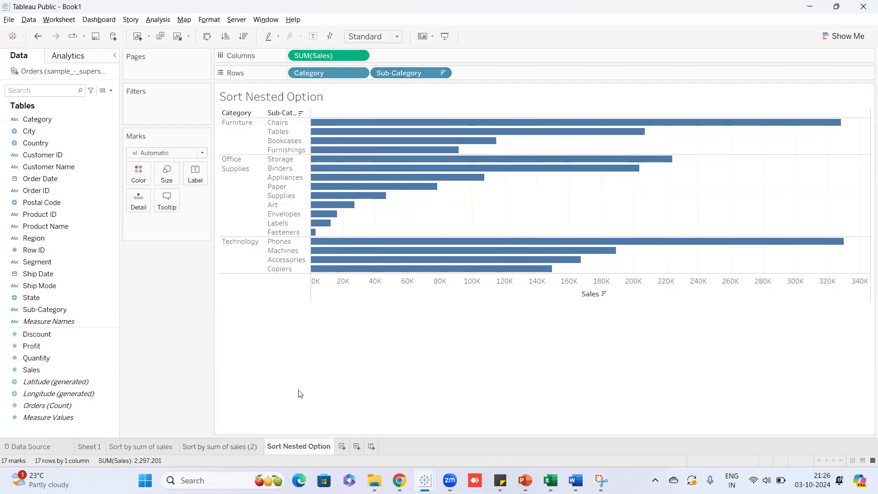
right_click(232, 446)
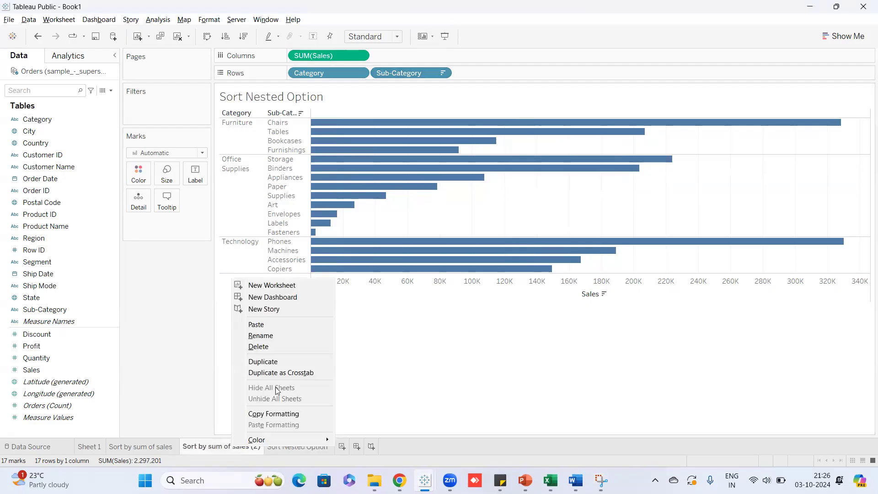
left_click(288, 347)
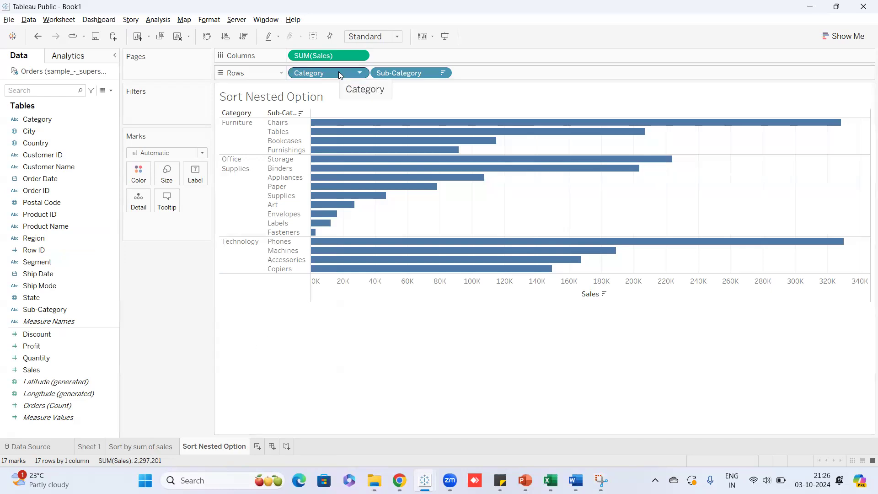
left_click(147, 447)
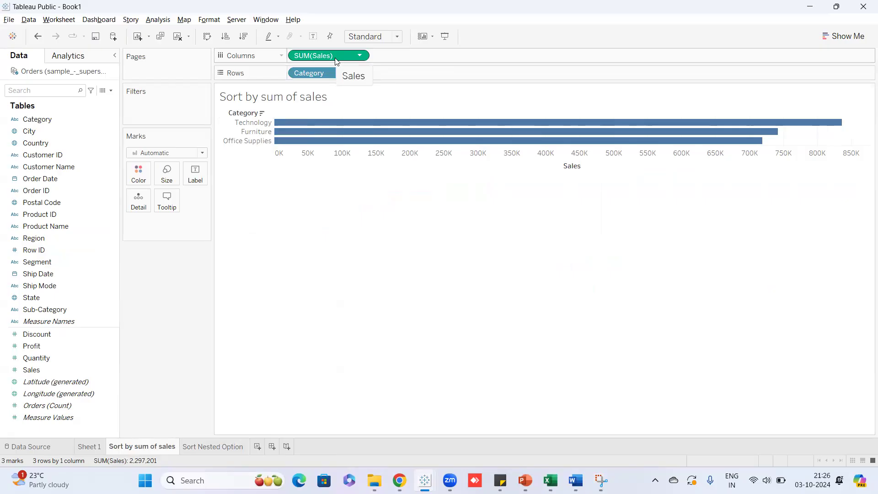
left_click(223, 452)
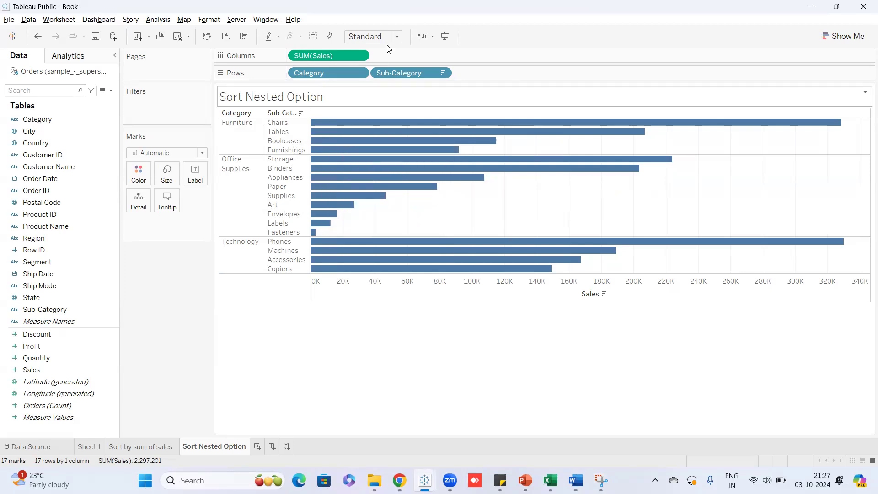
left_click(442, 72)
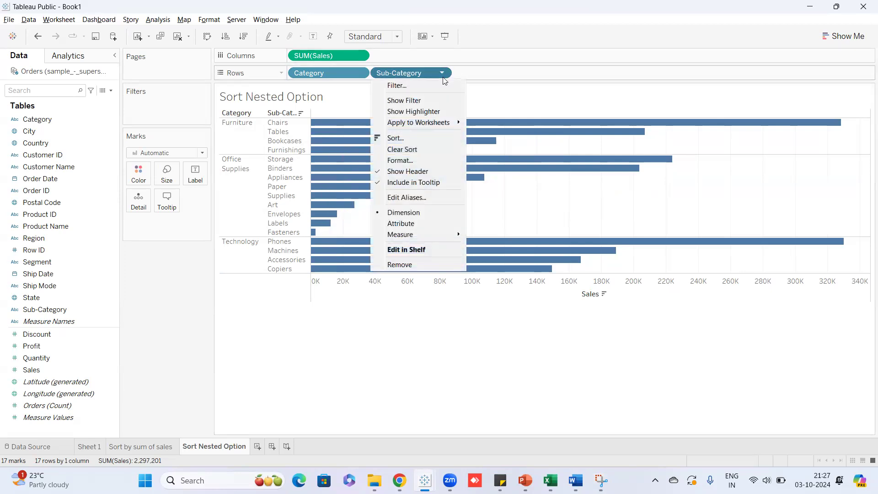
left_click(426, 139)
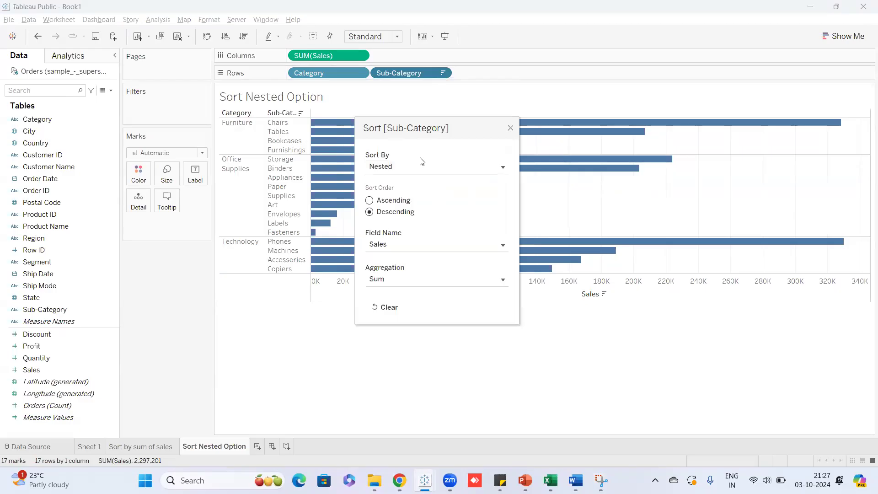
left_click(511, 128)
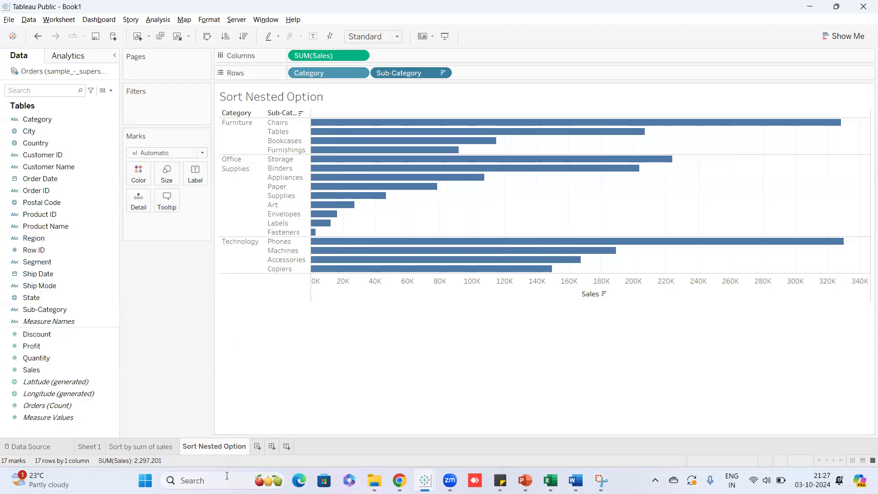
Create a new empty worksheet, Sheet 4, beside the existing sheet tabs.
left_click(258, 448)
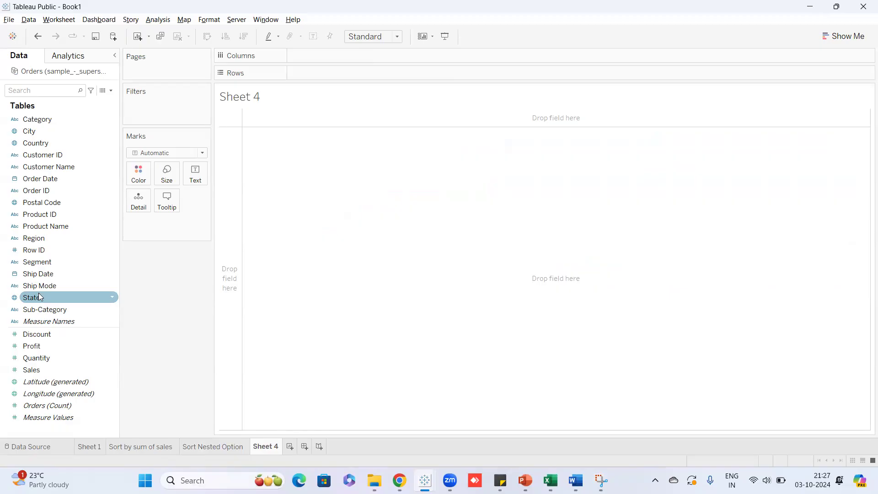
left_click(225, 472)
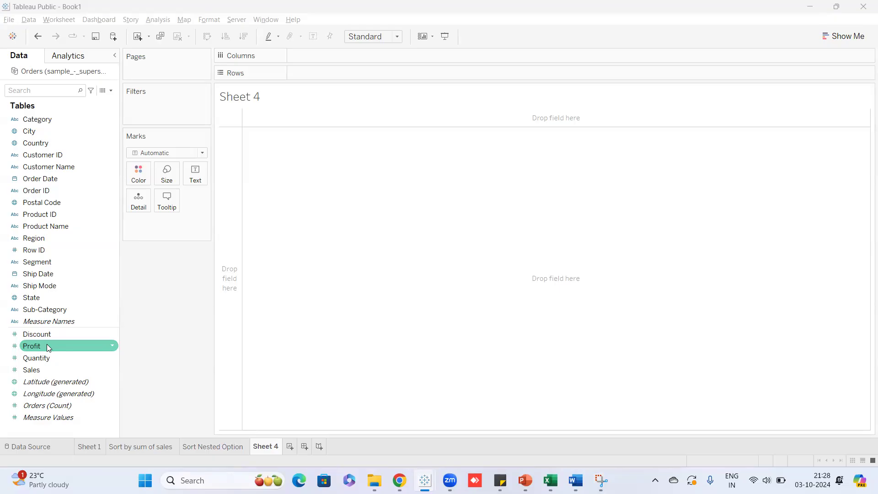
Put Profit on Rows and Sales on Columns, giving one mark at 2,297,201 sales, 286,397 profit.
left_click_drag(48, 348, 321, 72)
left_click_drag(68, 374, 334, 55)
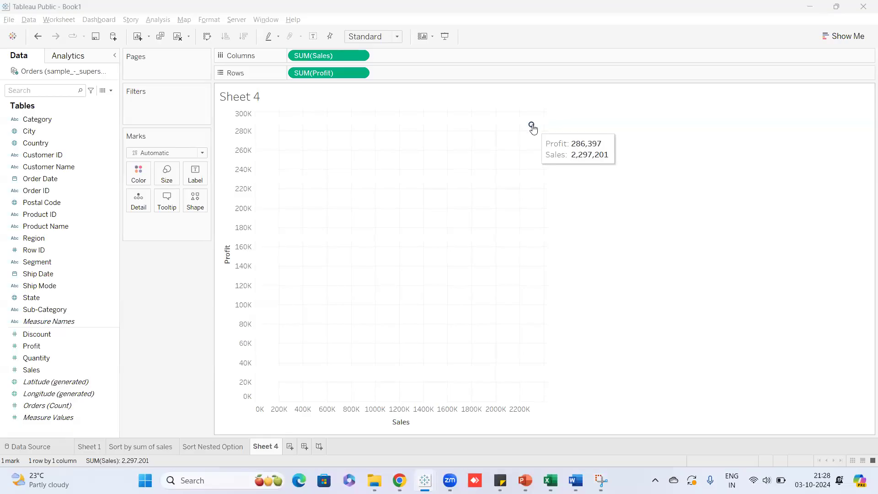
mouse_move(532, 126)
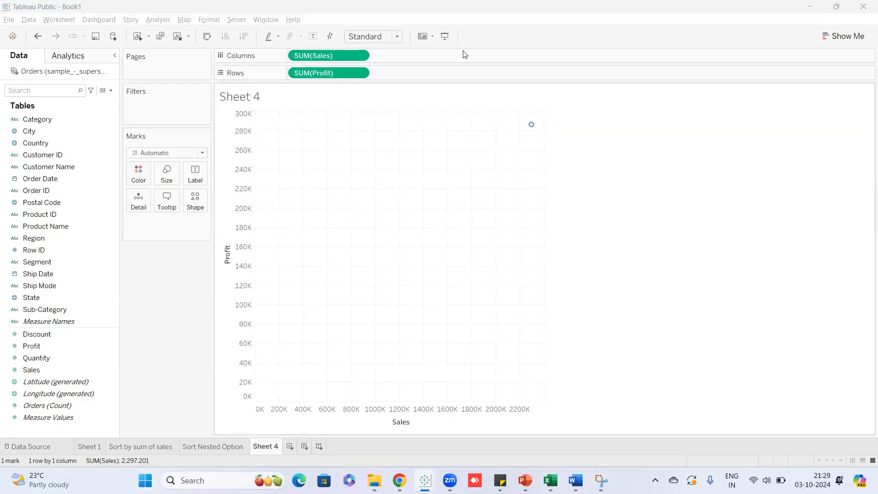
mouse_move(532, 130)
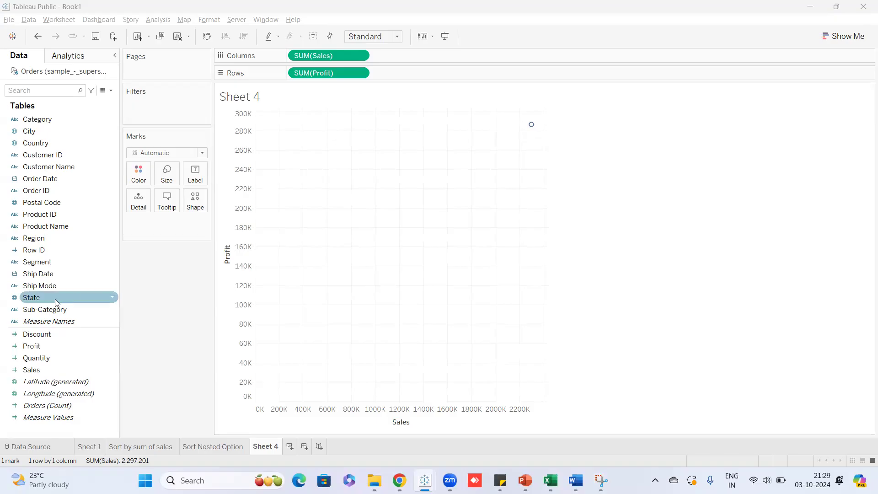
Add City to Detail so the Sales-versus-Profit scatter splits into 531 city points.
left_click_drag(36, 132, 339, 167)
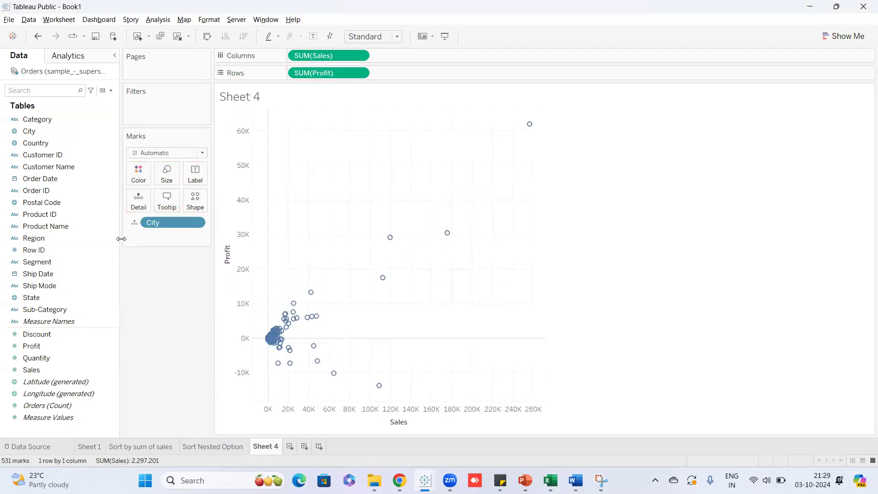
key("ctrl+z")
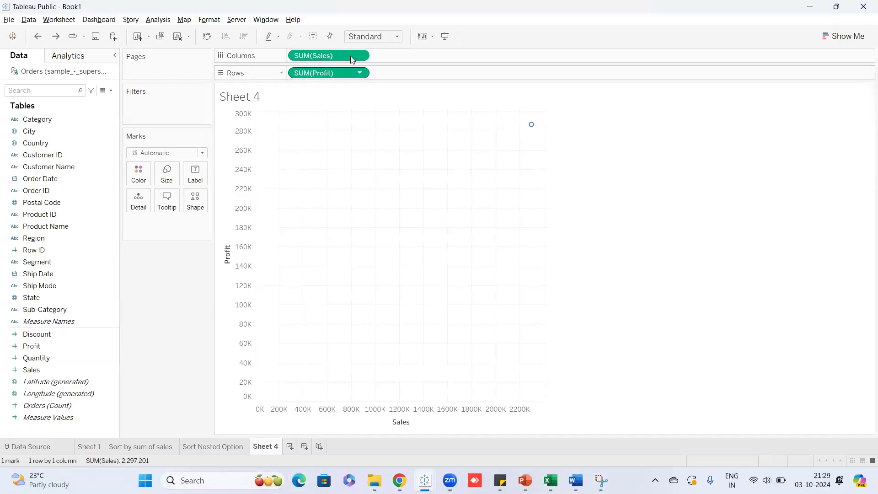
left_click_drag(47, 130, 419, 181)
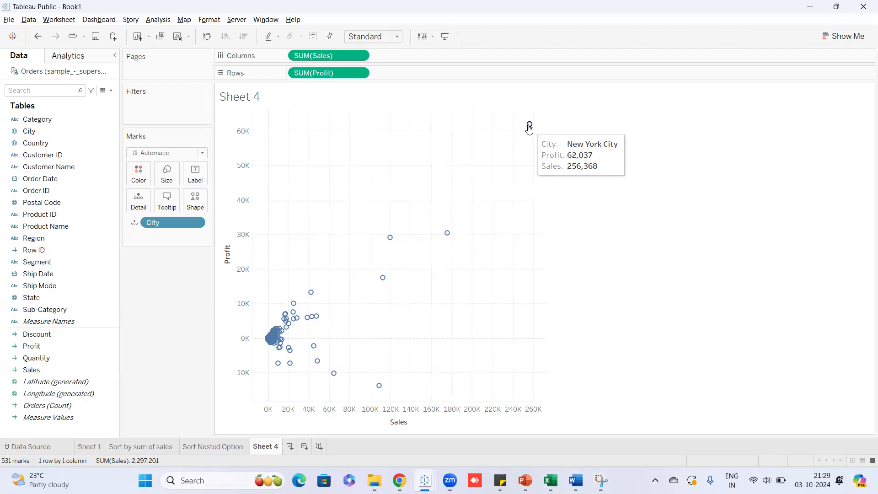
mouse_move(446, 234)
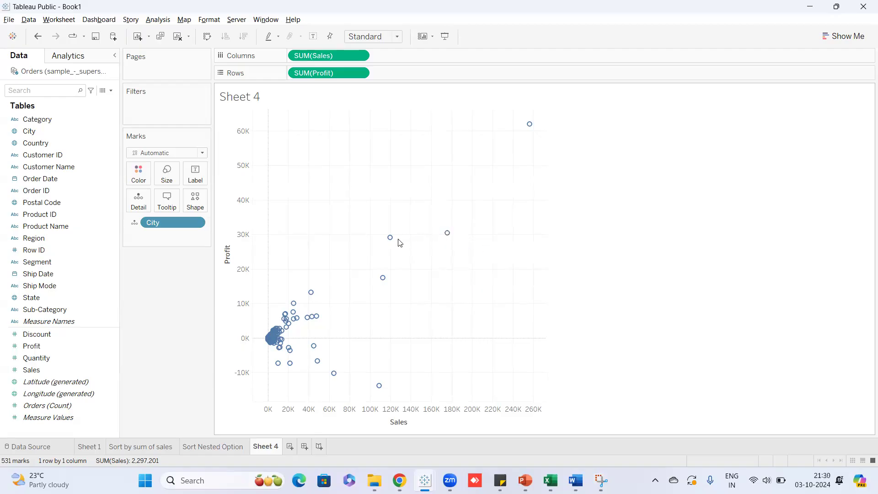
mouse_move(309, 301)
mouse_move(321, 318)
mouse_move(277, 364)
Move the Sheet 4 title into its own card, hide that card, and clear the point selection.
left_click(337, 104)
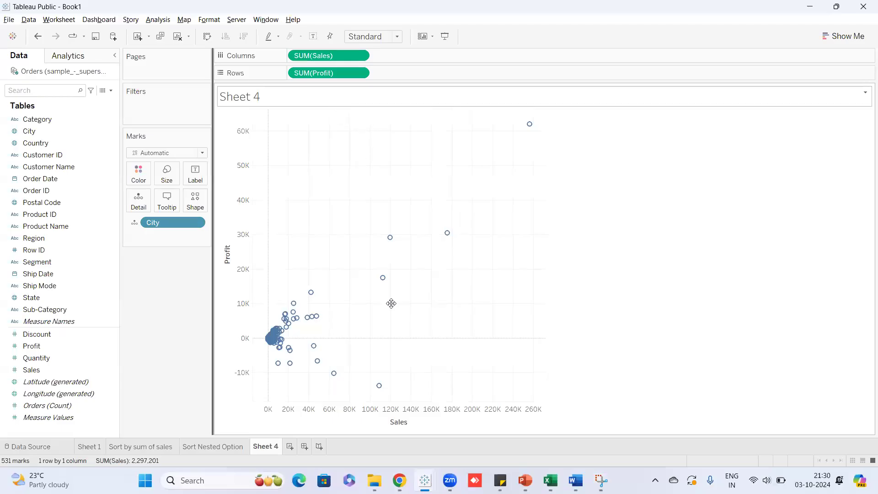
left_click_drag(391, 303, 448, 307)
left_click_drag(456, 101, 664, 321)
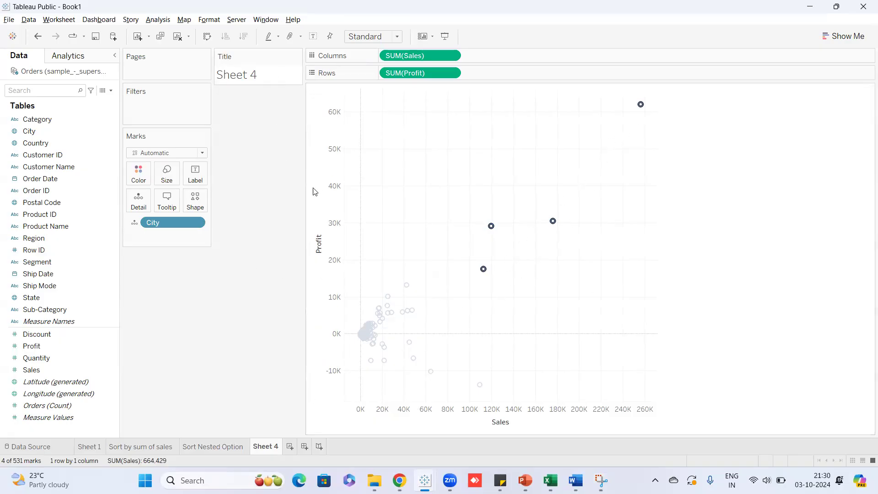
left_click(297, 56)
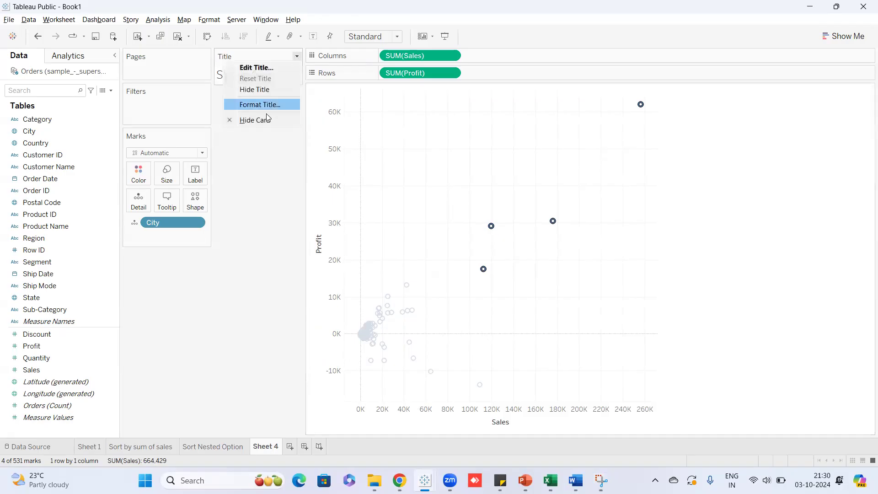
left_click(267, 120)
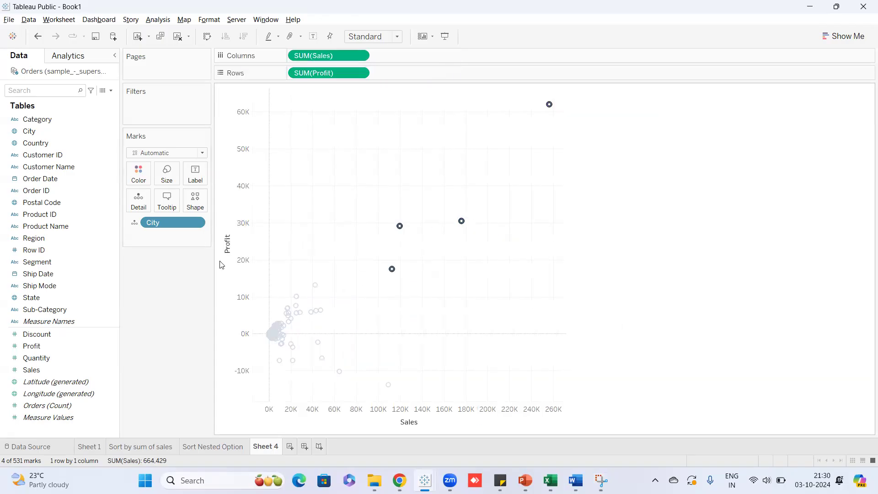
left_click(527, 232)
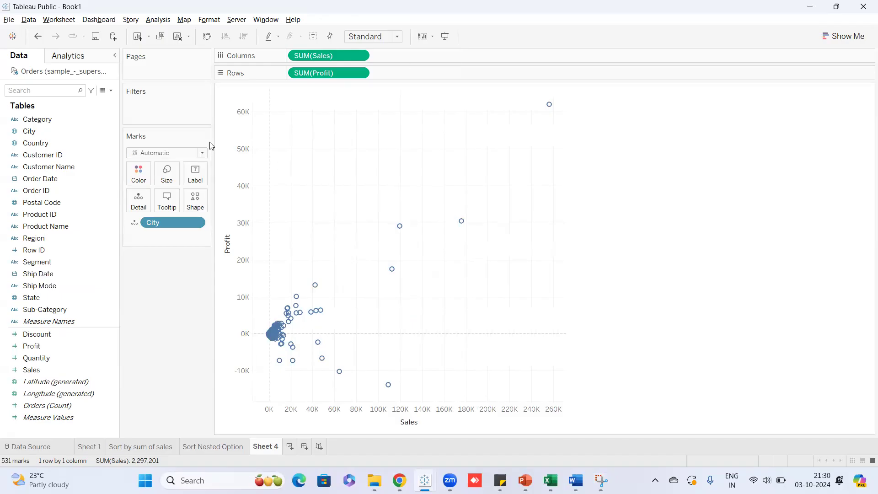
Change the mark type to Circle so the city points are filled.
mouse_move(400, 228)
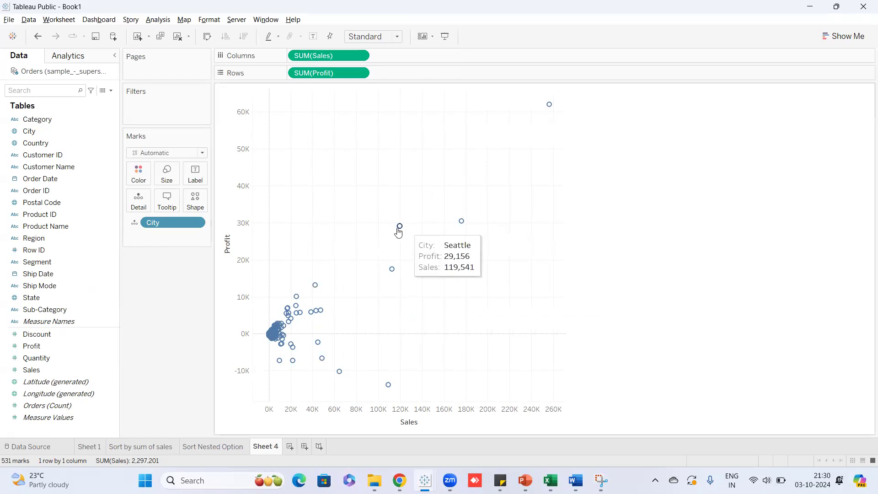
left_click(202, 153)
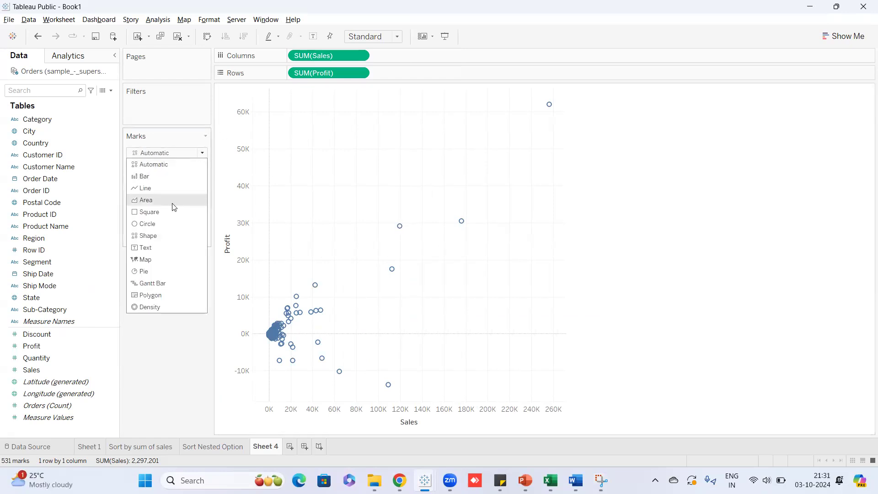
left_click(166, 224)
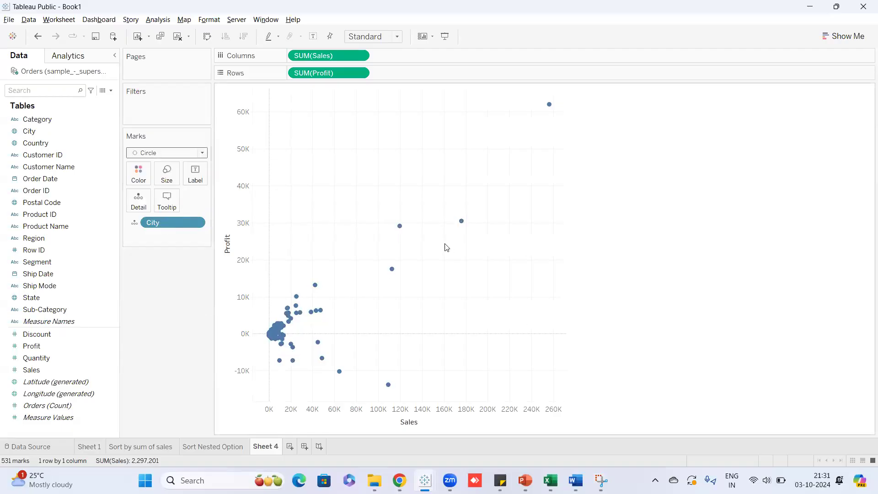
mouse_move(396, 273)
Remove City and drop it back on Detail, giving one filled circle per city.
left_click_drag(188, 223, 171, 283)
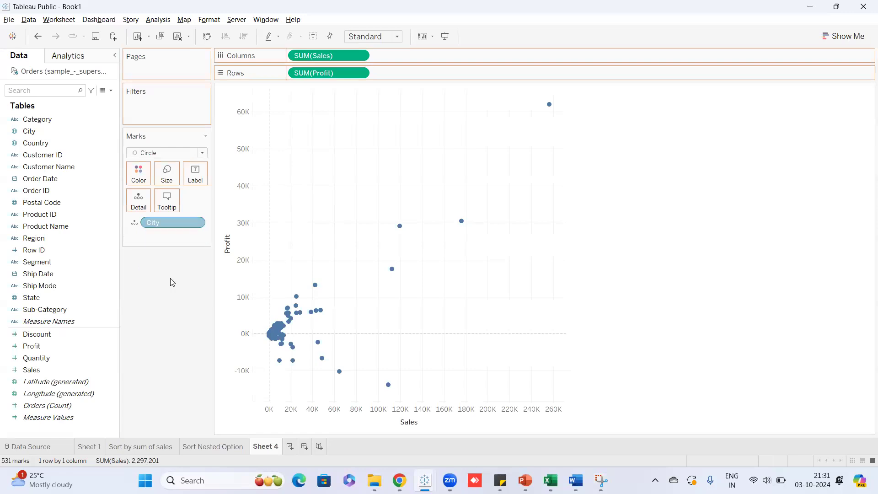
mouse_move(552, 109)
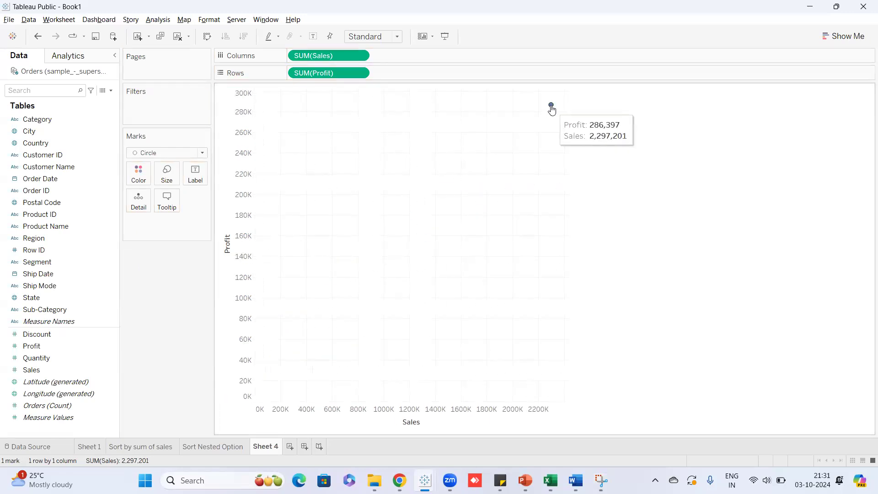
left_click_drag(43, 130, 378, 195)
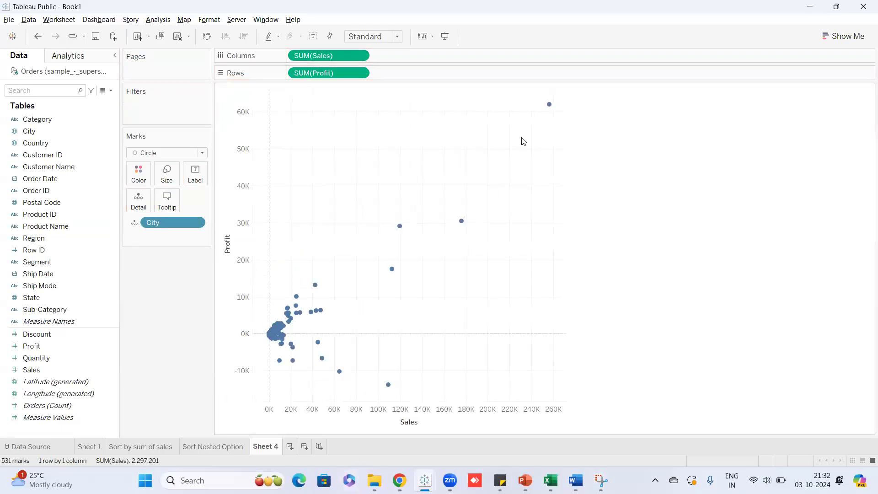
mouse_move(284, 368)
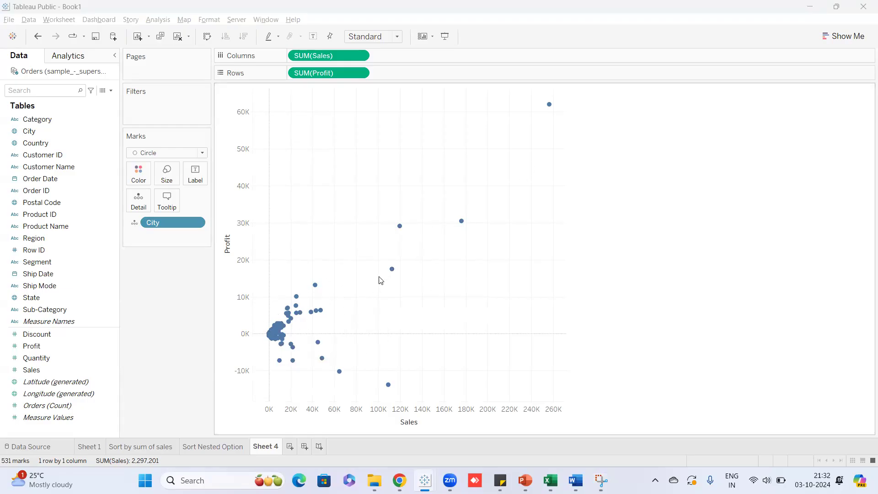
left_click(361, 290)
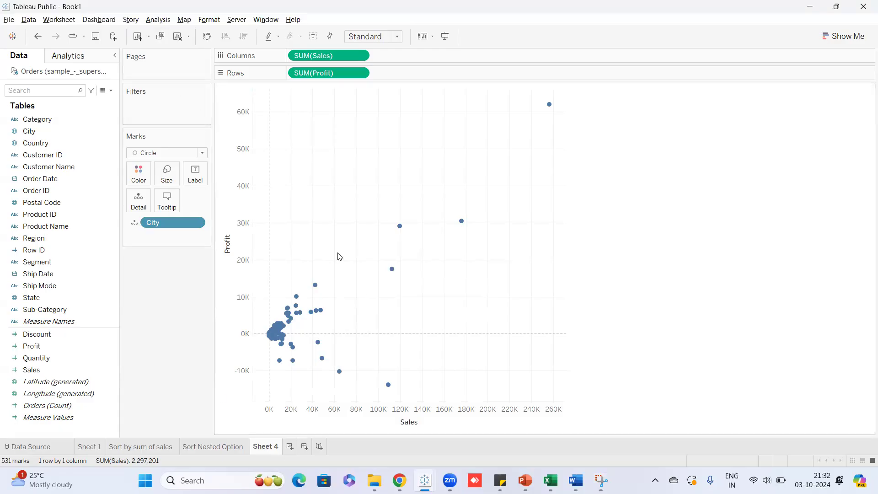
Show a linear trend line on the city scatter via Analysis > Trend Lines.
left_click(161, 19)
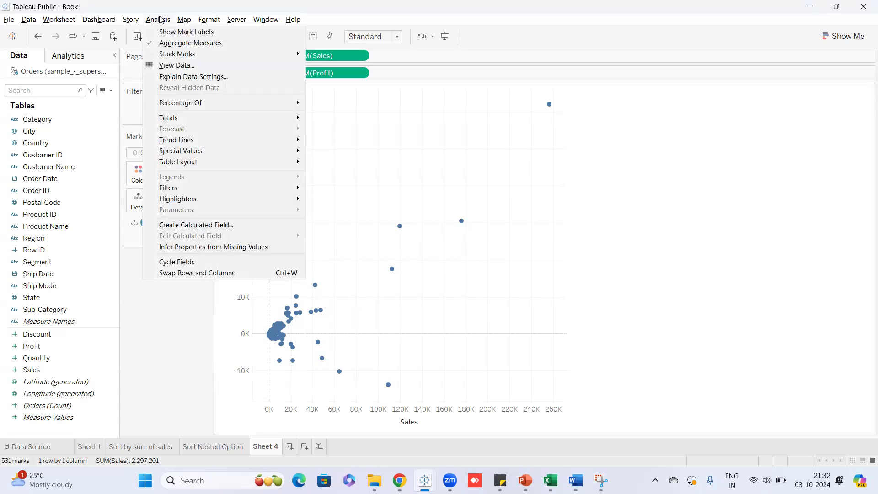
mouse_move(189, 140)
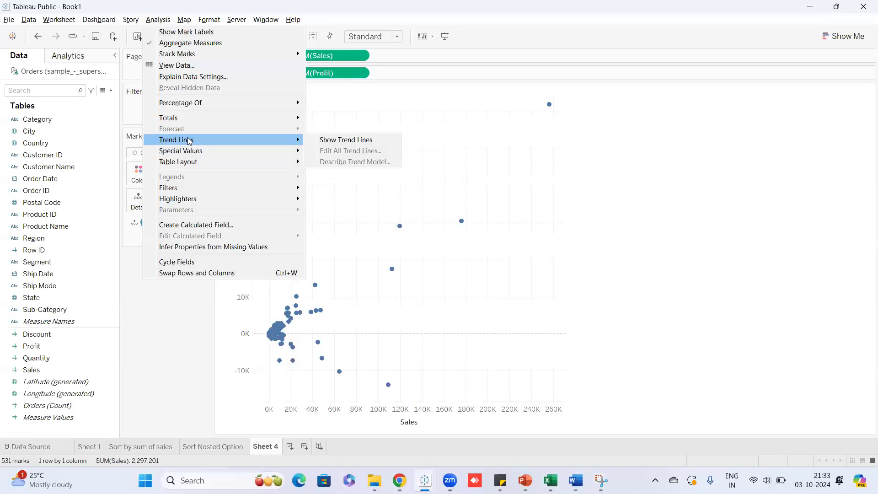
left_click(319, 140)
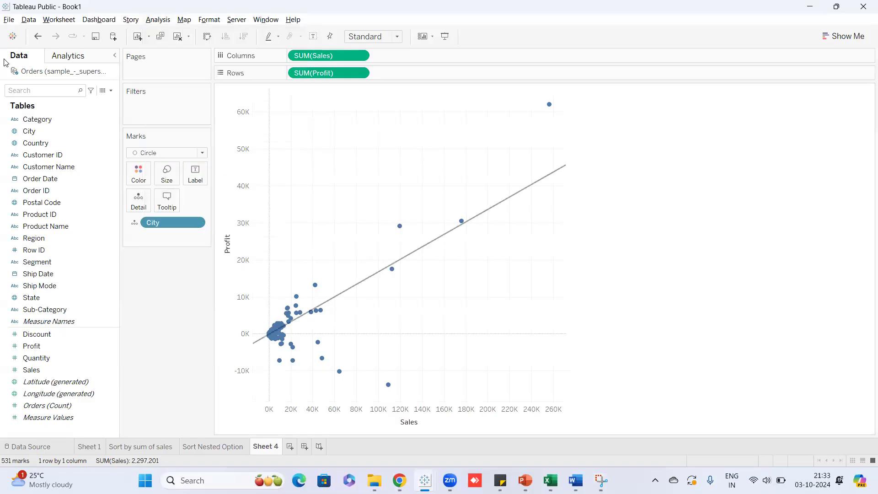
mouse_move(501, 207)
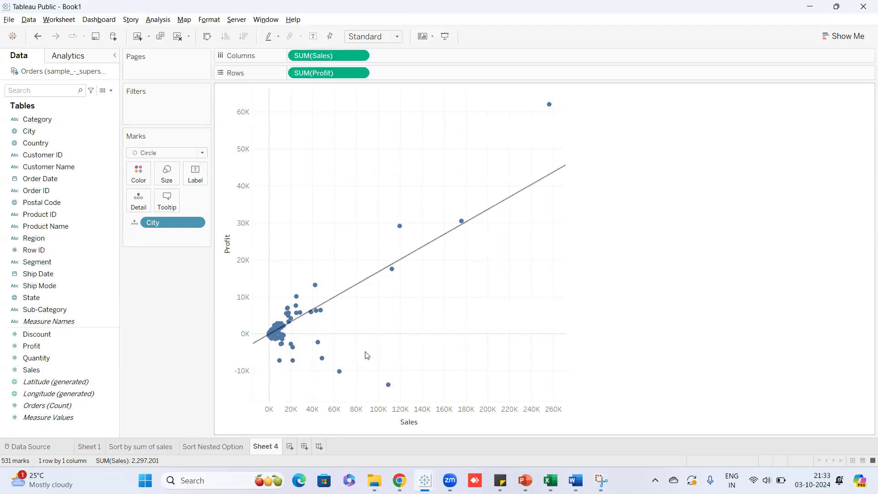
mouse_move(294, 355)
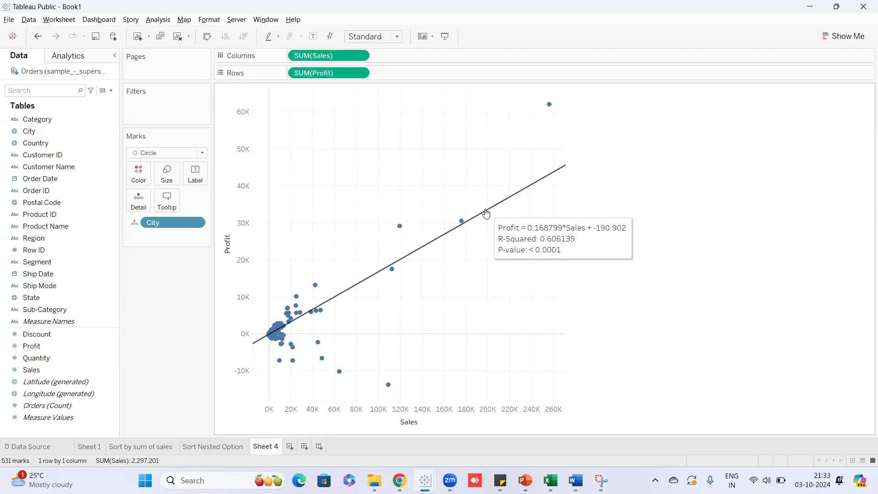
left_click(288, 471)
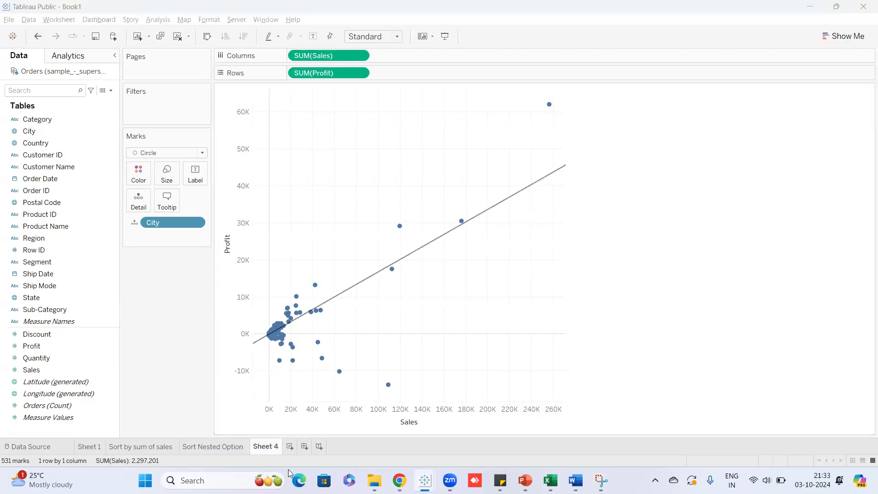
mouse_move(531, 192)
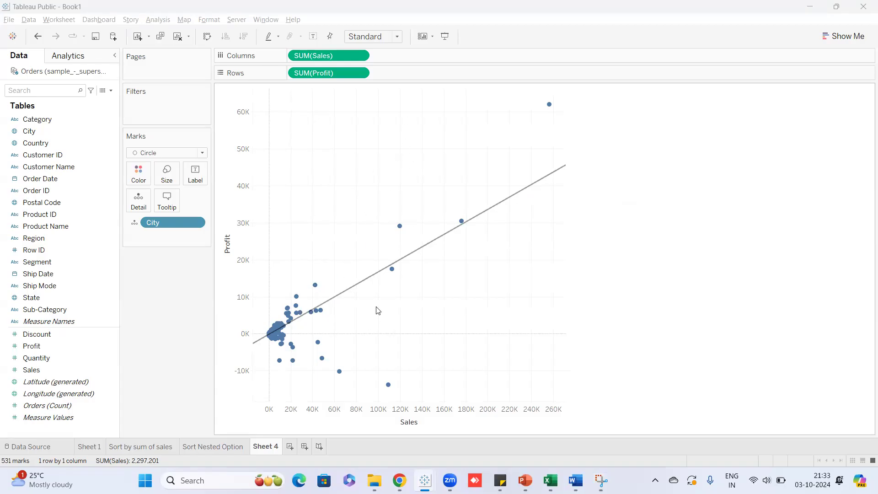
left_click_drag(357, 90, 577, 291)
left_click(546, 272)
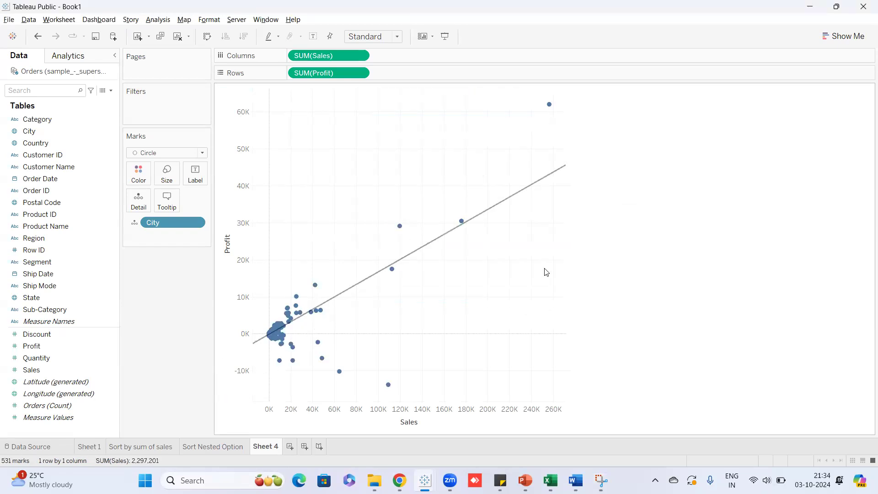
mouse_move(304, 313)
left_click_drag(310, 89, 571, 337)
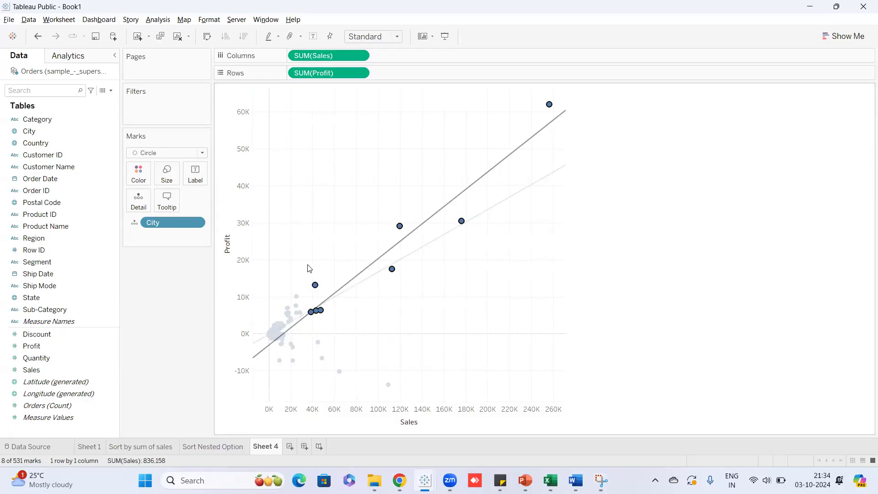
left_click(332, 242)
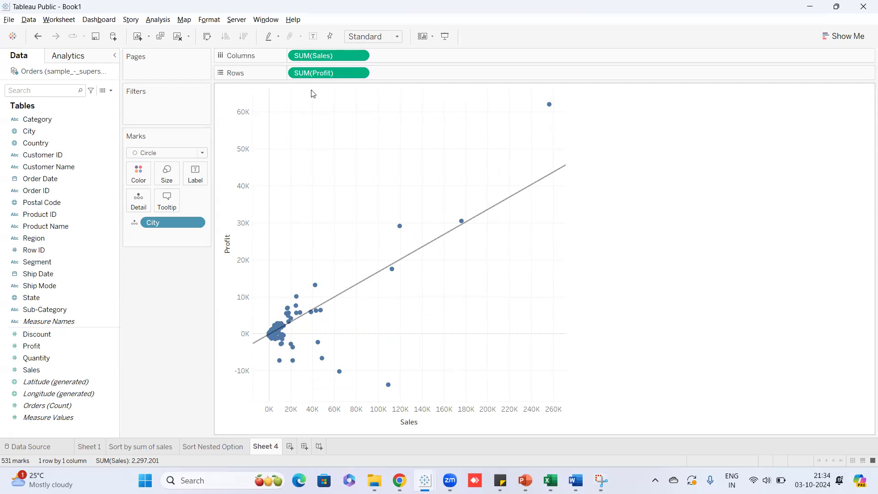
Pan the scatter so the Sales axis starts at -20K, then select and deselect the marks above 40K sales.
left_click_drag(310, 90, 571, 341)
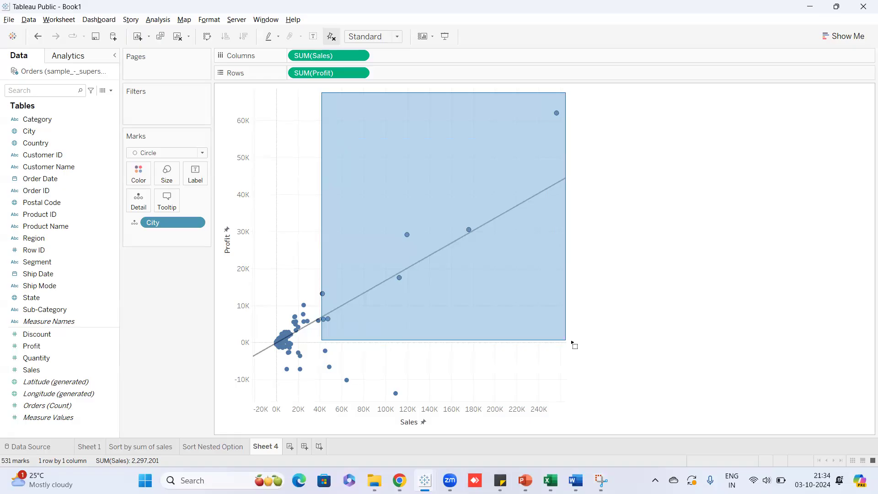
left_click_drag(573, 343, 572, 343)
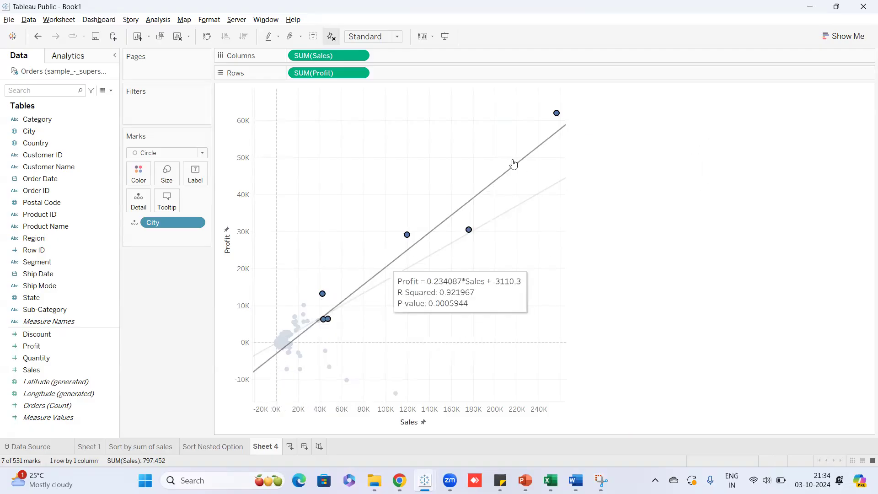
left_click(333, 133)
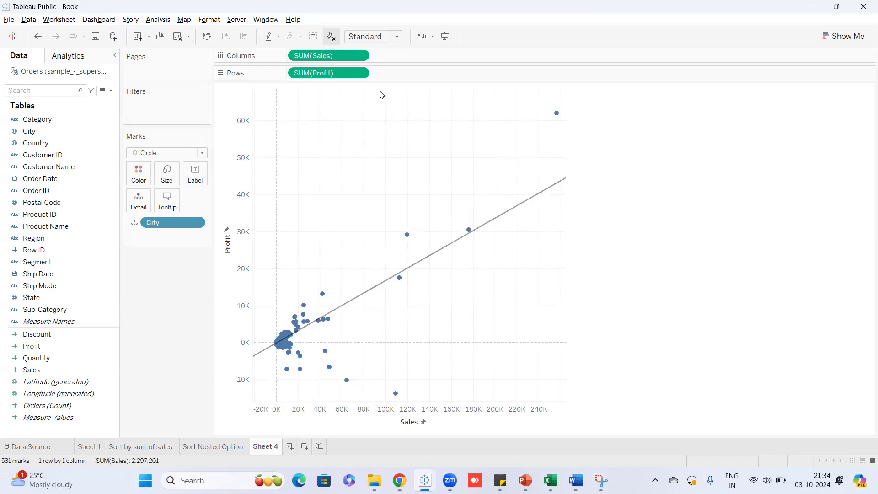
Repeatedly select the four top-sales cities to compare their trend line (R-squared 0.896).
left_click_drag(368, 93, 576, 299)
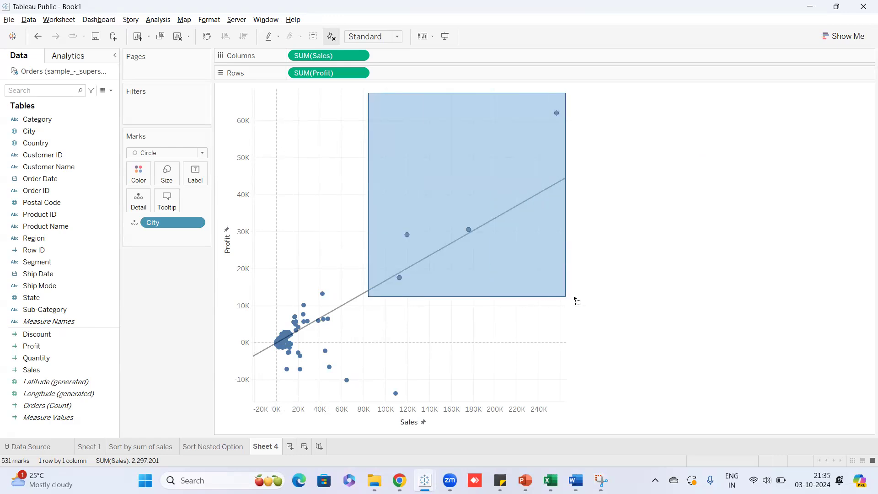
left_click_drag(575, 298, 575, 298)
mouse_move(527, 157)
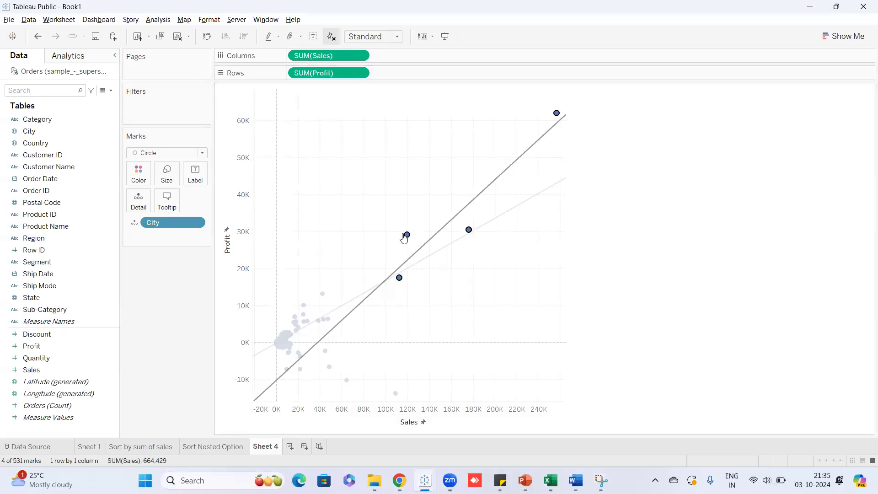
left_click(501, 276)
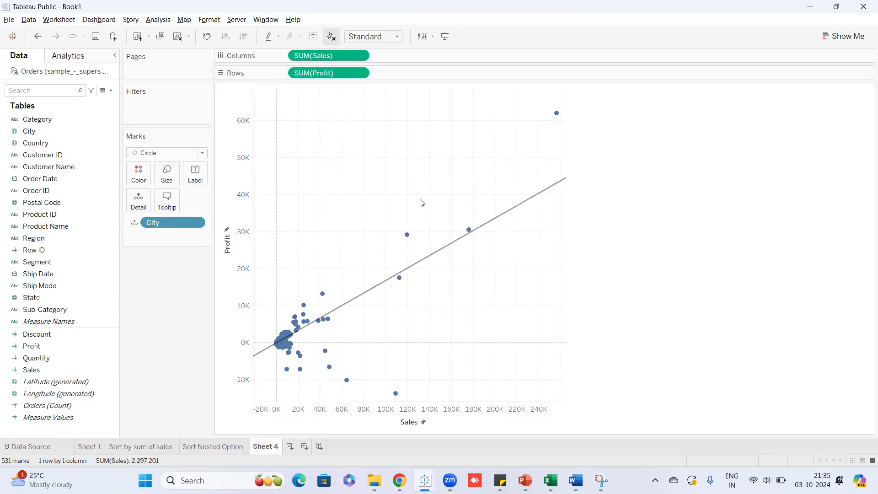
left_click_drag(376, 100, 572, 305)
mouse_move(532, 150)
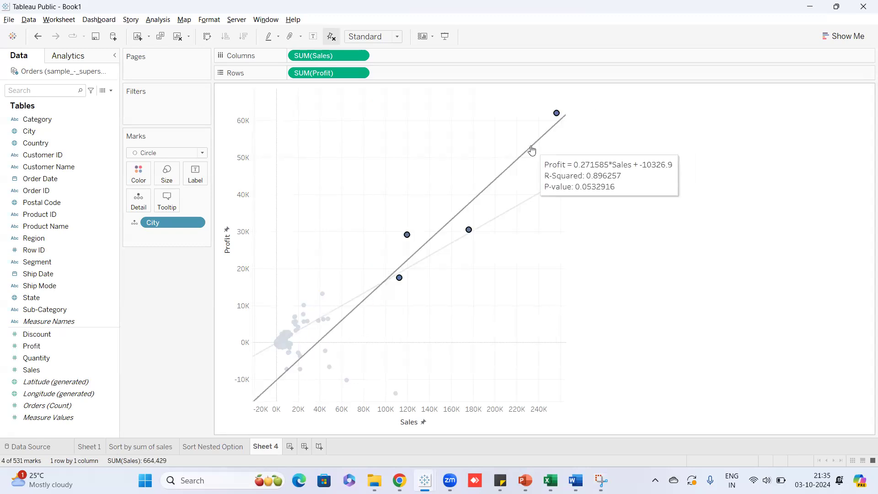
left_click(533, 246)
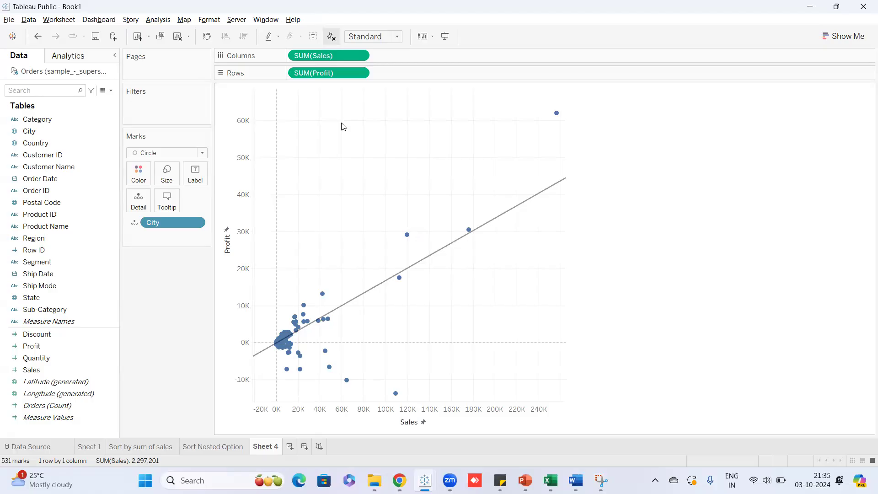
left_click_drag(359, 92, 573, 322)
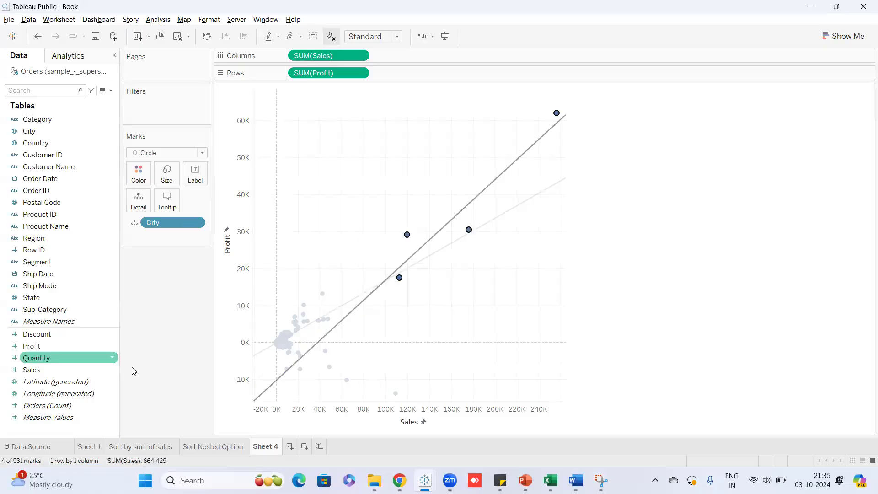
left_click(514, 316)
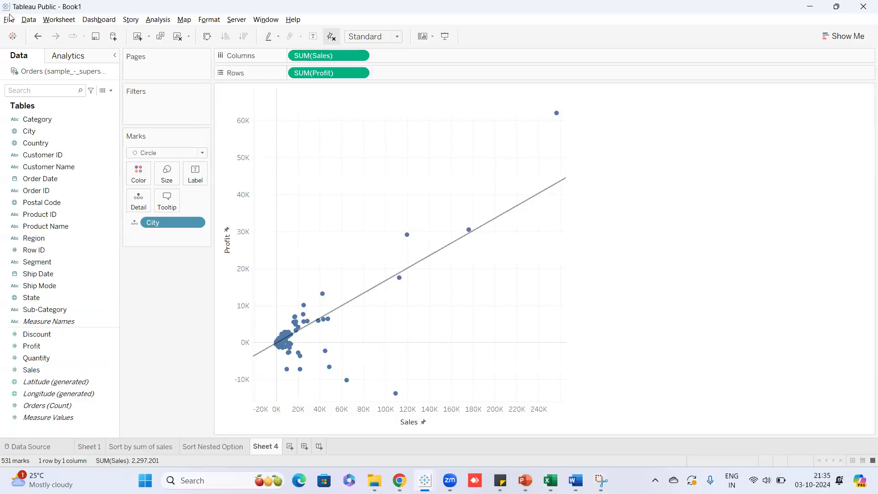
left_click(158, 20)
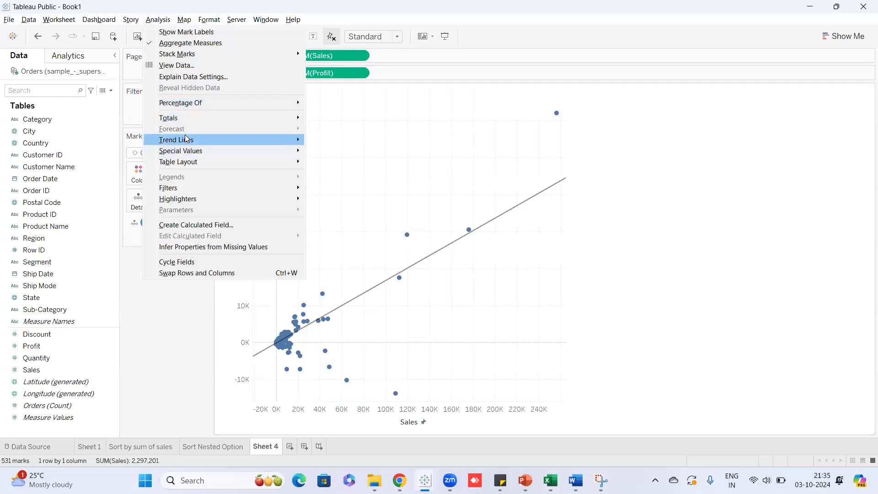
mouse_move(193, 140)
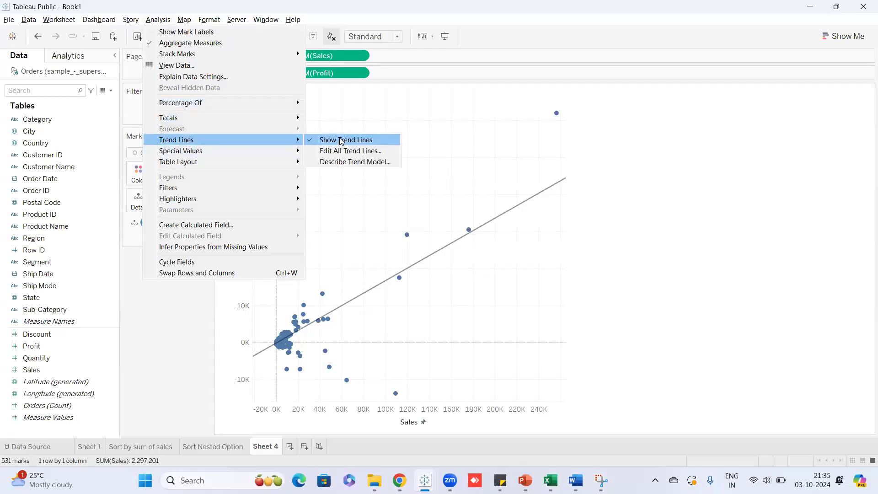
left_click(365, 112)
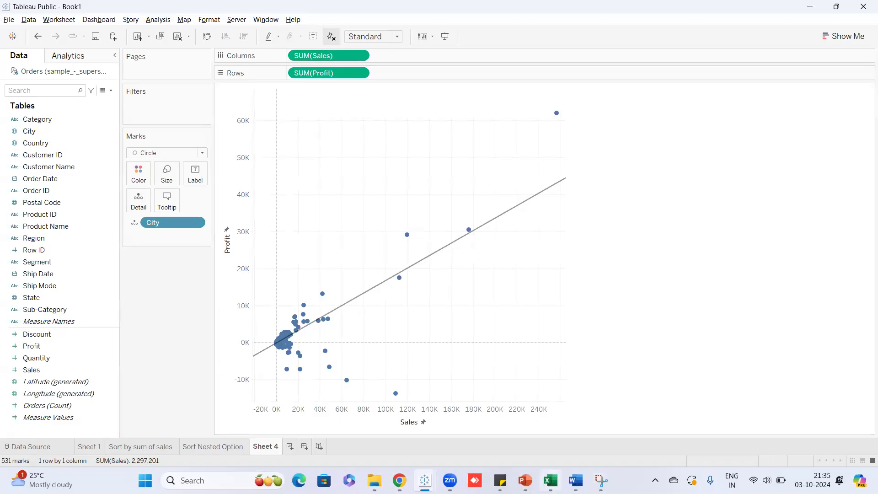
Rename Sheet 4 to 'Scatter plot' and add a new blank Sheet 5.
mouse_move(525, 480)
double_click(277, 447)
type("Scat")
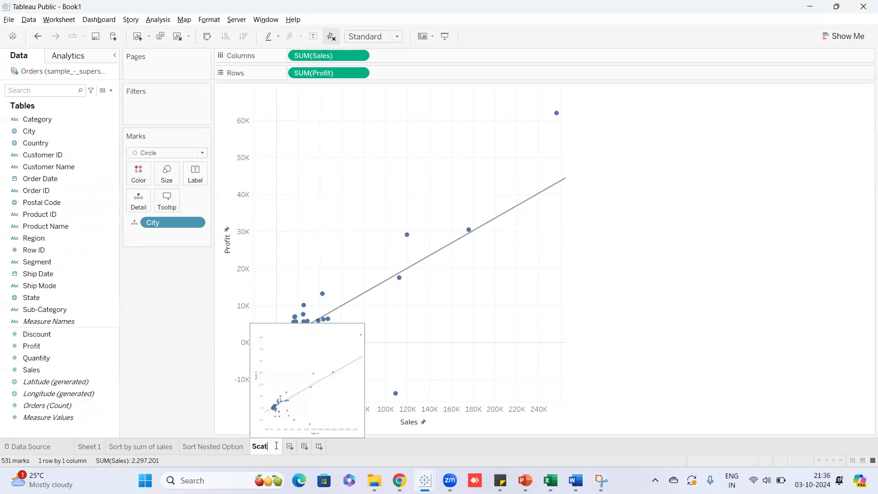
type("ter plot")
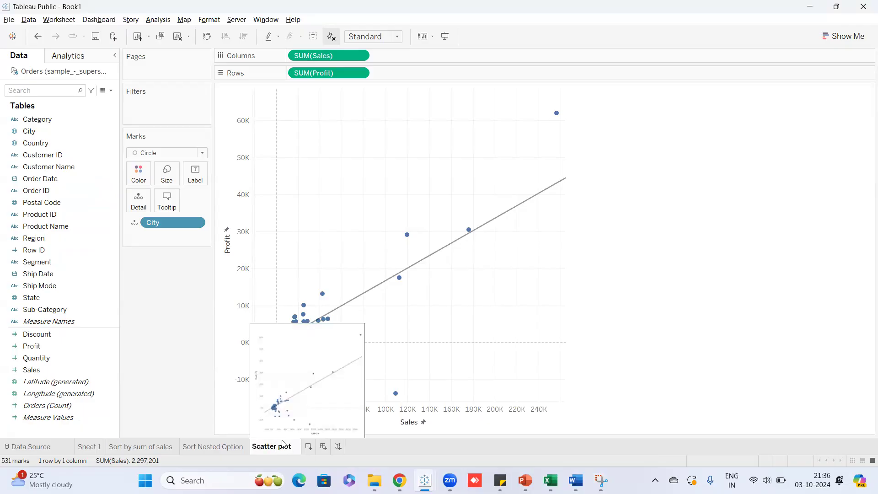
key("Return")
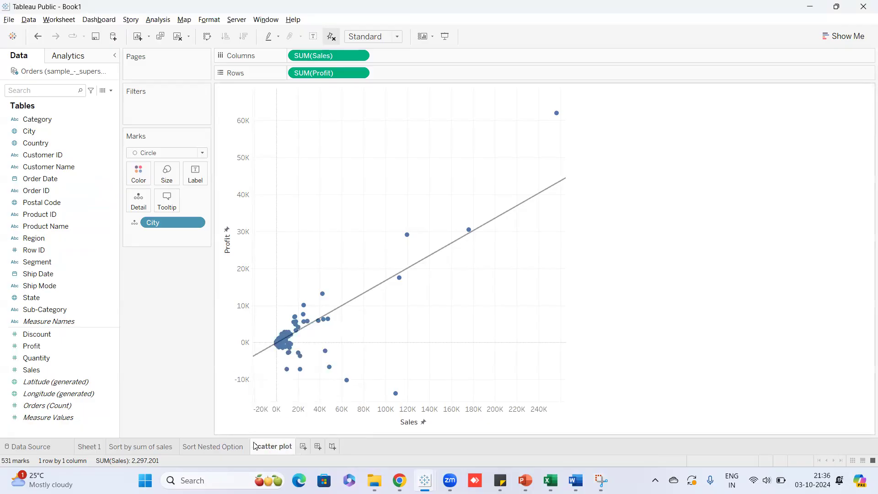
left_click(303, 446)
mouse_move(293, 448)
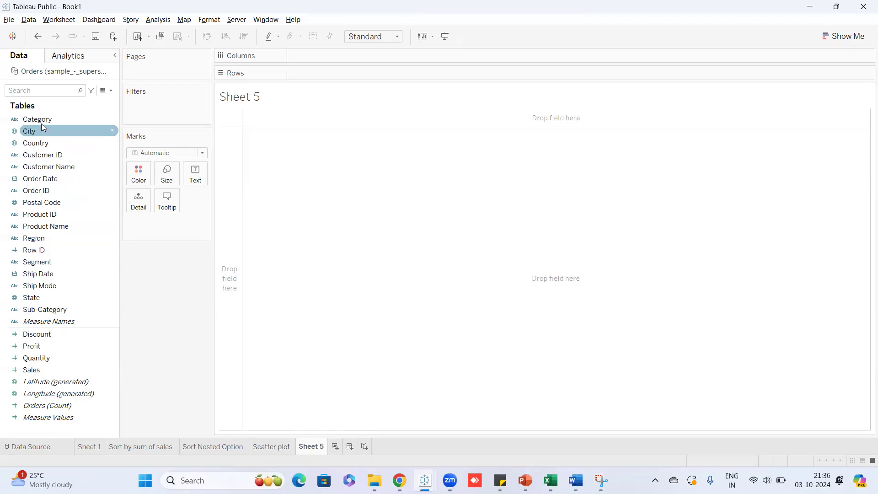
Put continuous quarterly Order Date on Columns, and Segment and SUM(Profit) on Rows.
left_click_drag(50, 175, 317, 85)
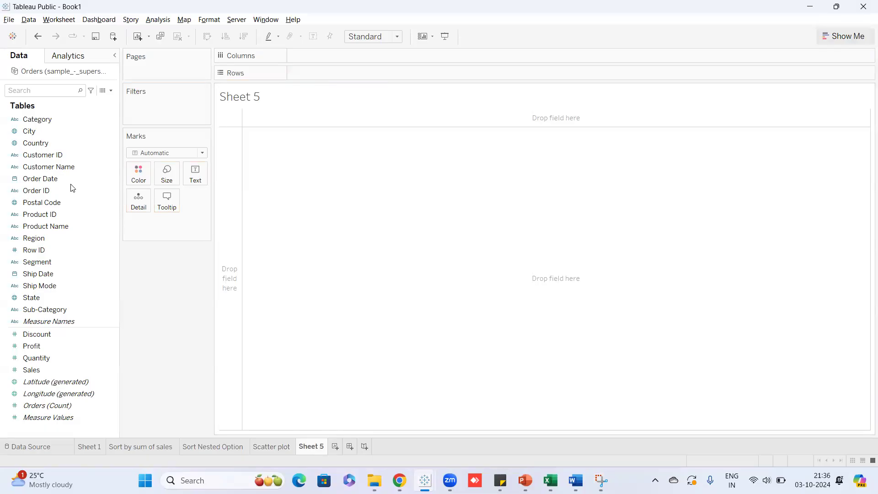
left_click_drag(62, 180, 357, 59)
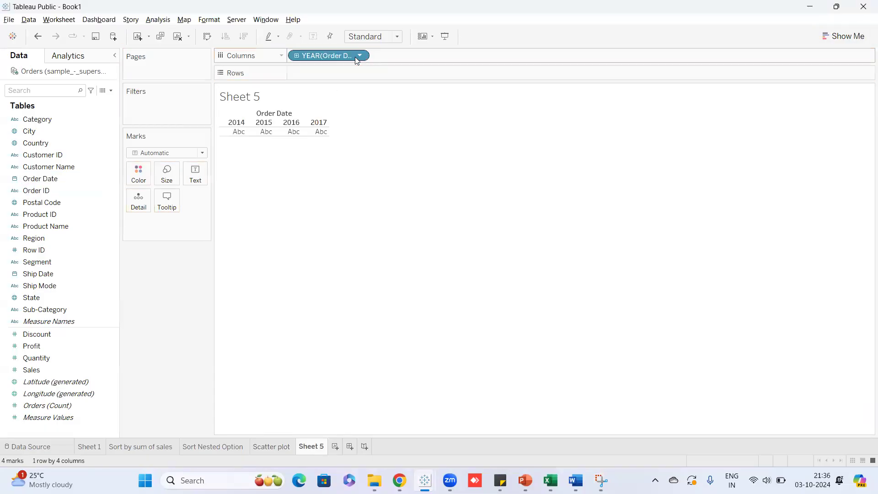
left_click(359, 56)
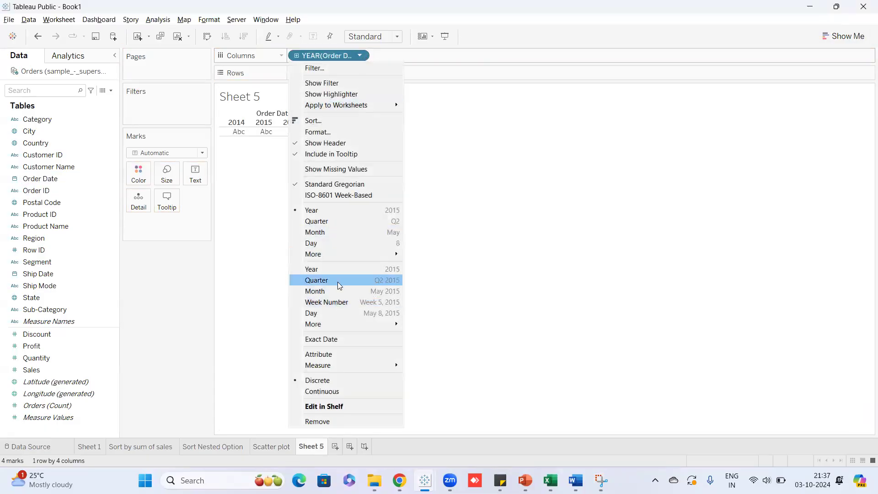
key("Escape")
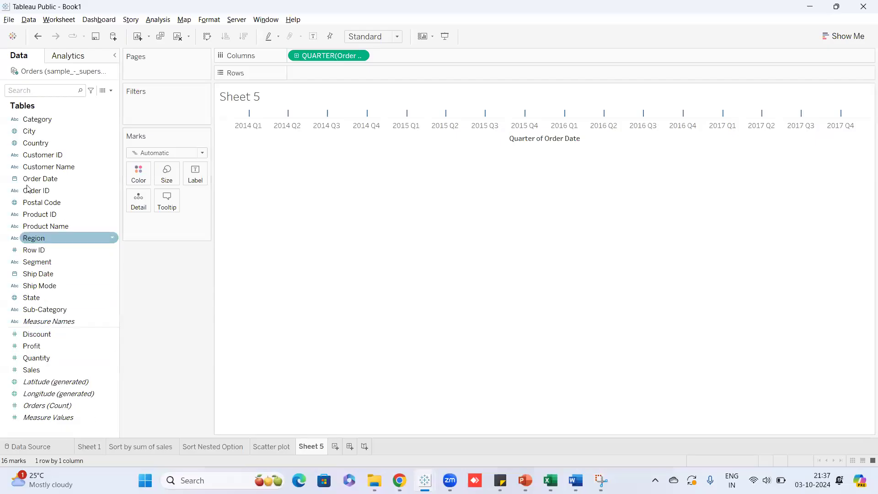
left_click_drag(38, 263, 307, 76)
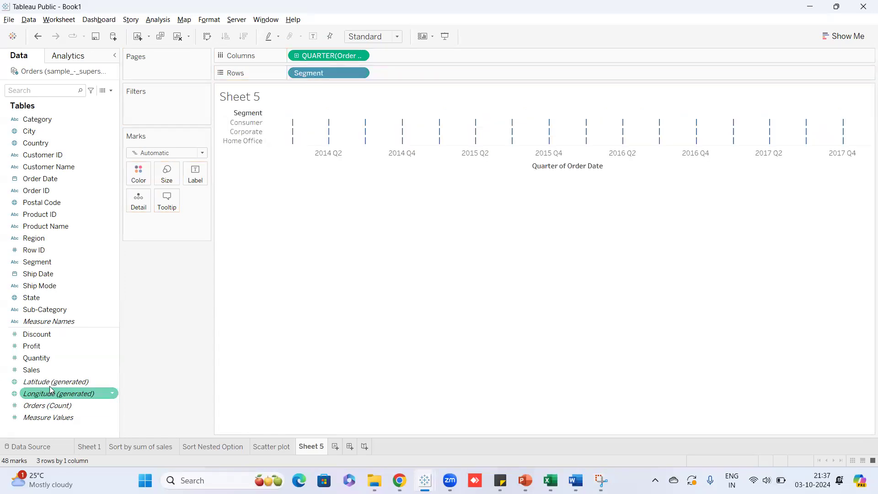
left_click_drag(47, 345, 396, 73)
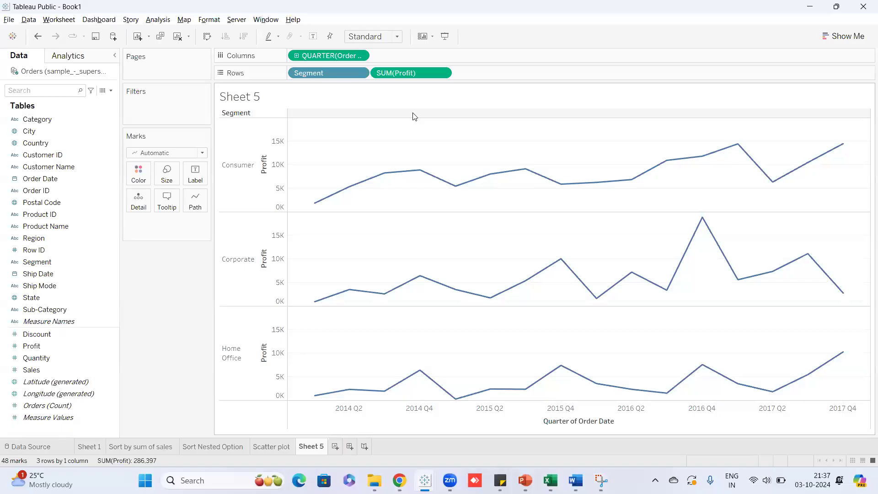
mouse_move(380, 184)
mouse_move(418, 177)
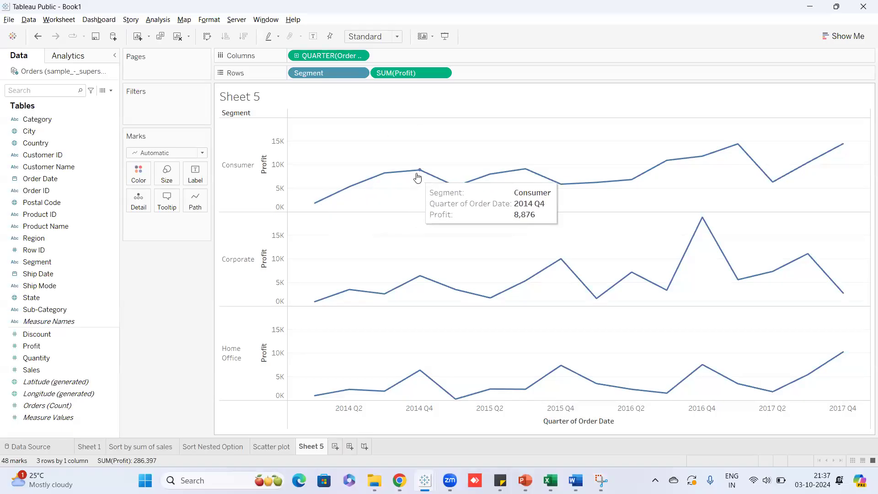
mouse_move(543, 180)
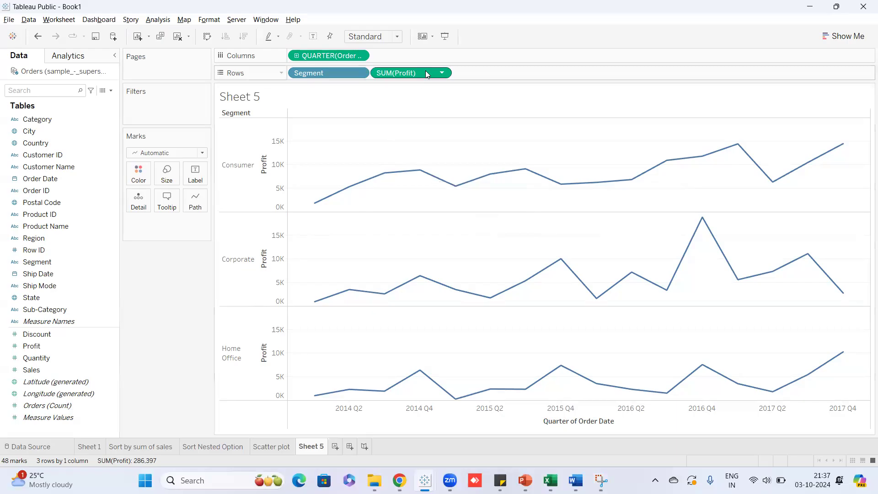
Drop Profit on Label so every quarterly point shows its SUM(Profit) value.
left_click_drag(58, 346, 194, 171)
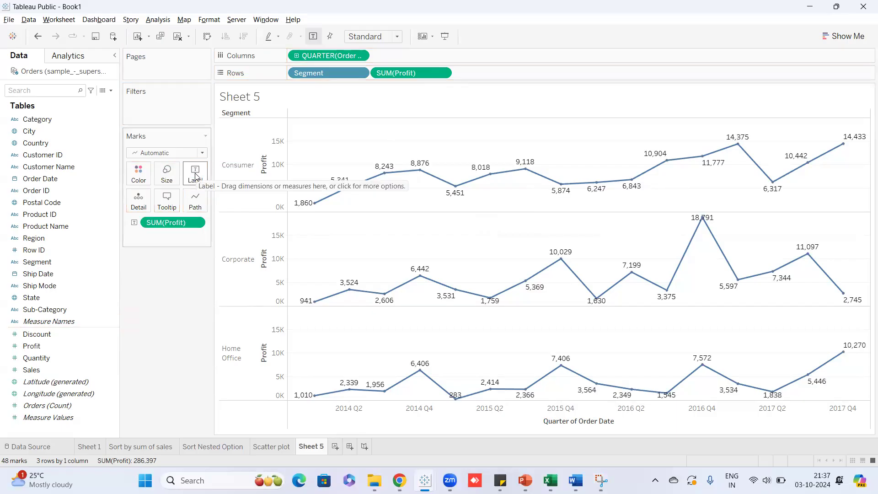
mouse_move(312, 208)
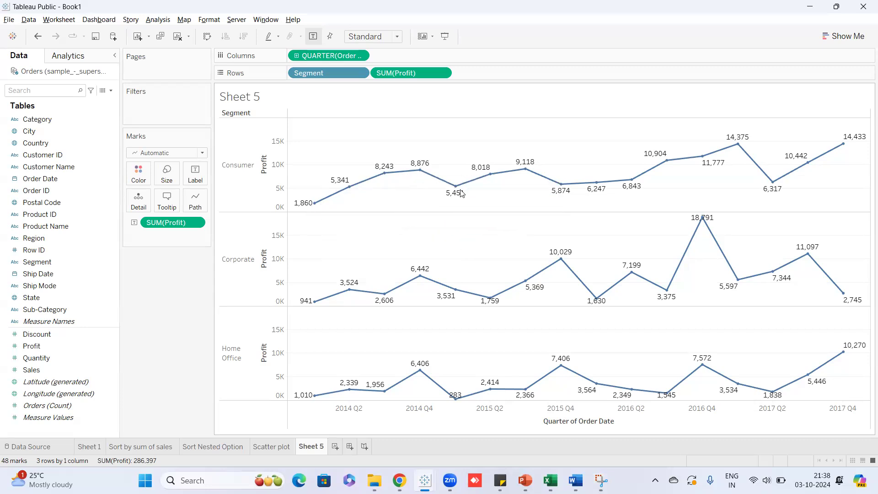
mouse_move(459, 195)
mouse_move(611, 182)
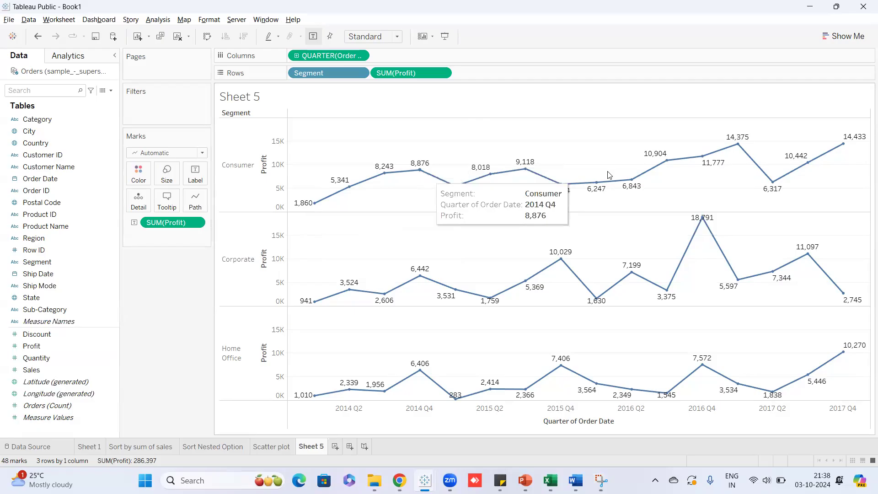
left_click(195, 223)
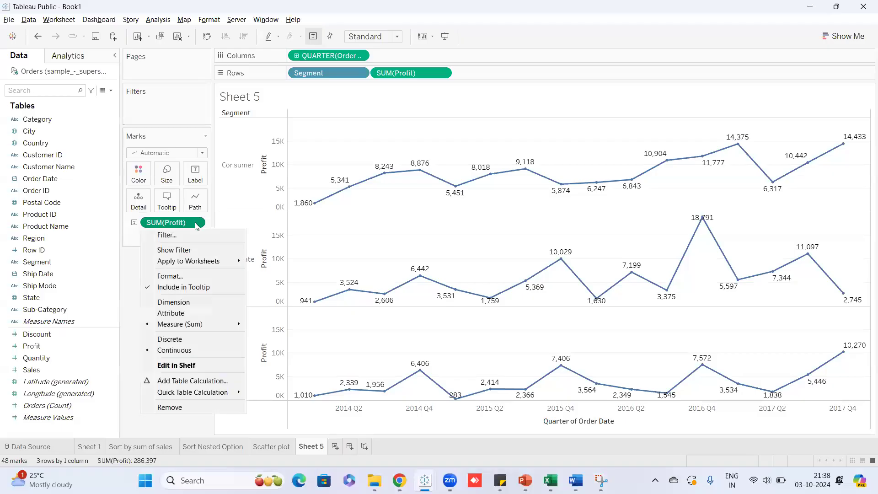
Format the SUM(Profit) labels as Currency (Custom) with a ₹ prefix and two decimals.
left_click(185, 276)
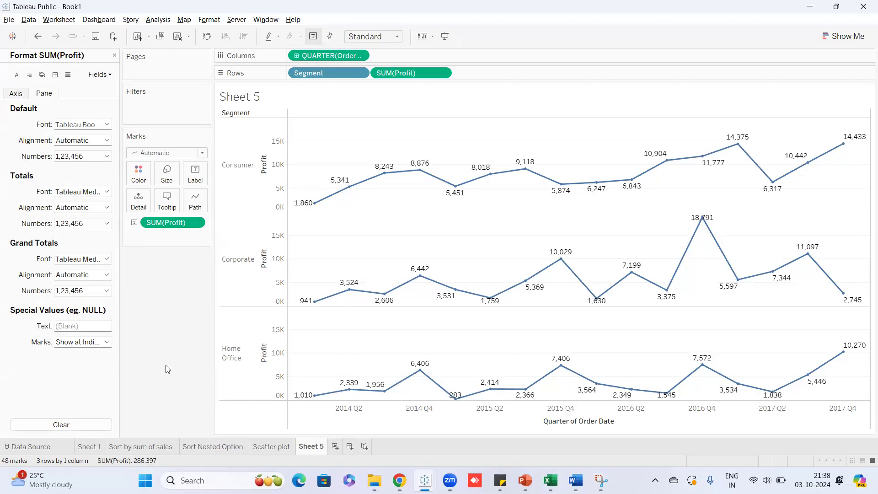
left_click(107, 125)
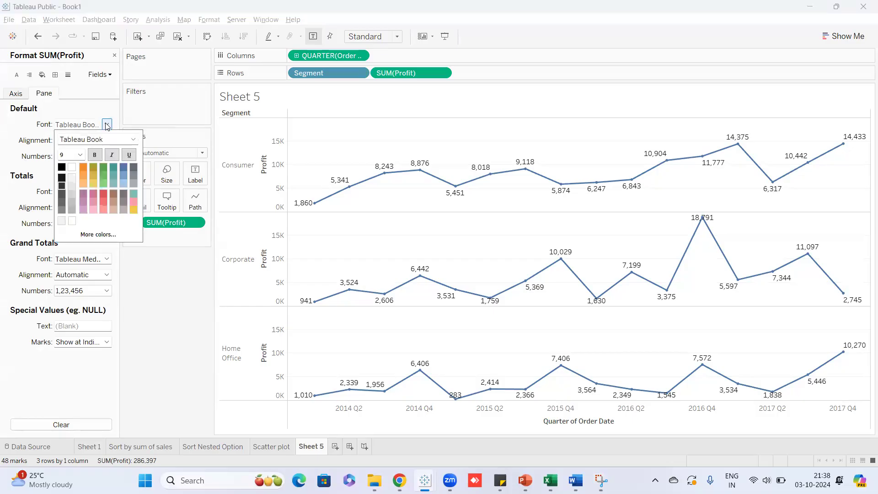
left_click(107, 125)
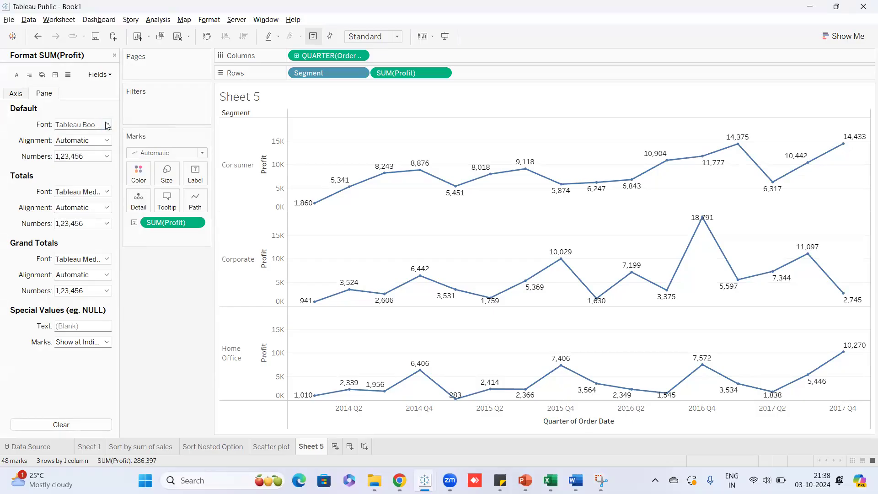
left_click(107, 156)
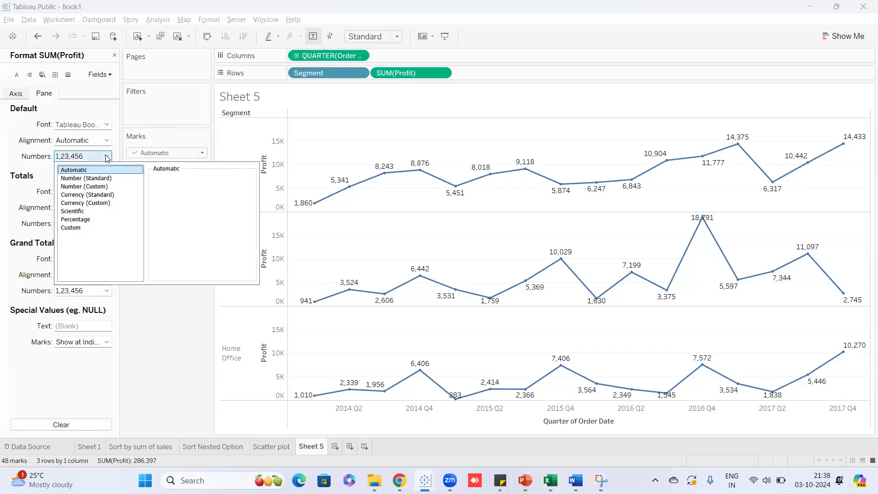
left_click(100, 203)
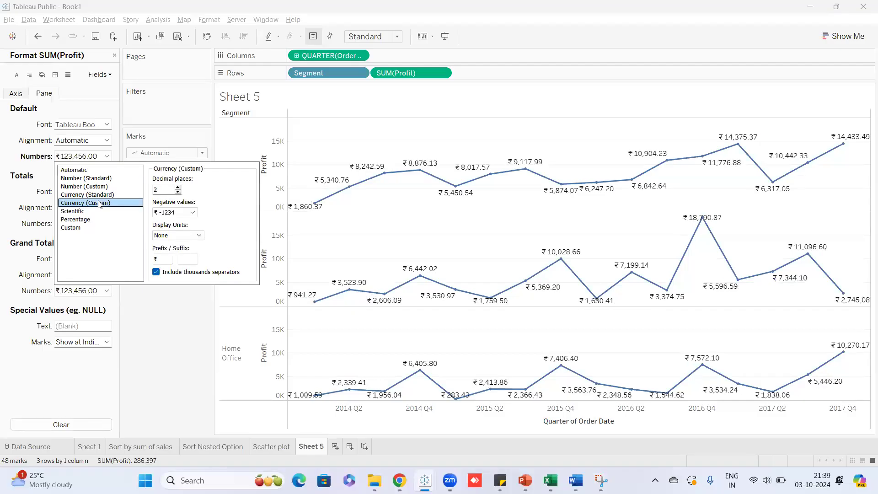
double_click(155, 259)
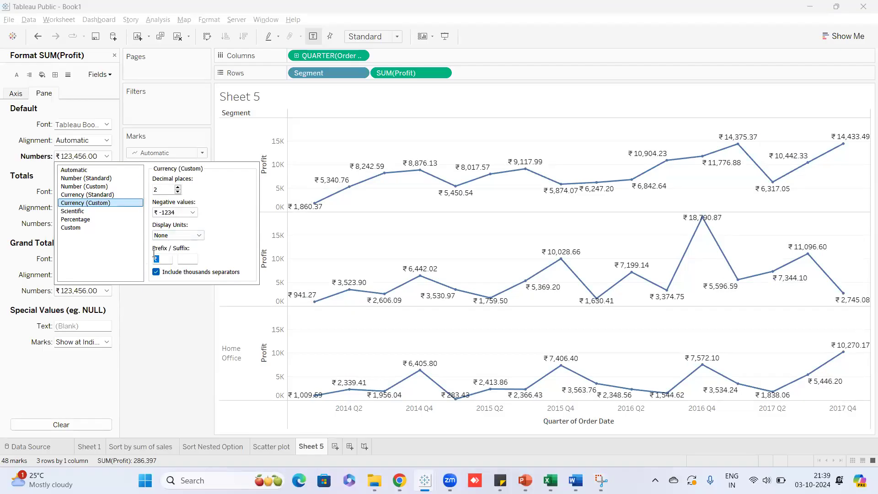
left_click(170, 316)
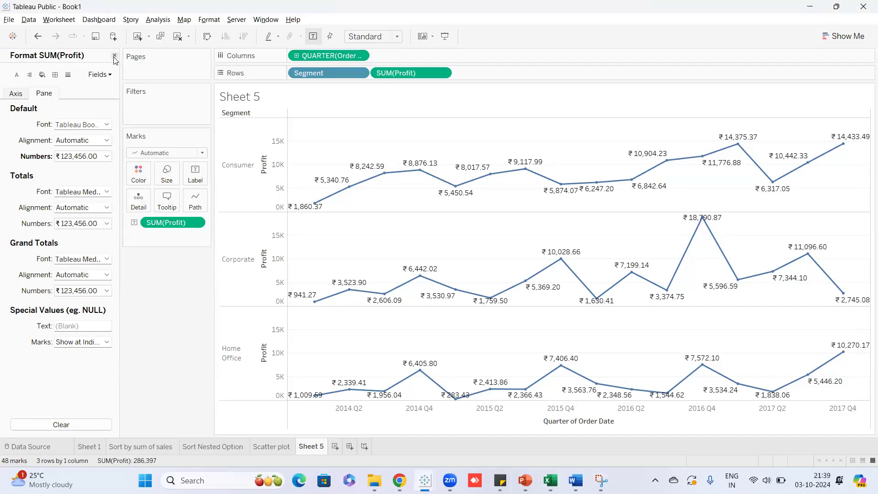
left_click(114, 57)
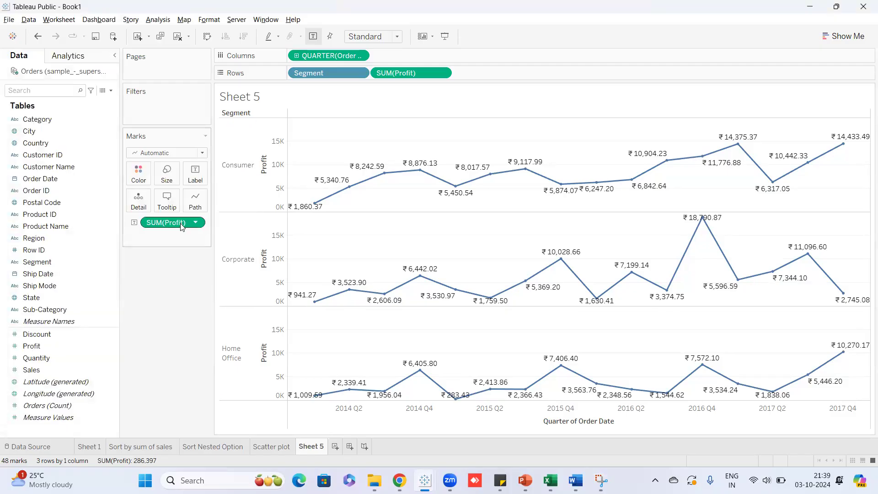
left_click_drag(161, 225, 144, 287)
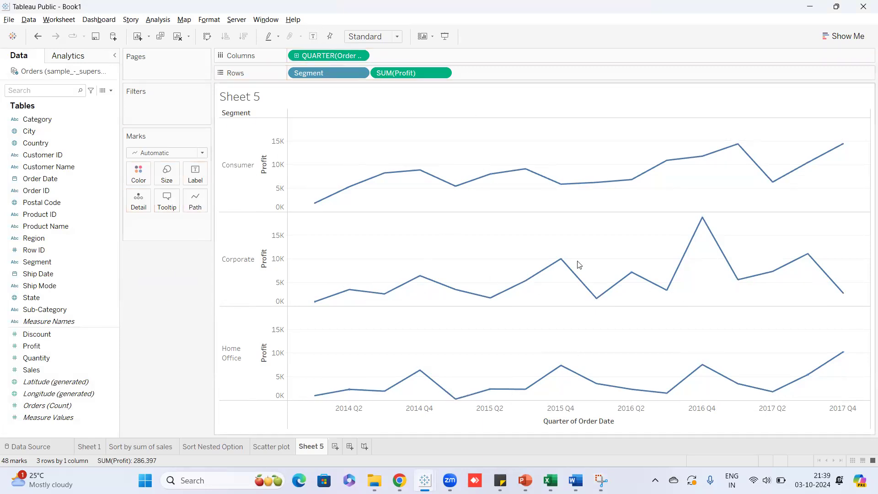
left_click(15, 348)
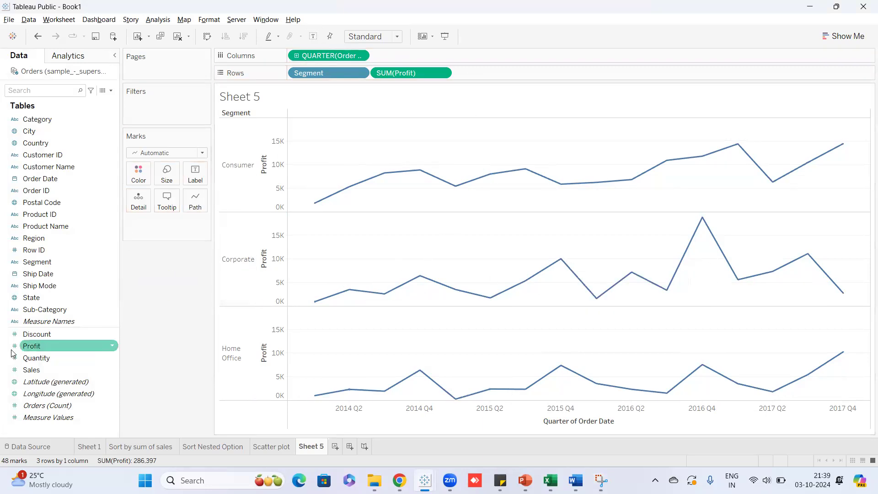
mouse_move(312, 207)
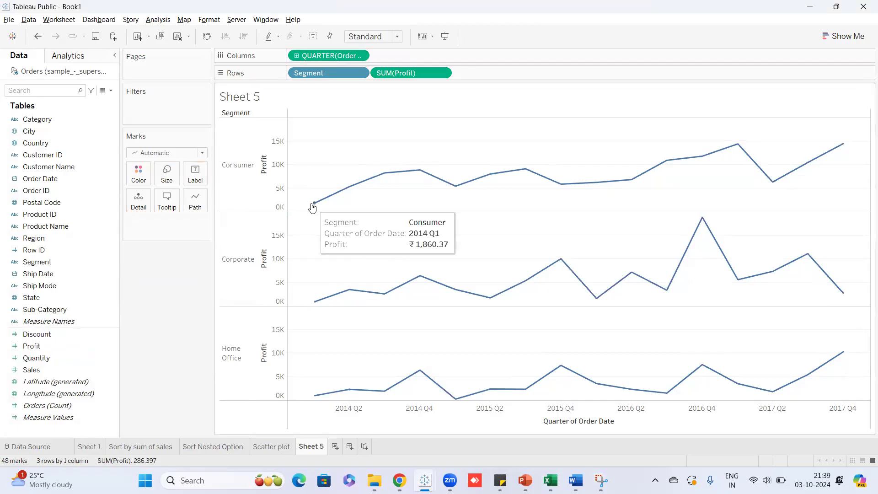
mouse_move(423, 174)
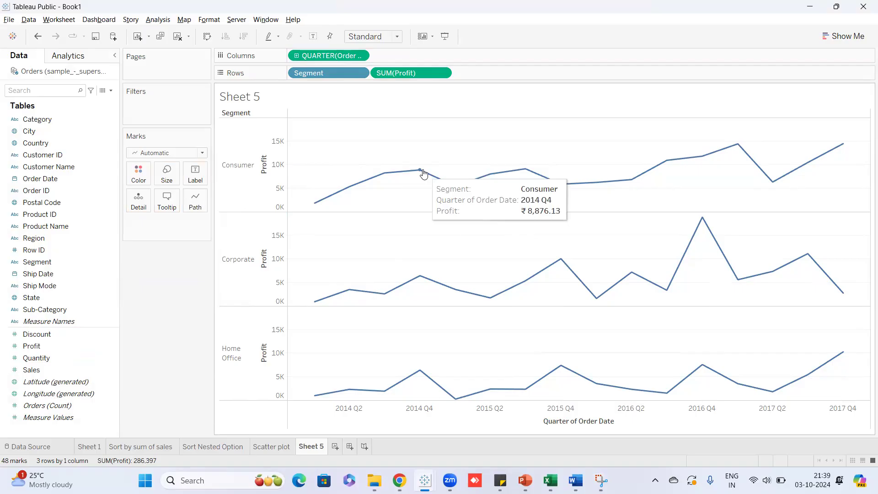
mouse_move(377, 179)
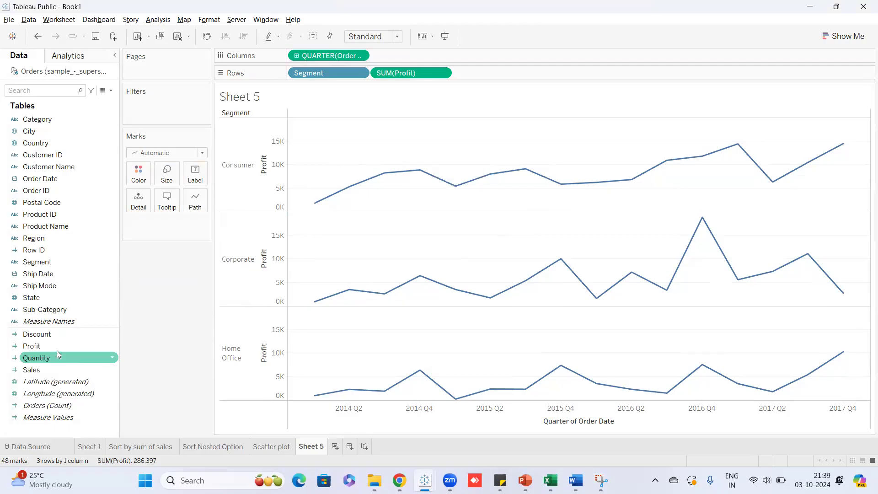
left_click_drag(38, 341, 197, 175)
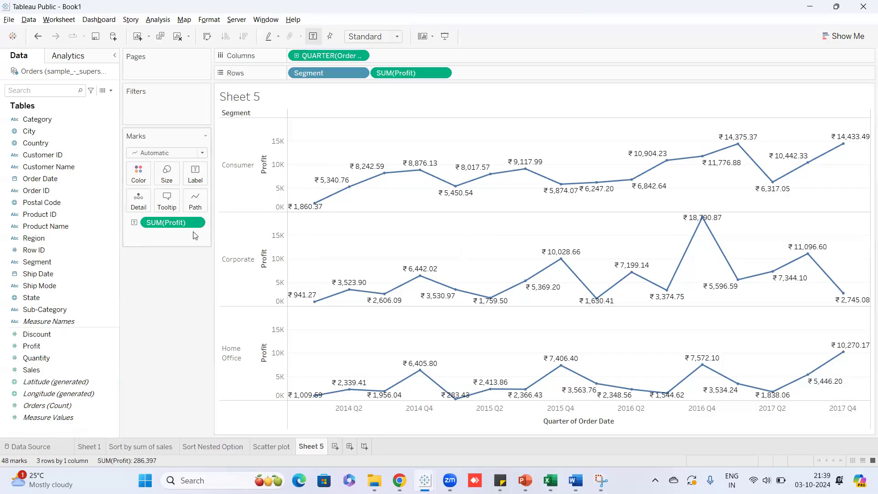
left_click(28, 406)
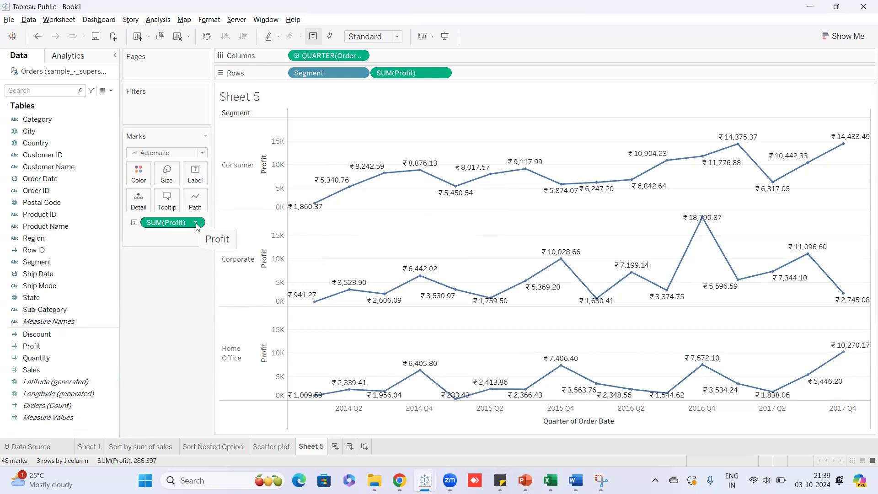
mouse_move(331, 186)
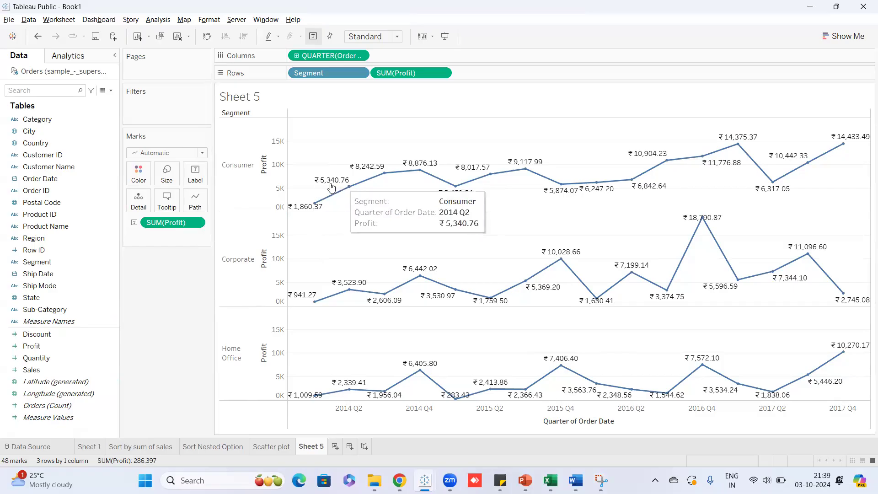
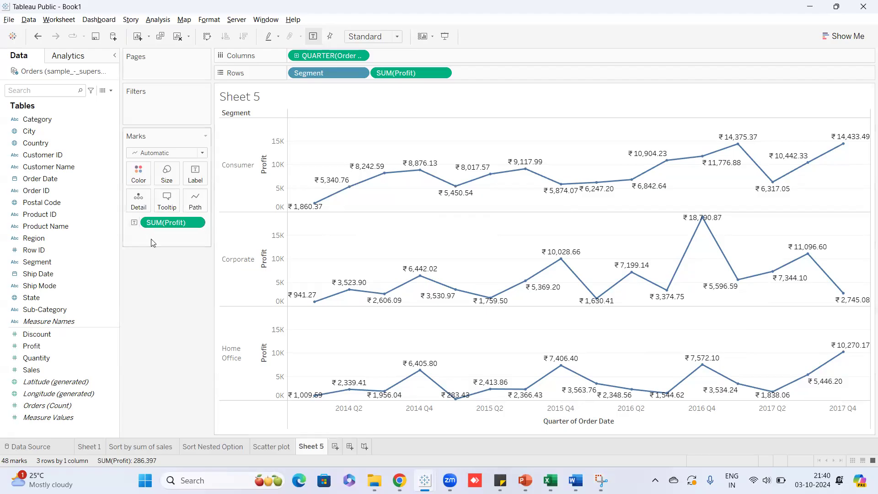
Open the Format pane for the SUM(Profit) label field on the Marks card.
left_click(195, 222)
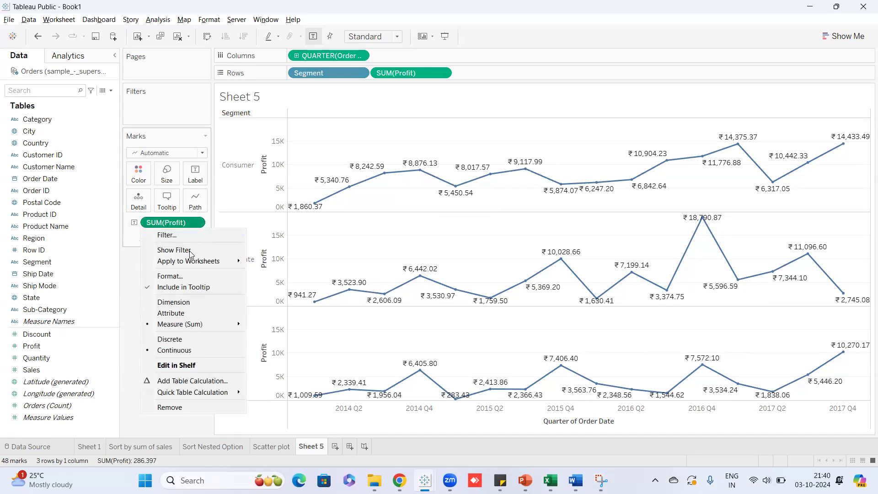
left_click(186, 277)
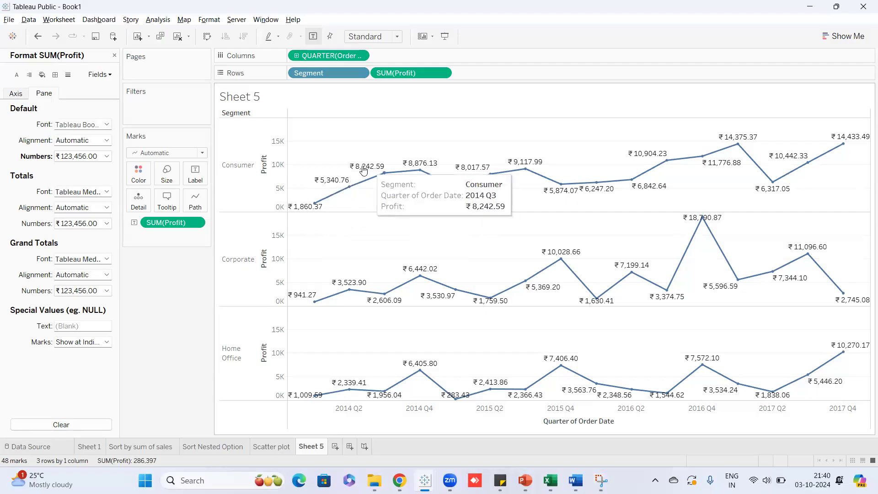
mouse_move(371, 172)
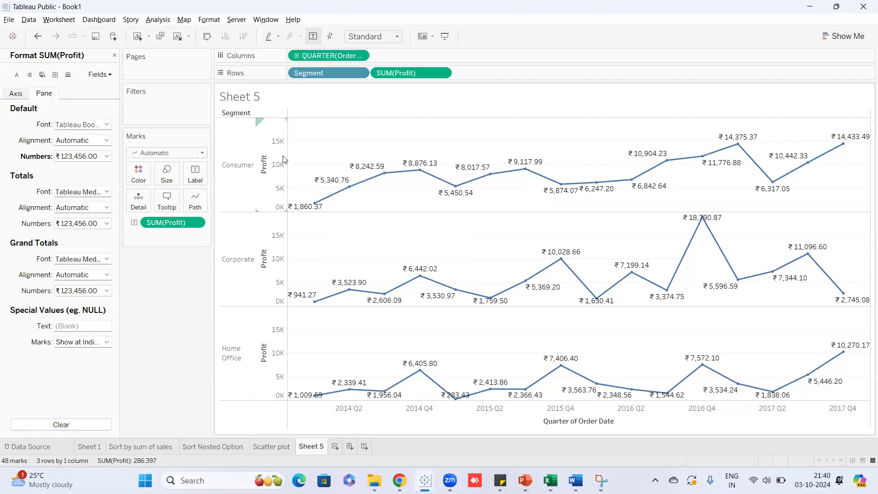
Keep the Profit labels as ₹ Currency (Custom) with two decimals, displayed in Thousands (K).
left_click(108, 157)
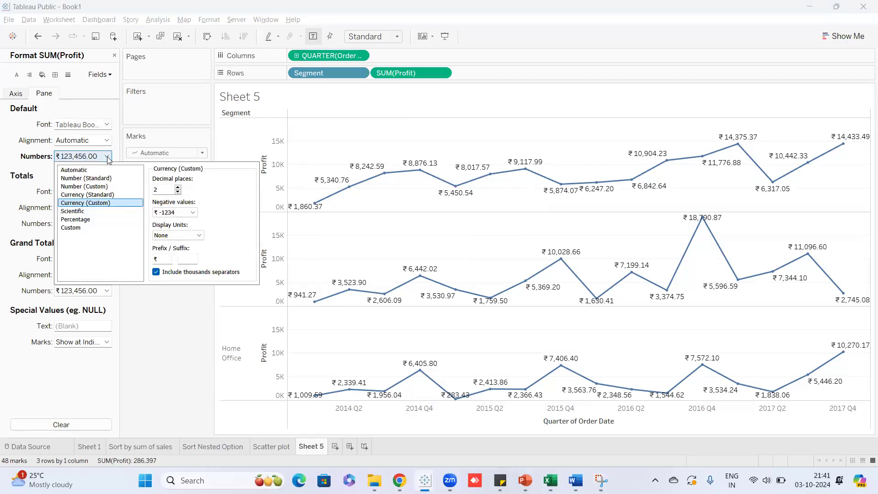
left_click(80, 171)
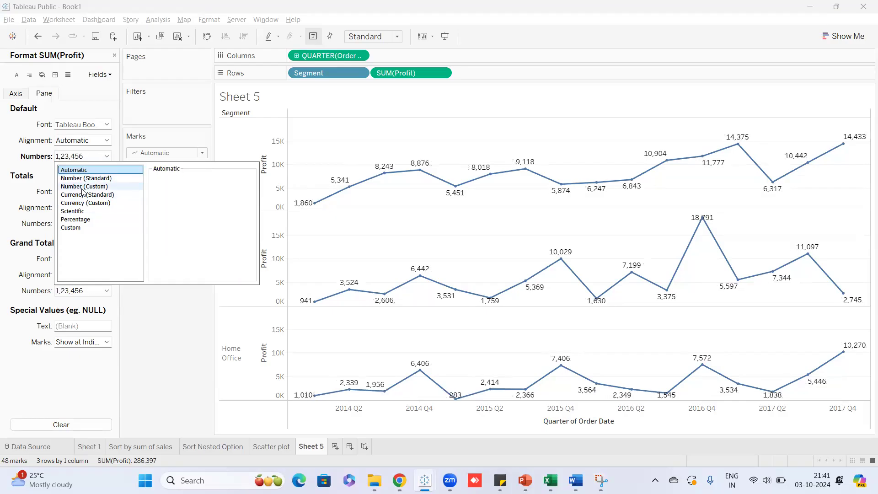
left_click(85, 204)
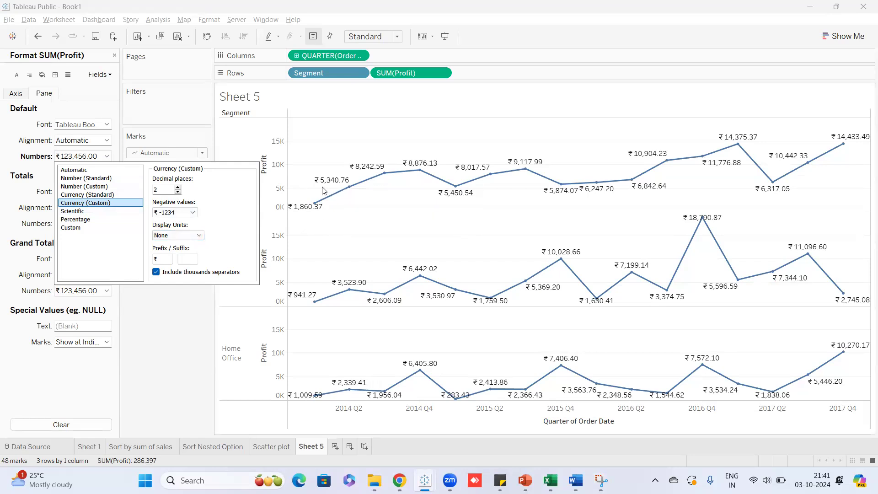
left_click(202, 240)
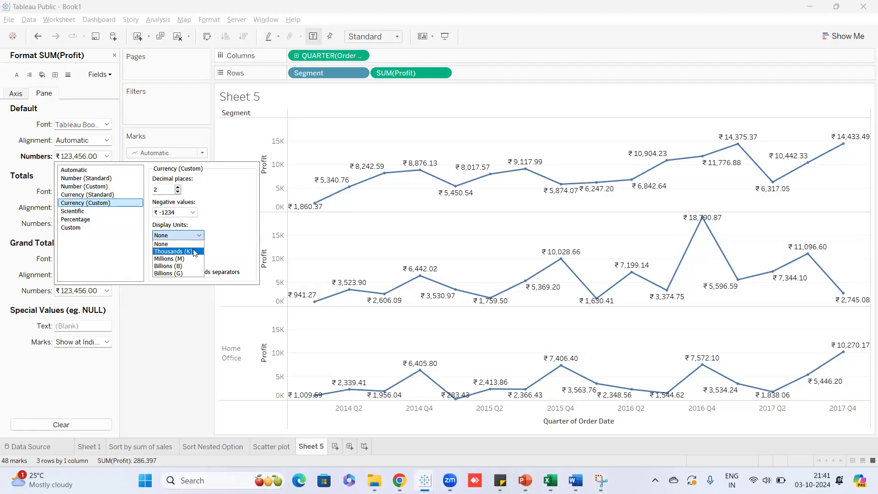
left_click(195, 252)
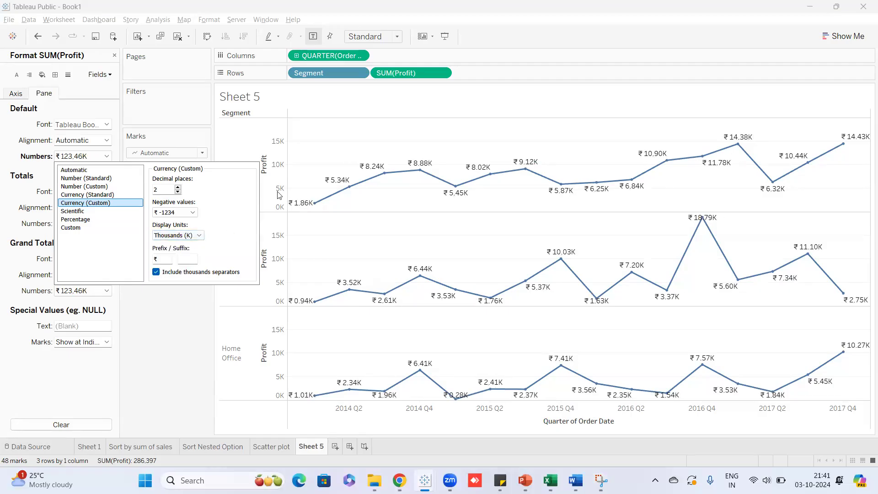
mouse_move(335, 188)
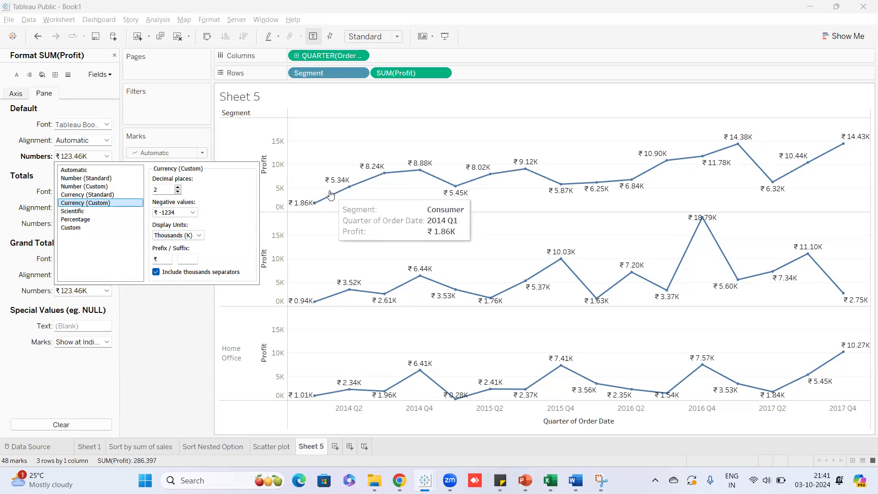
mouse_move(379, 173)
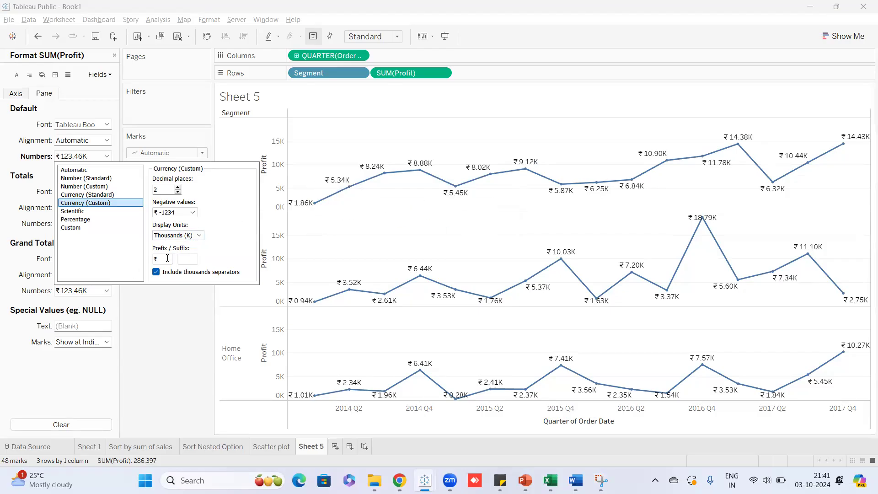
Change the Profit label prefix from ₹ to $ and set one decimal place, e.g. $14.4K.
left_click_drag(167, 258, 156, 259)
mouse_move(849, 295)
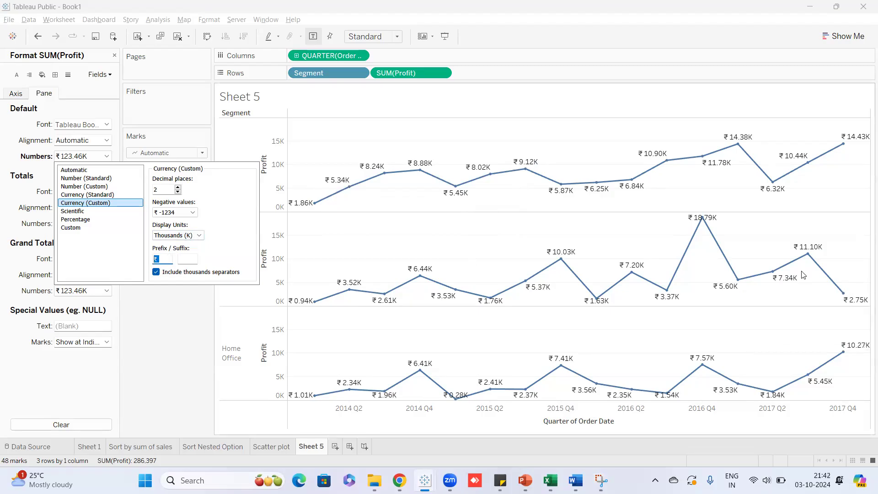
key("BackSpace")
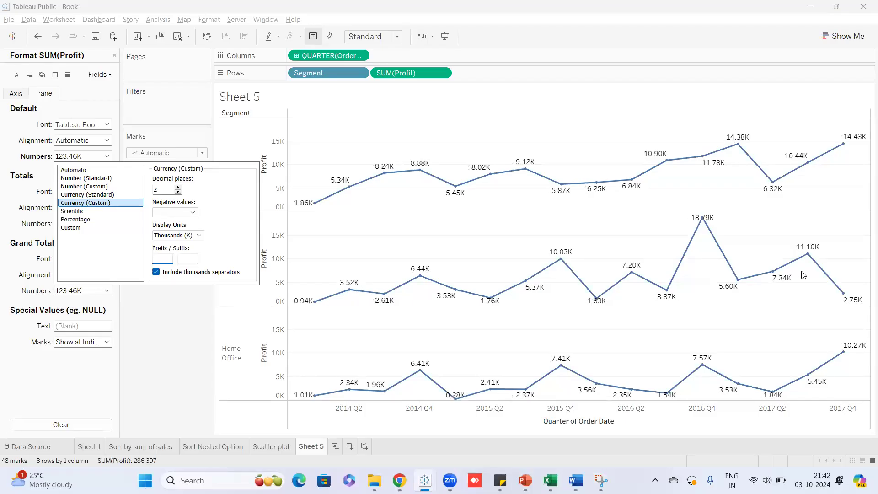
type("$")
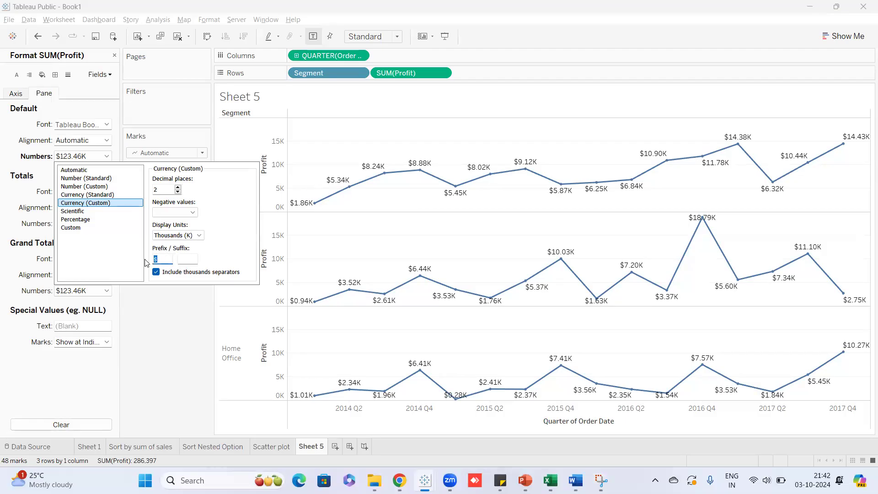
key("BackSpace")
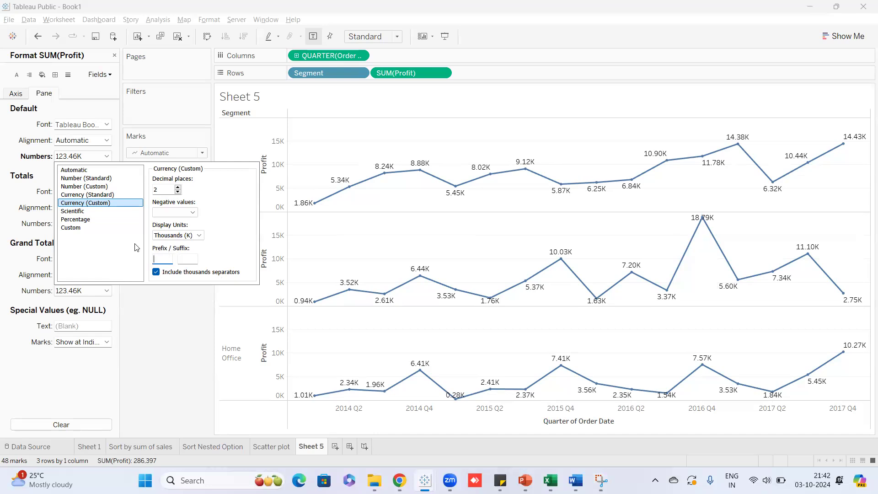
type("$")
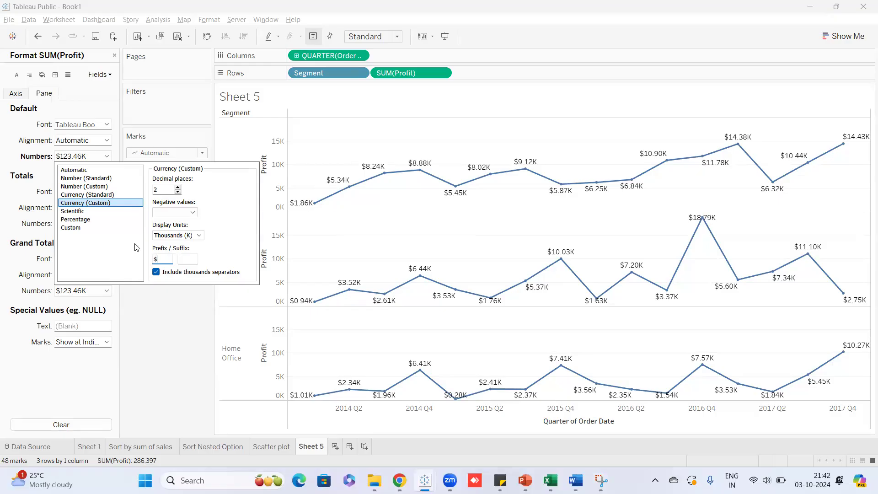
left_click(178, 194)
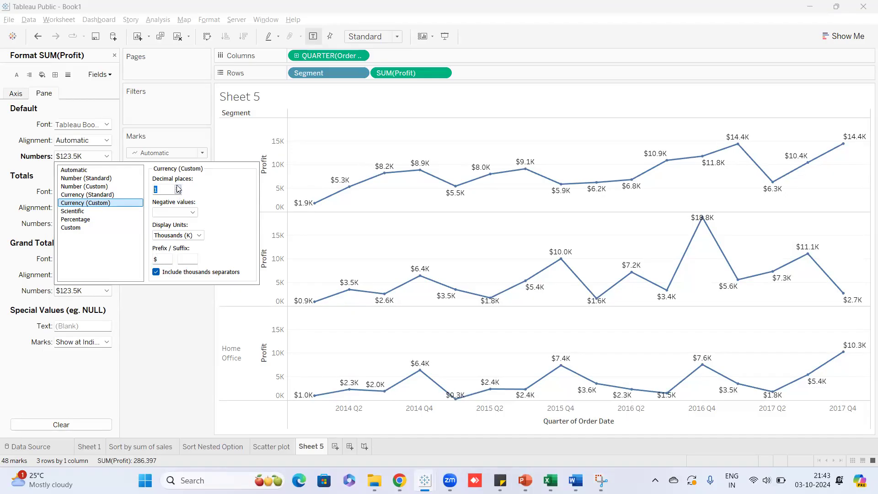
left_click(178, 187)
left_click(178, 193)
Close the number-format popup and the Format SUM(Profit) pane.
left_click(194, 304)
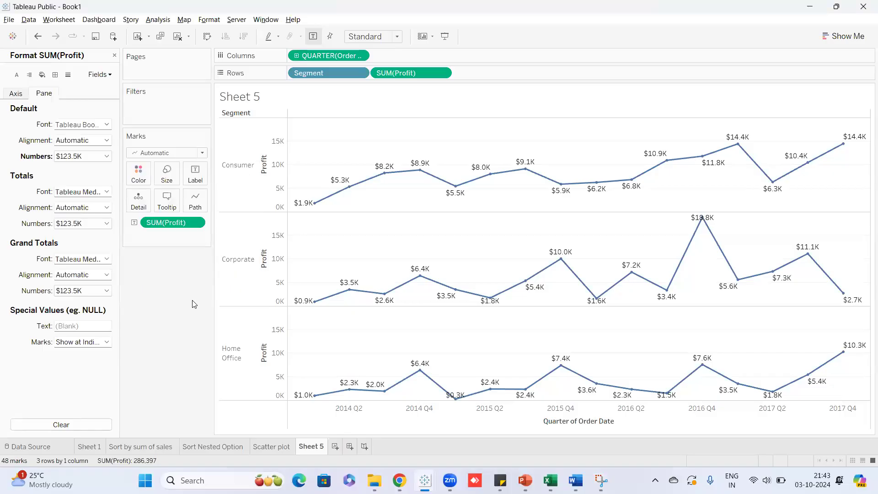
left_click(114, 56)
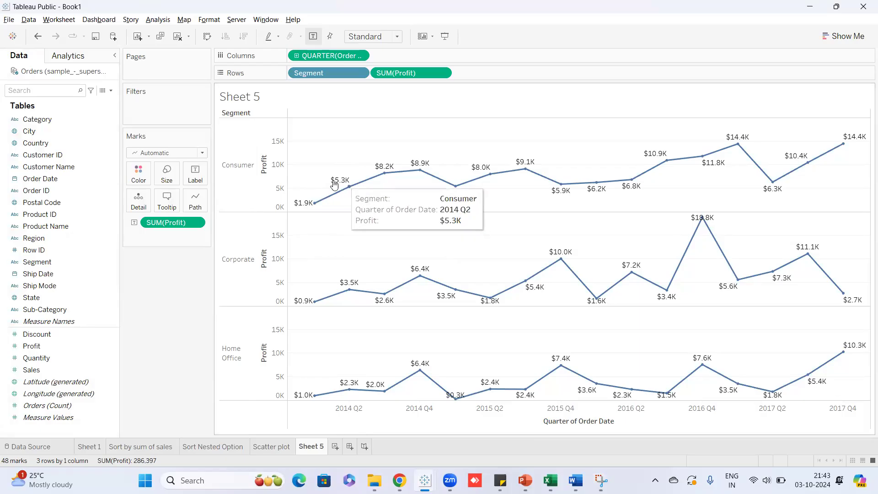
mouse_move(342, 192)
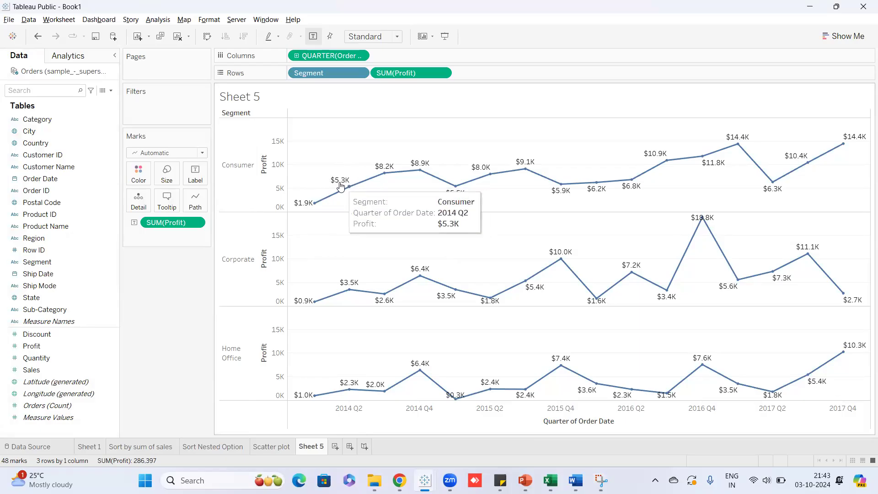
Reopen the SUM(Profit) format pane to review the number format, then close it again.
left_click(196, 223)
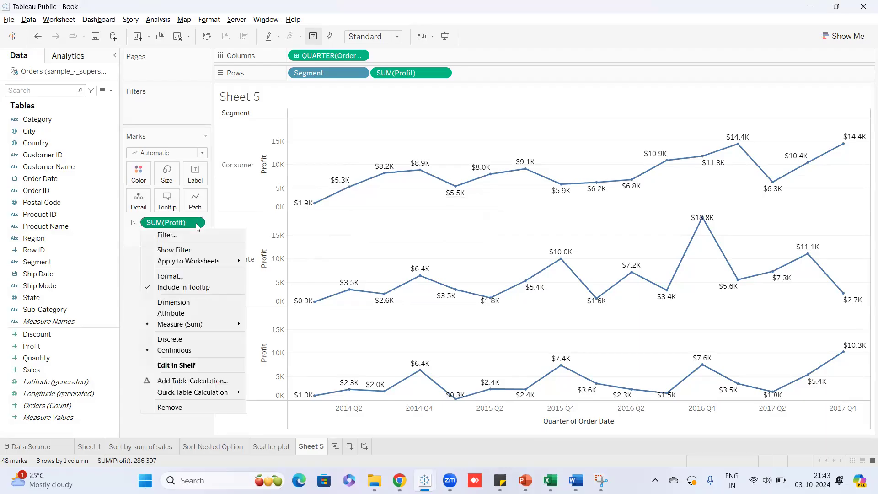
left_click(167, 277)
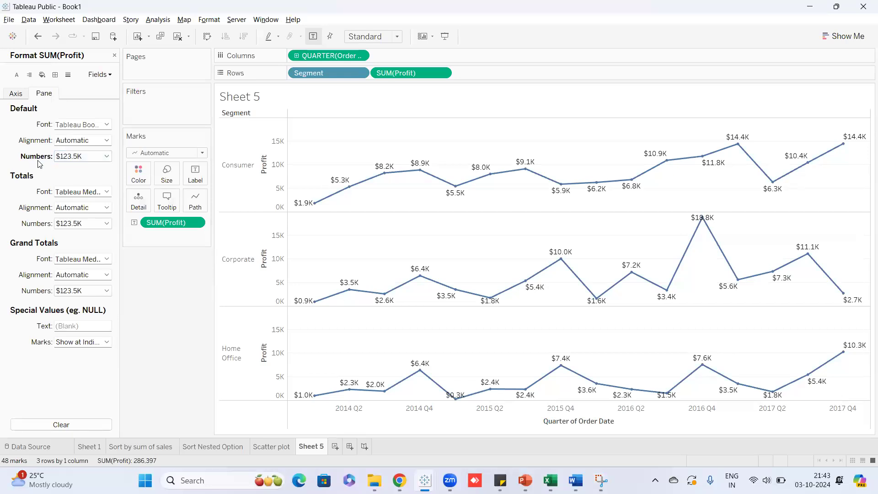
left_click(107, 156)
left_click(107, 156)
left_click(114, 55)
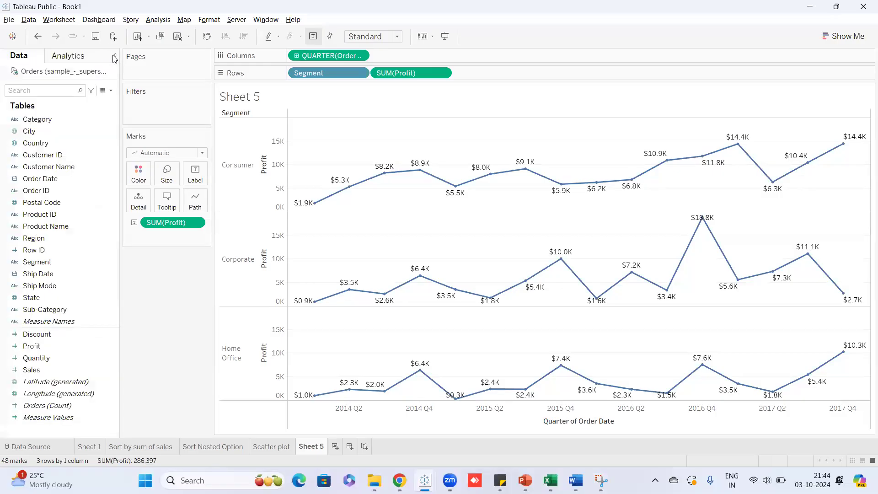
mouse_move(418, 172)
Rename the Sheet 5 tab to 'Label Marks', briefly viewing the Scatter plot sheet.
double_click(312, 451)
mouse_move(297, 446)
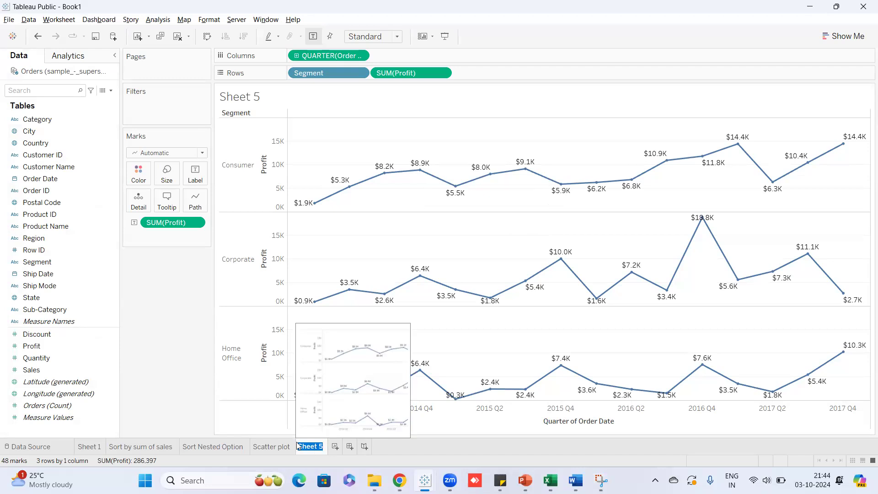
type("Table")
key("BackSpace")
key("BackSpace")
type("el Marks")
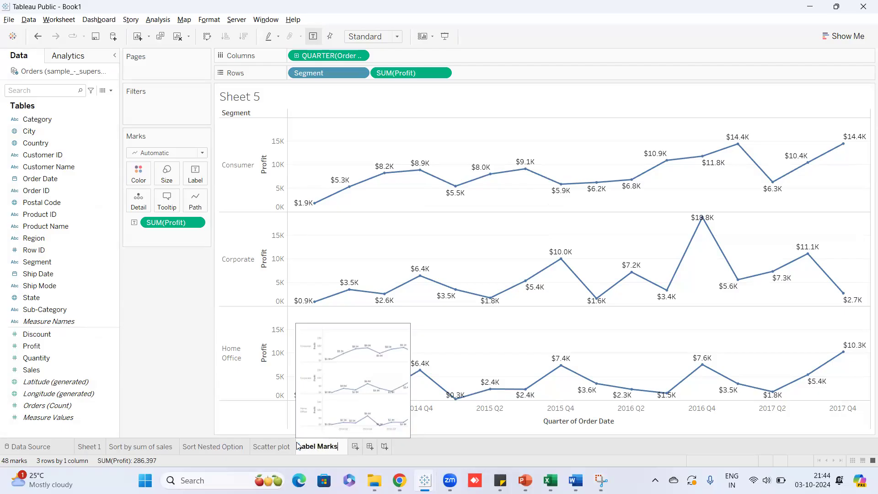
left_click(152, 290)
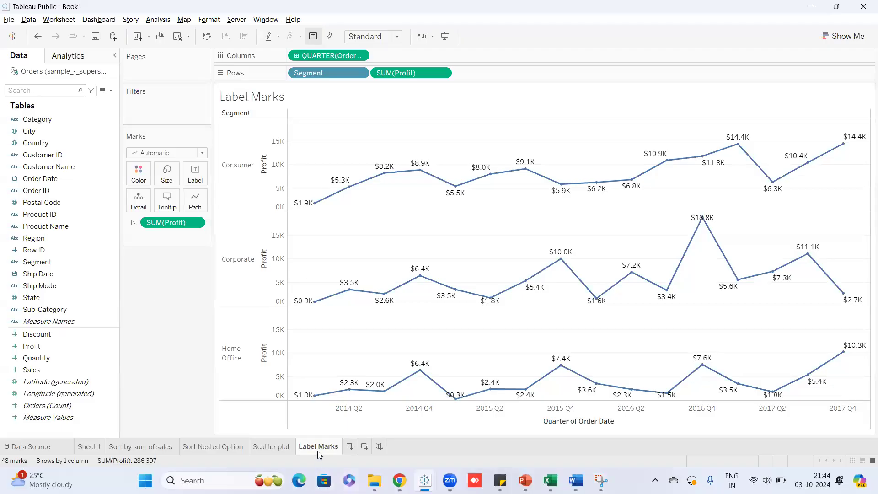
left_click(272, 447)
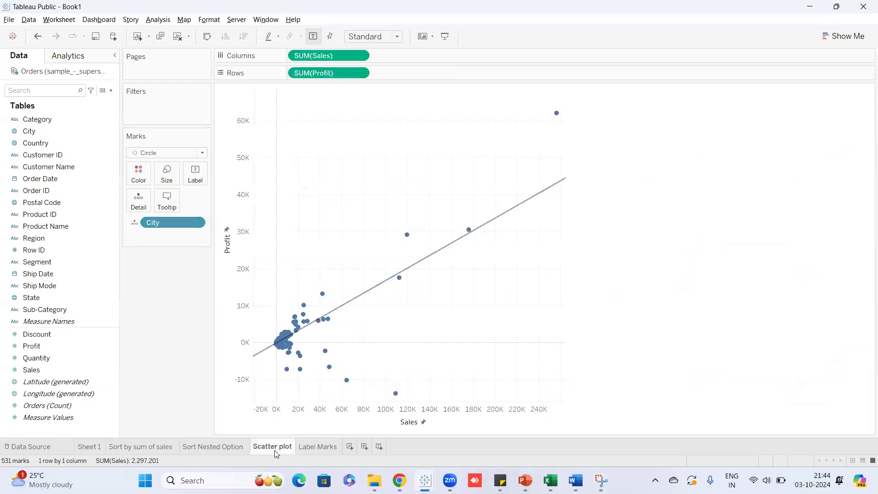
left_click(328, 448)
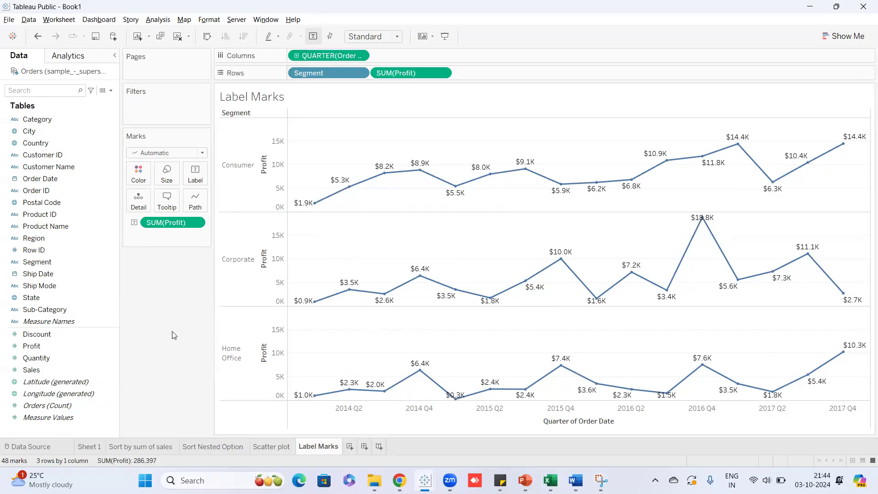
On a new worksheet, plot SUM(Sales) bars by Category and Sub-Category on Rows.
left_click(350, 447)
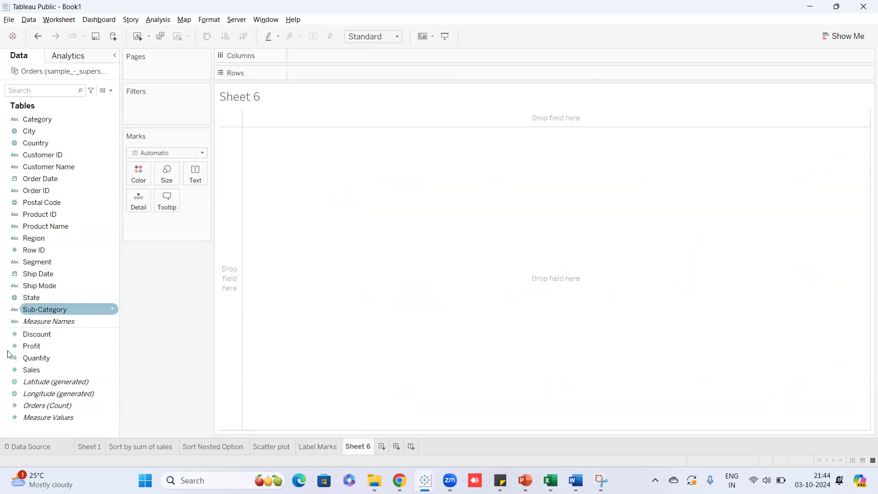
left_click_drag(42, 120, 328, 72)
left_click_drag(29, 371, 334, 59)
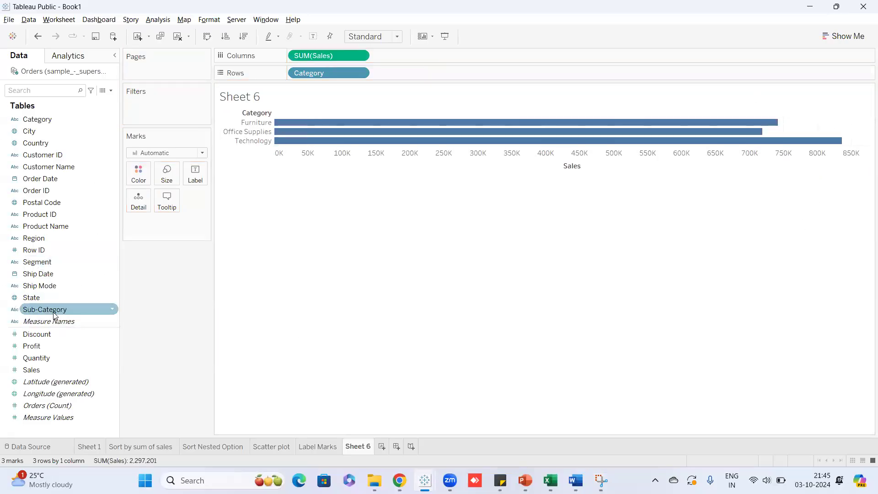
left_click_drag(53, 314, 28, 332)
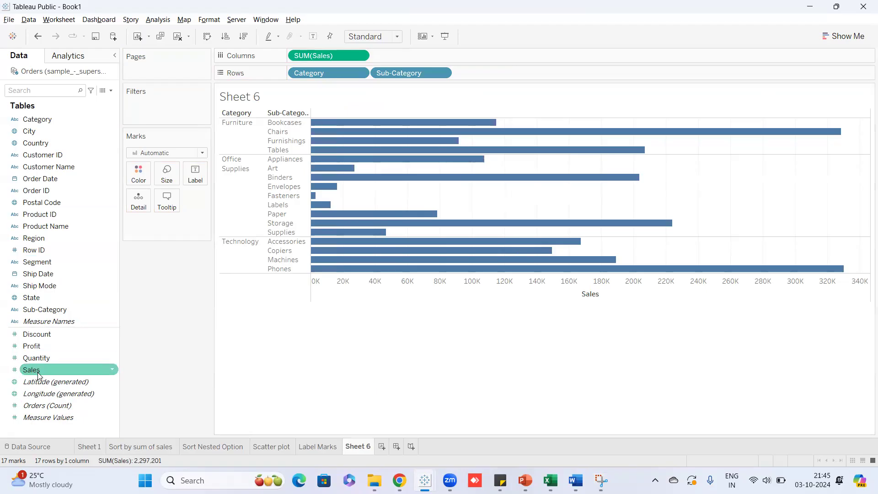
Drop Sales on Label so each bar shows its Sales value, e.g. Phones 330,007.
left_click_drag(40, 375, 61, 358)
left_click_drag(200, 183, 197, 174)
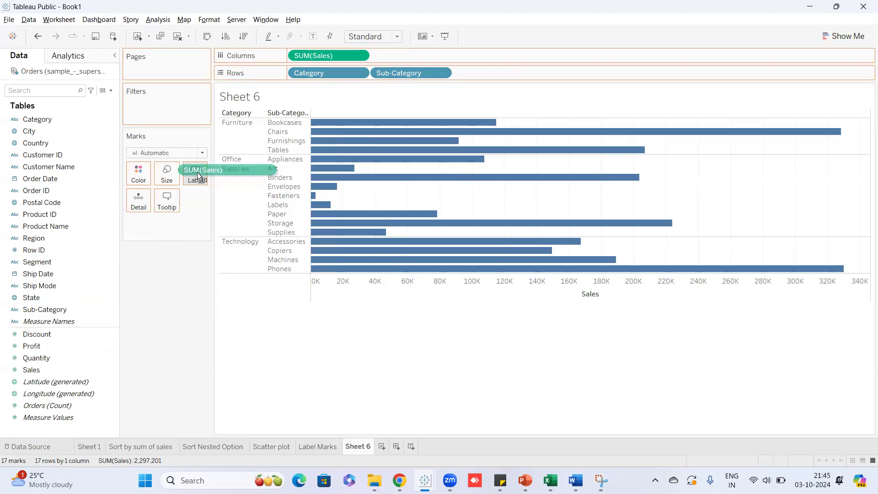
left_click_drag(197, 174, 196, 177)
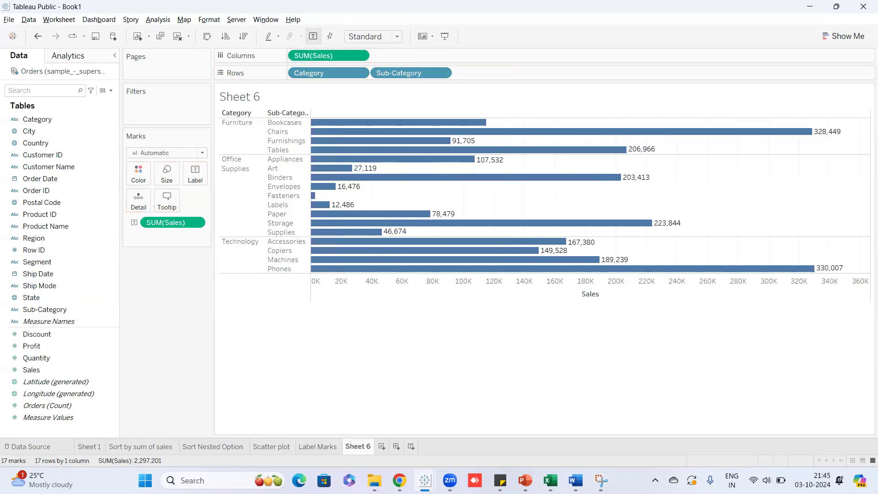
mouse_move(800, 132)
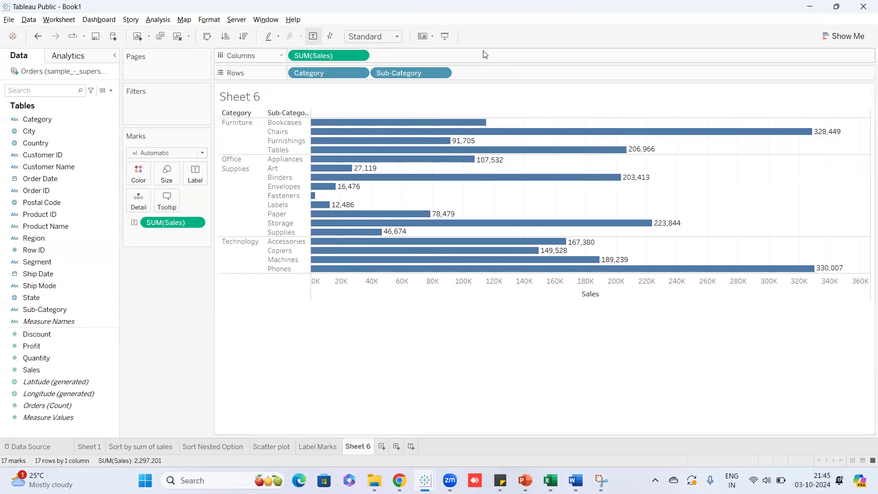
left_click(396, 36)
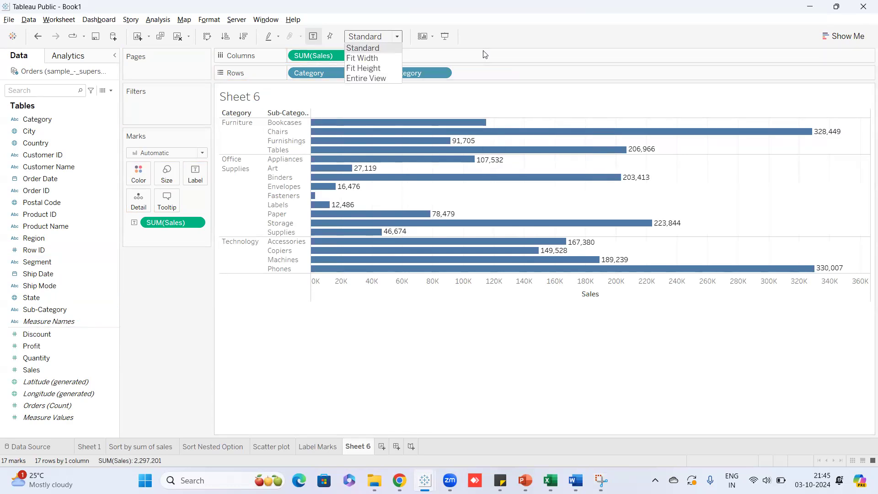
left_click(380, 77)
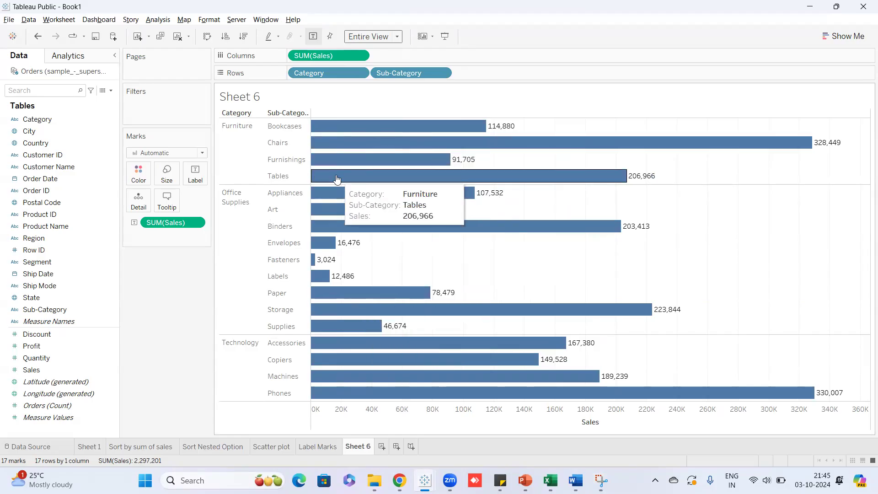
key("ctrl+z")
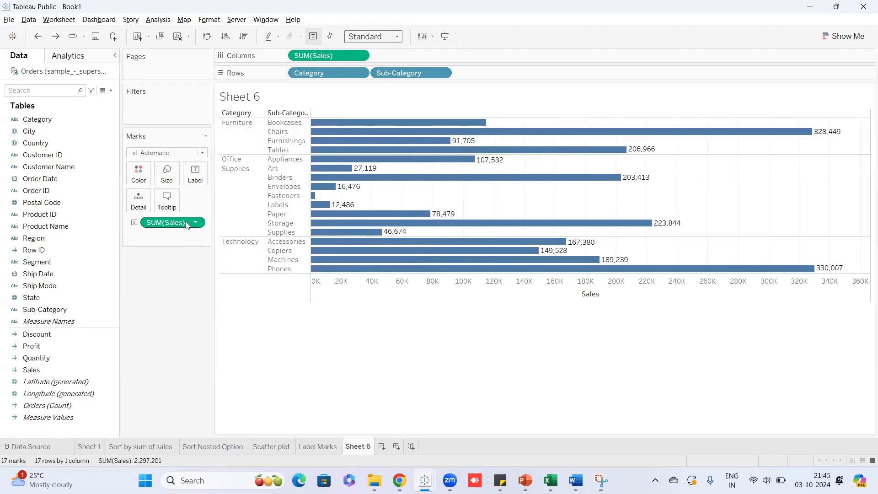
mouse_move(475, 124)
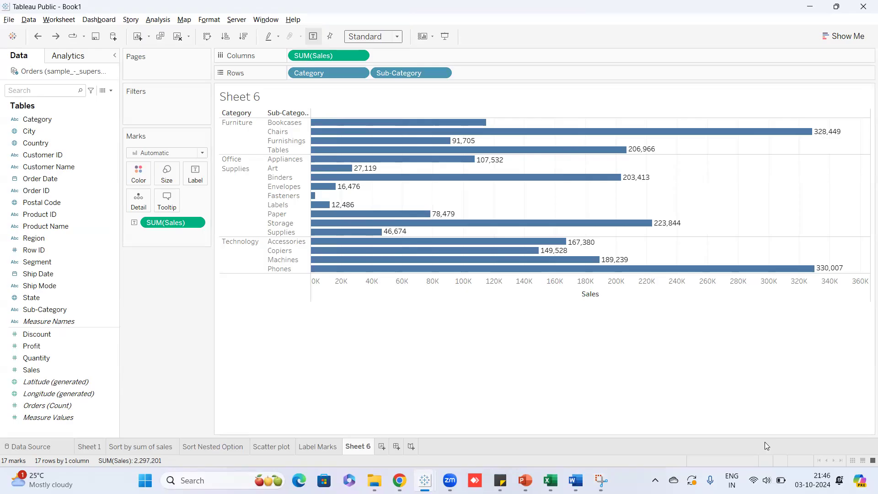
left_click(402, 38)
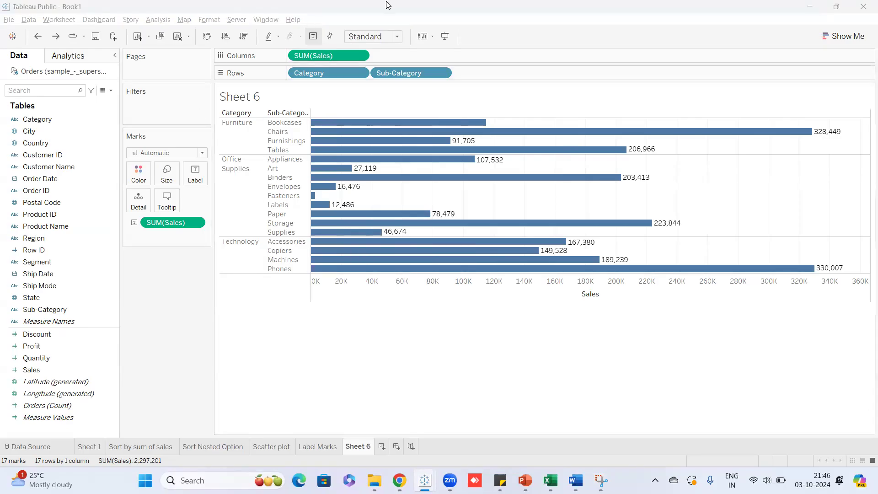
Set the view fit to Entire View so all 17 Sub-Category bars fill the sheet.
left_click(398, 38)
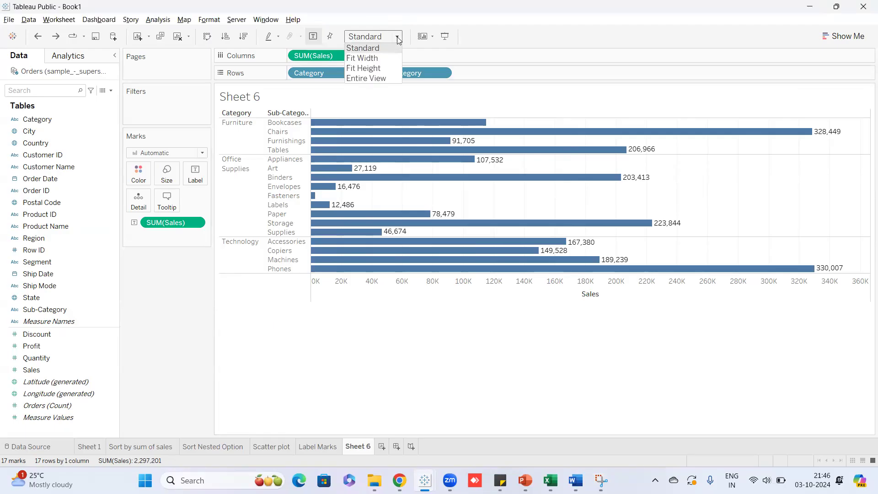
left_click(368, 78)
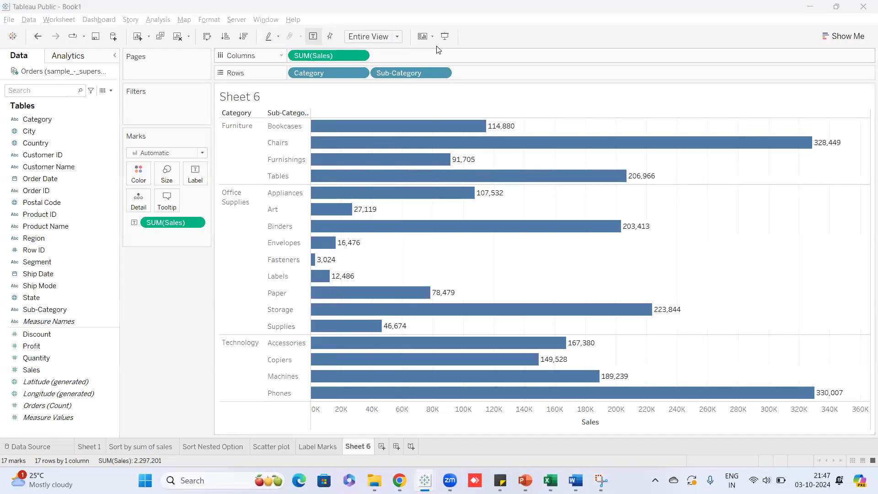
Change the Columns SUM(Sales) measure to Average so bars plot average Sales per Sub-Category.
left_click(361, 57)
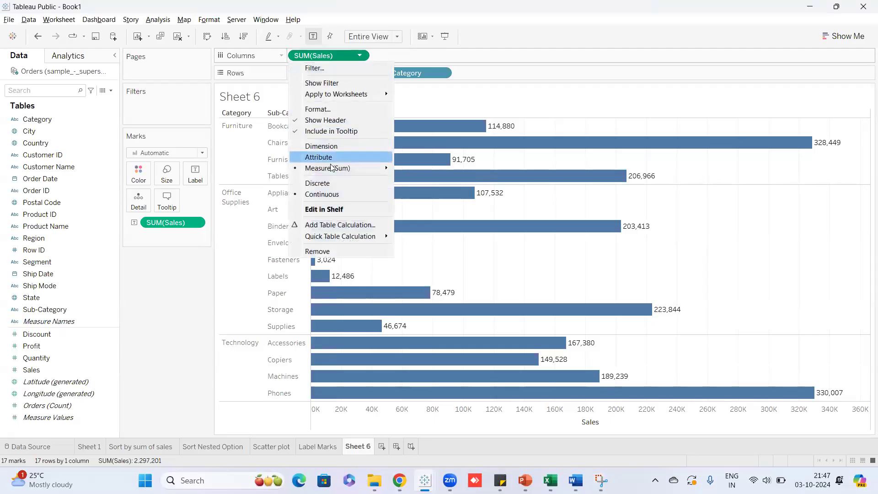
mouse_move(329, 170)
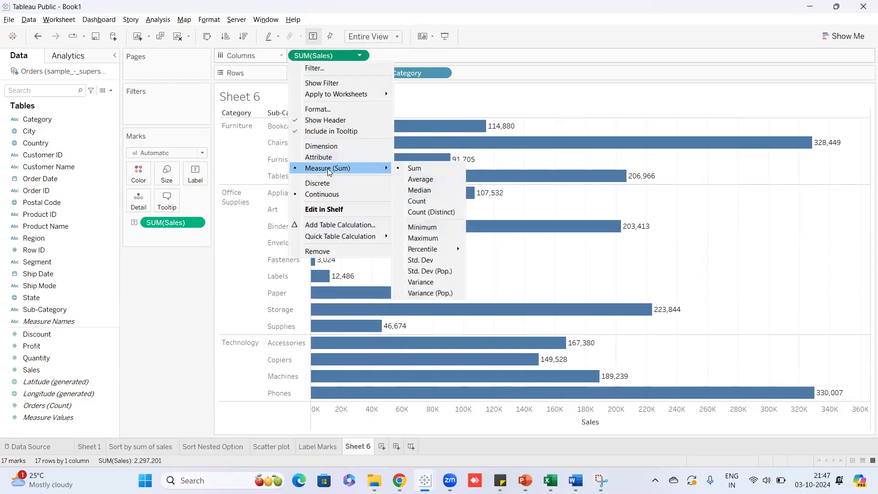
left_click(409, 180)
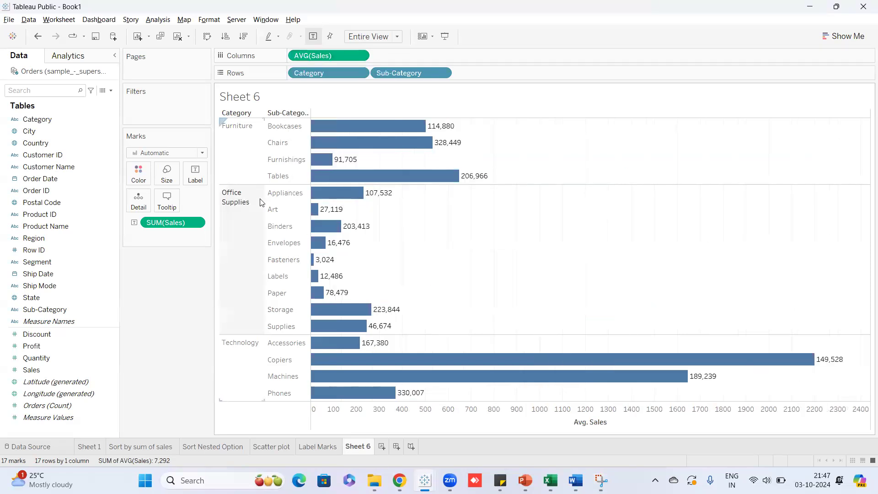
mouse_move(349, 366)
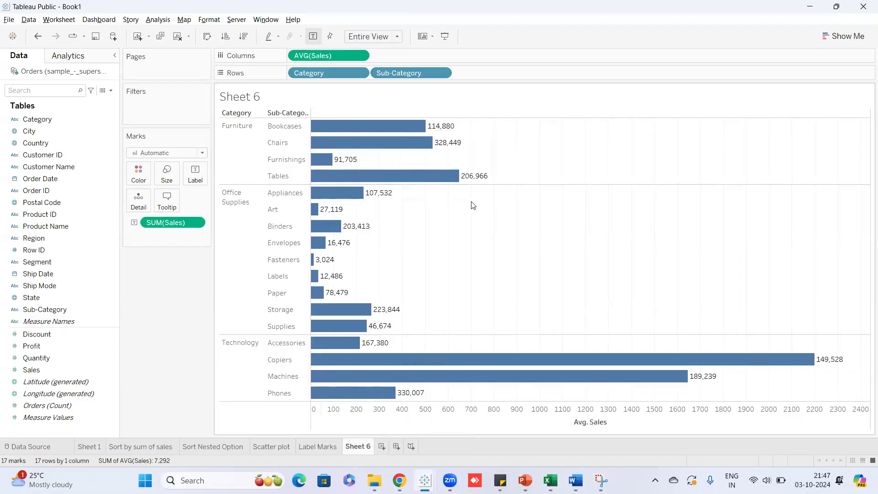
mouse_move(353, 135)
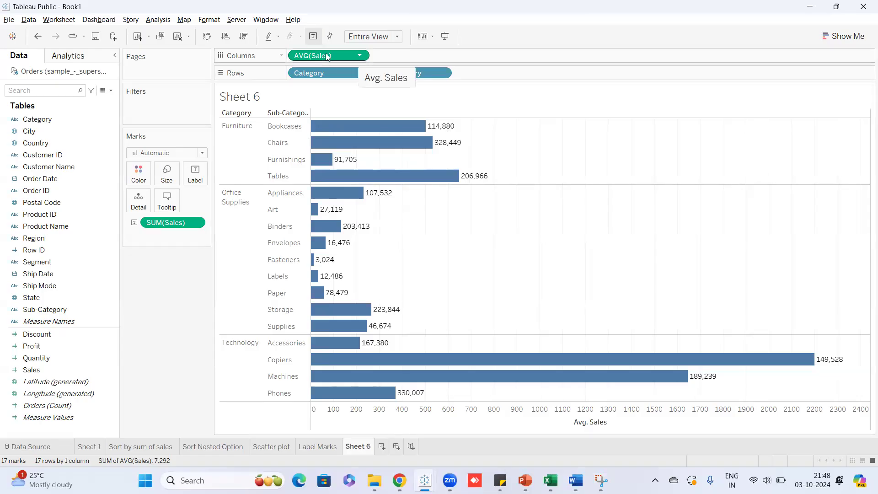
Switch the Sales label measure on the Marks card to Average, e.g. Copiers 2,199.
left_click(199, 224)
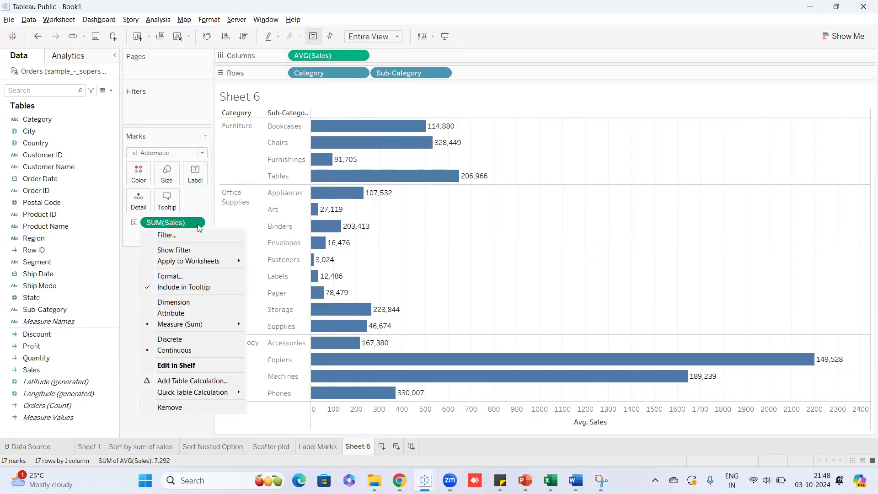
left_click(197, 225)
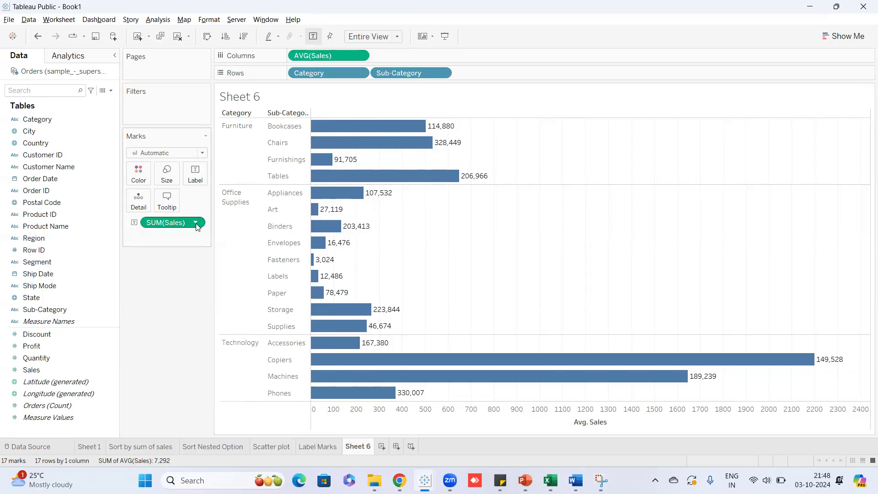
left_click(197, 225)
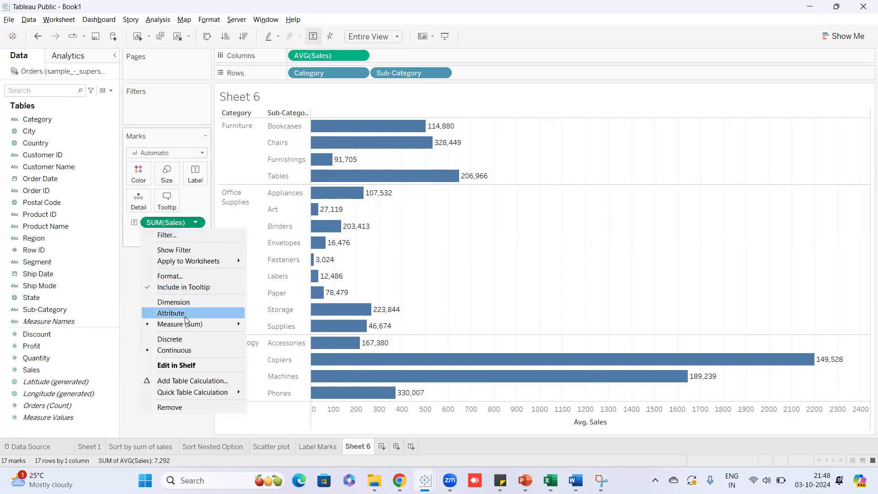
mouse_move(184, 323)
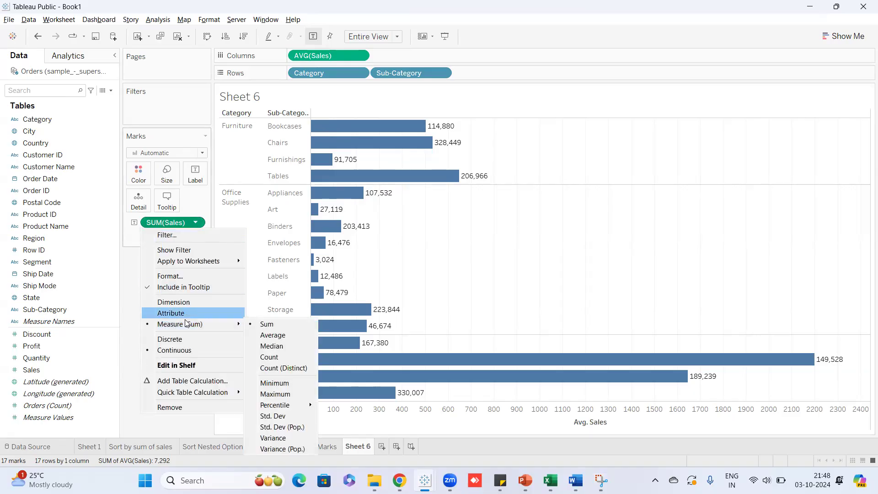
left_click(288, 335)
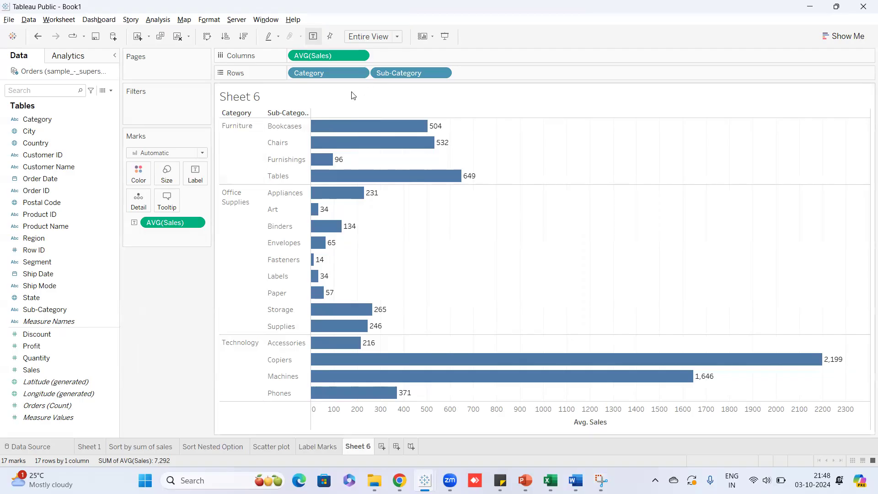
mouse_move(344, 129)
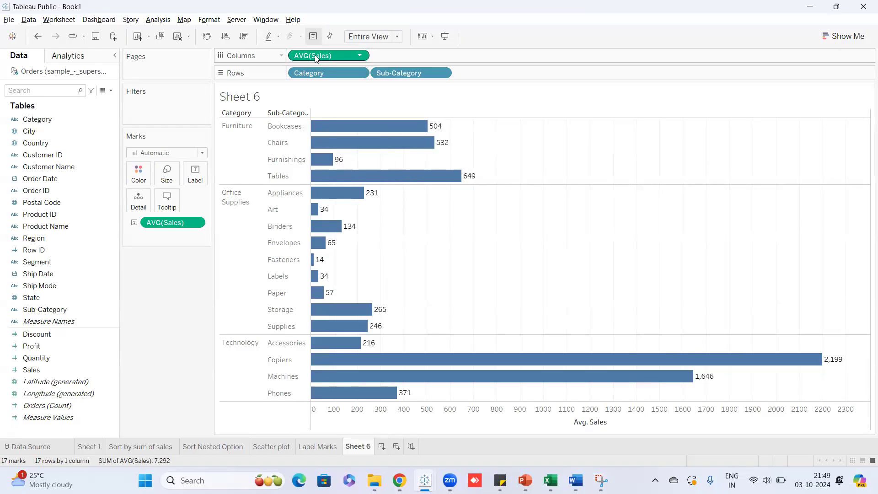
mouse_move(436, 131)
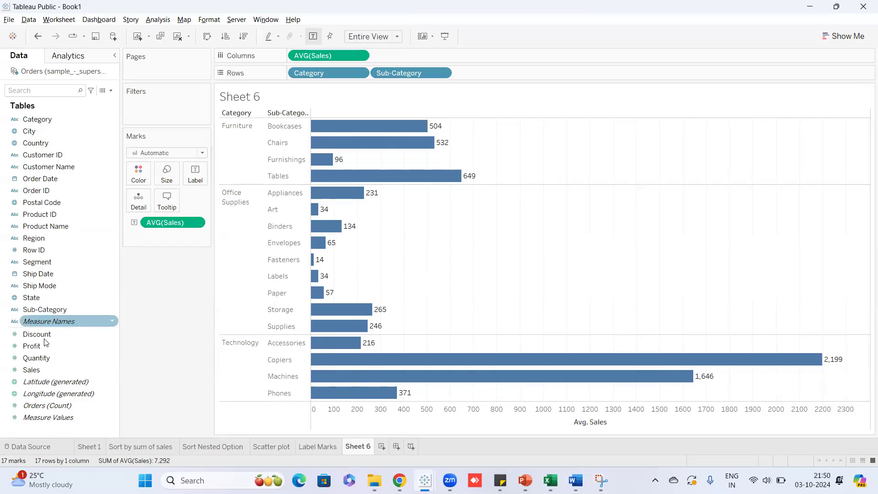
Set Marks to Label to Min/Max with Pane scope, labelling only each category's extreme bars.
left_click(194, 175)
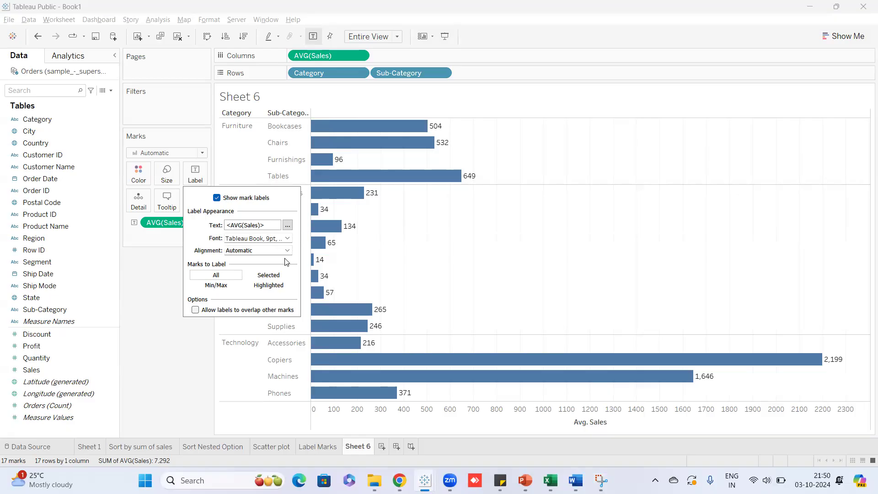
left_click(222, 287)
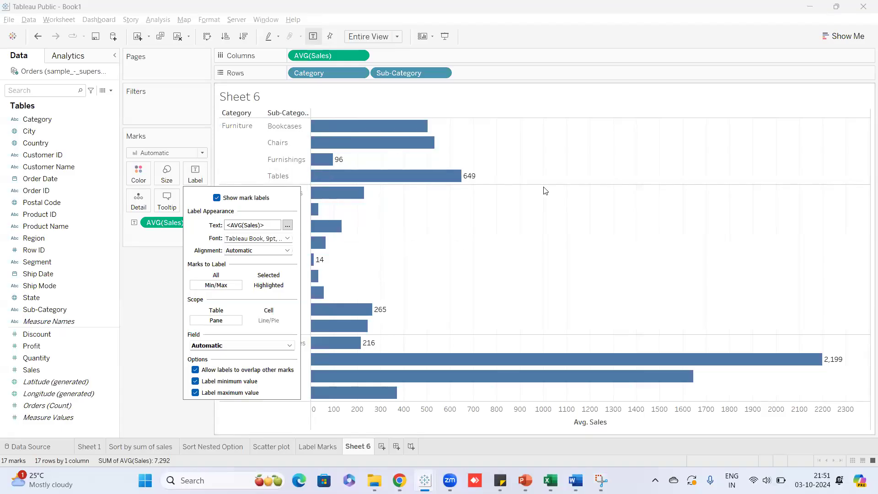
mouse_move(344, 367)
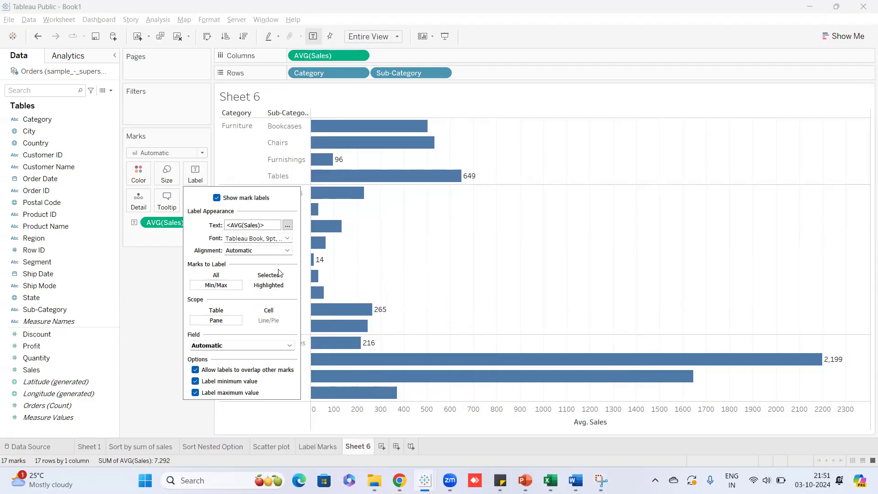
left_click(159, 292)
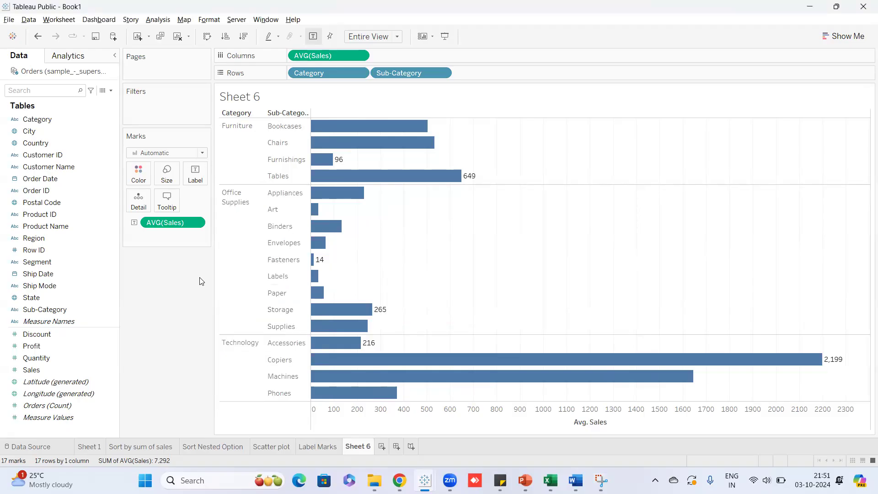
Set Sheet 6's bar labels to Min/Max per pane, e.g. Fasteners 14 and Copiers 2,199.
key("ctrl+z")
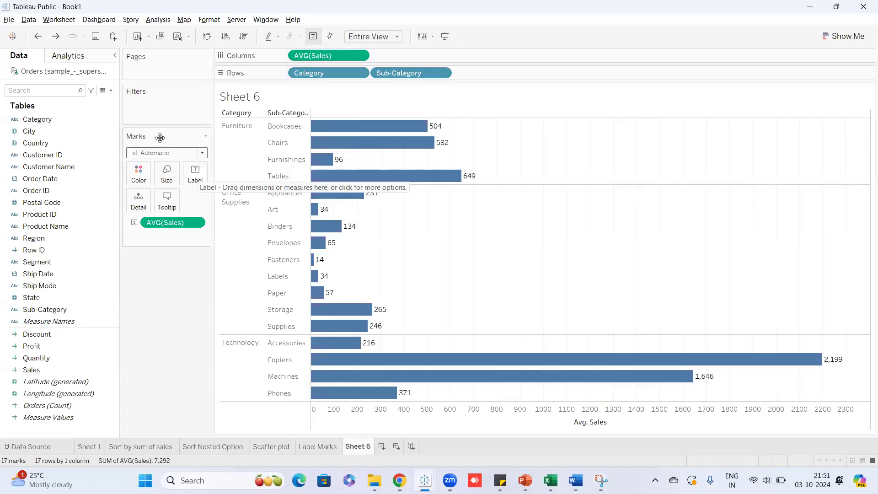
left_click(197, 179)
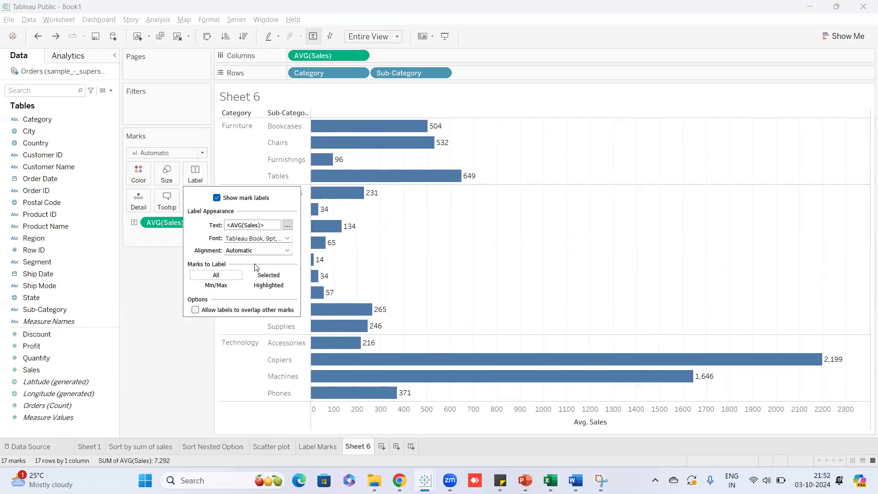
left_click(232, 287)
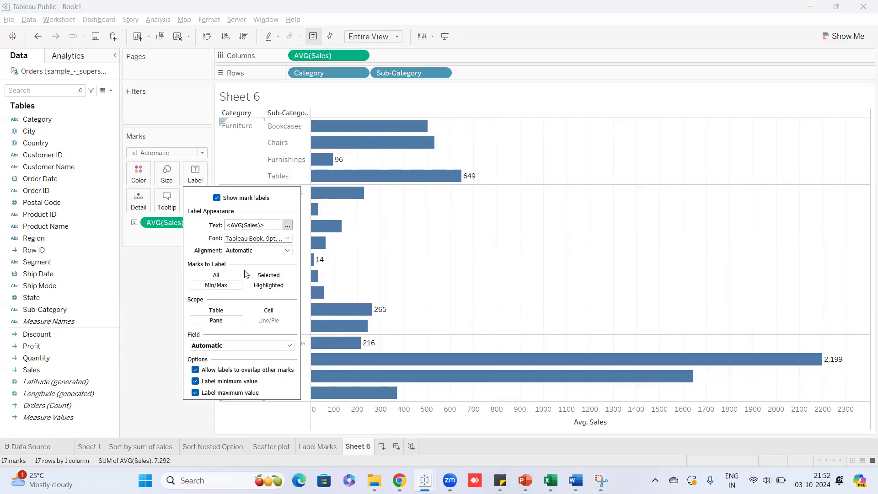
mouse_move(452, 182)
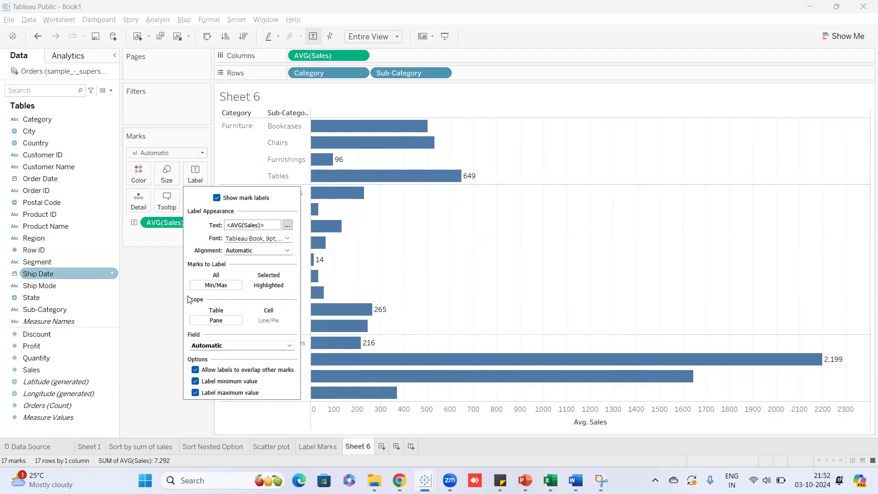
left_click(153, 303)
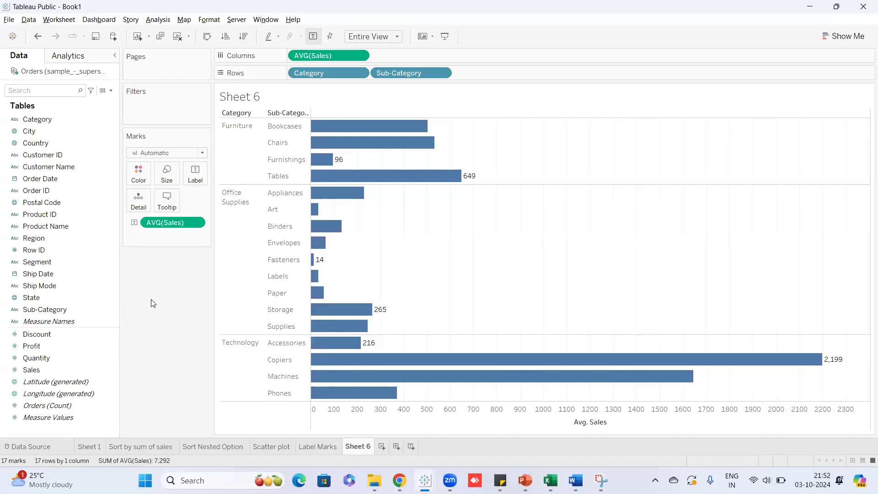
On the Label Marks sheet, label profit lines only at their Min/Max points.
left_click(315, 447)
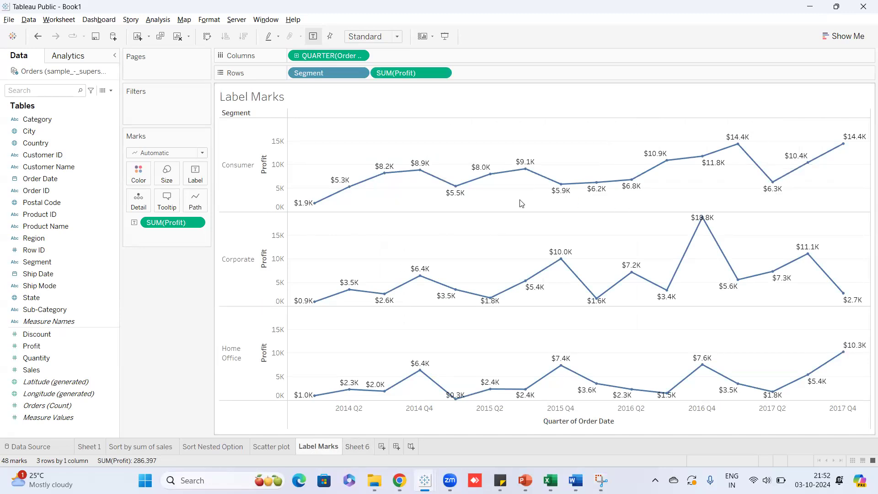
left_click(200, 179)
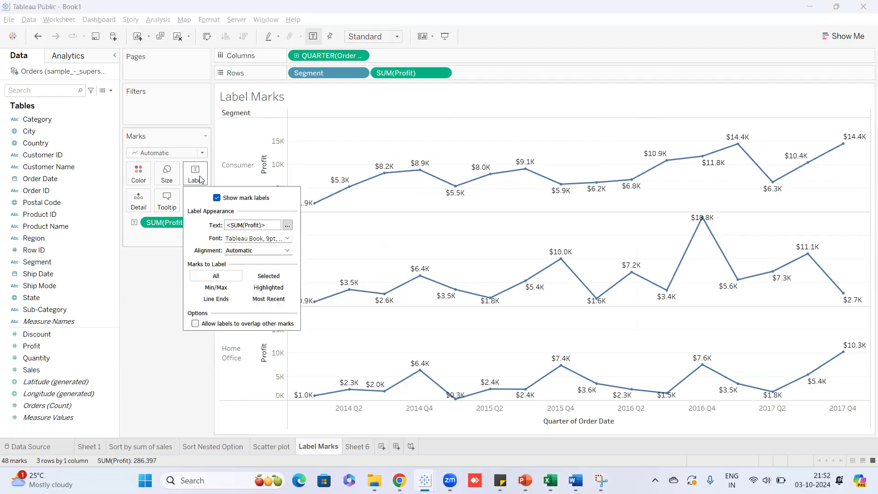
left_click(213, 290)
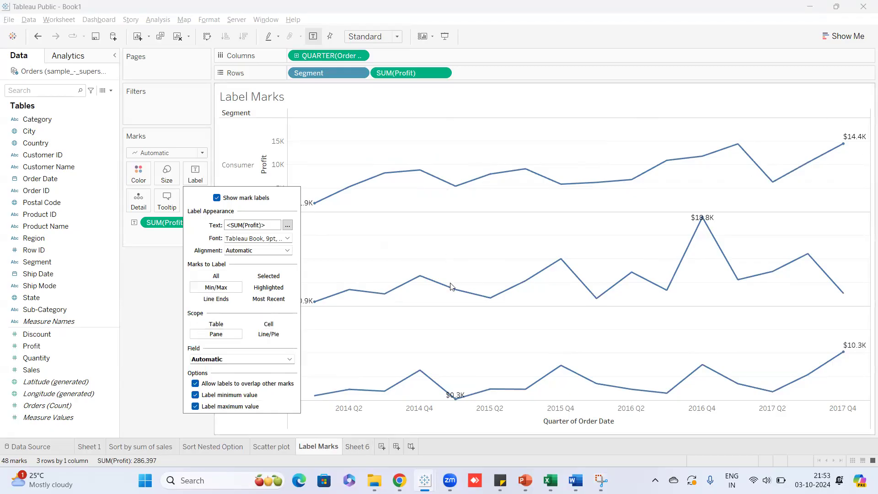
left_click(148, 338)
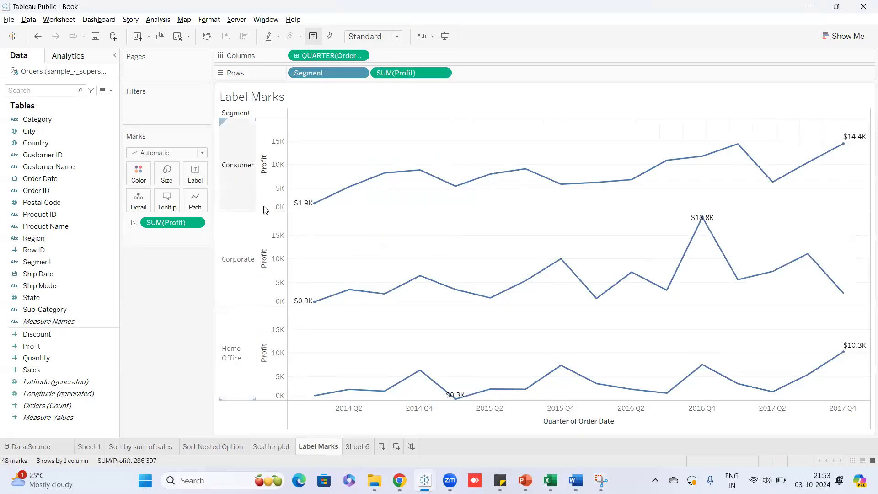
Look over the labelled profit lines and dismiss the Profit field's options unchanged.
mouse_move(855, 139)
mouse_move(314, 207)
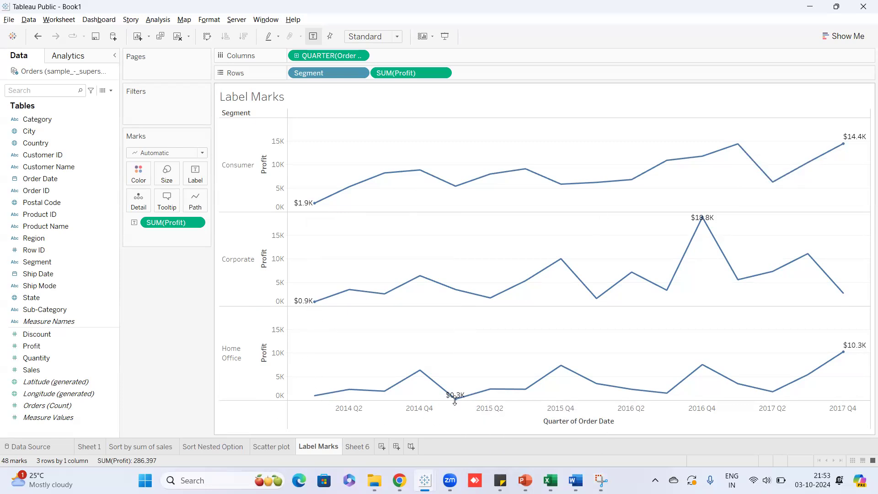
mouse_move(457, 403)
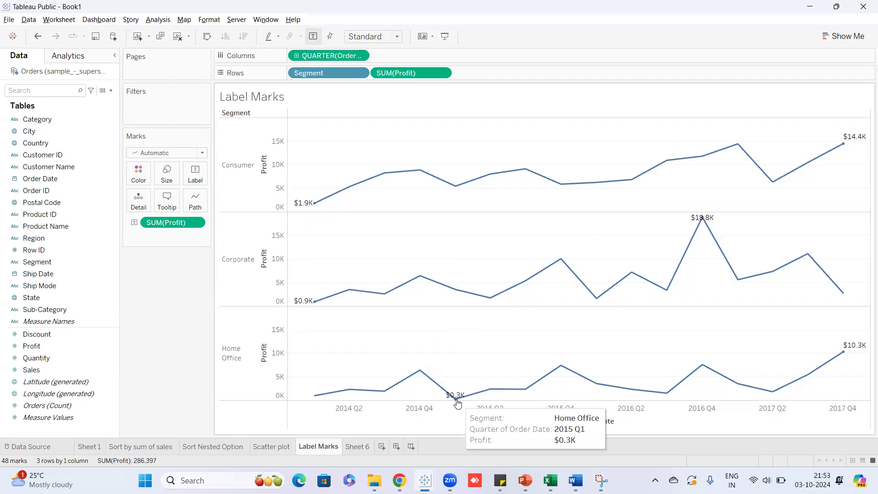
mouse_move(847, 351)
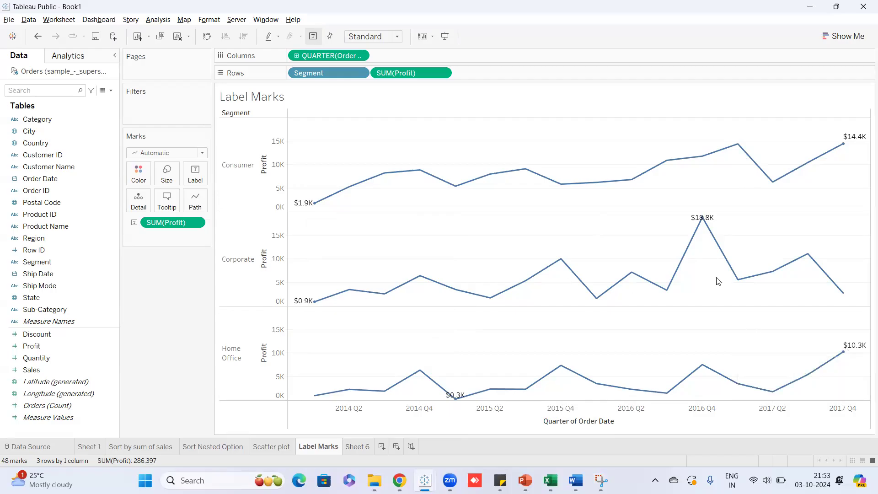
mouse_move(588, 296)
left_click(200, 222)
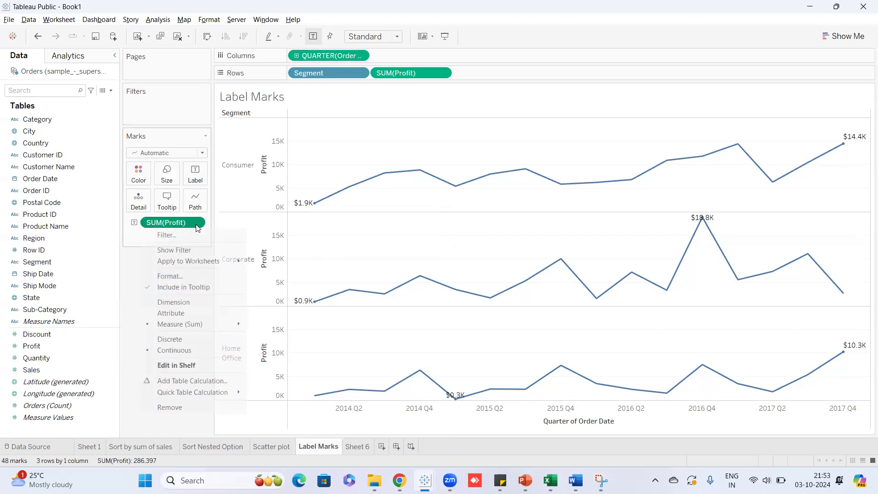
left_click(137, 279)
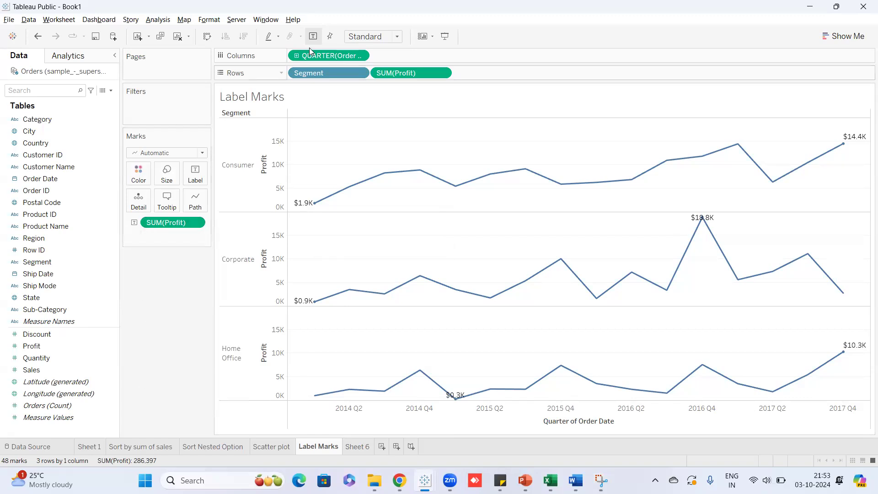
Return to Sheet 6, check its Min/Max label settings, and rename it 'label Marks II'.
left_click(358, 447)
mouse_move(321, 161)
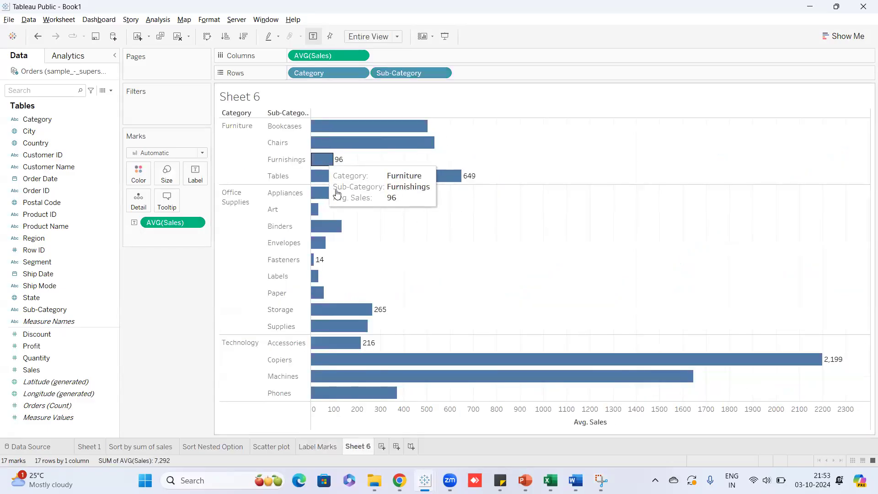
mouse_move(445, 190)
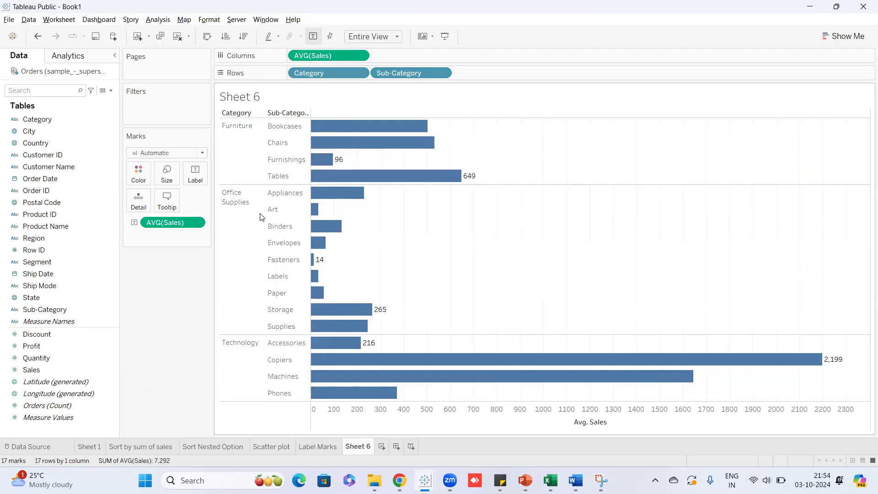
left_click(203, 172)
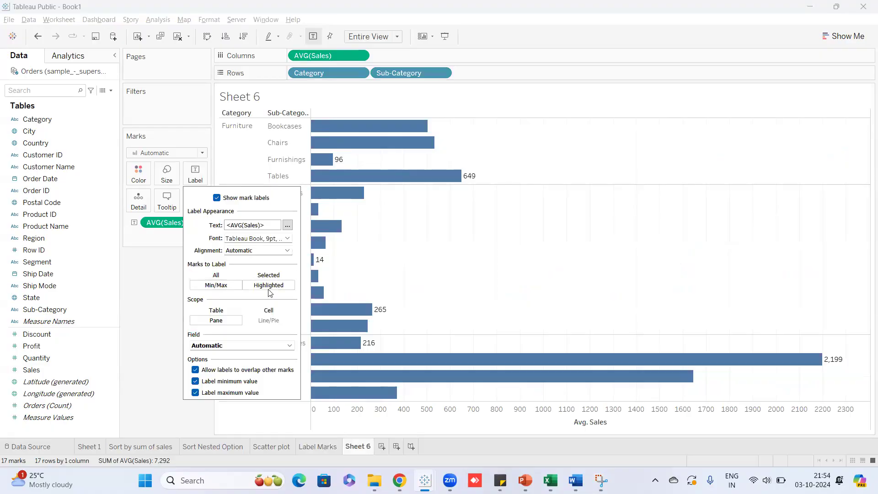
left_click(164, 293)
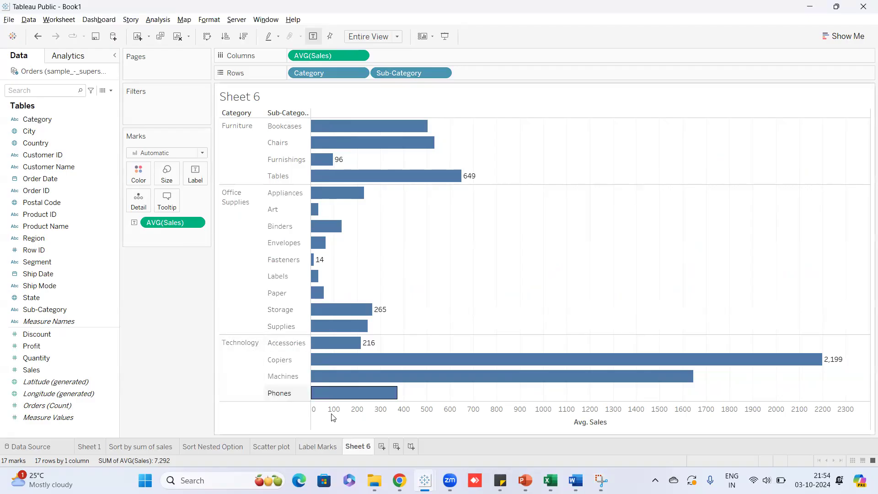
double_click(357, 446)
type("label Marks II")
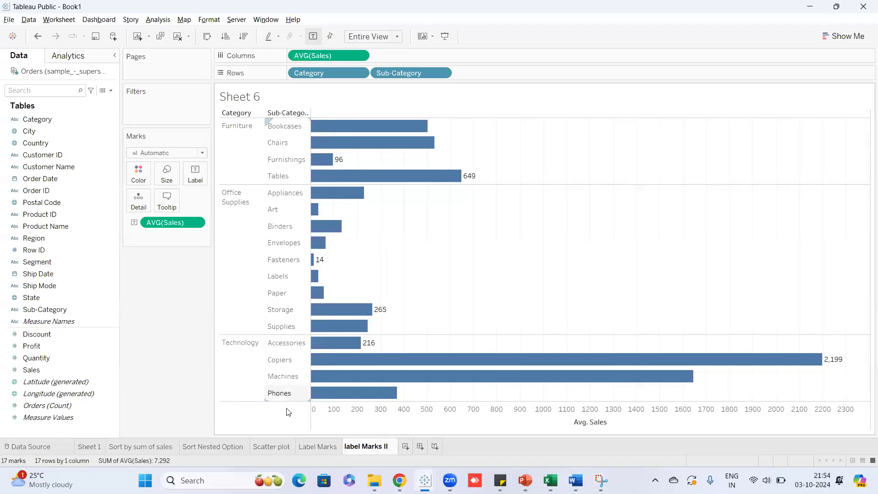
key("Return")
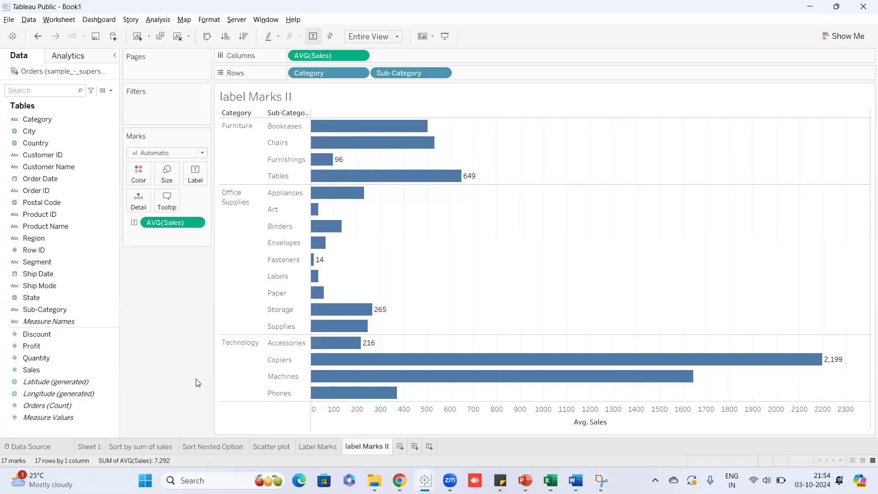
Build a new Sheet 7 with Category and Sub-Category on Rows and summed Sales values.
left_click(402, 449)
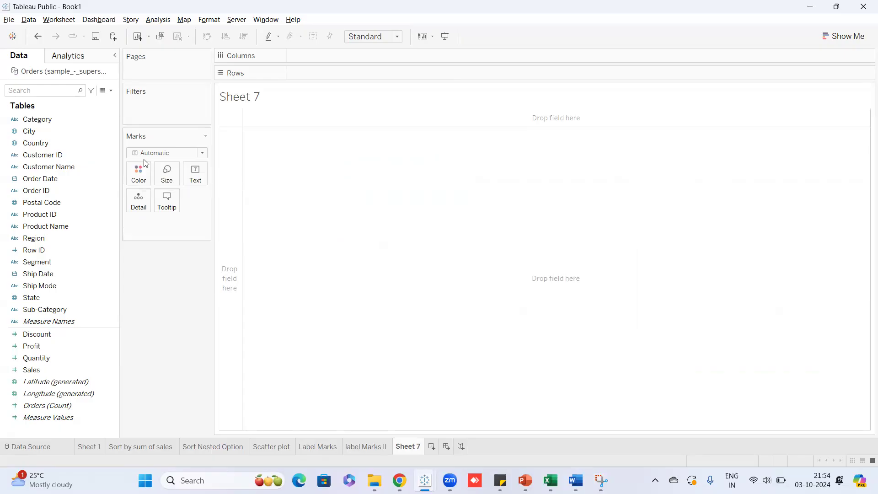
left_click_drag(29, 131, 314, 70)
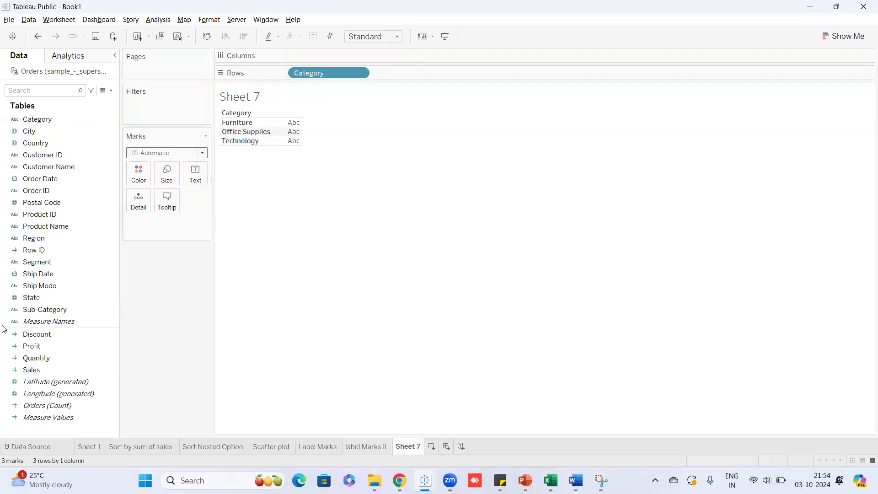
left_click_drag(53, 309, 1, 210)
left_click_drag(412, 73, 413, 73)
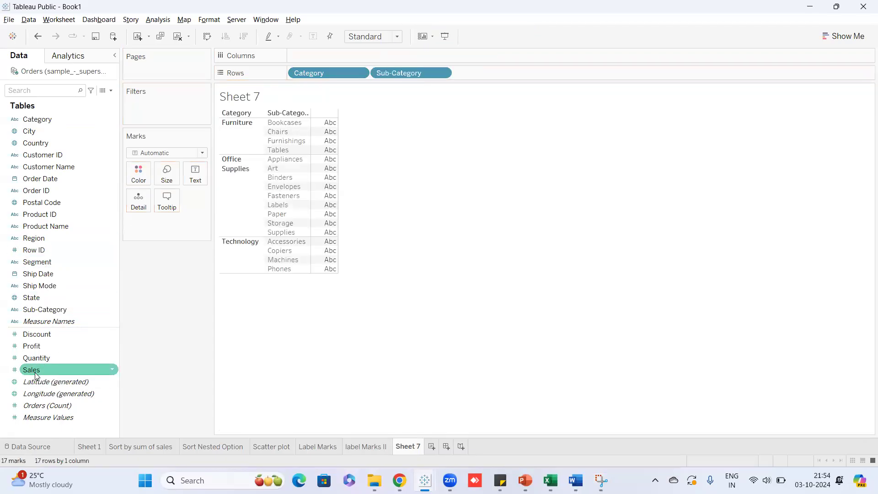
left_click_drag(48, 368, 335, 185)
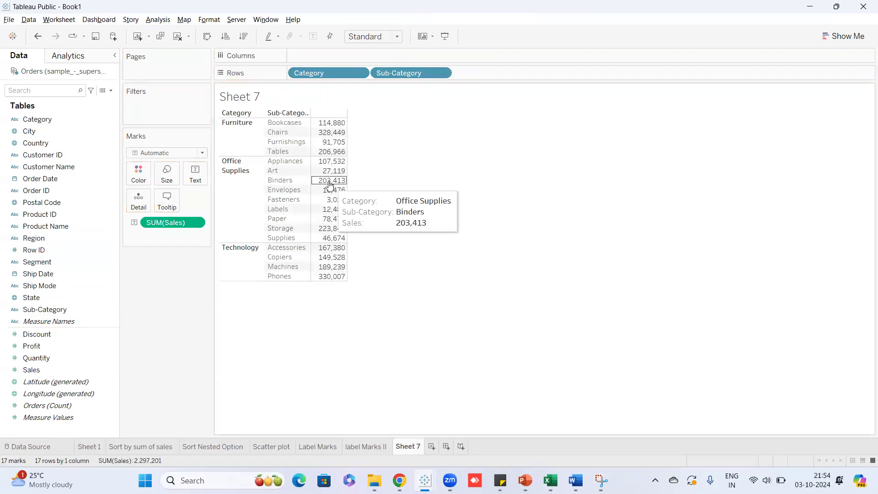
Switch Sheet 7 to the horizontal bars chart type in Show Me, then close Show Me.
left_click(834, 40)
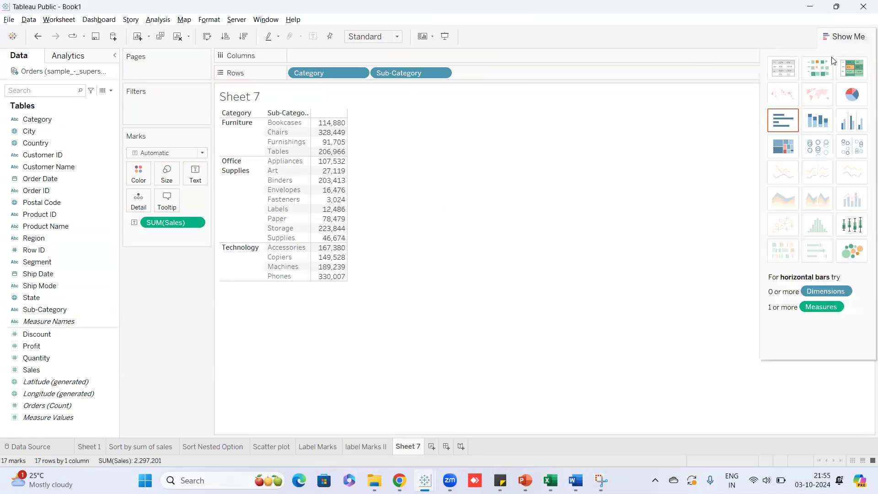
left_click(792, 128)
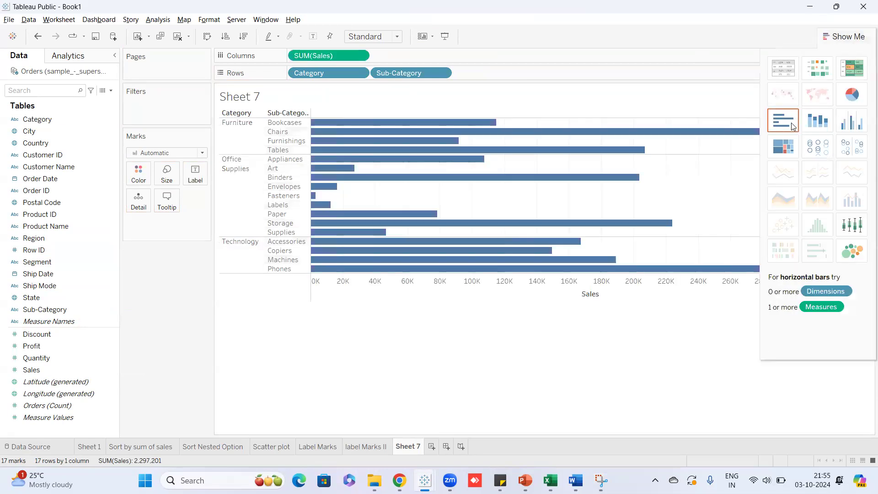
left_click(835, 37)
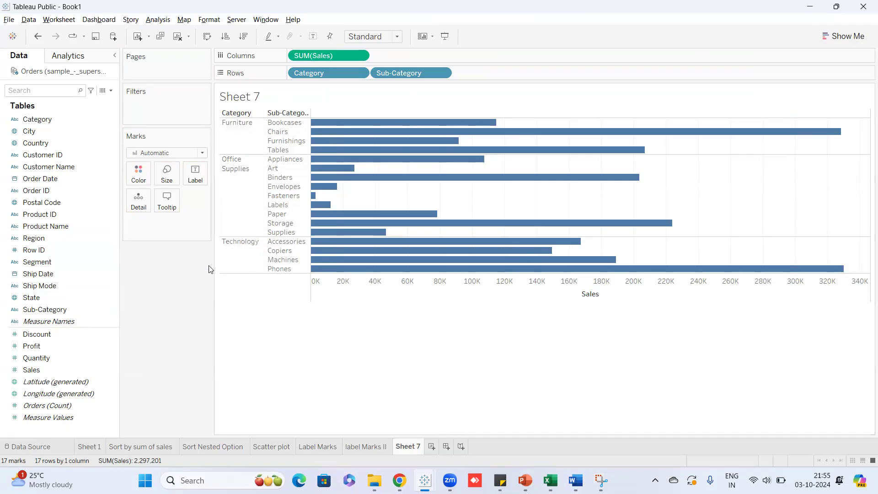
mouse_move(455, 154)
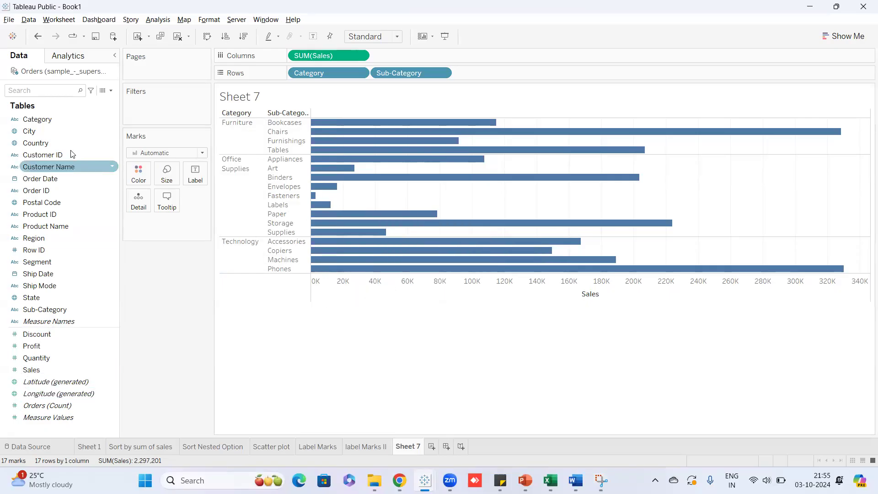
Put Category on Color so Furniture, Office Supplies and Technology bars differ.
left_click_drag(52, 122, 141, 171)
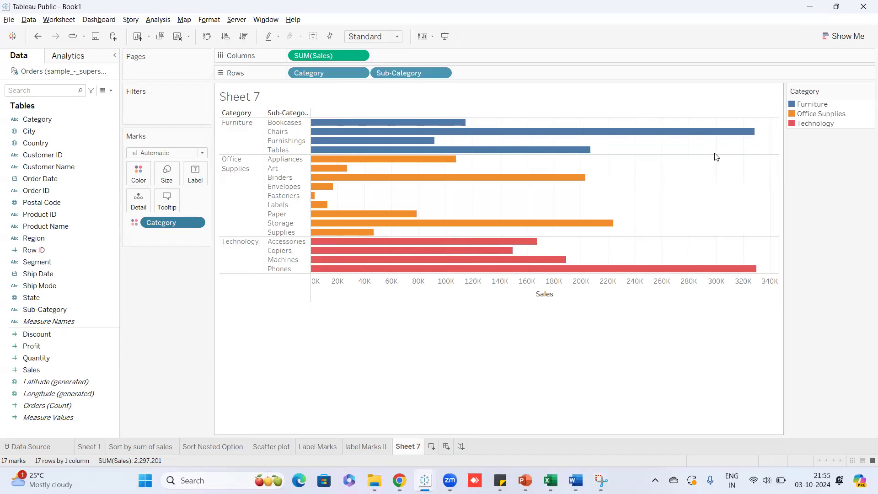
key("ctrl+z")
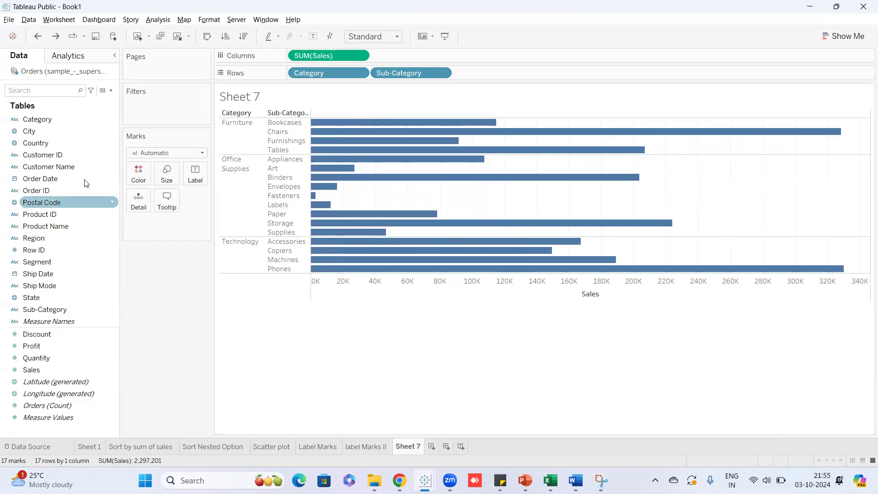
left_click_drag(66, 120, 141, 176)
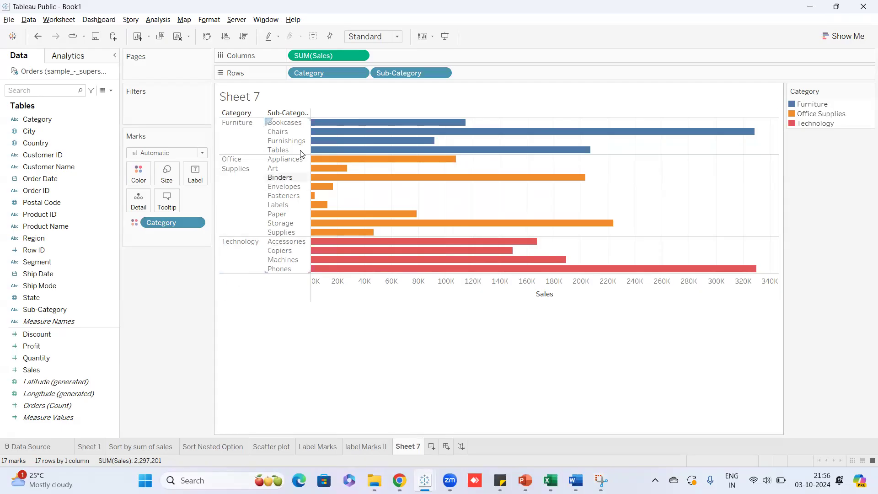
mouse_move(354, 124)
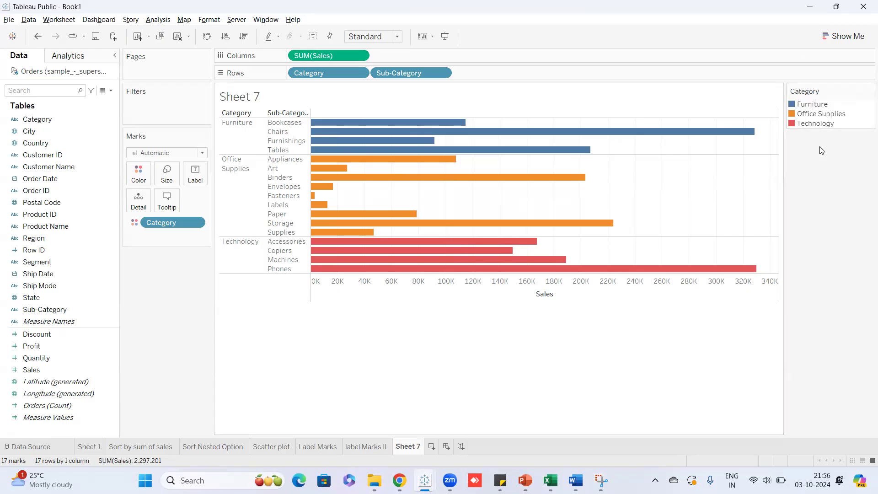
left_click(864, 91)
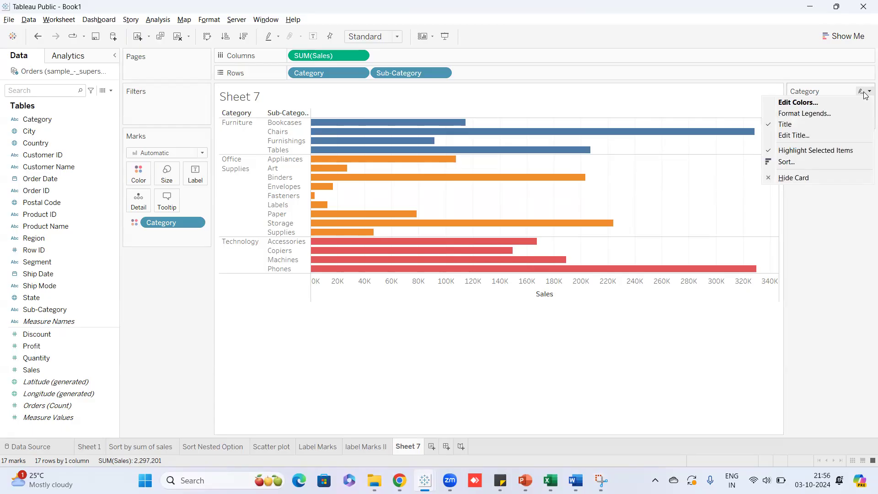
In Edit Colors for Category, keep the Automatic palette and assign green to Furniture.
left_click(831, 98)
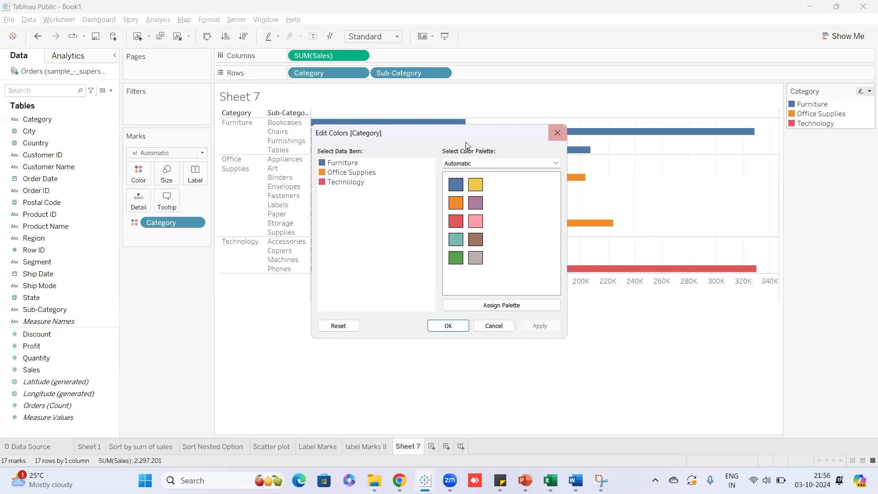
left_click_drag(471, 138, 501, 74)
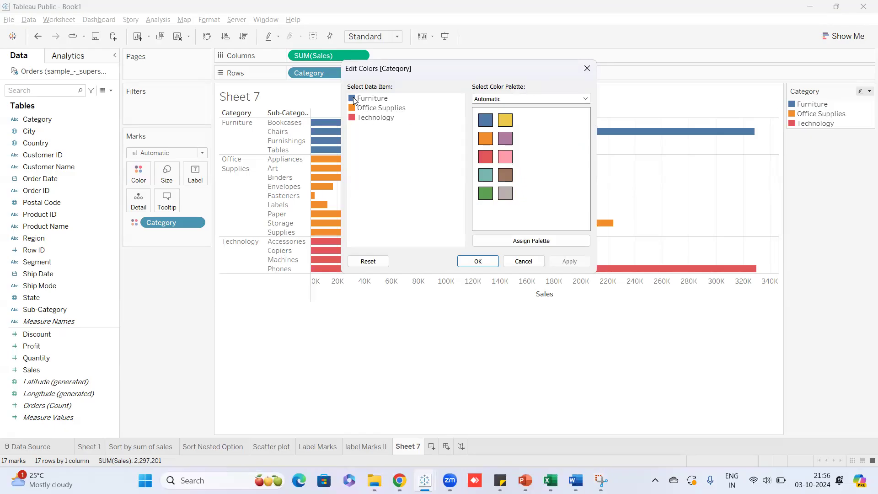
left_click(529, 100)
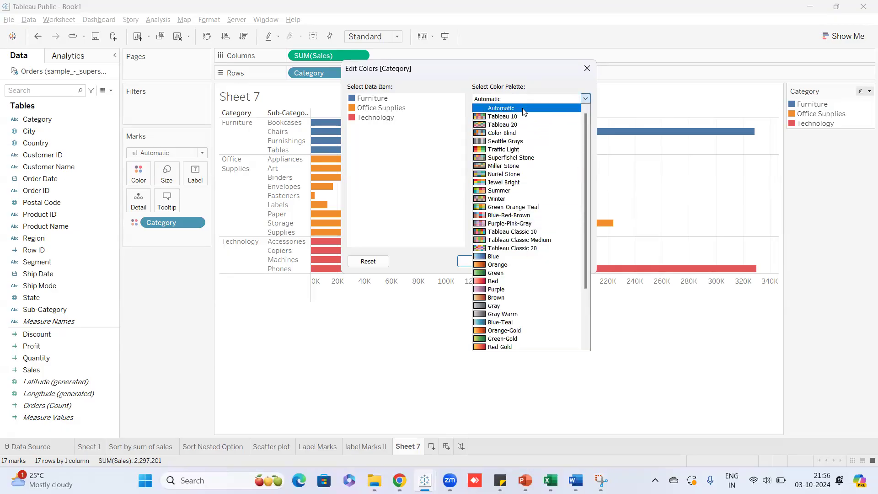
left_click(524, 108)
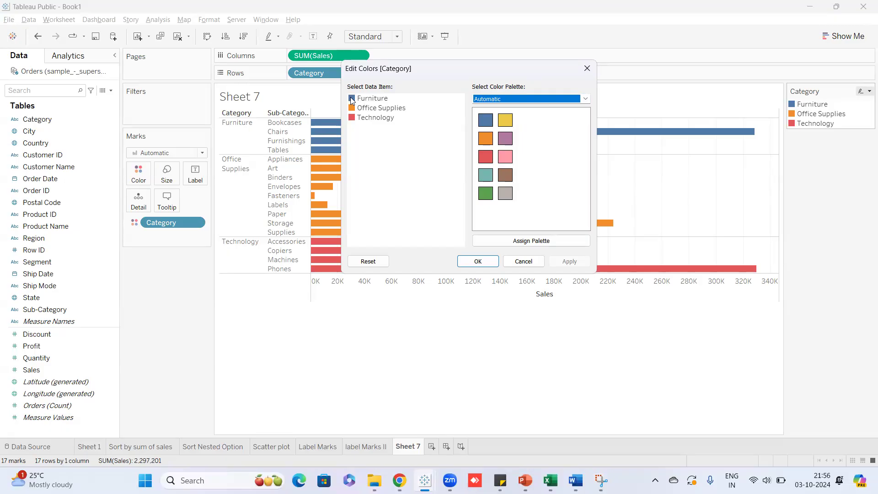
left_click(366, 100)
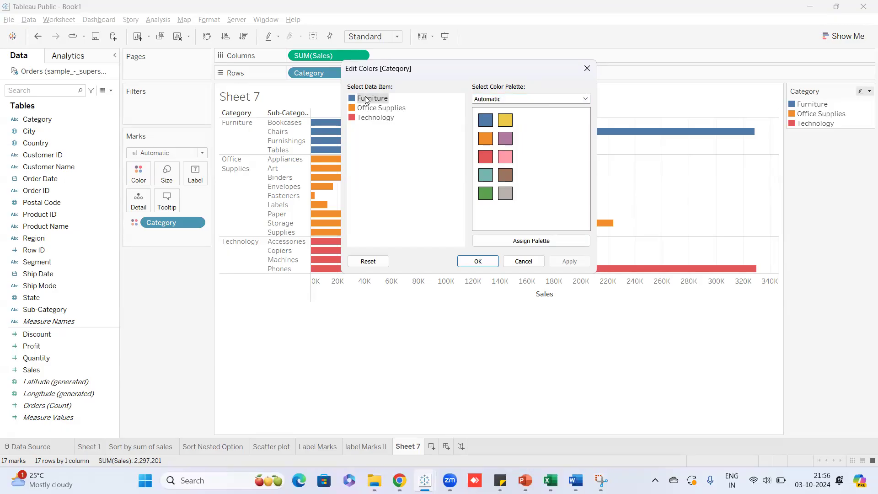
left_click(486, 195)
left_click(416, 172)
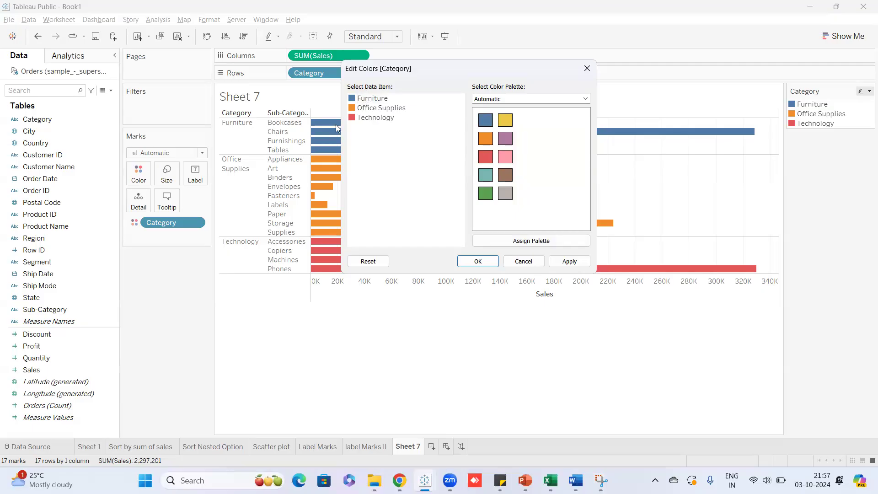
left_click(372, 101)
left_click(485, 196)
left_click(478, 261)
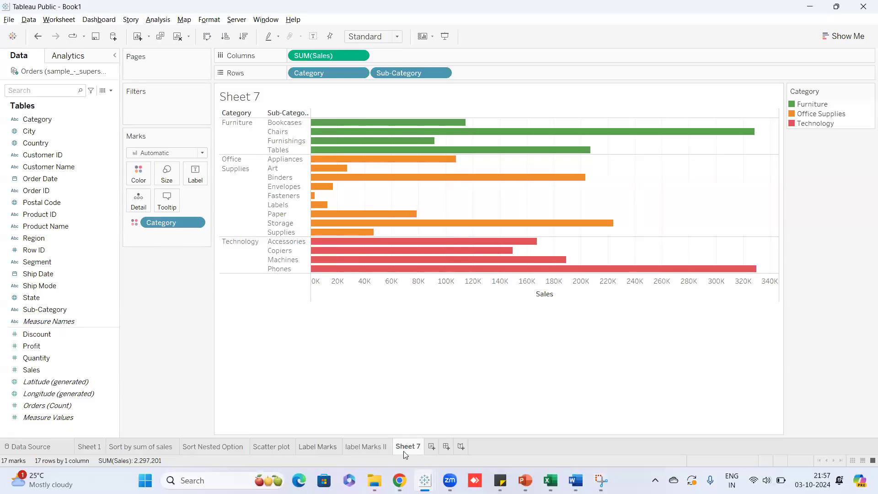
Name the Sheet 7 tab 'color marks'.
type("color marks")
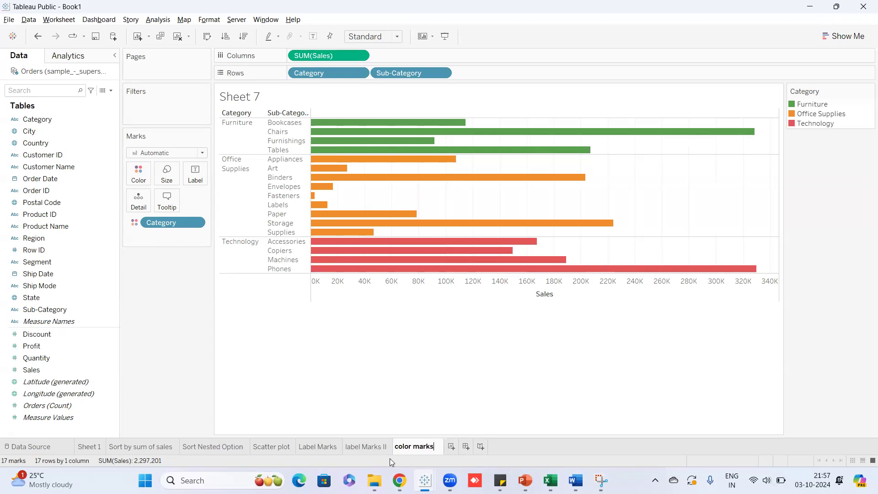
left_click(403, 413)
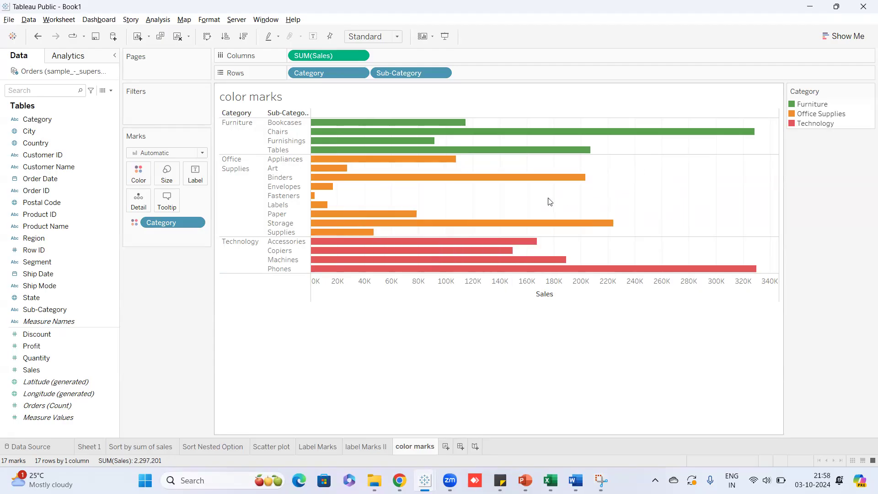
mouse_move(740, 138)
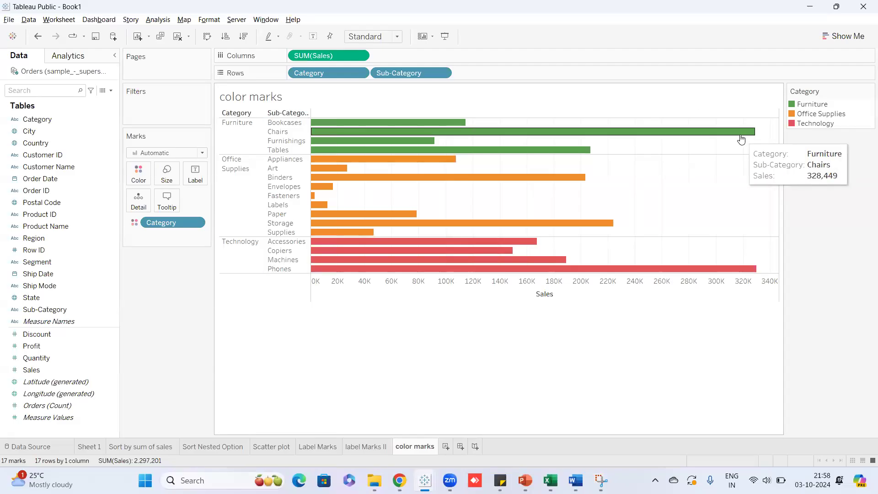
mouse_move(742, 276)
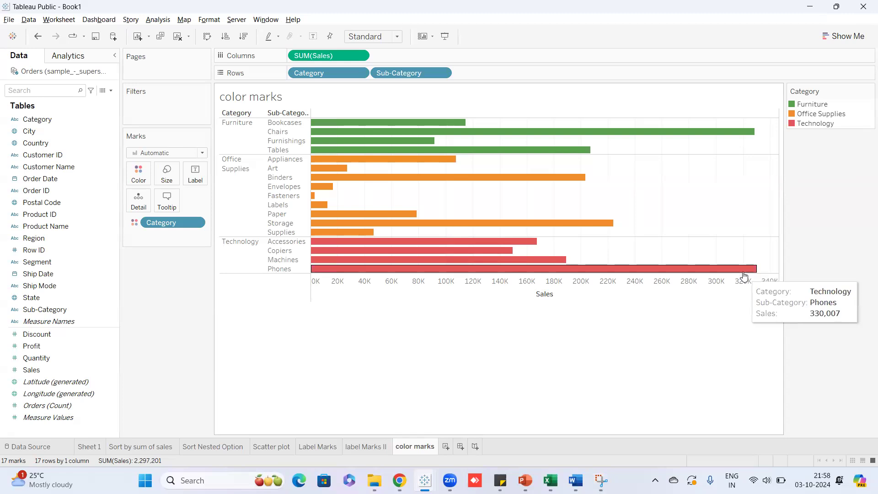
mouse_move(611, 134)
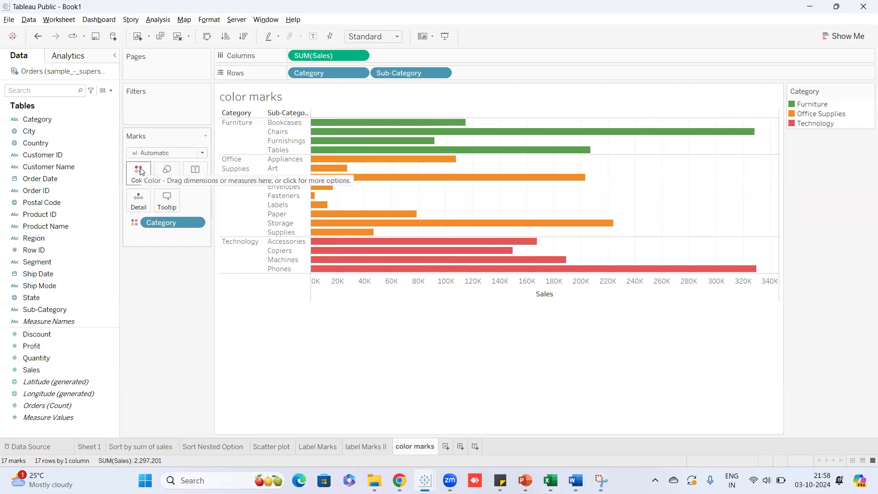
Rename the sheet to 'color marks- dimension'.
double_click(435, 450)
left_click(434, 451)
type("- dimension")
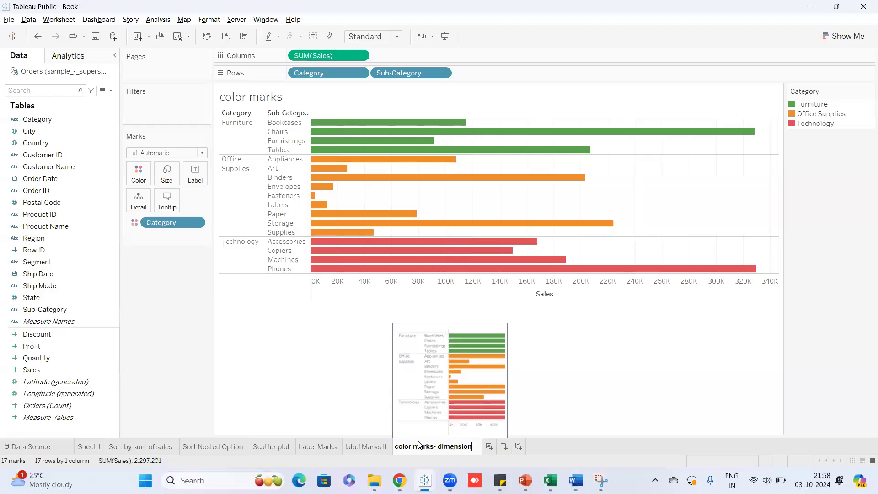
left_click(366, 380)
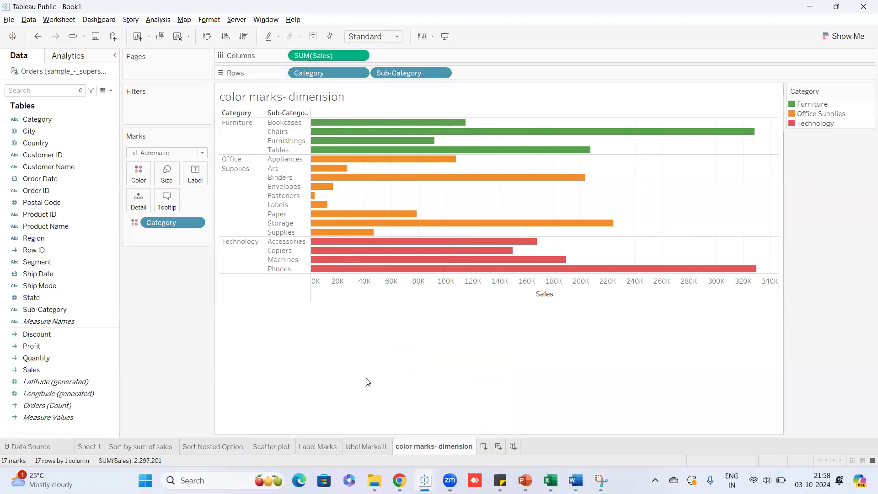
Duplicate the sheet to create 'color marks- dimension (2)'.
right_click(466, 446)
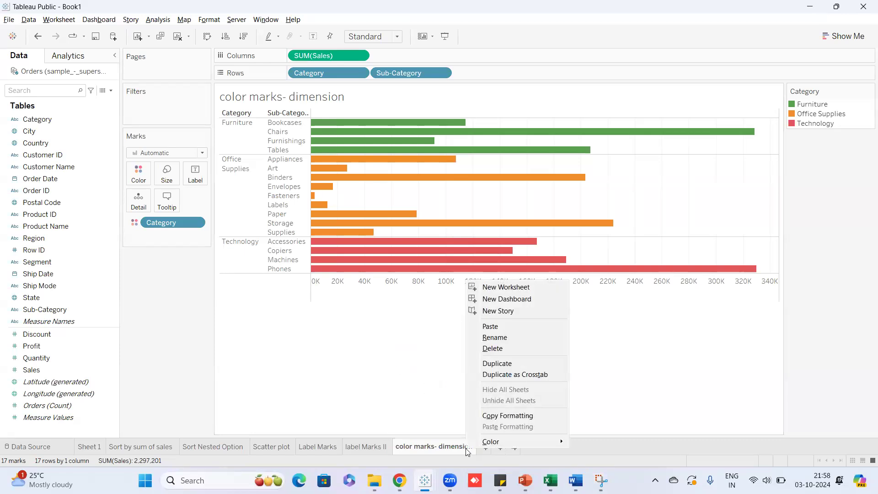
left_click(427, 381)
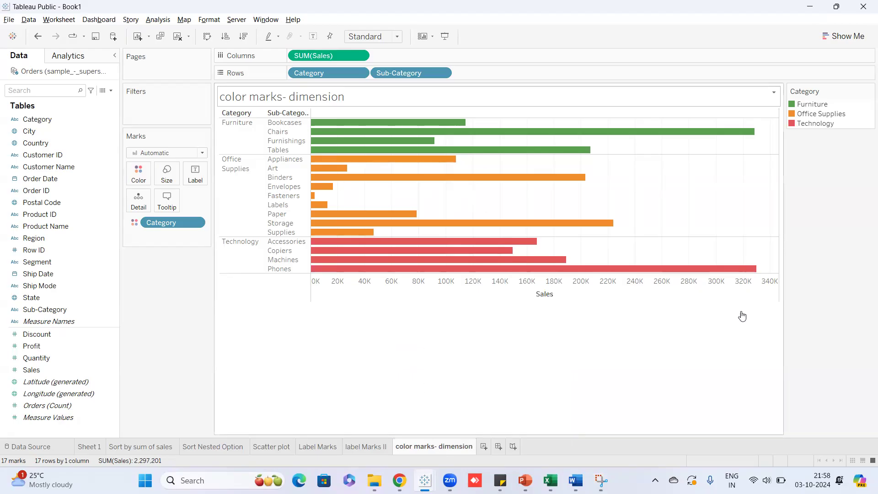
right_click(451, 450)
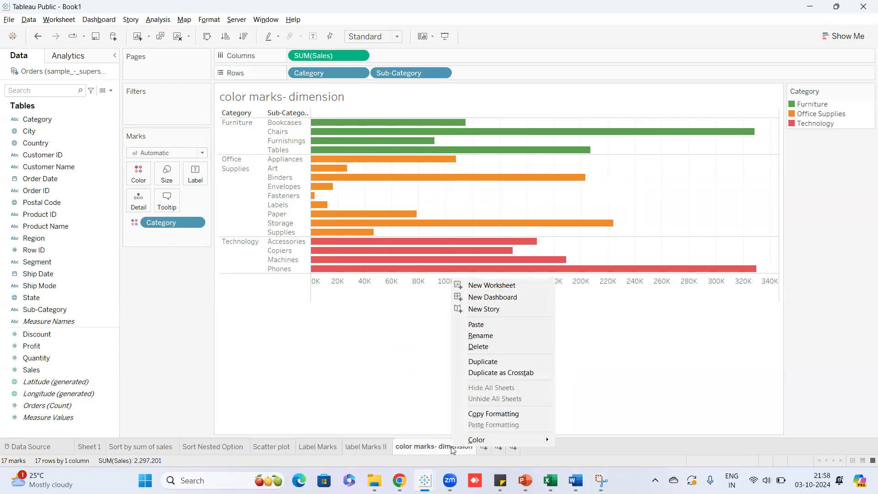
left_click(485, 363)
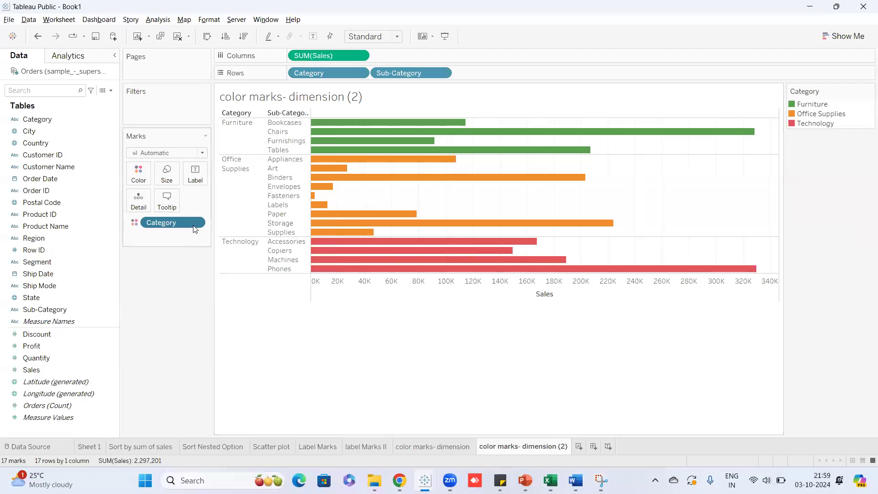
Replace Category on Color with SUM(Sales), shading bars blue from 3,024 to 330,007.
left_click_drag(180, 221, 173, 295)
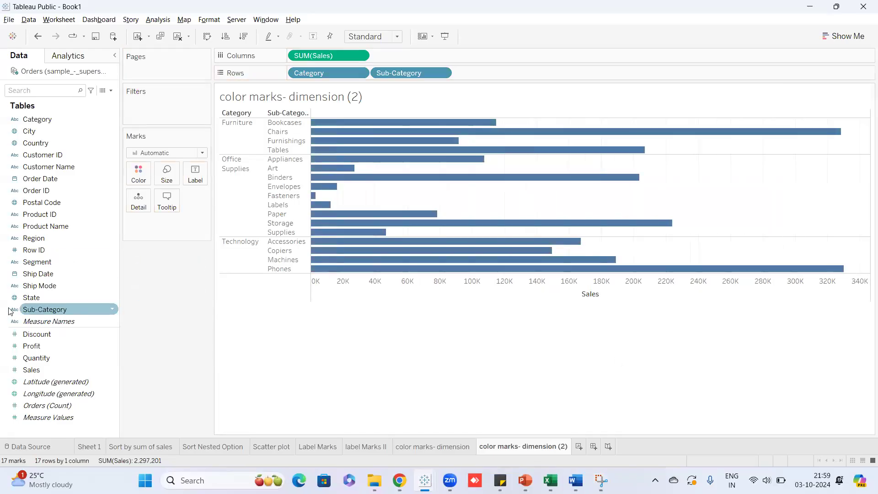
mouse_move(344, 275)
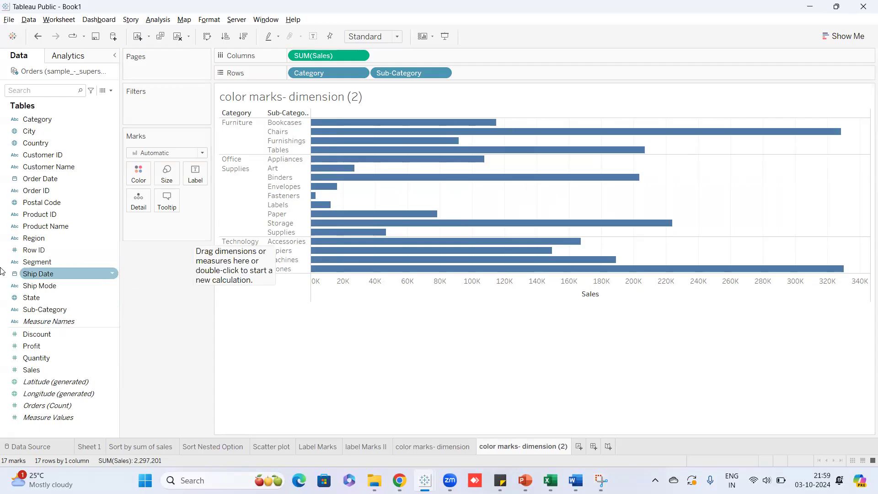
mouse_move(579, 157)
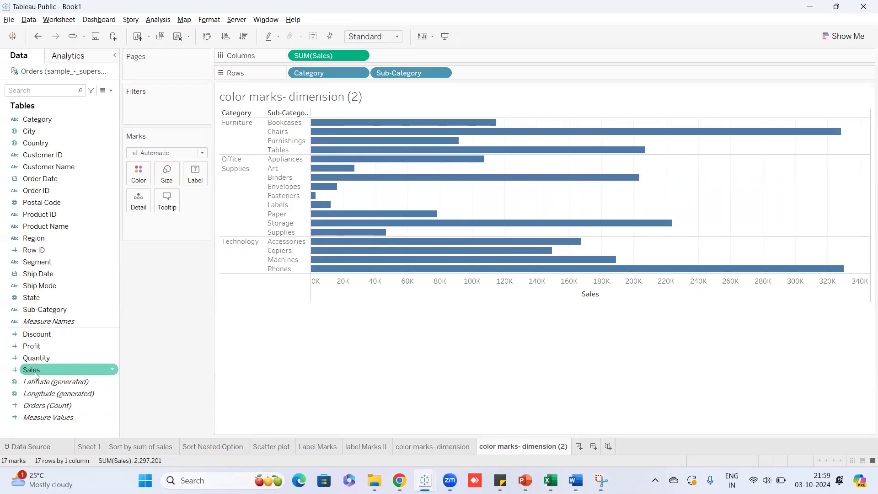
left_click_drag(35, 369, 135, 174)
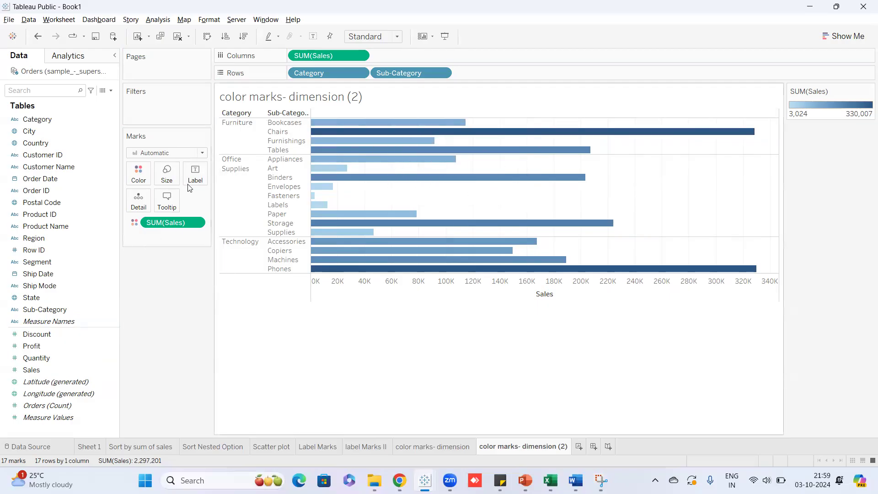
left_click_drag(173, 222, 174, 293)
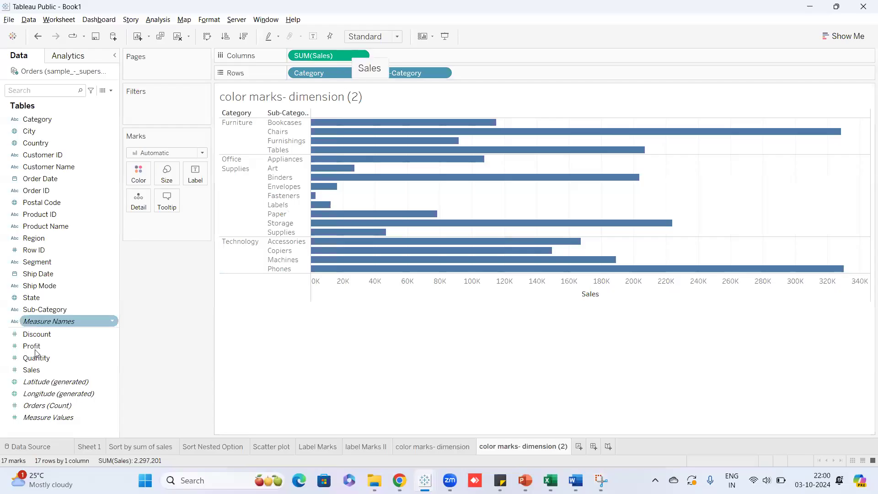
mouse_move(34, 372)
left_mouse_down()
mouse_move(141, 239)
mouse_move(141, 178)
left_mouse_up()
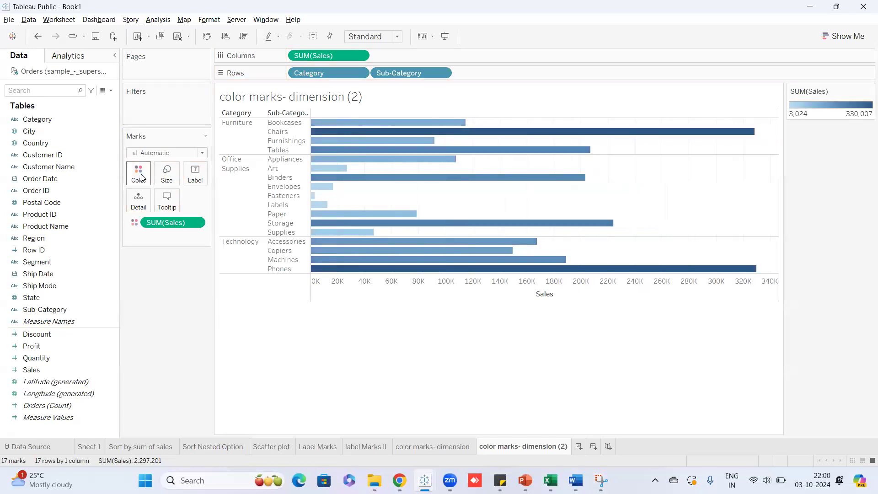
mouse_move(735, 133)
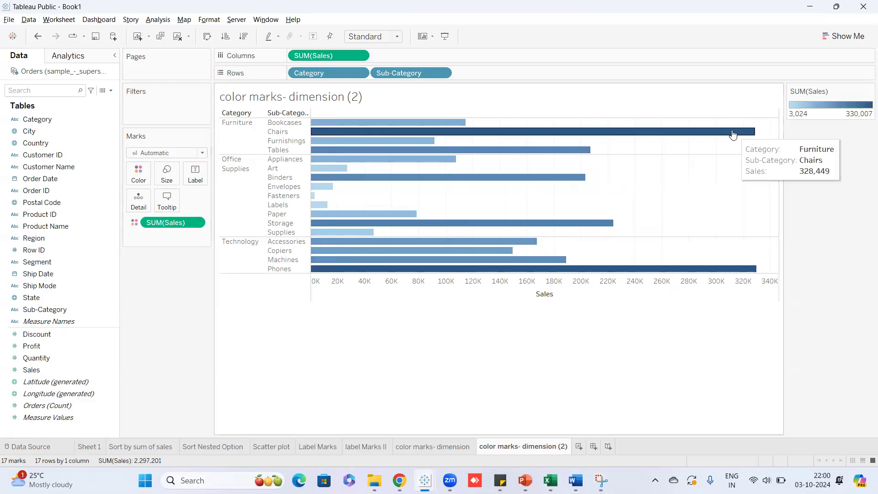
mouse_move(722, 274)
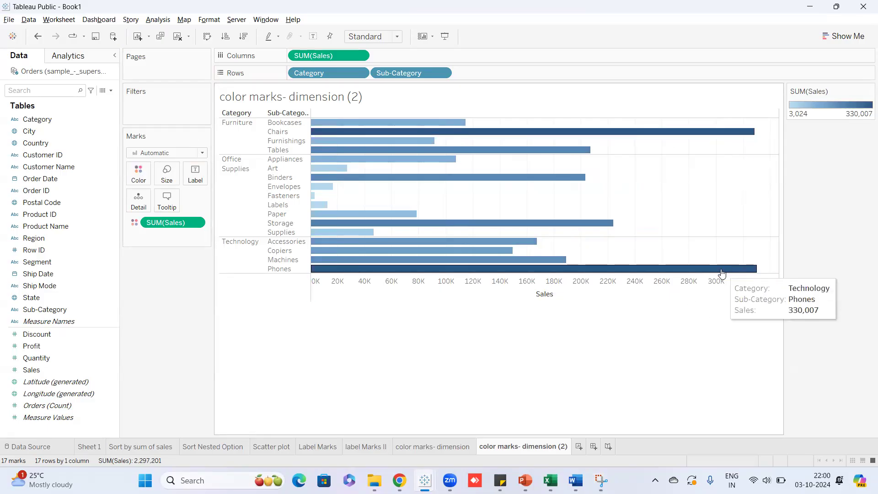
mouse_move(314, 200)
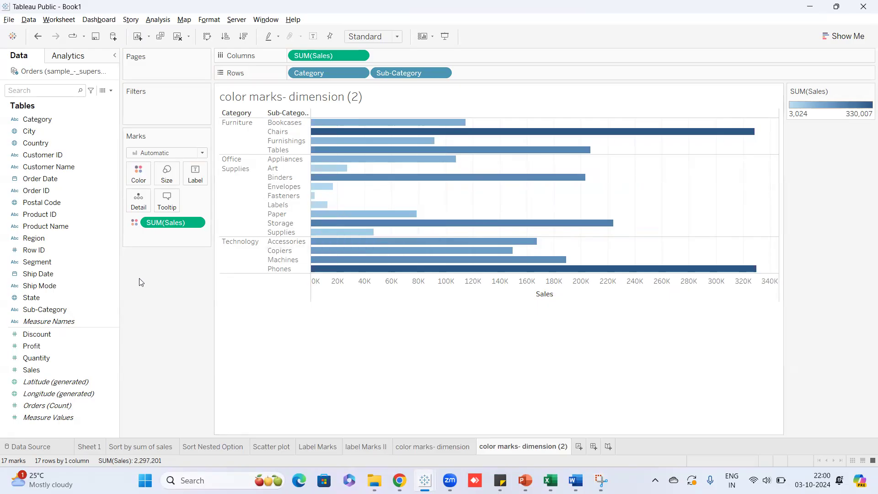
Sort Sub-Category nested by summed Sales in descending order within each category.
mouse_move(439, 143)
left_click(443, 72)
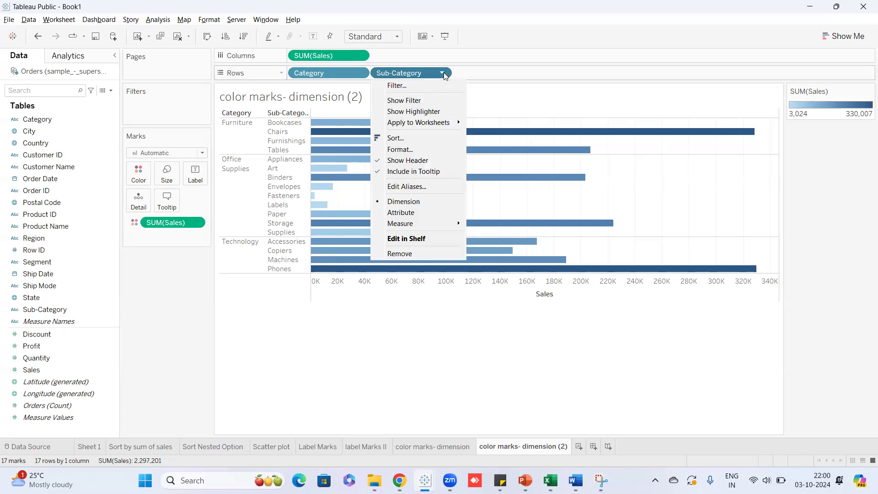
left_click(424, 137)
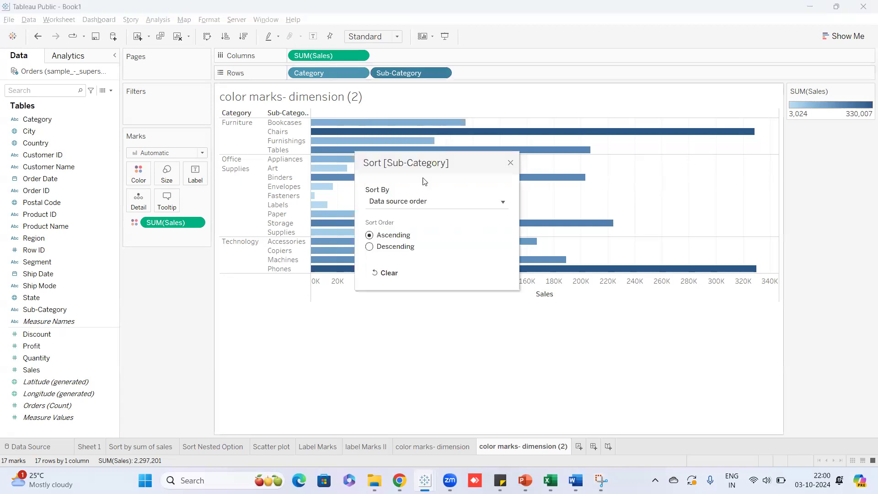
left_click(421, 202)
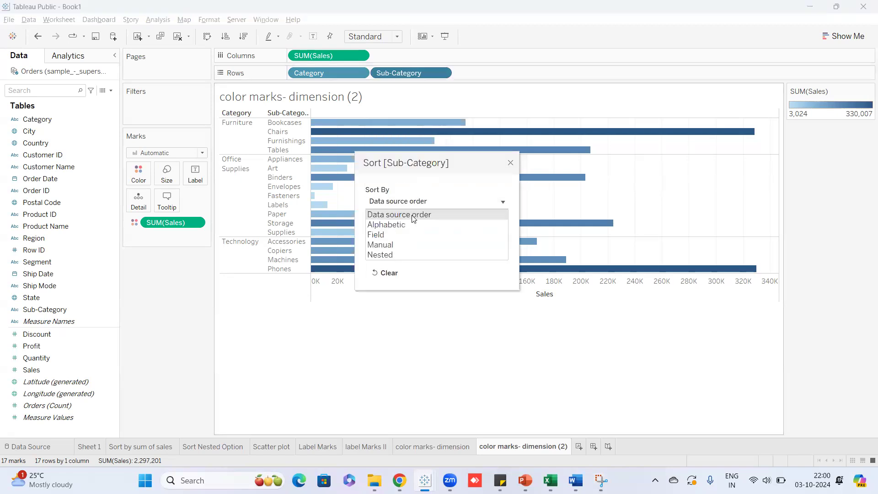
left_click(392, 254)
left_click(377, 248)
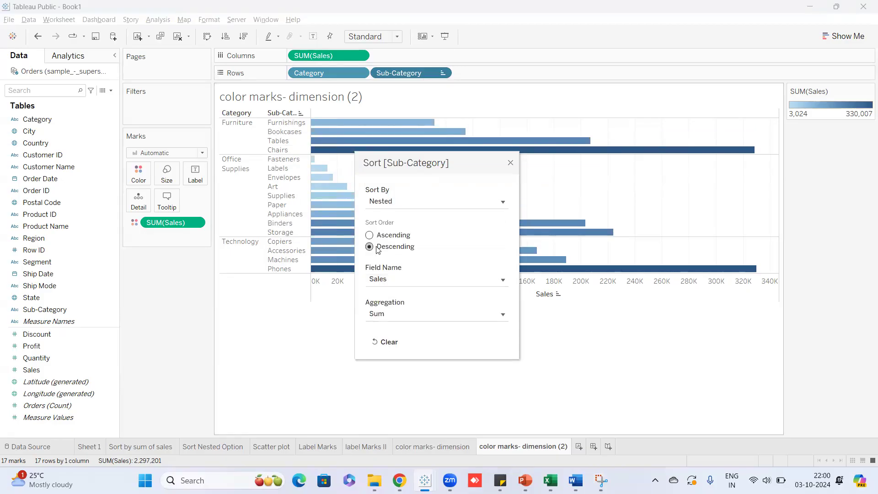
left_click(511, 164)
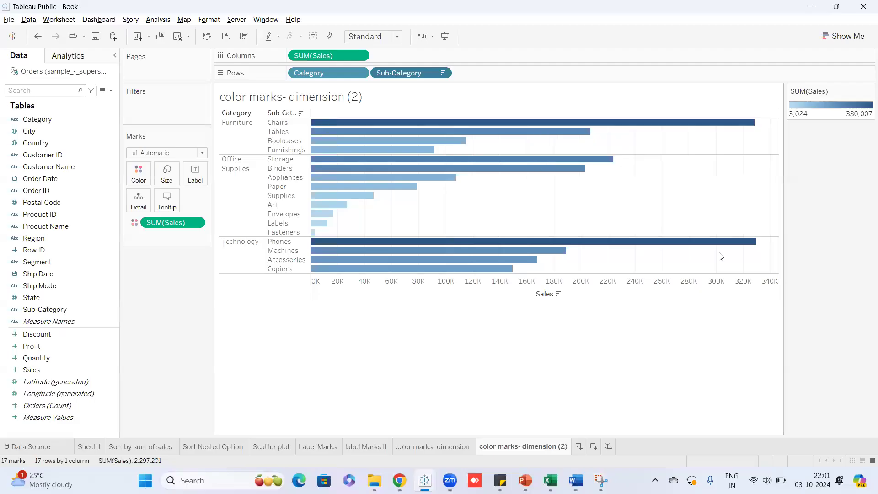
mouse_move(731, 245)
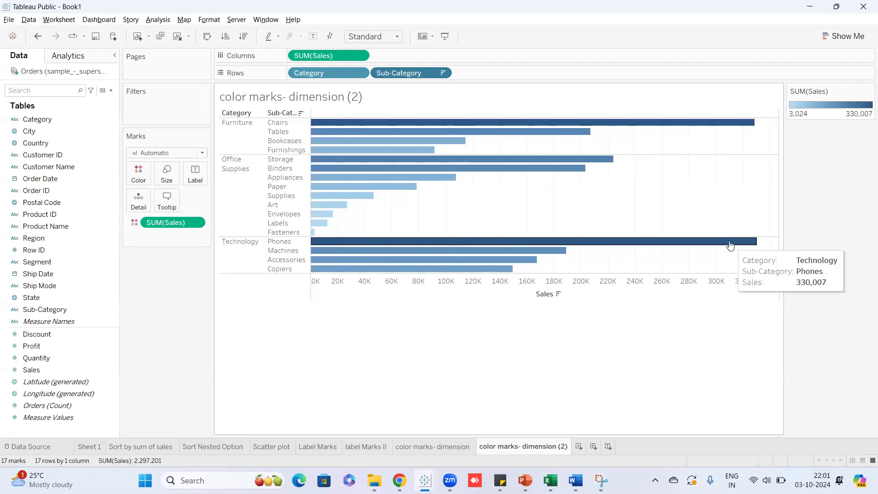
mouse_move(538, 160)
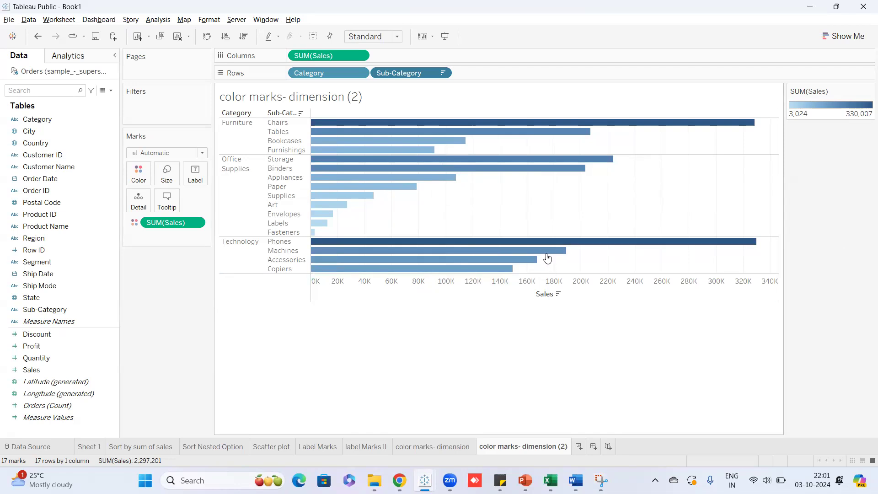
mouse_move(546, 256)
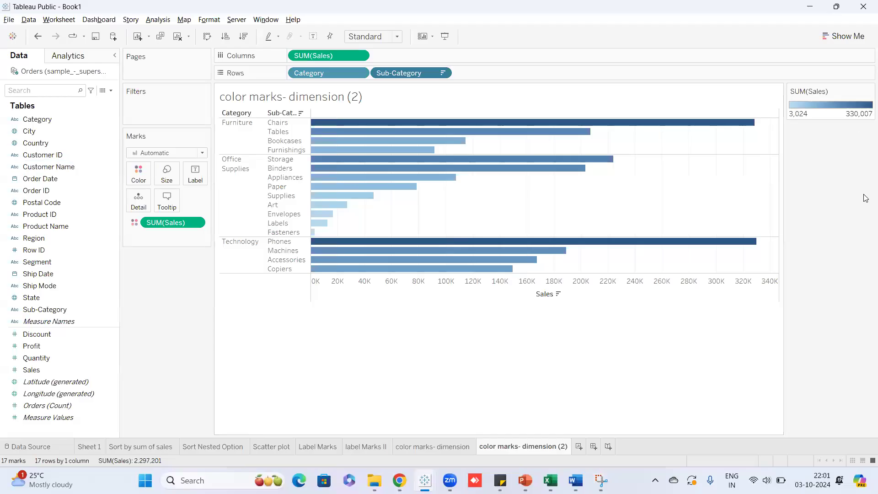
left_click(55, 250)
mouse_move(823, 101)
left_click(414, 448)
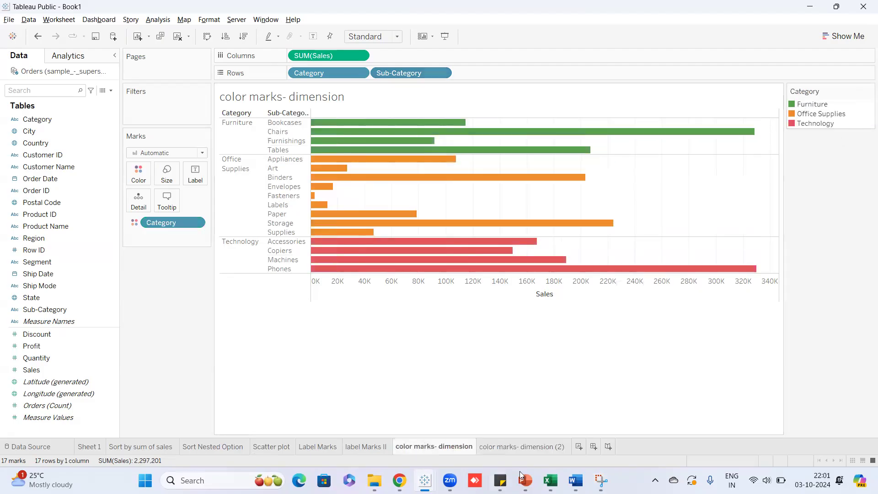
left_click(529, 446)
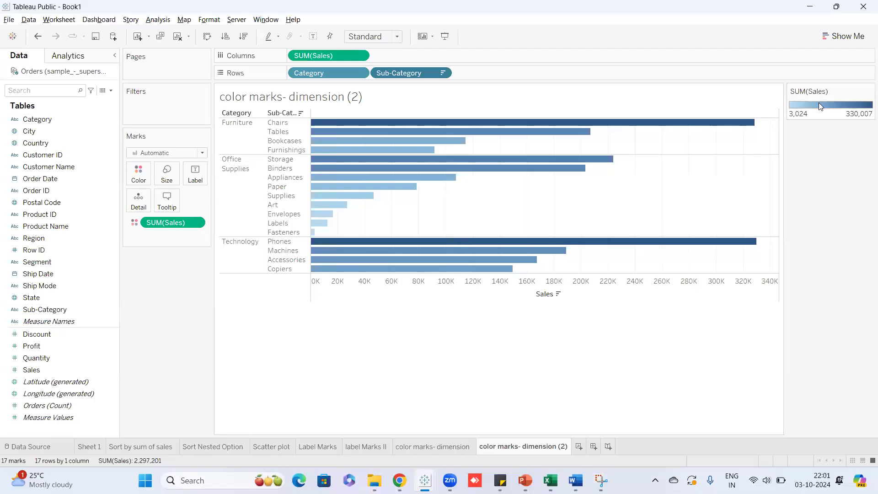
Open Edit Colors for SUM(Sales), pick Orange-Blue Diverging, and show the Advanced options.
left_click(869, 92)
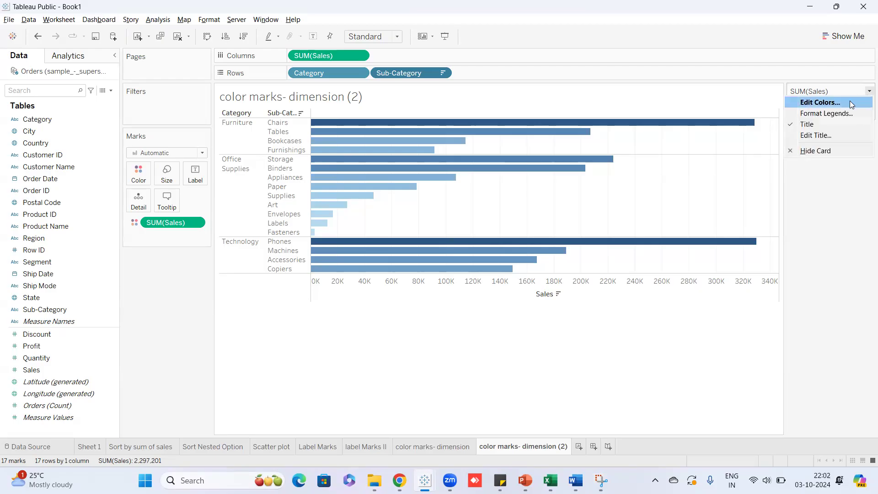
left_click(850, 102)
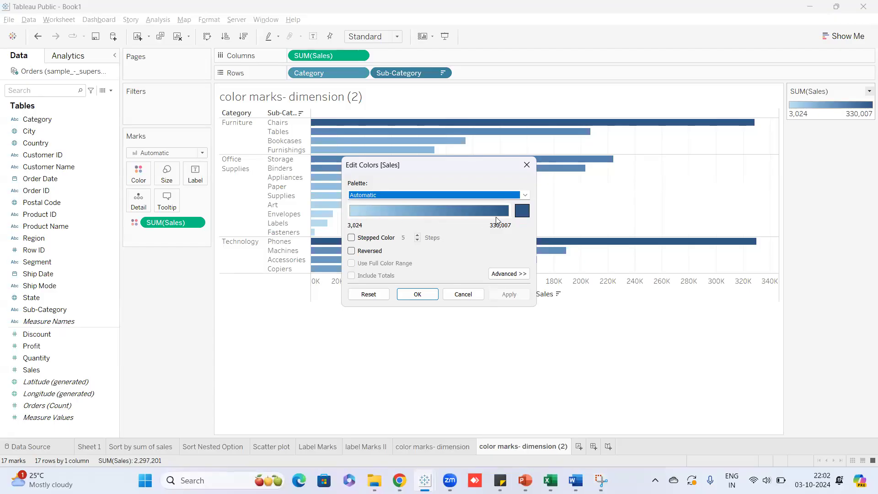
left_click(525, 200)
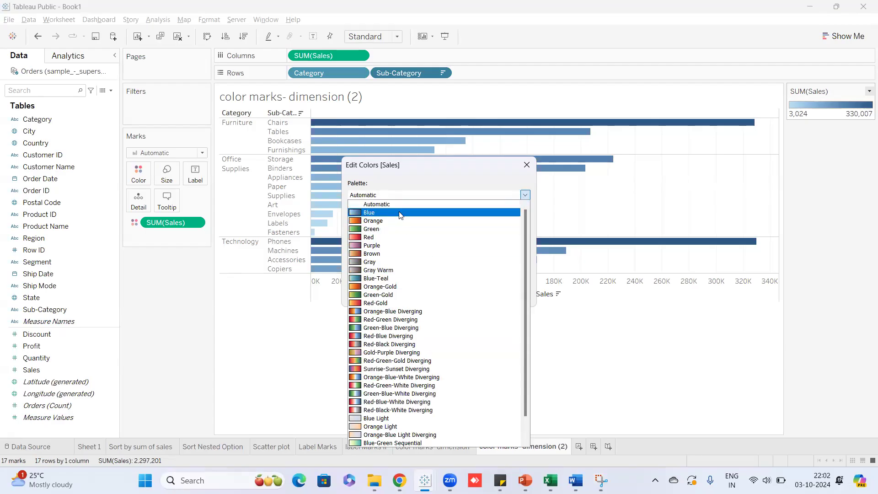
left_click(381, 313)
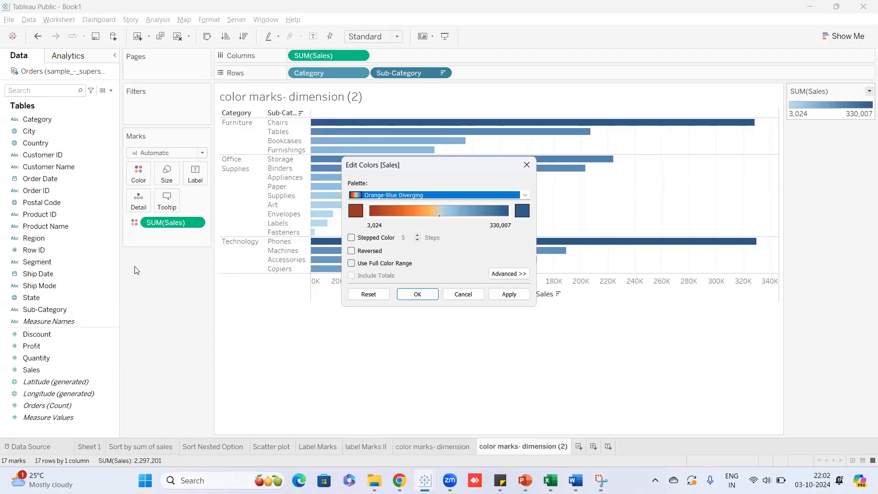
left_click(509, 275)
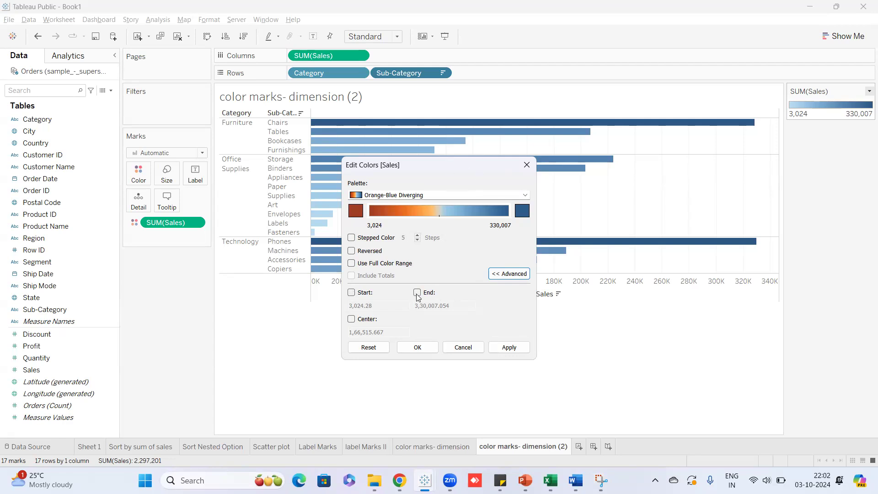
Toggle the Center checkbox and the Advanced options in the Edit Colors dialog.
left_click(351, 319)
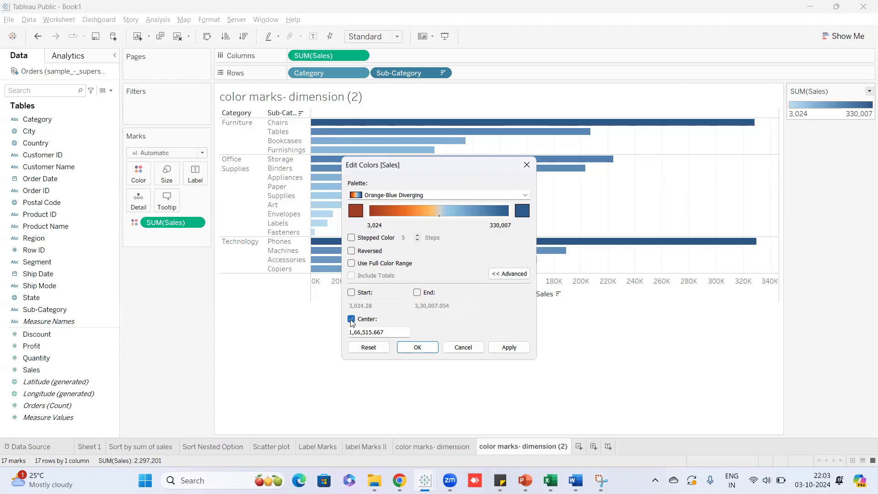
left_click(352, 319)
left_click(352, 319)
left_click_drag(397, 331, 344, 329)
left_click(352, 319)
left_click(513, 273)
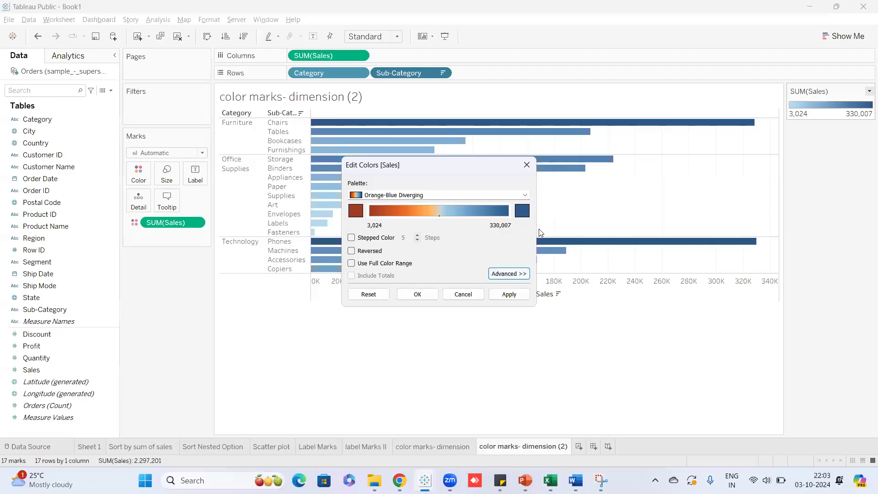
left_click(526, 275)
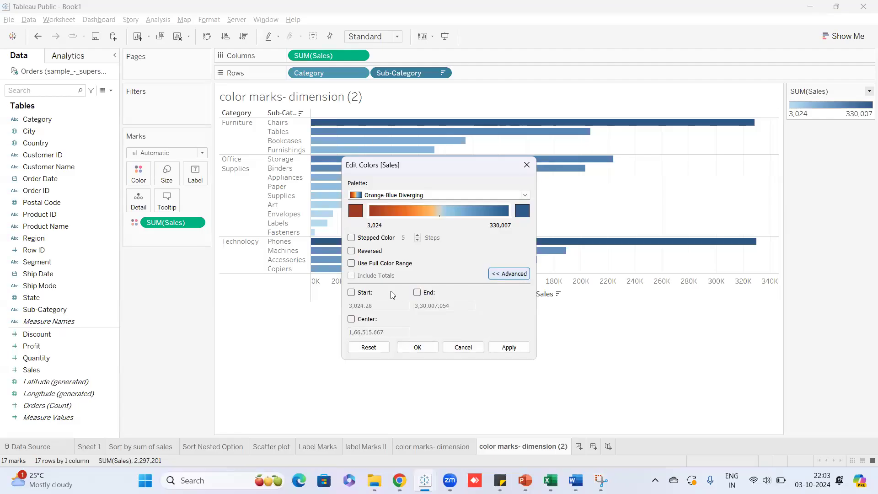
Centre the Orange-Blue Diverging palette at 50000, apply it, then reset the colours.
left_click(351, 320)
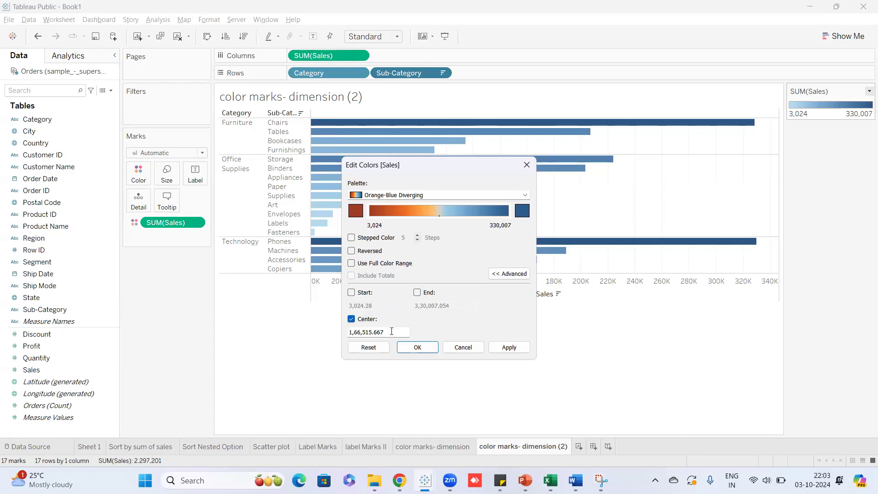
double_click(363, 337)
key("BackSpace")
type("50000")
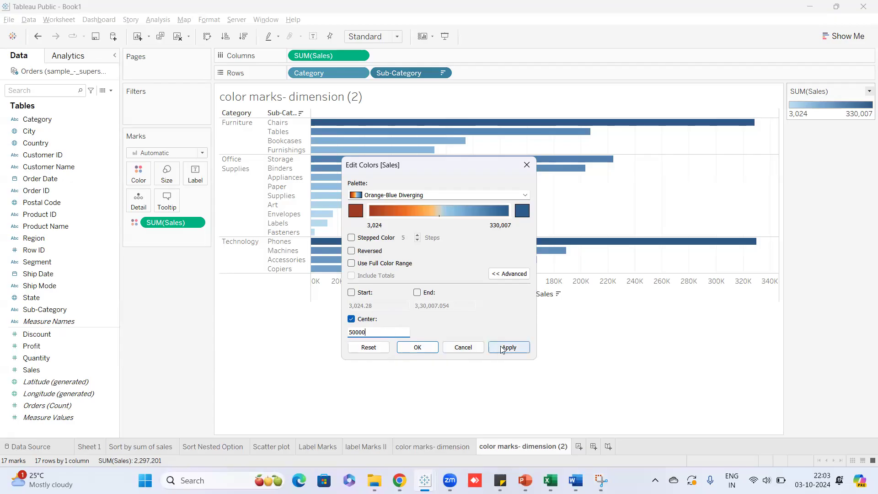
left_click(519, 348)
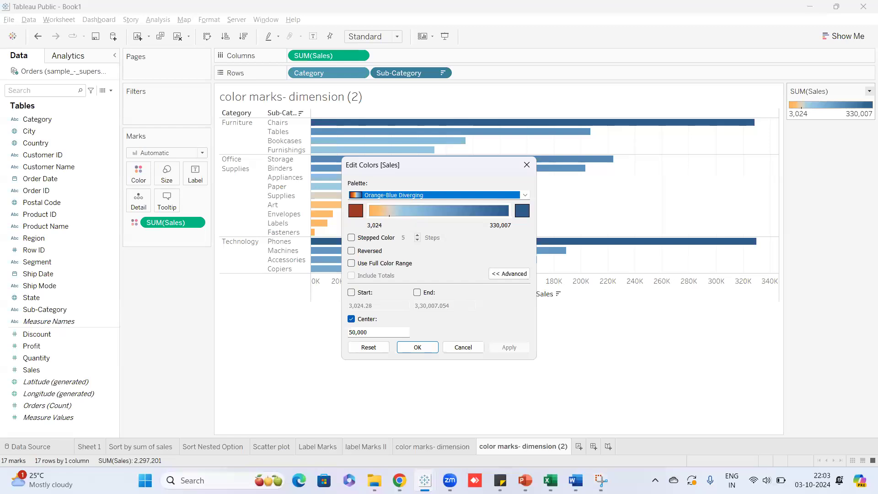
left_click(389, 349)
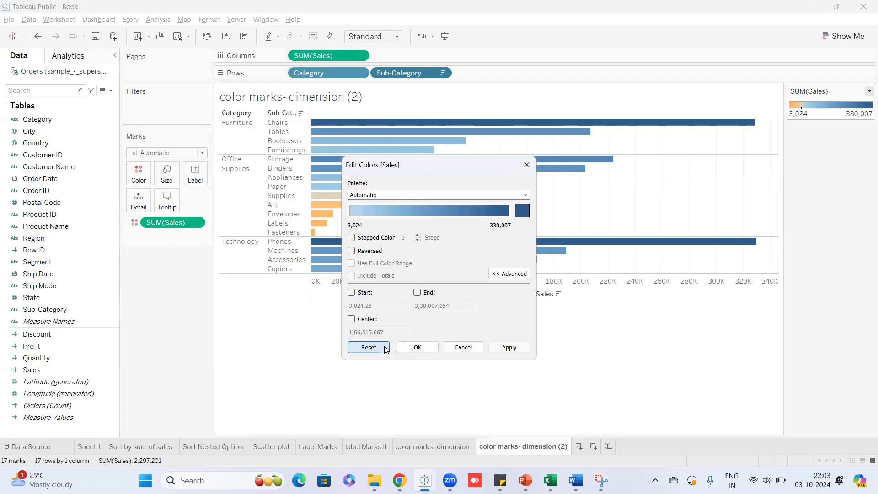
Switch to Red-Blue Diverging centred at 50000, apply, and confirm with OK.
left_click(526, 197)
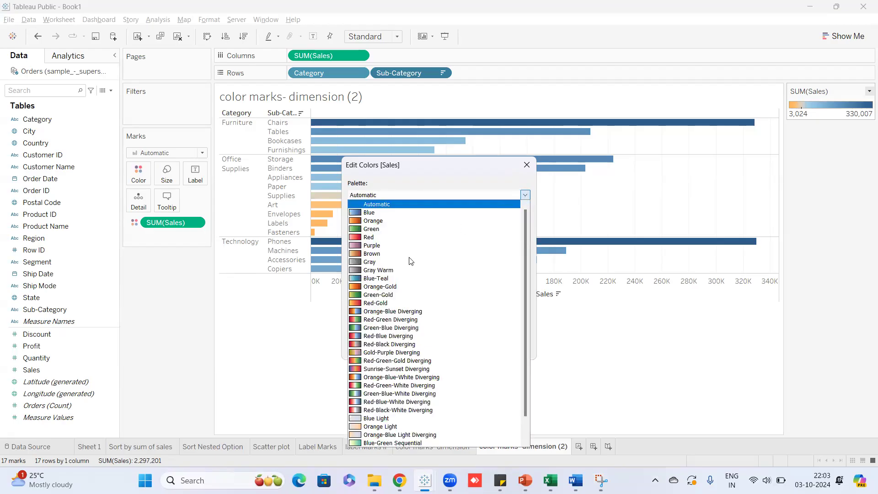
left_click(385, 336)
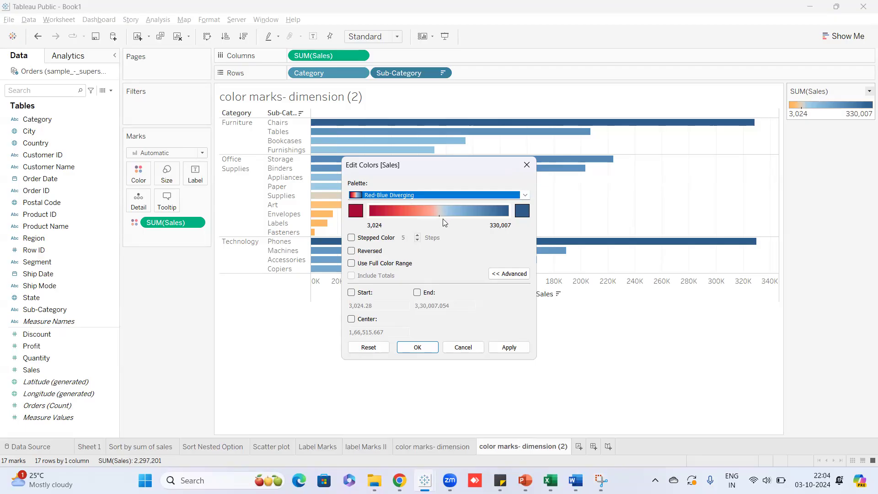
left_click(351, 319)
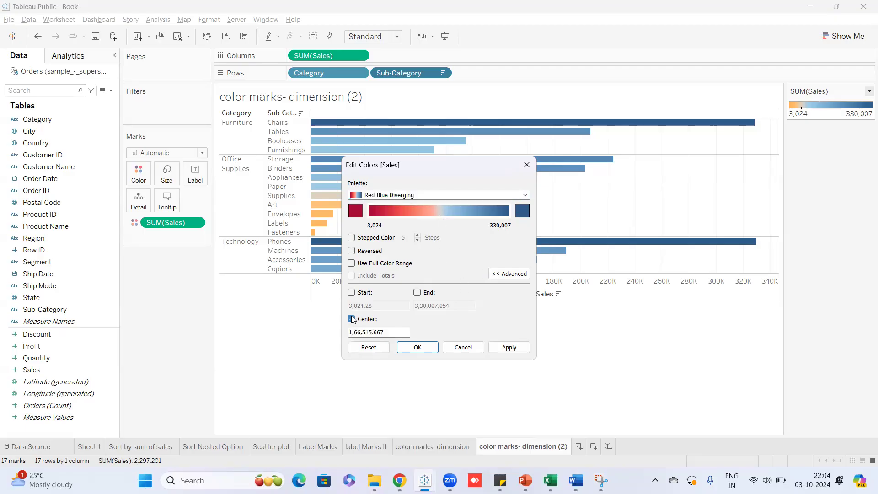
left_click_drag(385, 332, 334, 332)
type("50000")
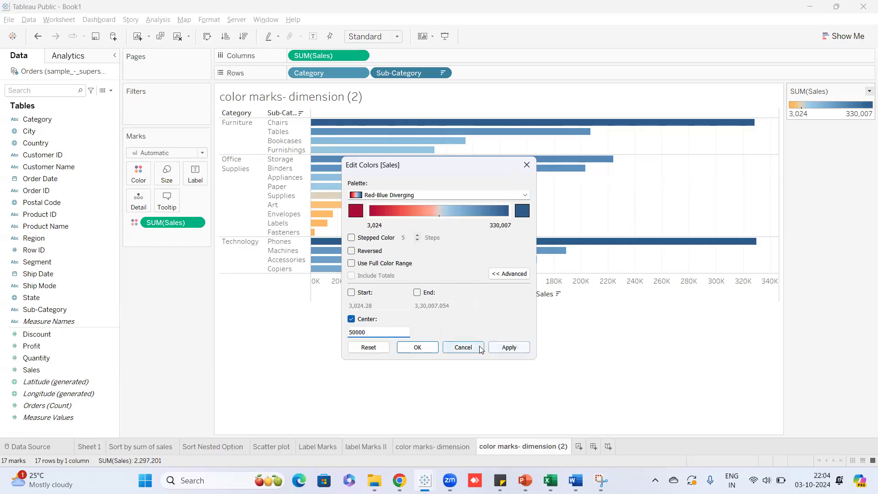
left_click(507, 347)
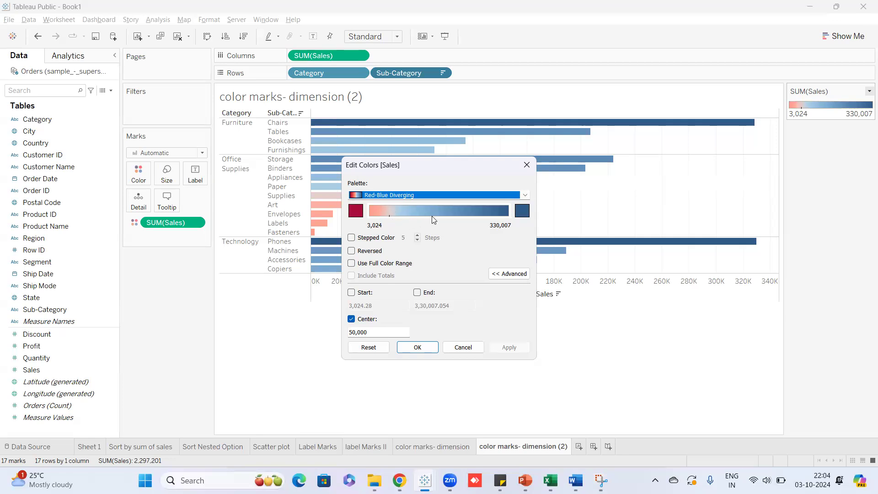
left_click(417, 347)
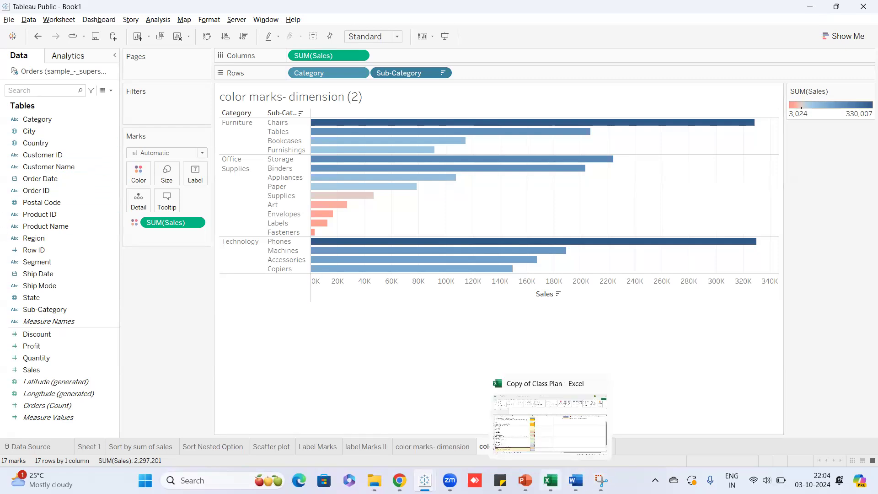
mouse_move(525, 481)
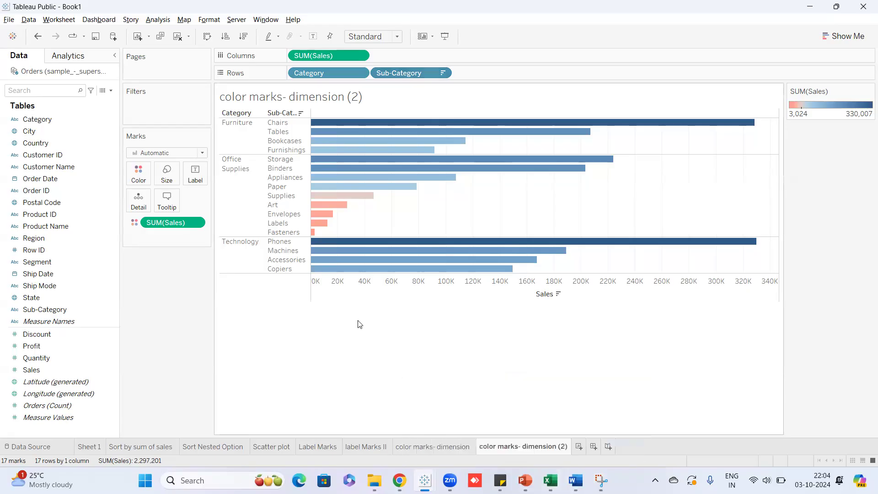
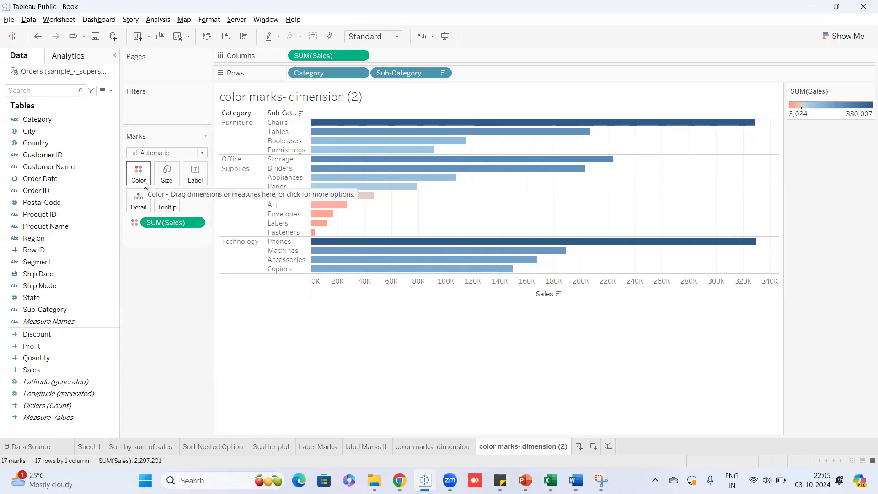
Check both 'color marks- dimension' sheets, then add a new blank worksheet, Sheet 9.
left_click(417, 448)
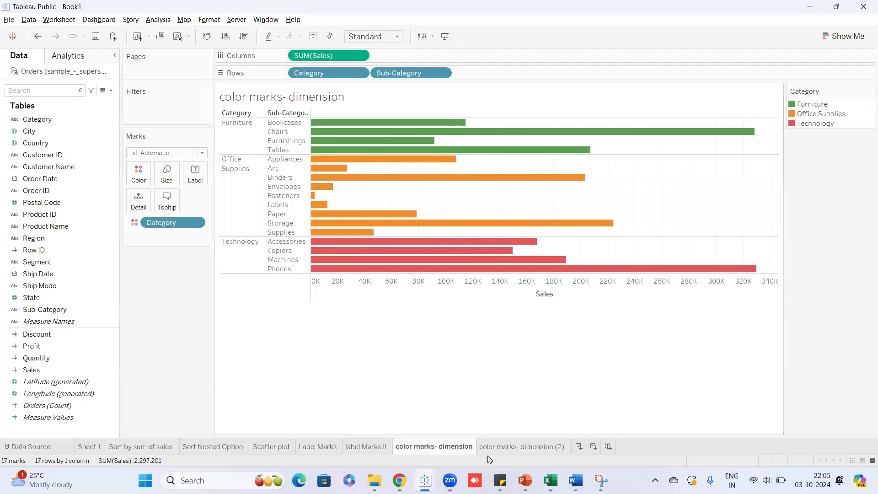
left_click(508, 447)
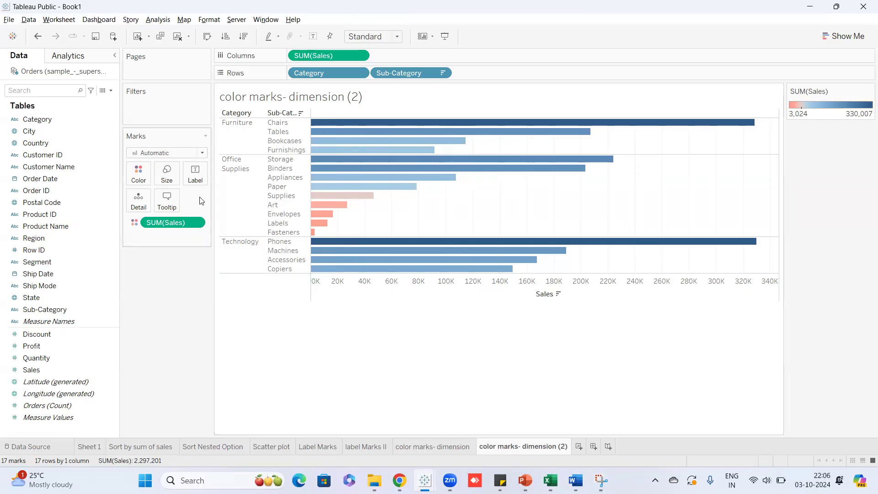
left_click(579, 449)
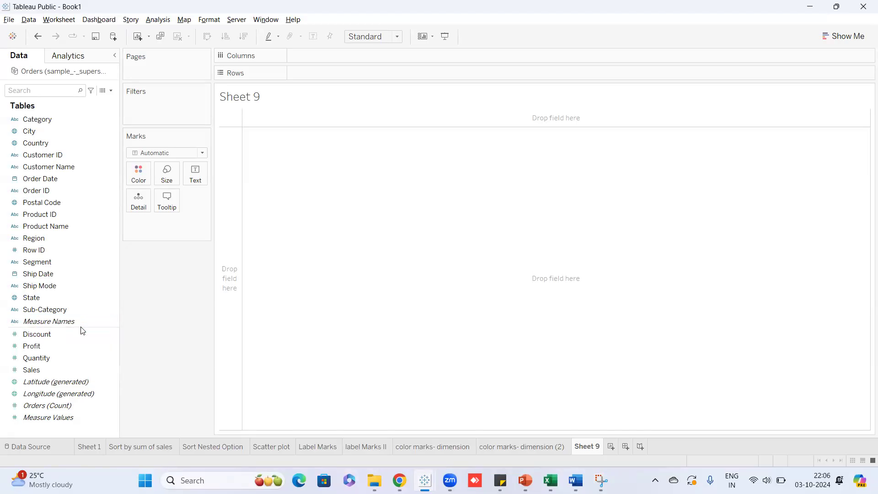
Plot Sales against Profit with swapped axes and one filled circle per Product ID.
mouse_move(39, 369)
left_mouse_down()
mouse_move(325, 87)
mouse_move(320, 71)
left_mouse_up()
left_click_drag(16, 346, 309, 56)
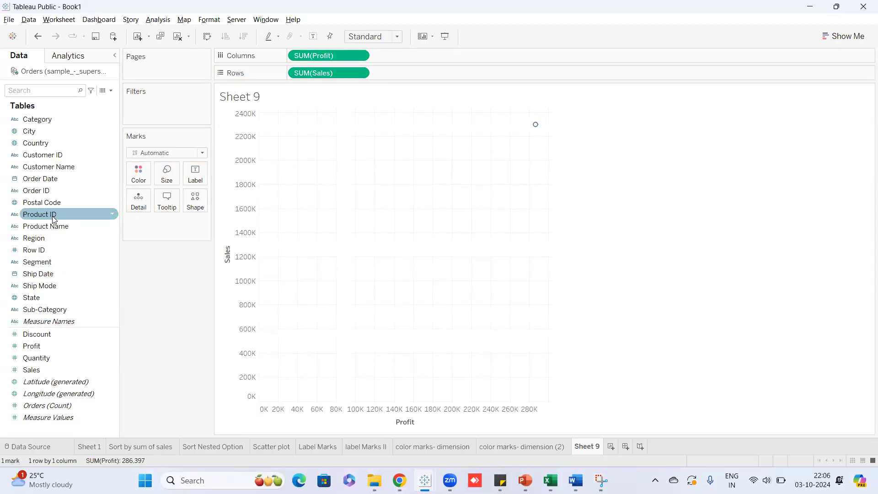
mouse_move(54, 220)
left_mouse_down()
mouse_move(355, 208)
mouse_move(166, 224)
left_mouse_up()
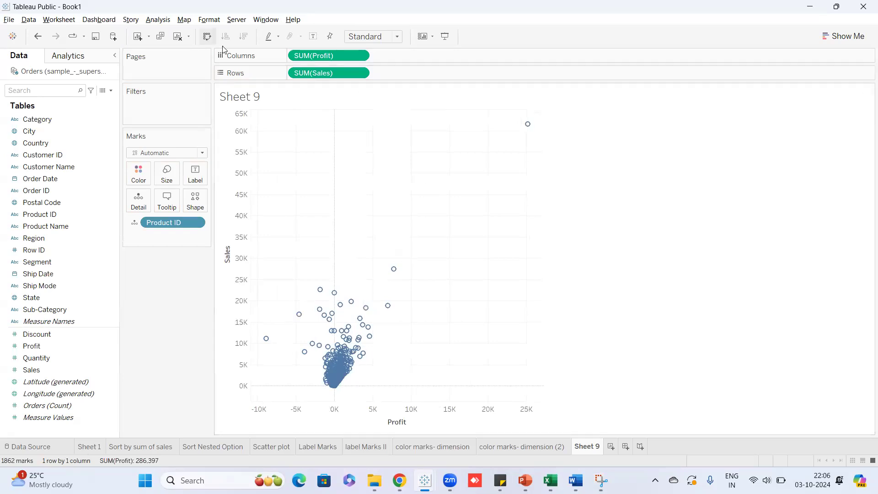
left_click(207, 36)
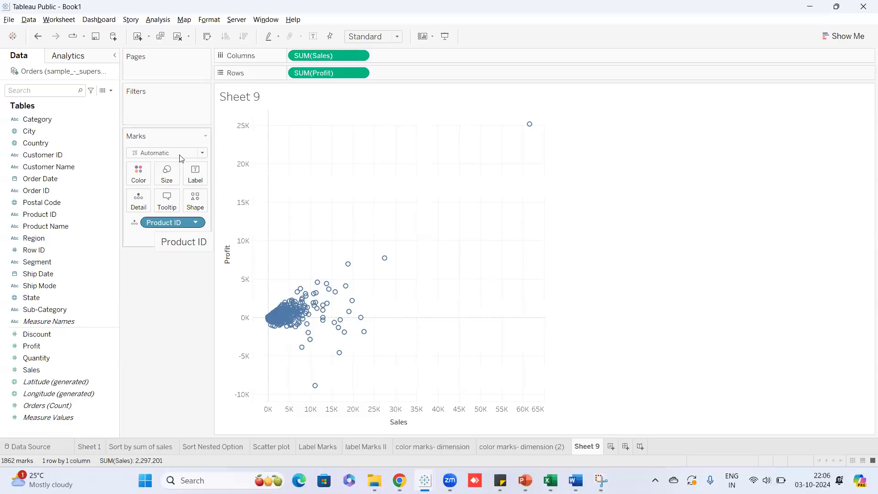
left_click(203, 154)
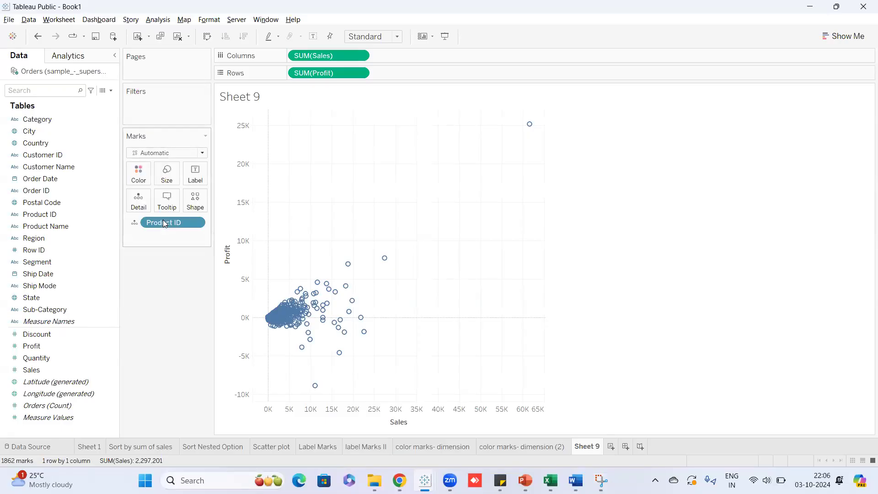
left_click(163, 223)
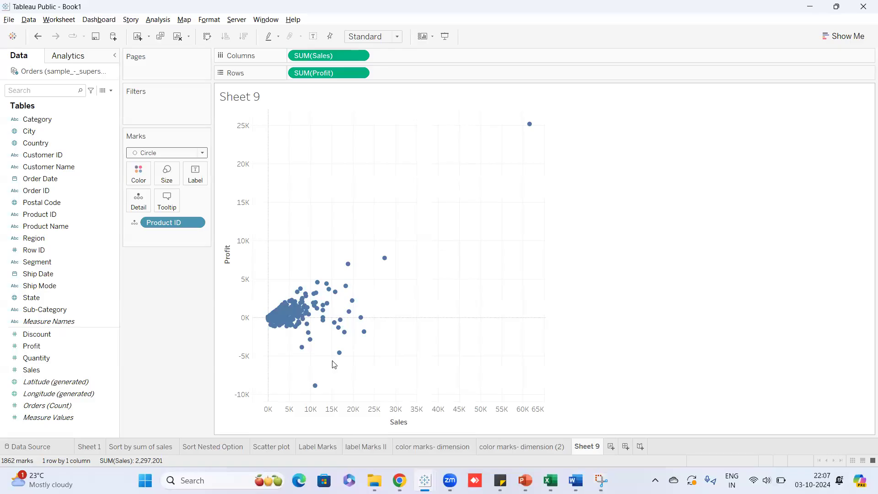
Try sizing the circles by SUM(Sales), then undo it with Ctrl+Z.
mouse_move(343, 360)
mouse_move(531, 125)
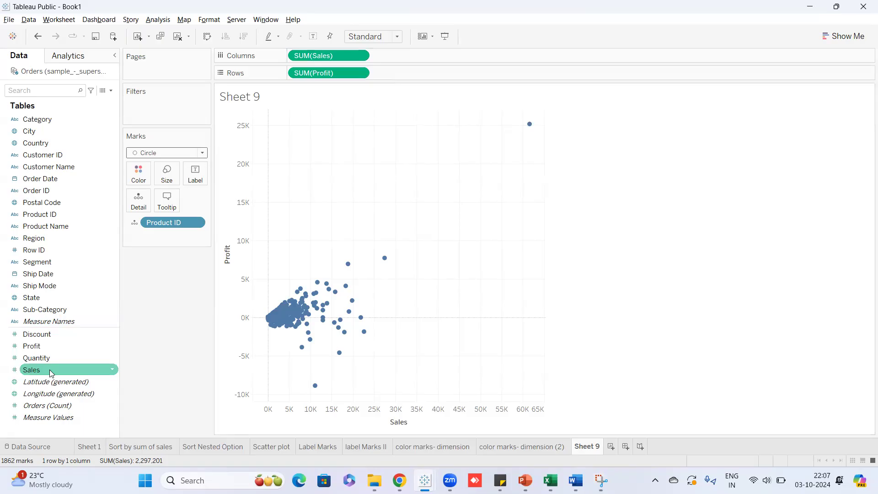
left_click_drag(50, 373, 169, 180)
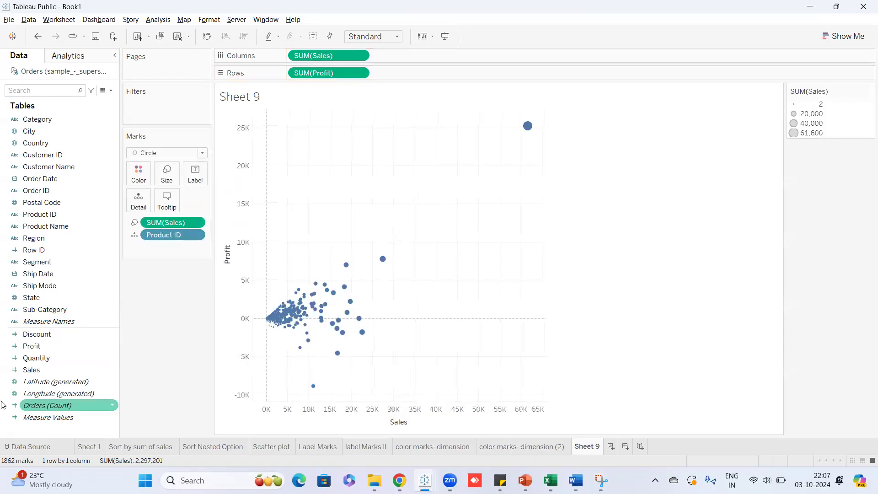
key("ctrl+z")
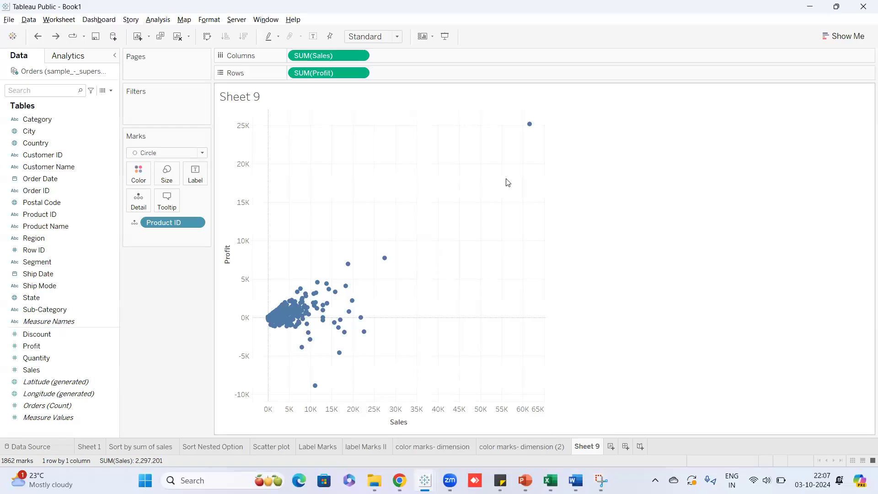
Set the view fit to Fit Height, then to Entire View.
left_click(366, 36)
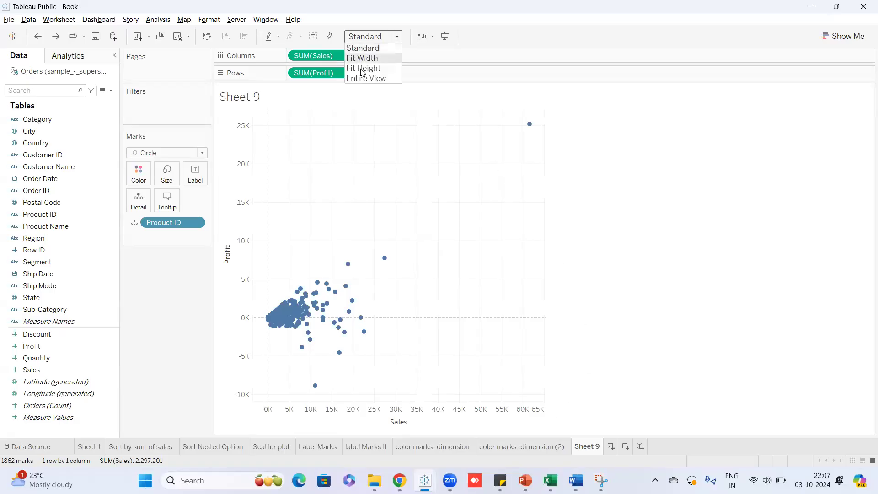
left_click(363, 68)
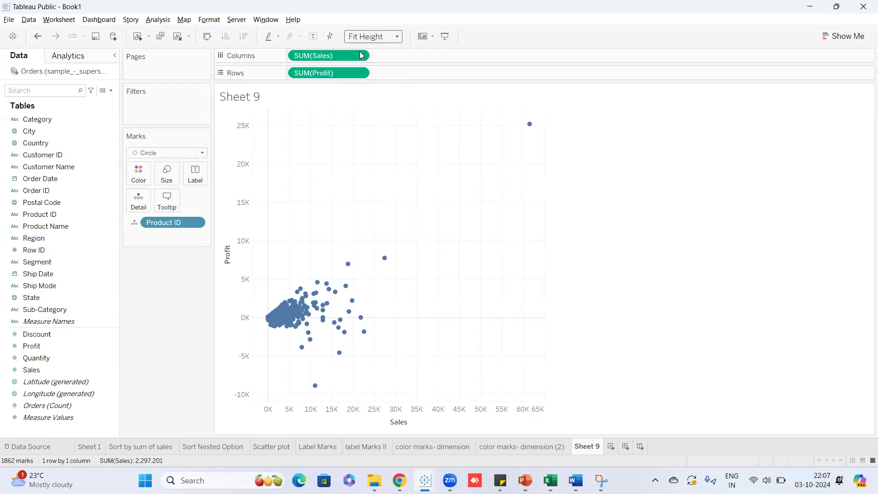
left_click(371, 36)
left_click(364, 78)
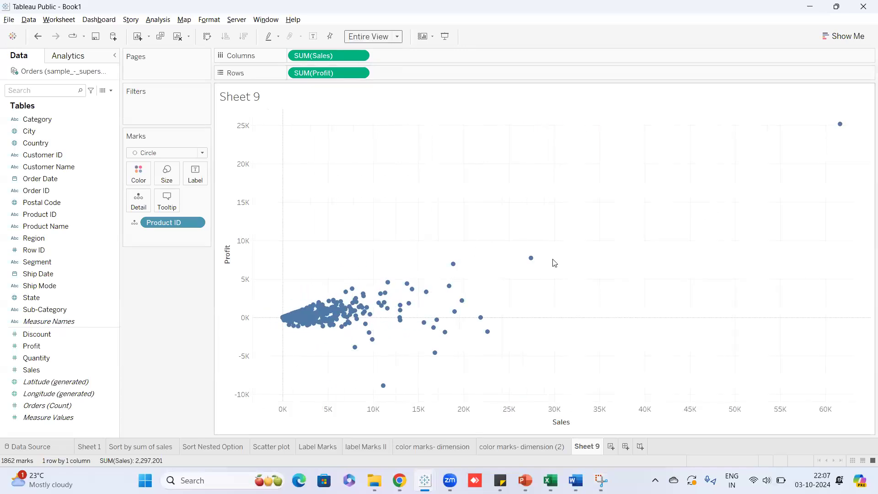
mouse_move(532, 259)
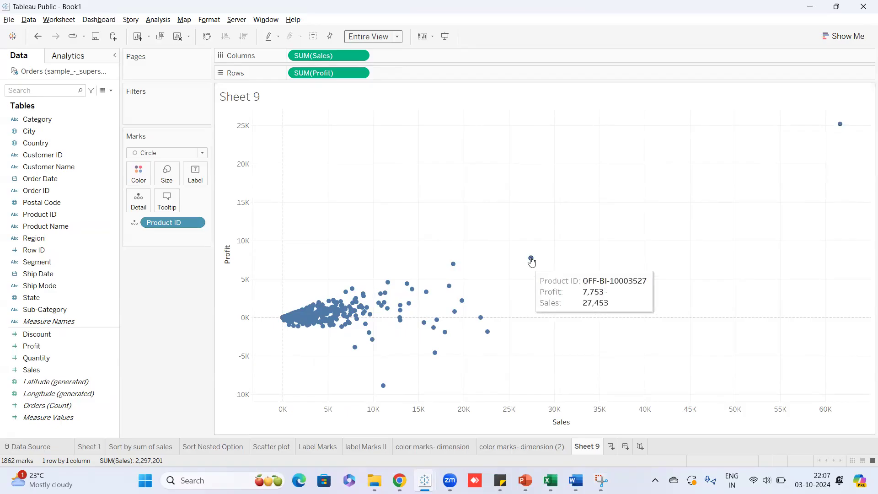
mouse_move(447, 287)
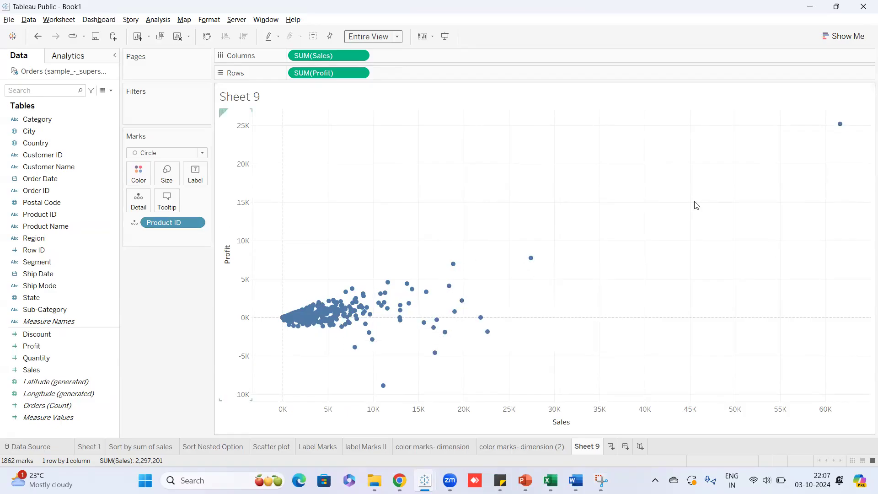
mouse_move(840, 126)
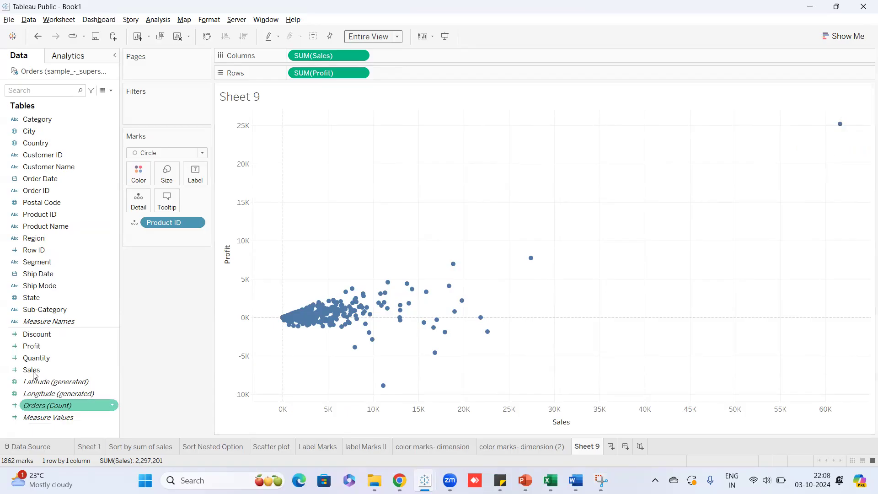
Drop Sales onto Size so circles scale by SUM(Sales), then check the size legend's menu.
left_click_drag(53, 370, 168, 172)
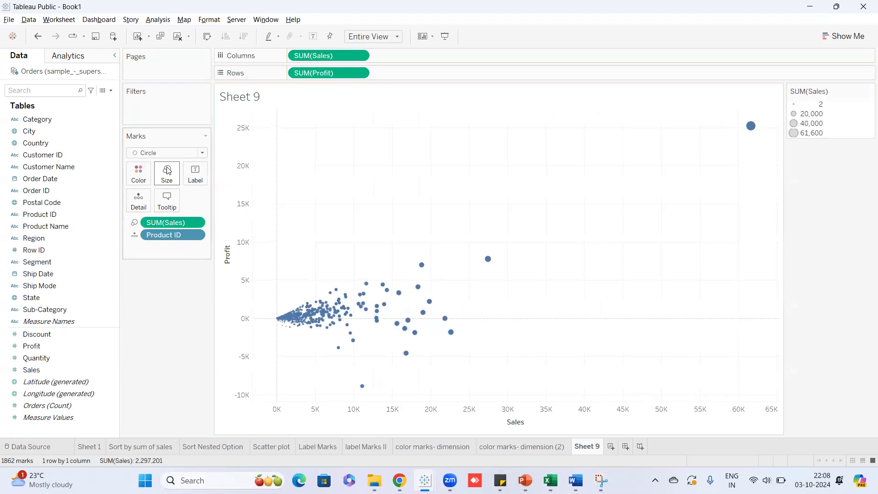
mouse_move(753, 126)
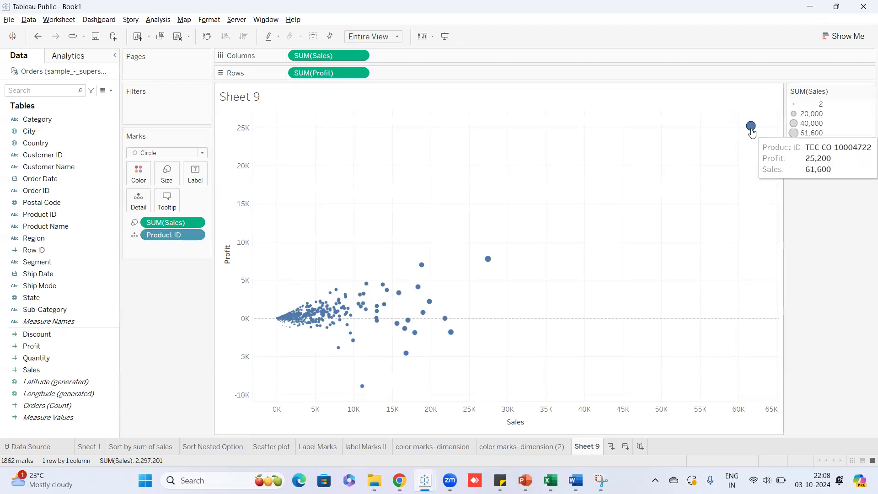
left_click(865, 93)
left_click(864, 93)
left_click(867, 93)
left_click(867, 93)
left_click(867, 93)
left_click(867, 92)
left_click(867, 93)
left_click(849, 216)
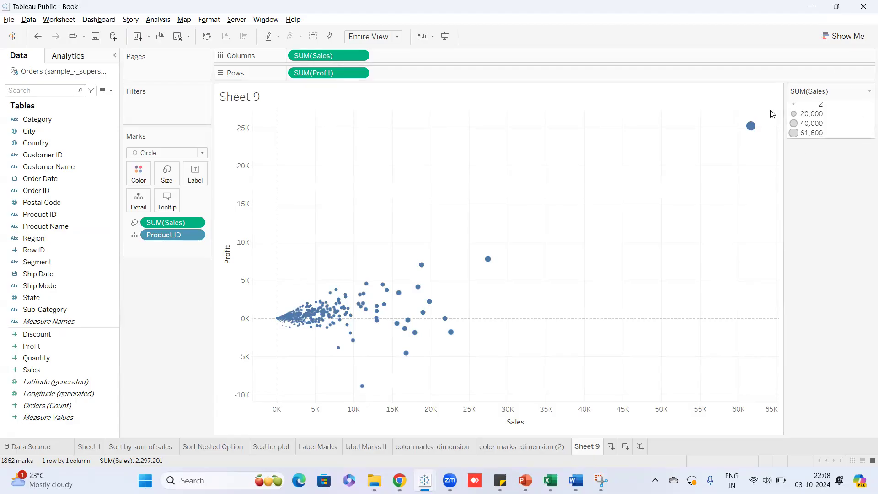
left_click(865, 91)
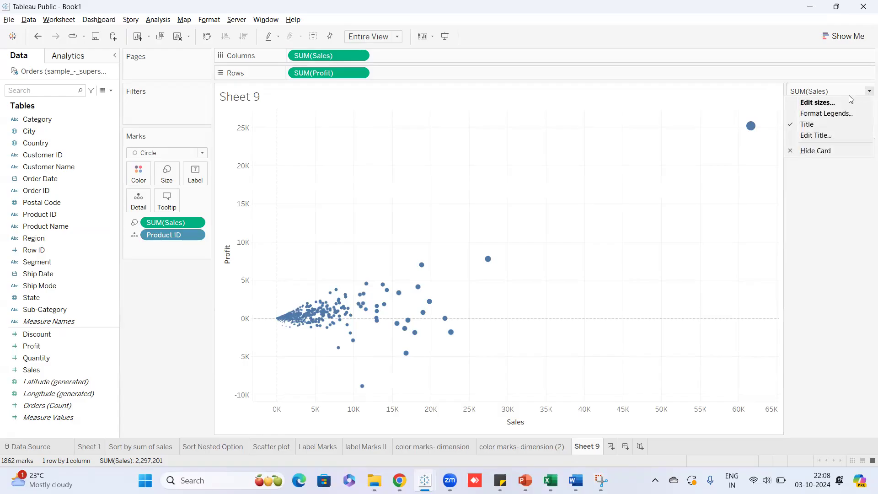
left_click(845, 102)
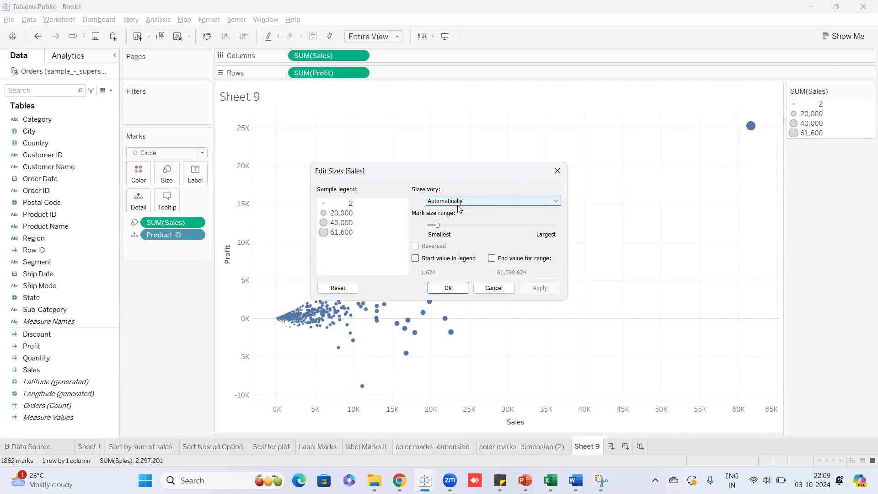
left_click_drag(437, 226, 457, 225)
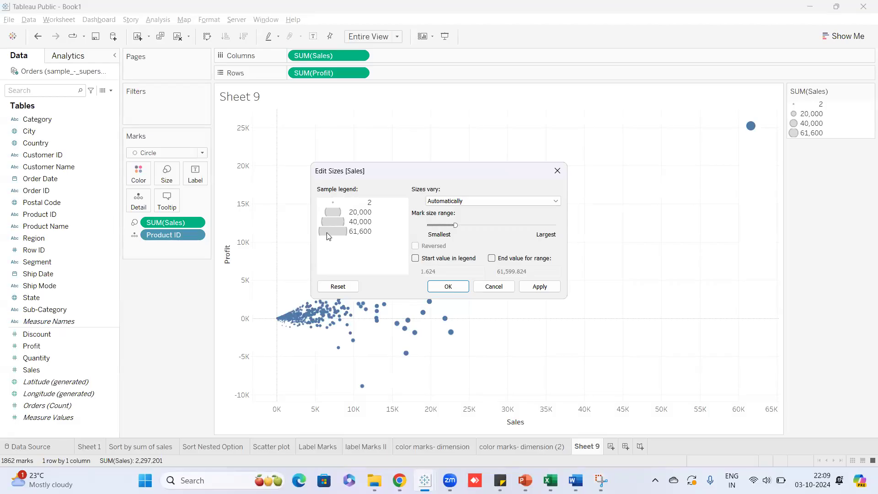
left_click(448, 286)
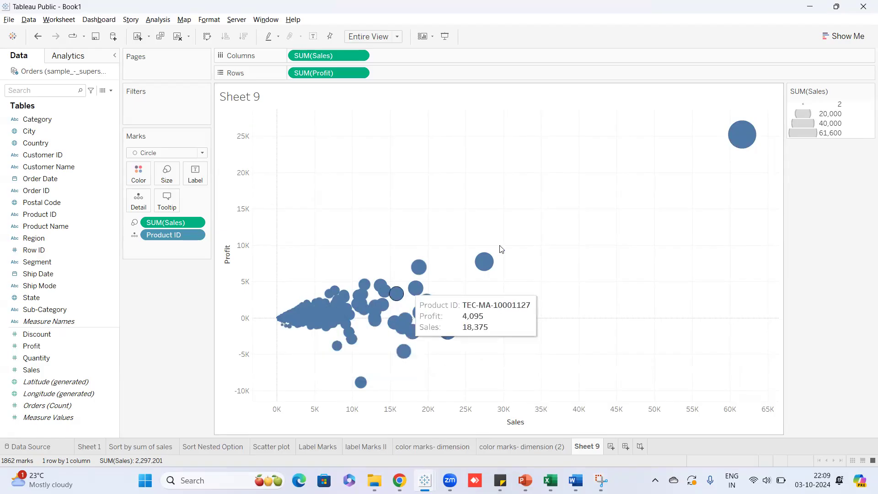
key("ctrl+b")
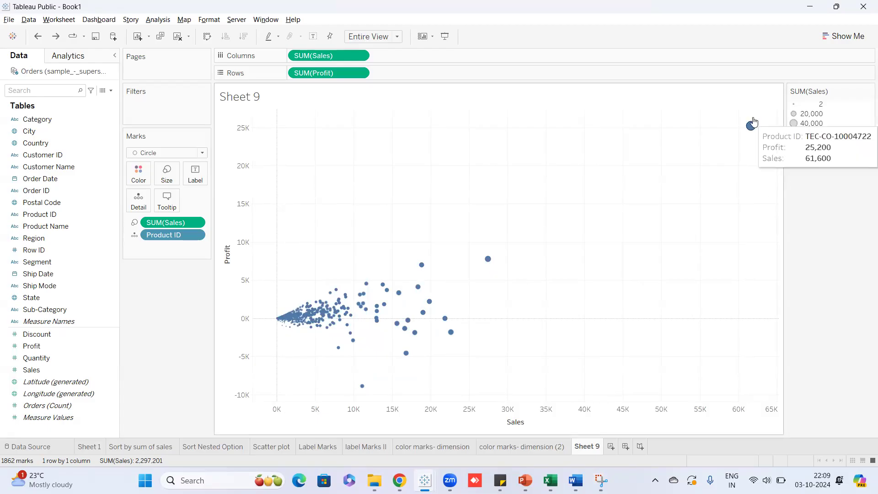
Rename the Sheet 9 tab to 'size Marks'.
mouse_move(751, 130)
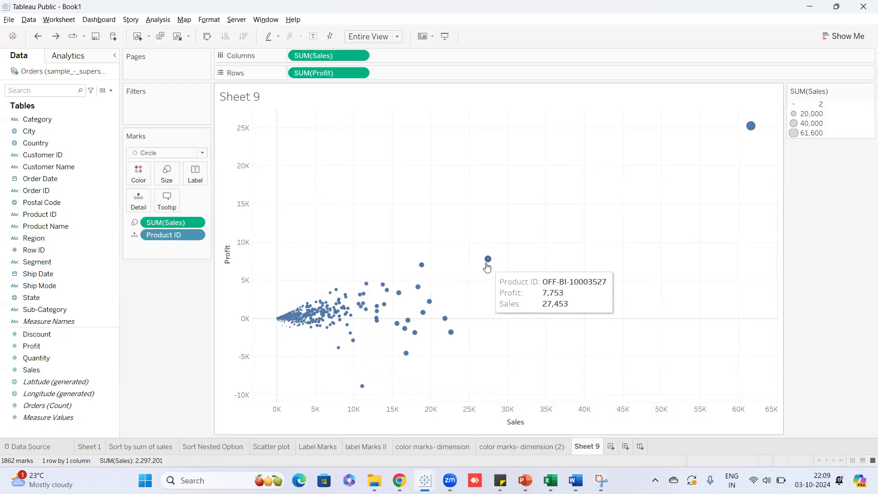
mouse_move(422, 268)
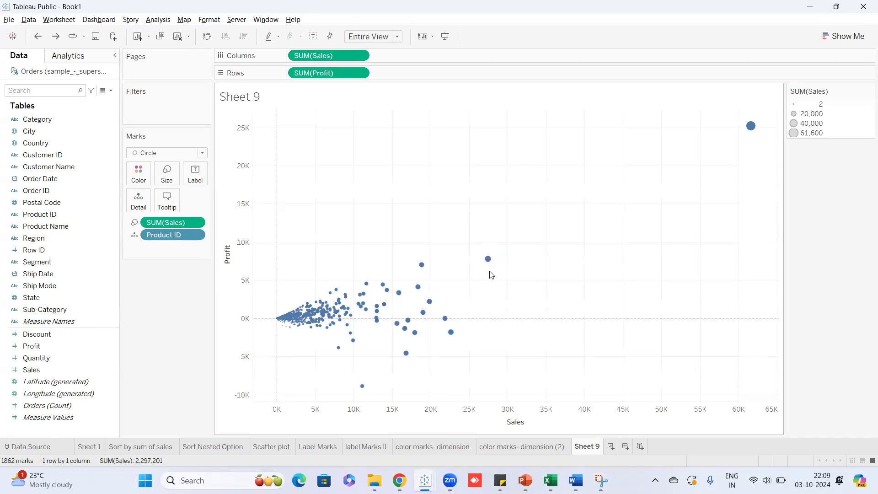
mouse_move(481, 254)
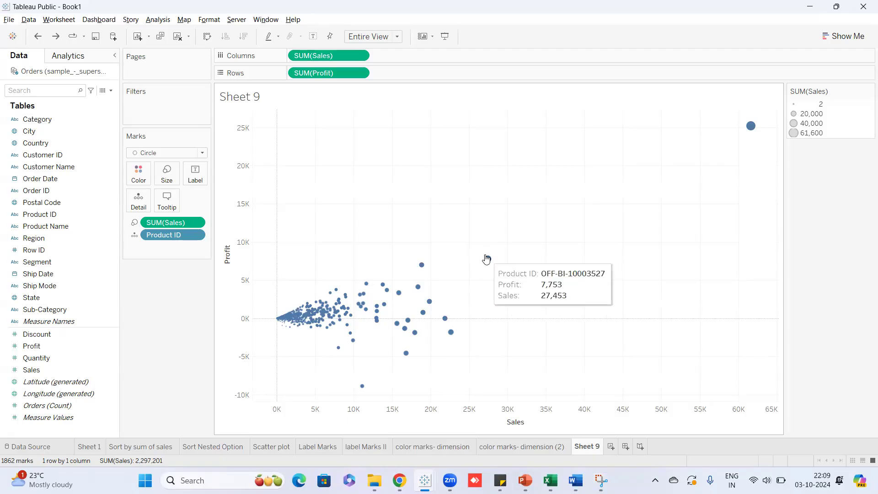
double_click(587, 447)
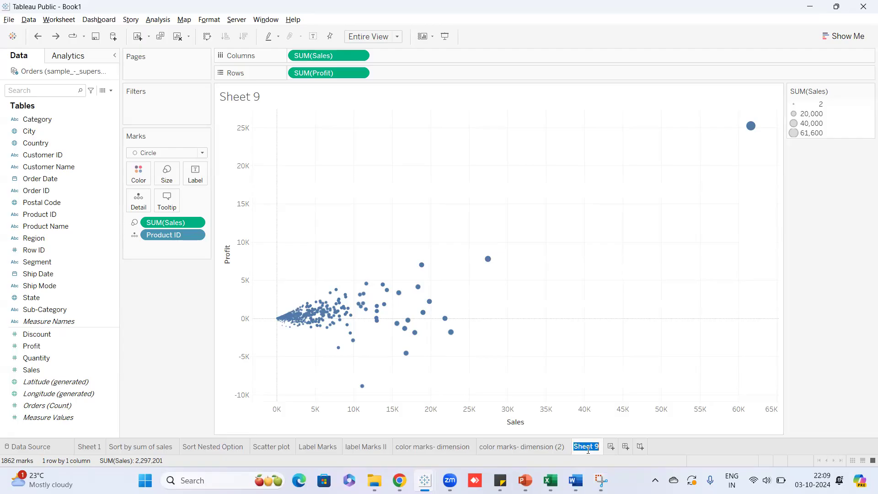
type("size")
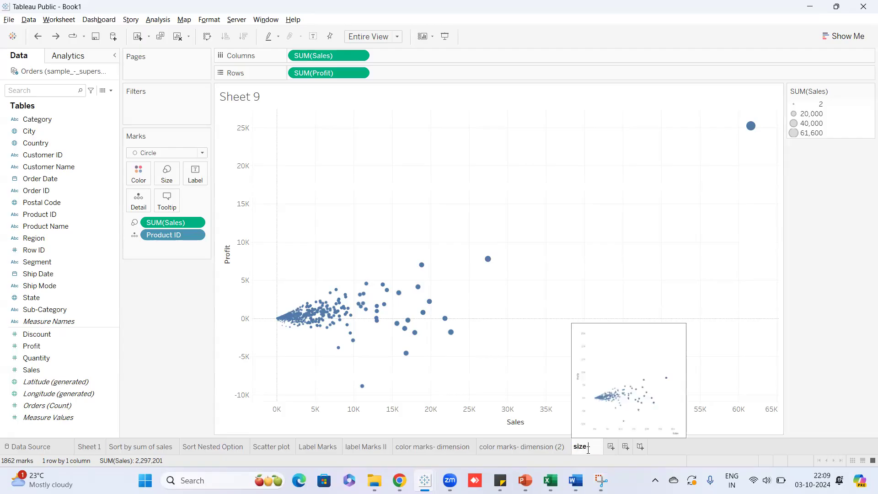
type(" Marks")
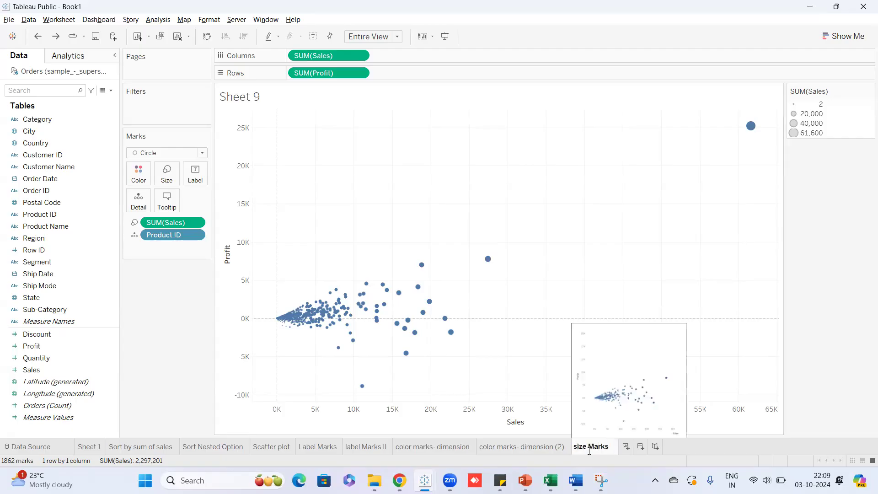
key("Return")
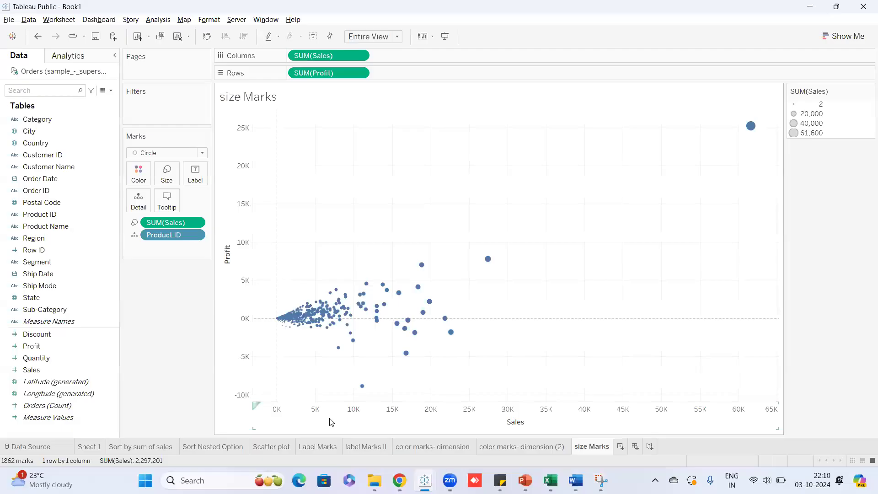
left_click(844, 36)
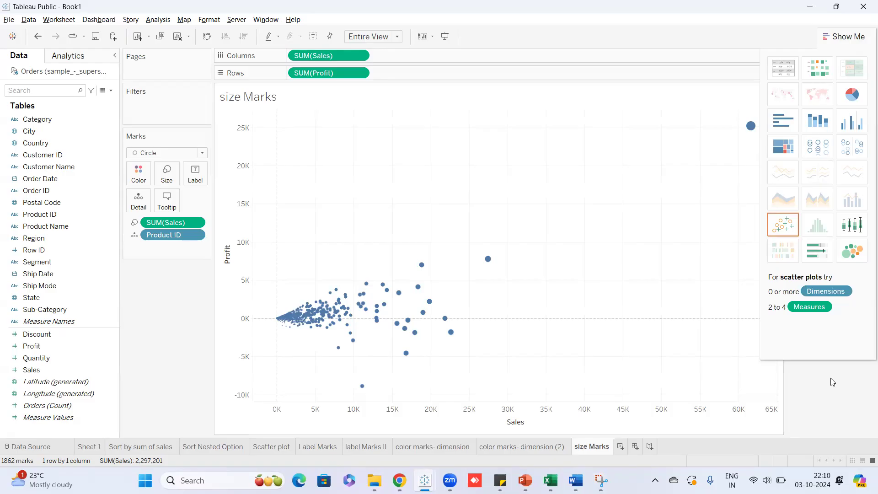
left_click(866, 37)
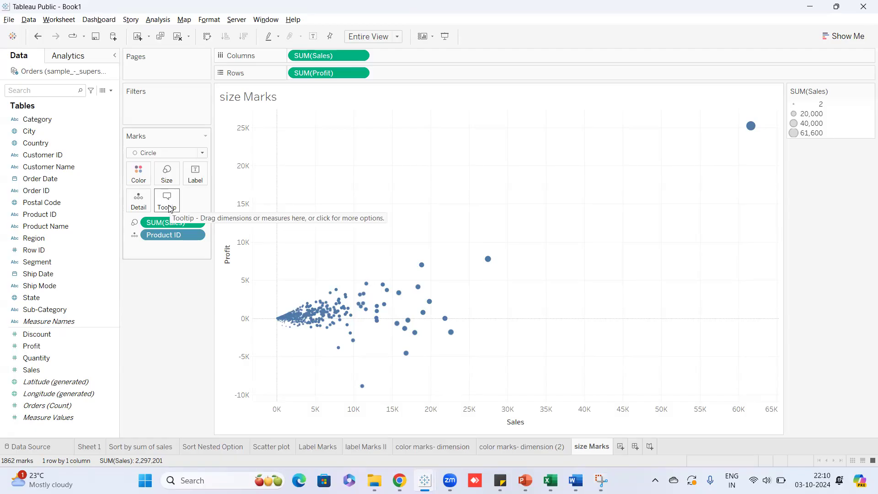
mouse_move(489, 269)
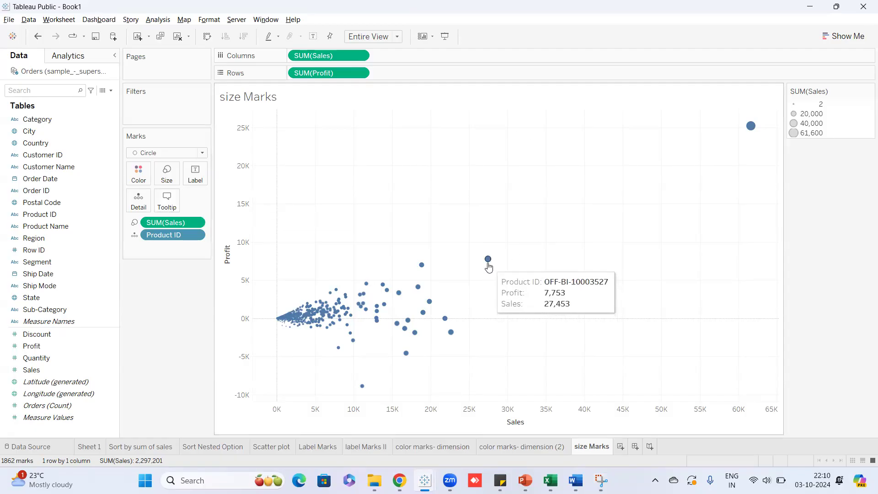
mouse_move(421, 274)
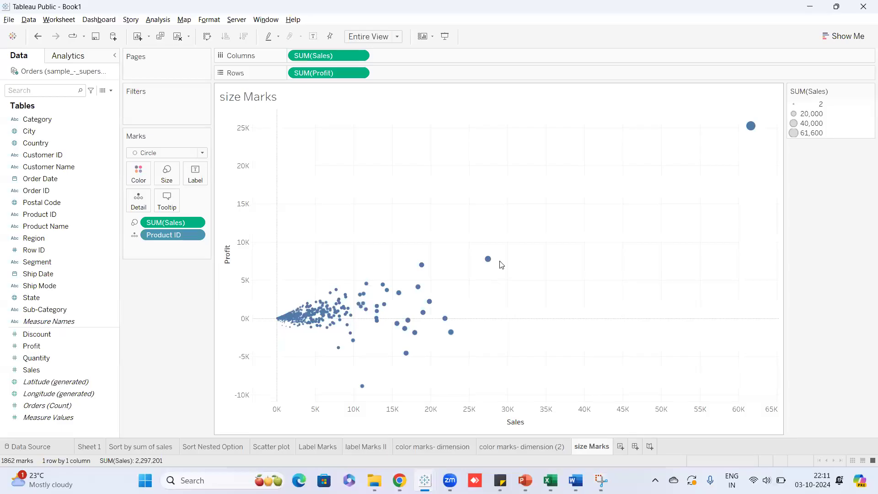
Open and enlarge the tooltip editor, setting all three tooltip lines to font size 16.
left_click(162, 206)
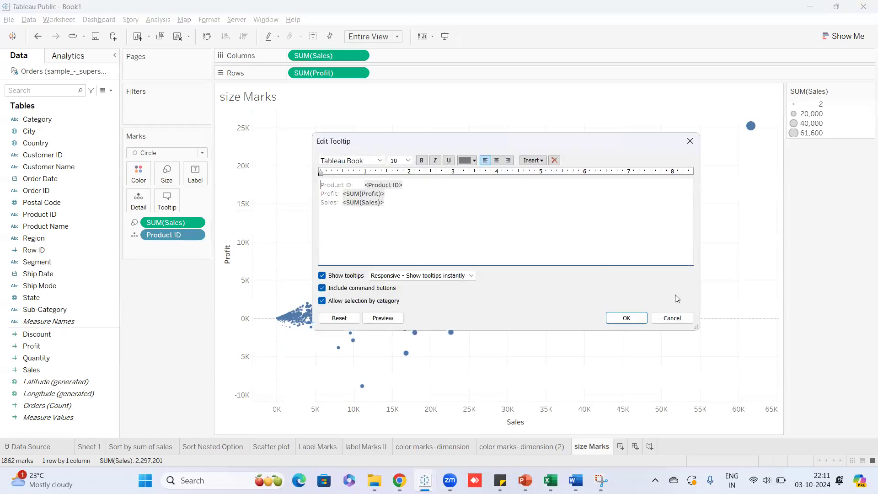
left_click(672, 318)
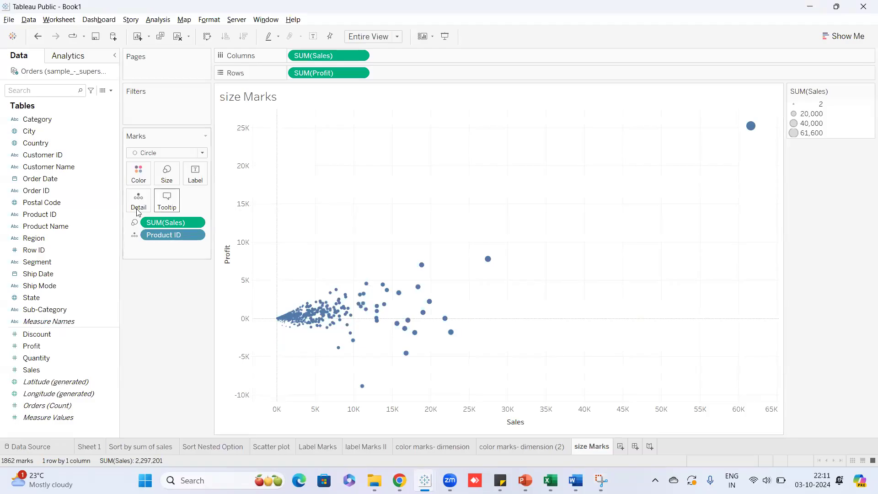
left_click(168, 209)
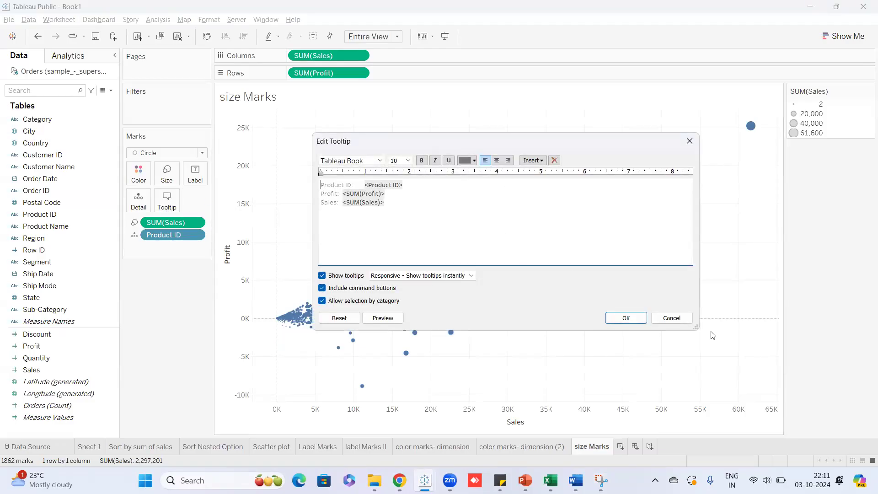
left_click_drag(700, 330, 804, 415)
left_click_drag(388, 204, 320, 184)
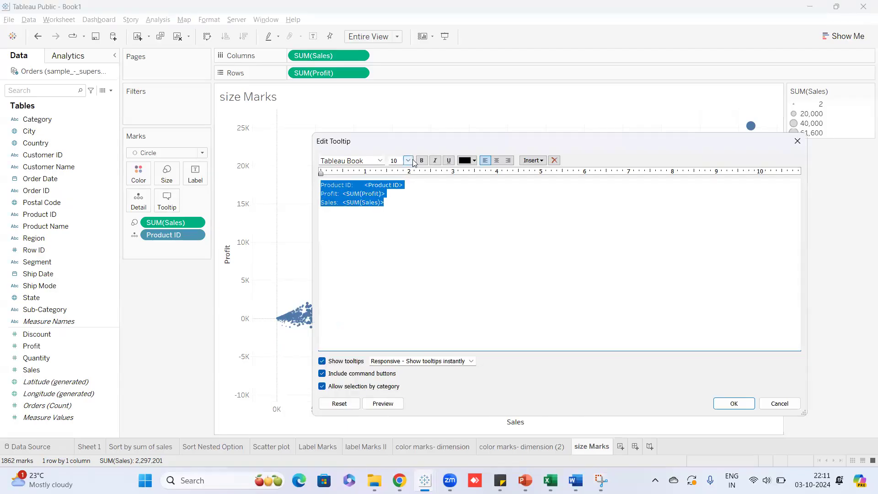
left_click(408, 160)
left_click(393, 221)
left_click(394, 258)
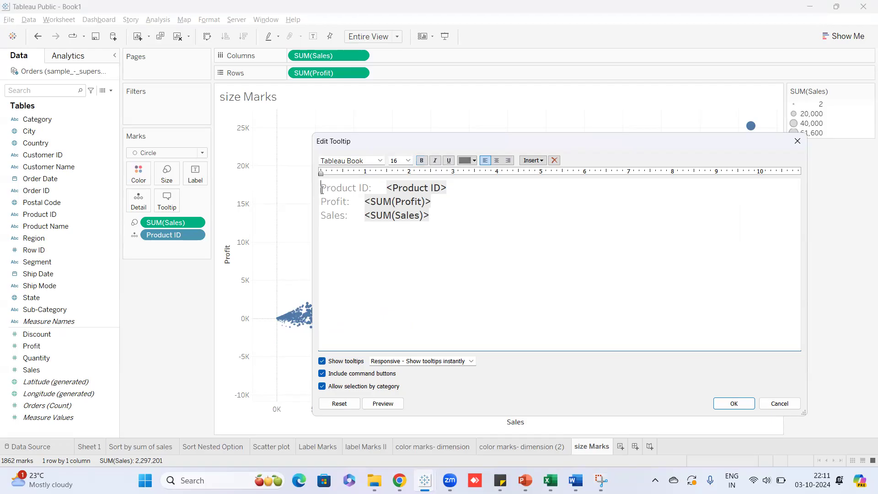
Select the Product ID label, Product ID field and Profit line text, then deselect.
left_click_drag(322, 191, 371, 191)
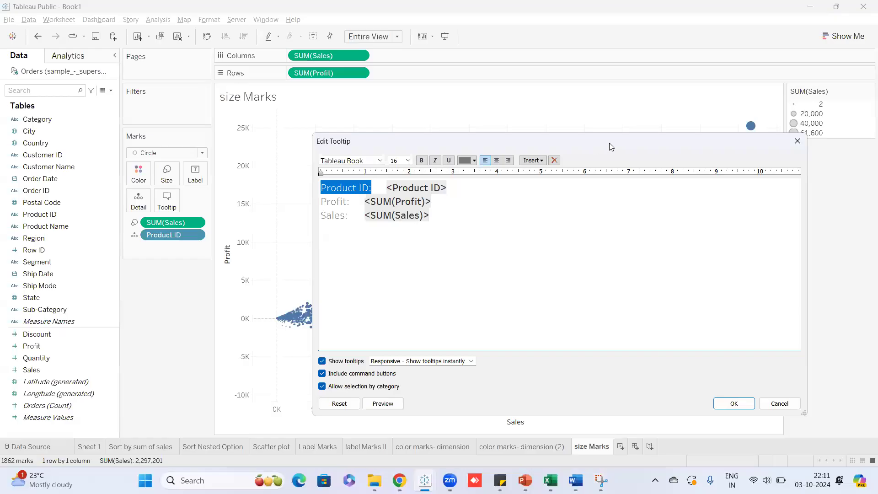
left_click(351, 195)
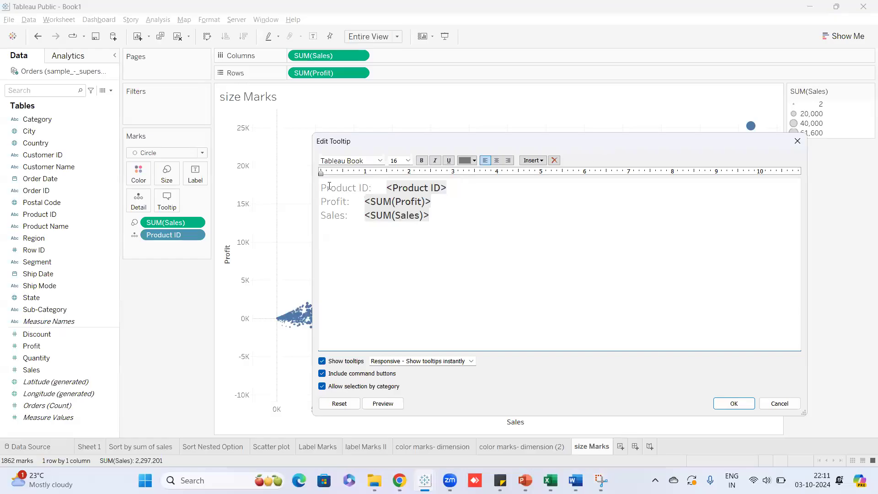
left_click_drag(320, 187, 372, 188)
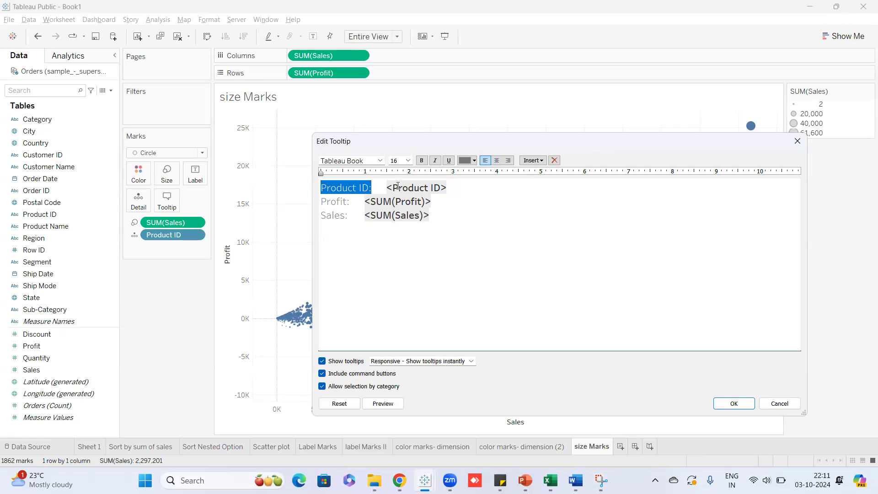
left_click_drag(387, 186, 460, 189)
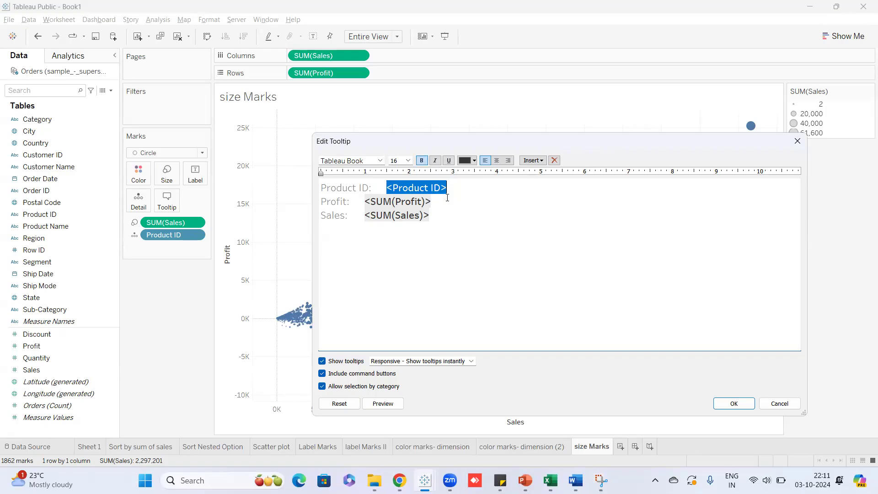
left_click_drag(324, 200, 442, 202)
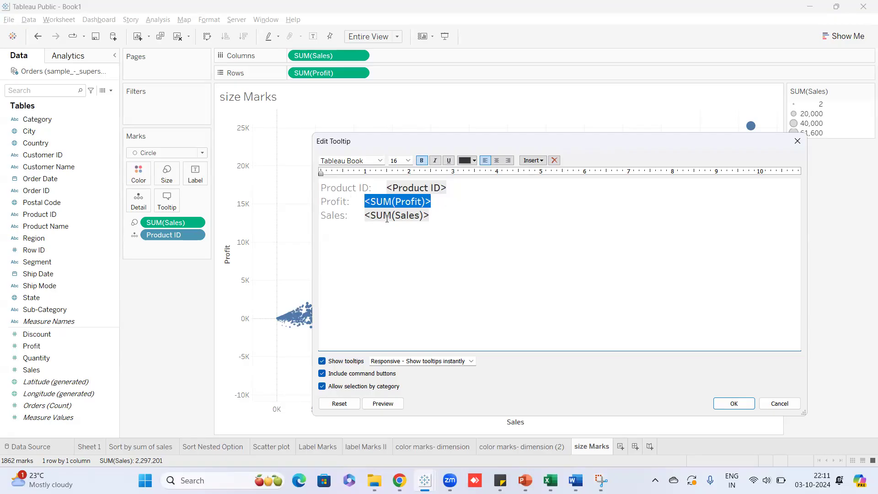
left_click(452, 214)
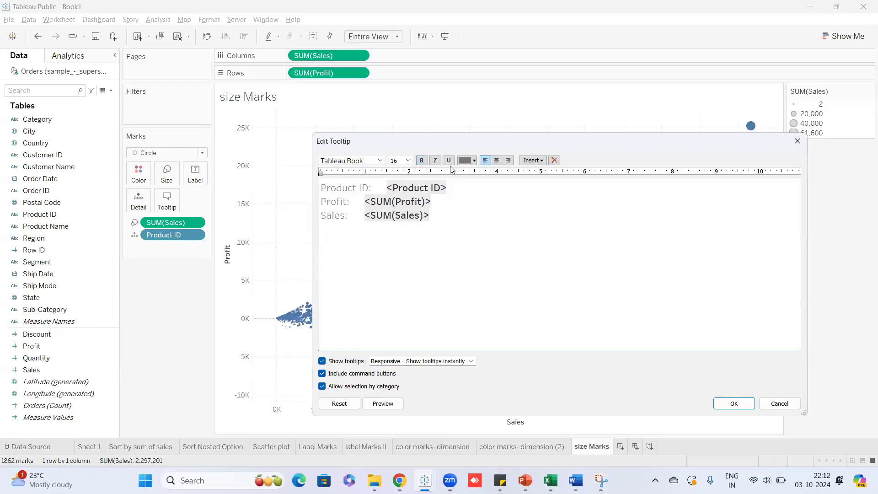
Insert a new first tooltip line reading 'Distribution by Product ID'.
key("Return")
key("Up")
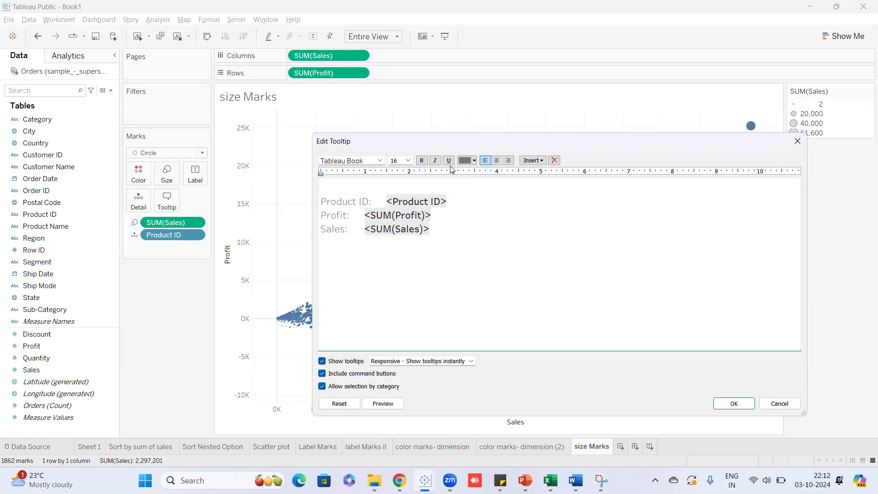
type("Distribution by Product ID")
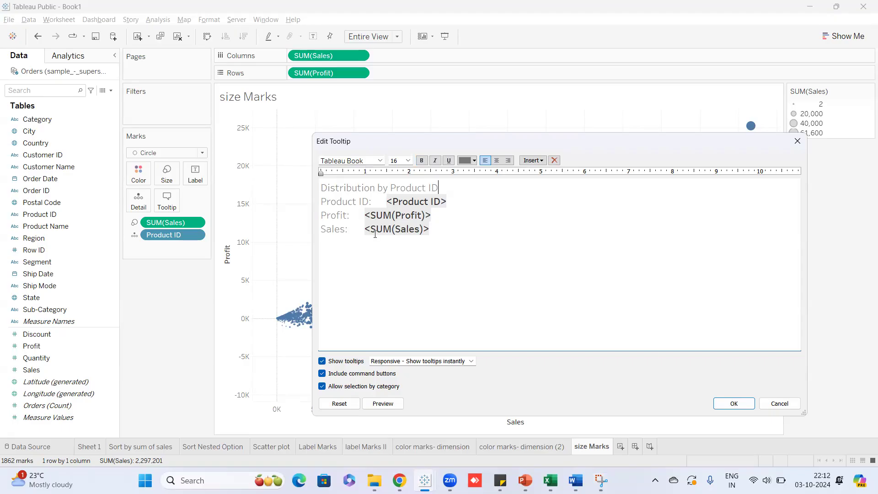
Preview the edited tooltip, then select and deselect the new heading.
left_click(384, 405)
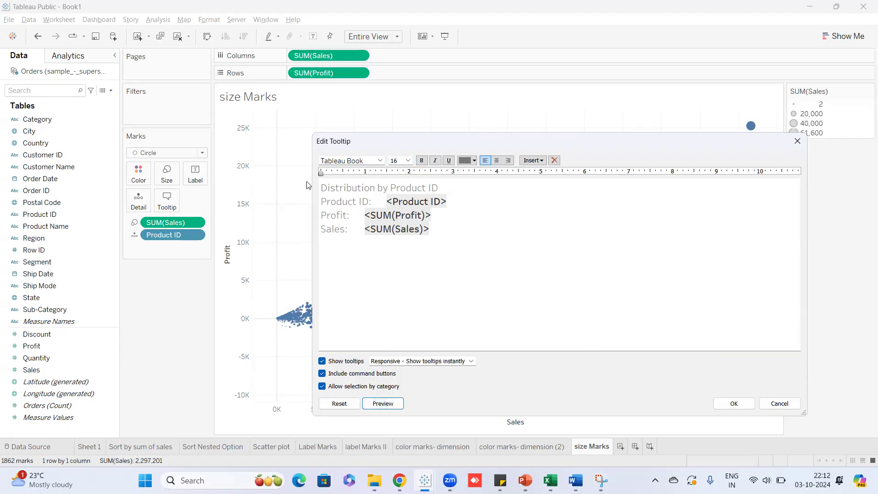
left_click_drag(320, 187, 438, 188)
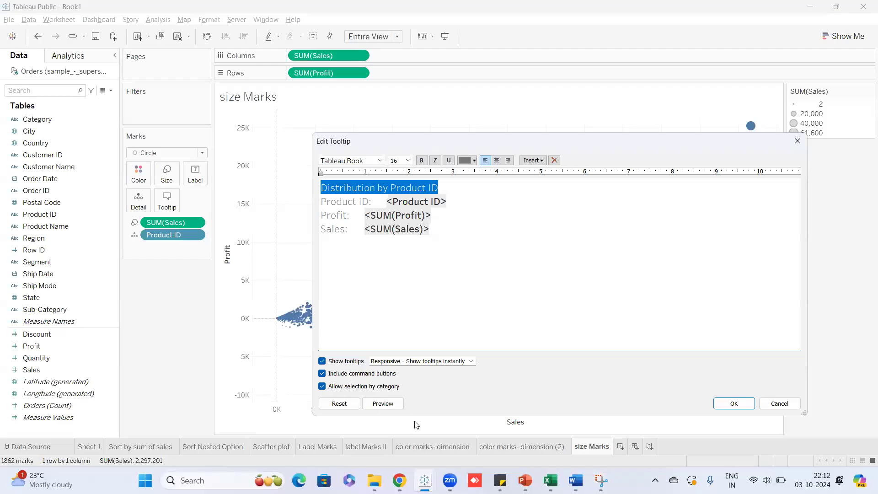
mouse_move(391, 408)
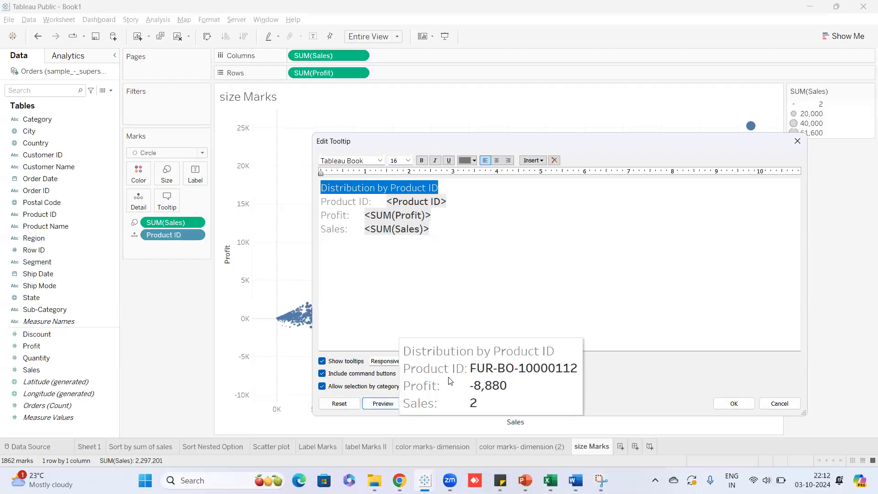
left_click(475, 281)
Apply the tooltip edits and hover a circle to check the enlarged tooltip.
left_click(732, 403)
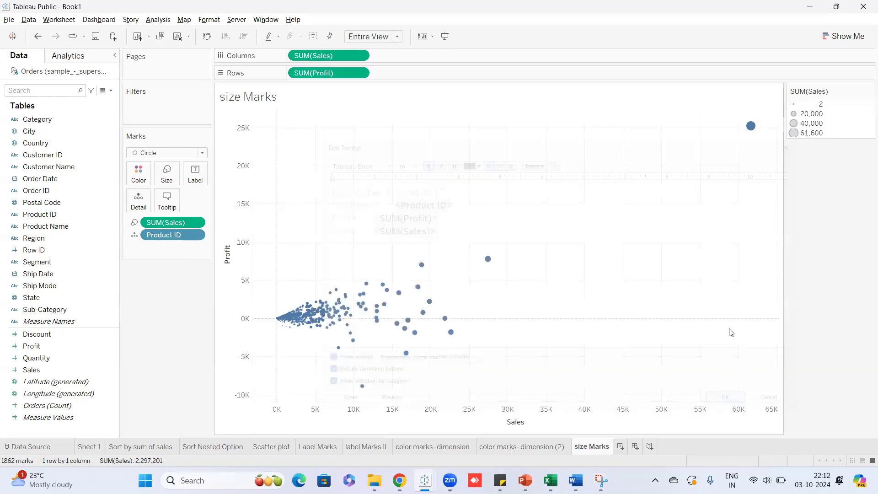
mouse_move(488, 261)
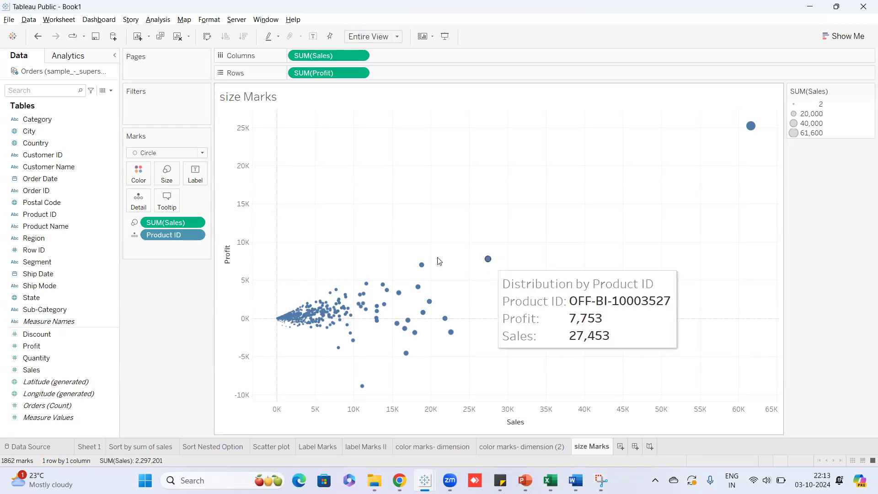
mouse_move(422, 268)
mouse_move(401, 295)
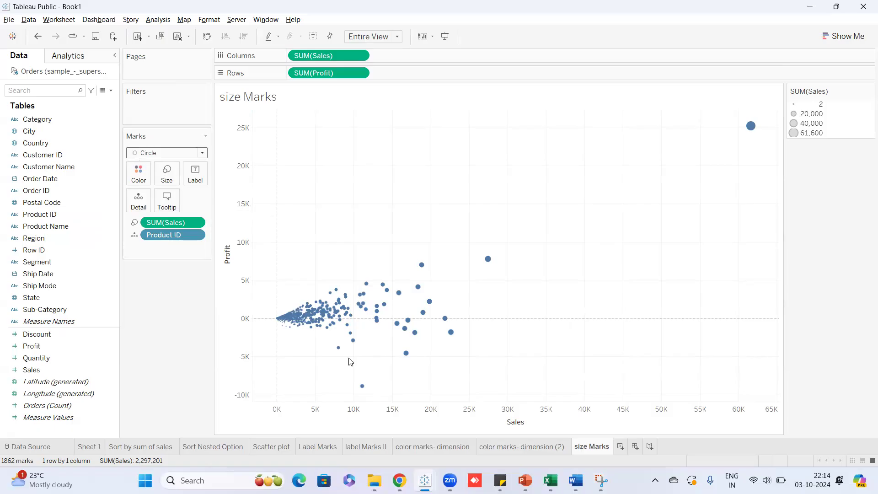
left_click(322, 447)
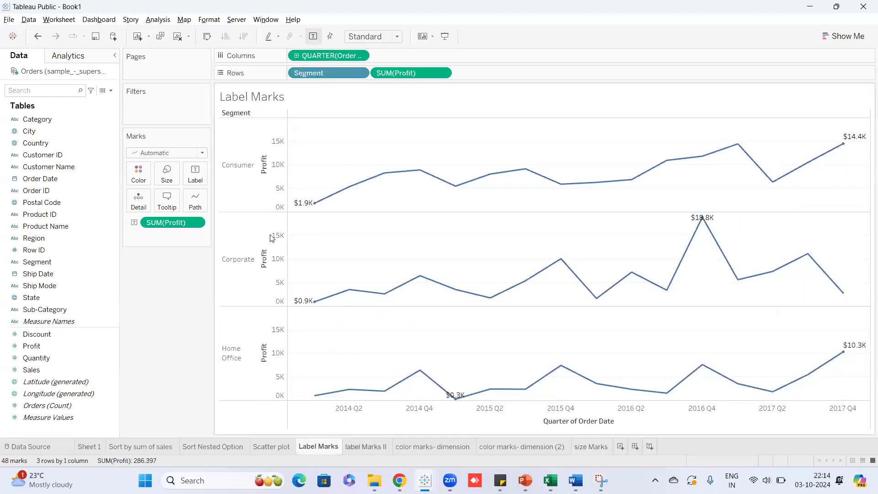
left_click(371, 445)
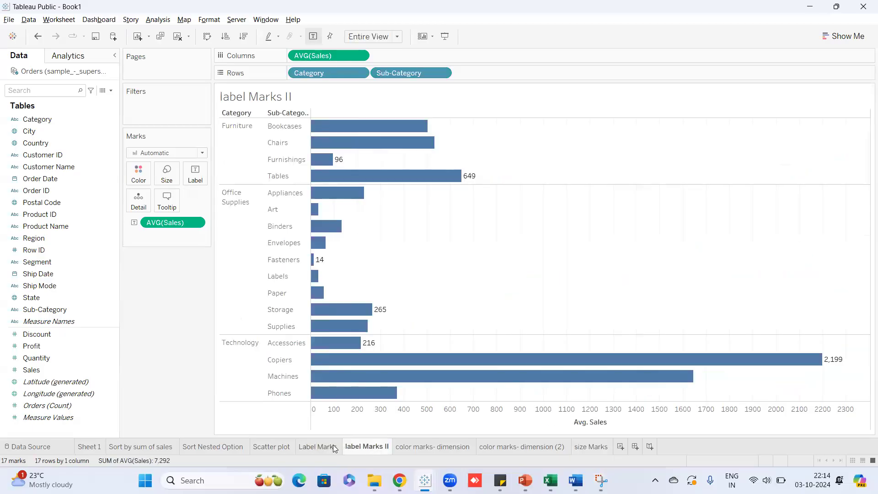
mouse_move(326, 447)
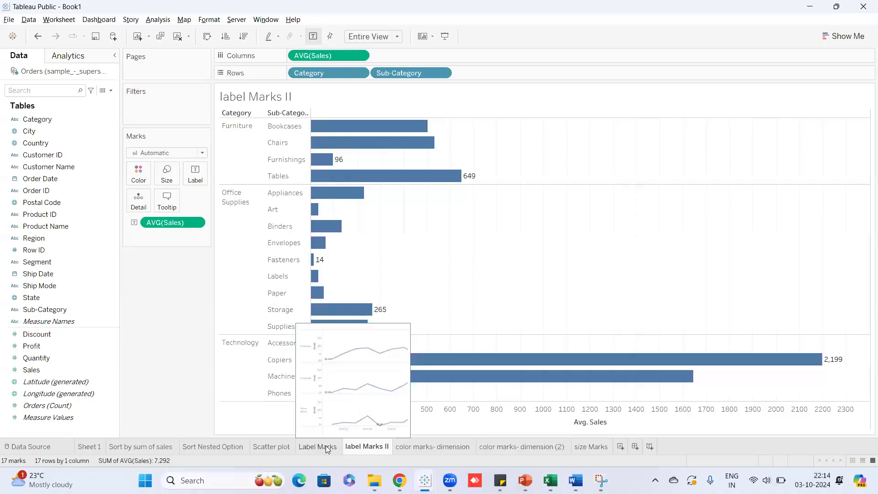
left_click(327, 447)
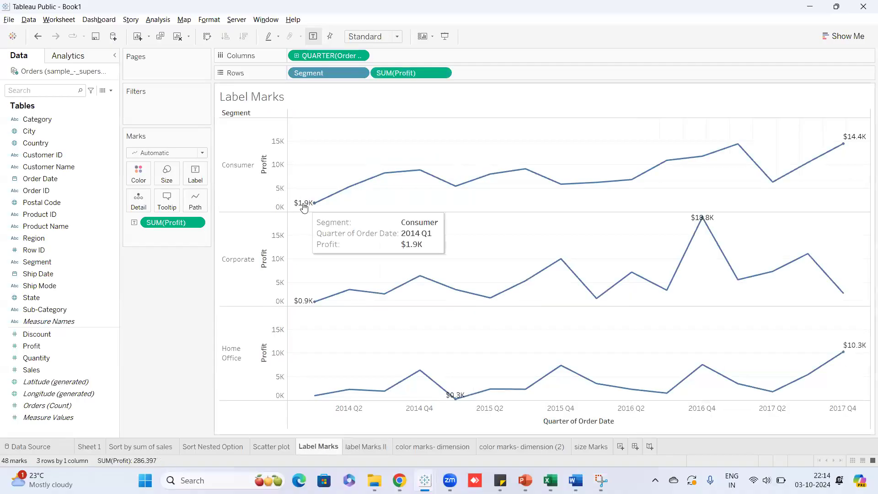
left_click(357, 449)
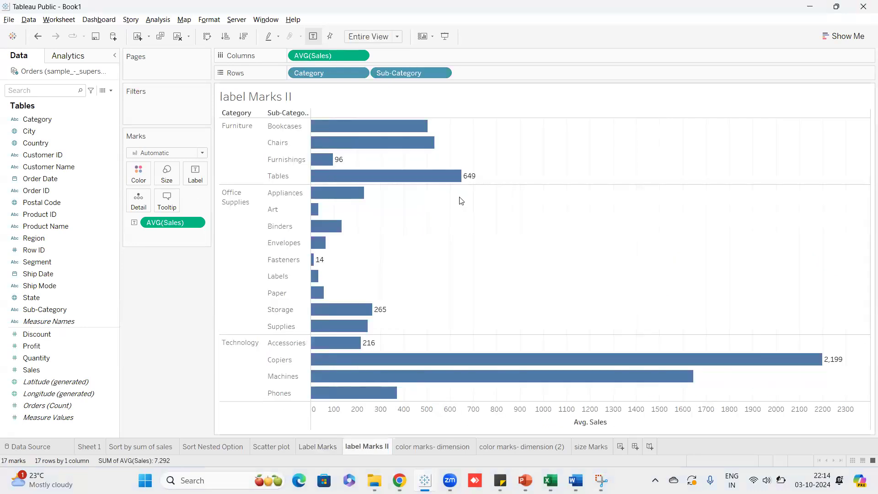
mouse_move(337, 158)
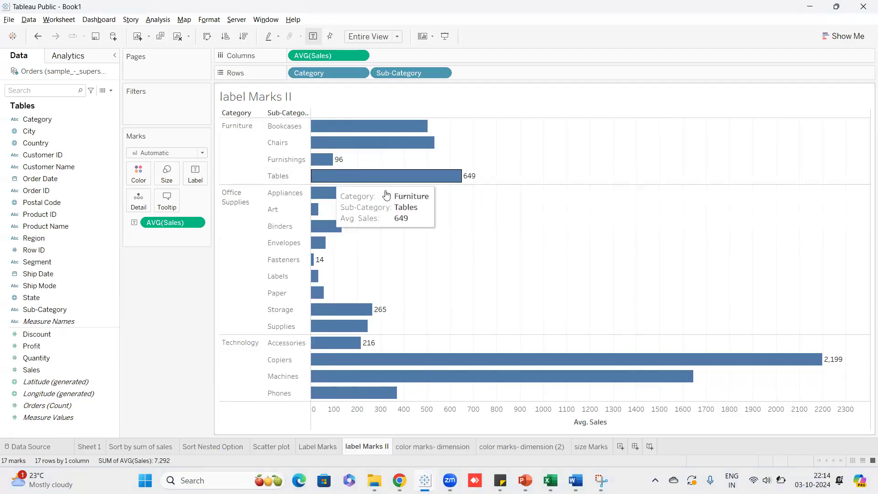
left_click(435, 446)
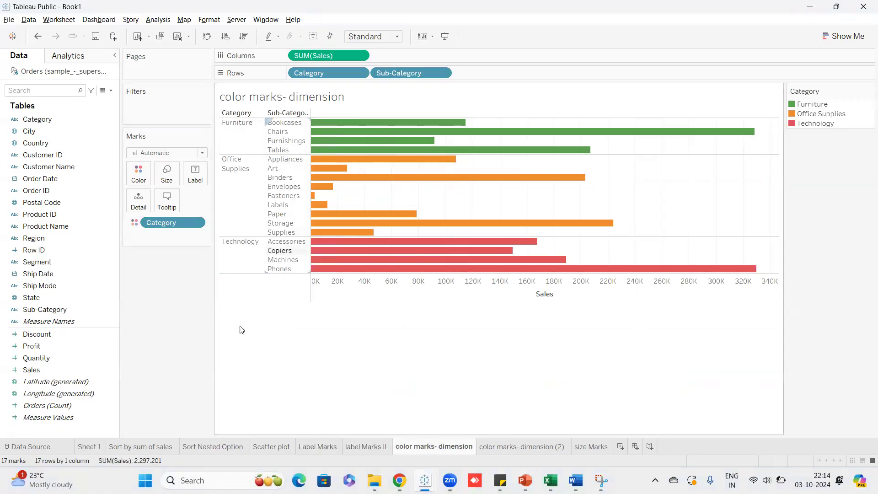
left_click(525, 446)
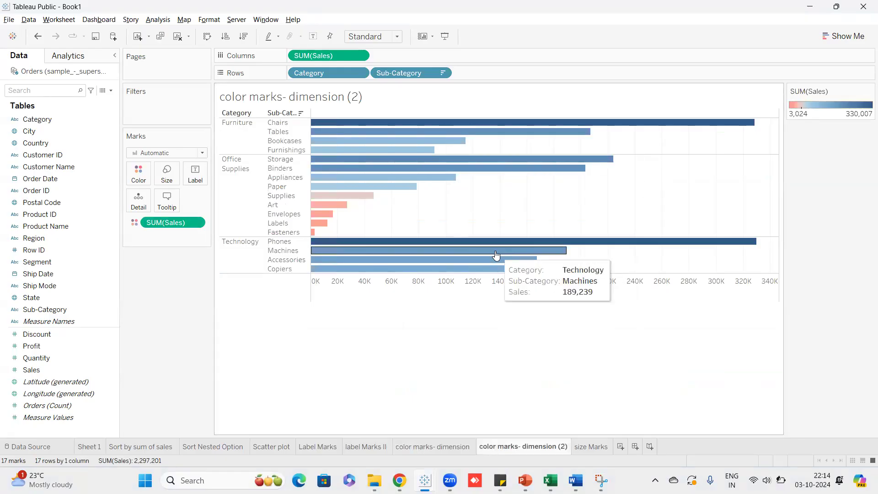
left_click(582, 447)
mouse_move(751, 130)
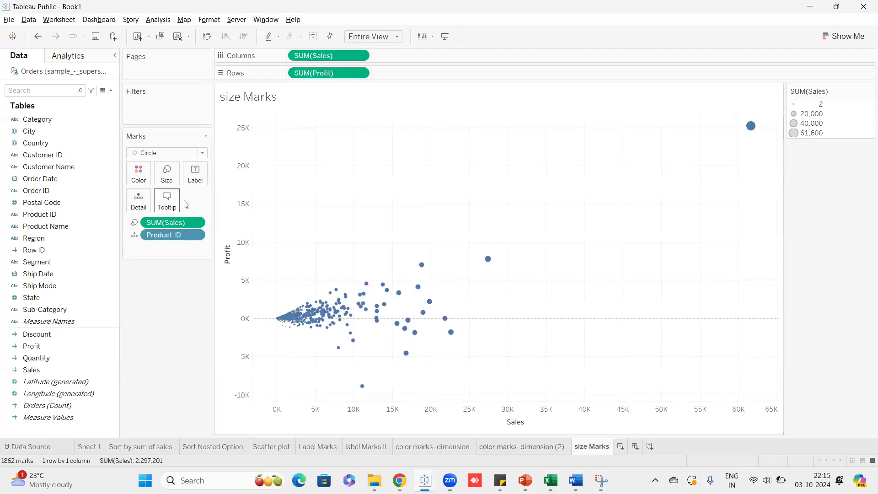
mouse_move(485, 264)
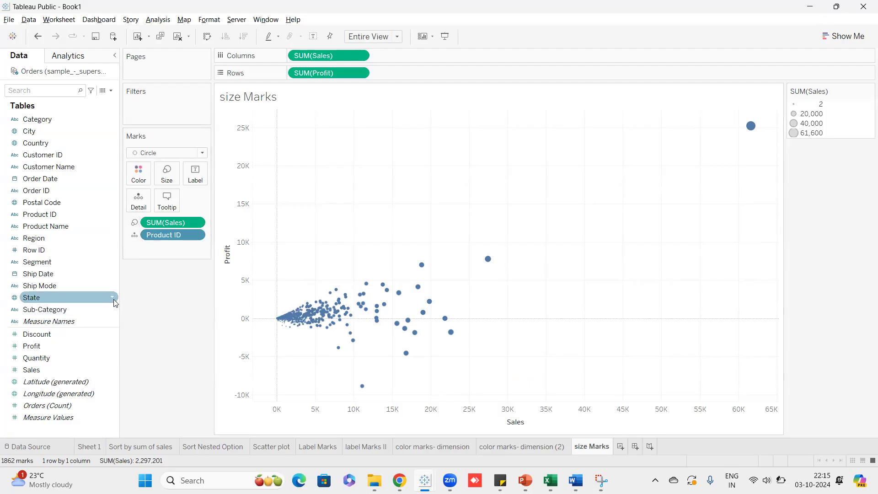
left_click(108, 203)
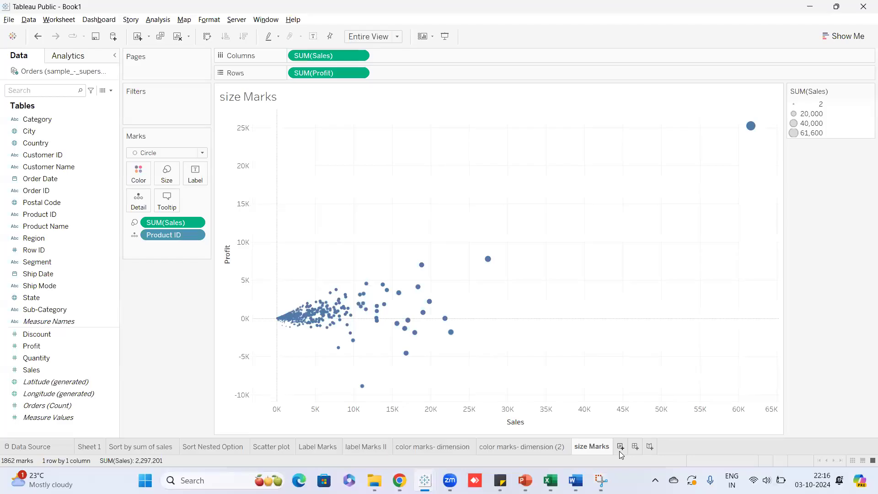
mouse_move(551, 481)
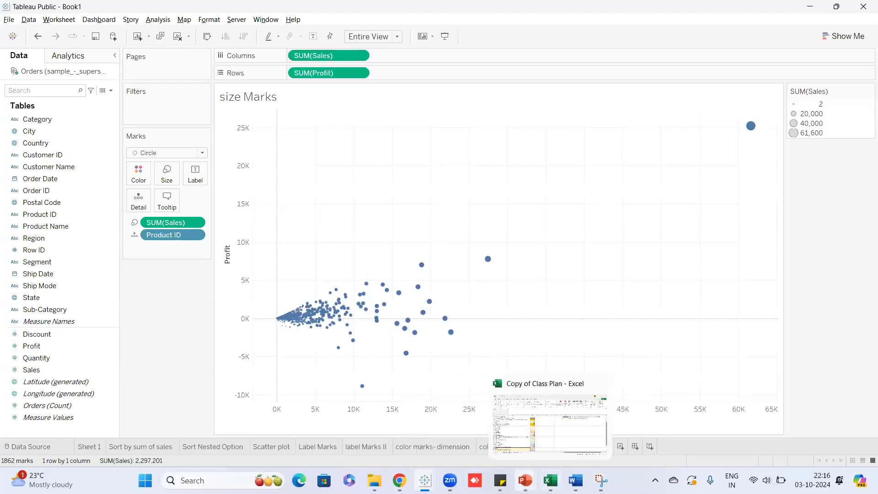
Bring up the Tableau Module 2 deck at slide 2, Creating Basic Charts.
left_click(588, 421)
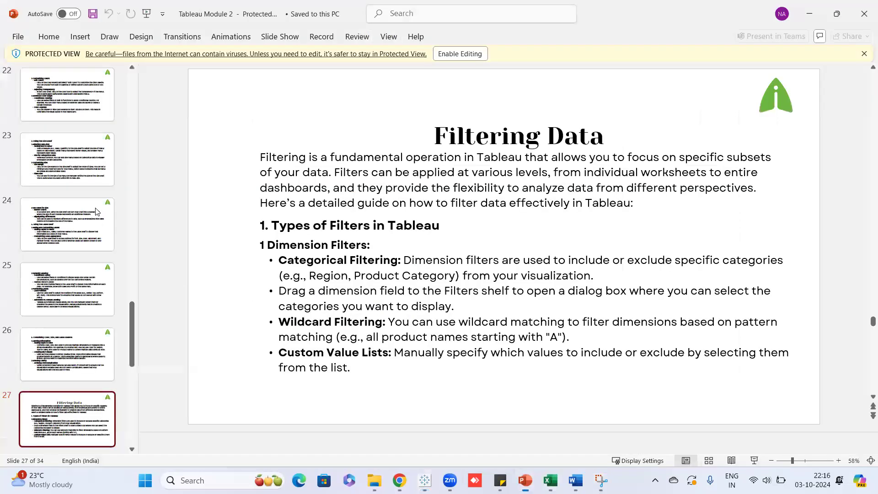
scroll(101, 206, "up", 10)
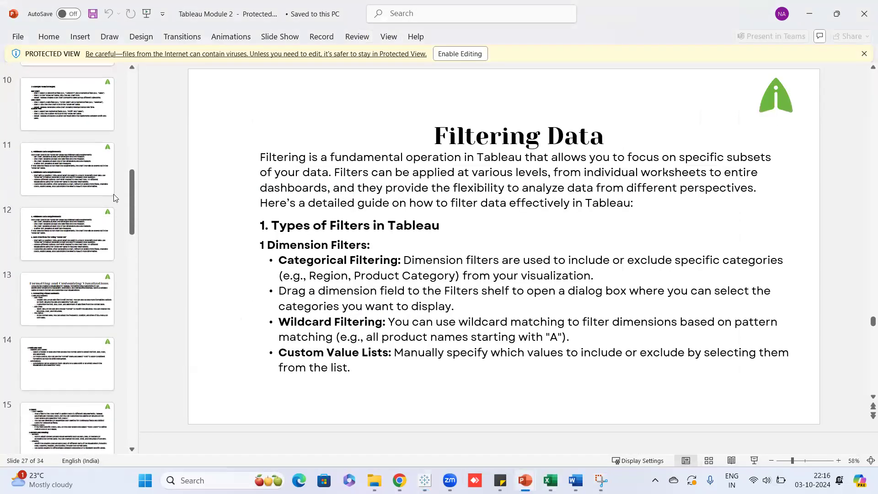
scroll(115, 195, "up", 8)
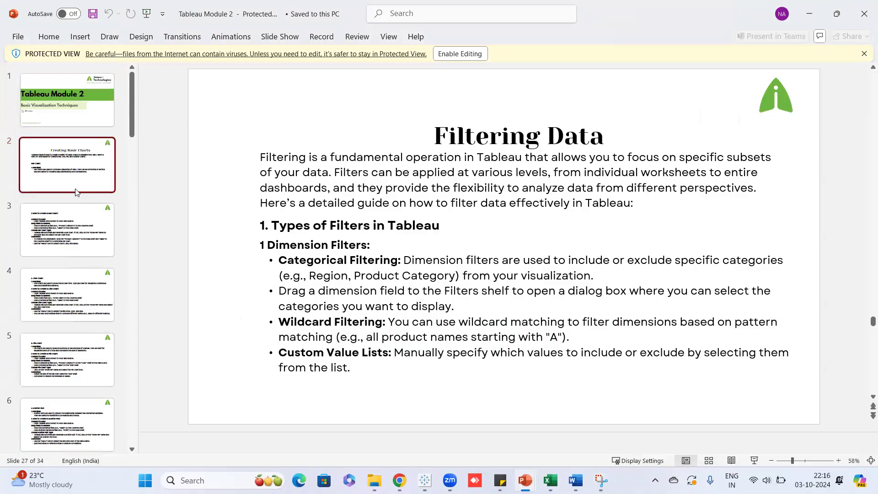
left_click(73, 186)
Step through the chart-type slides toward slide 13 on formatting visualizations.
key("Down")
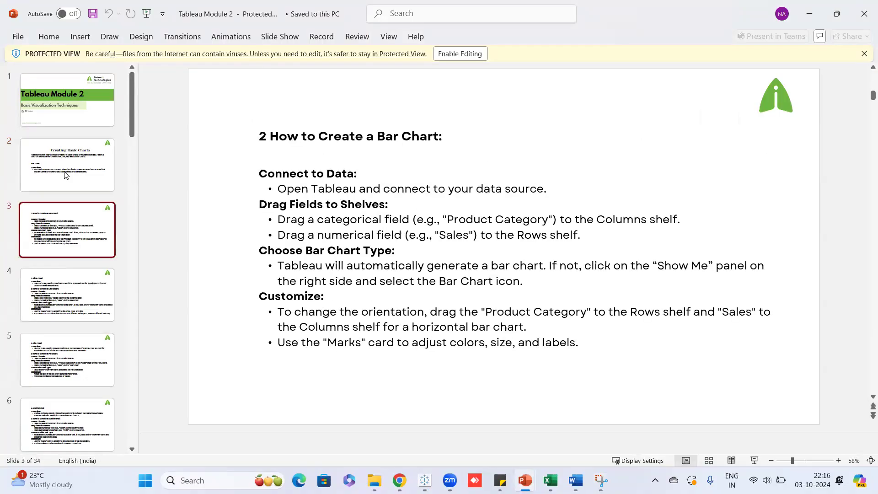
key("Down")
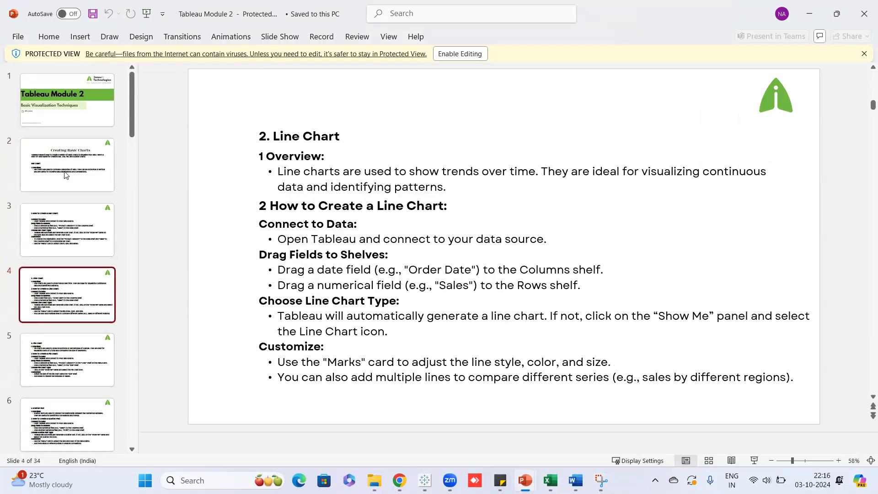
key("Down")
key("Down")
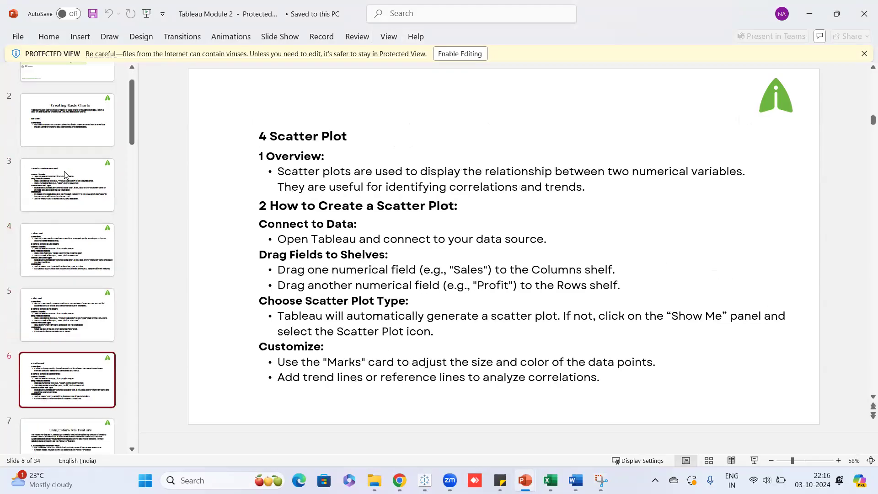
key("Down")
key("Down")
key("Down")
key("Down")
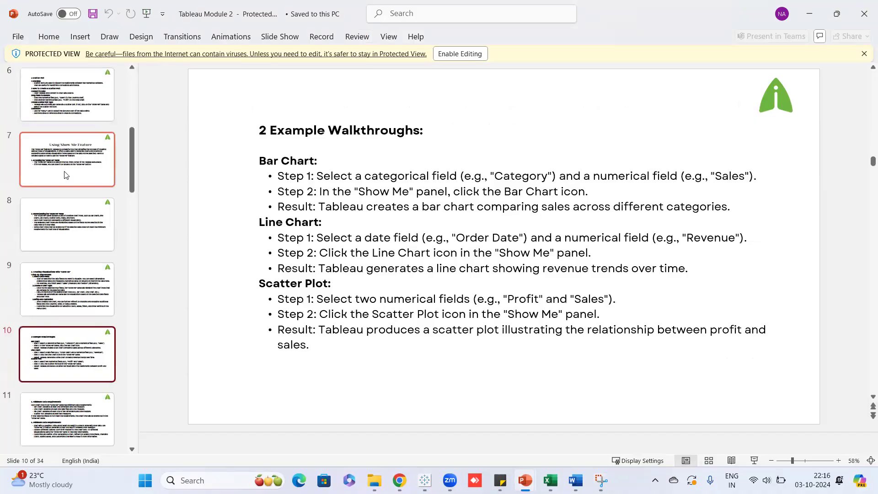
key("Down")
key("Down")
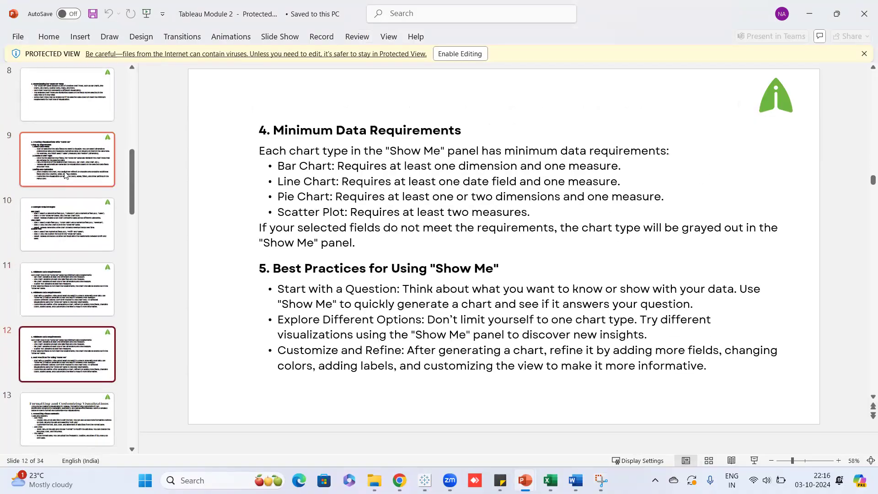
key("Down")
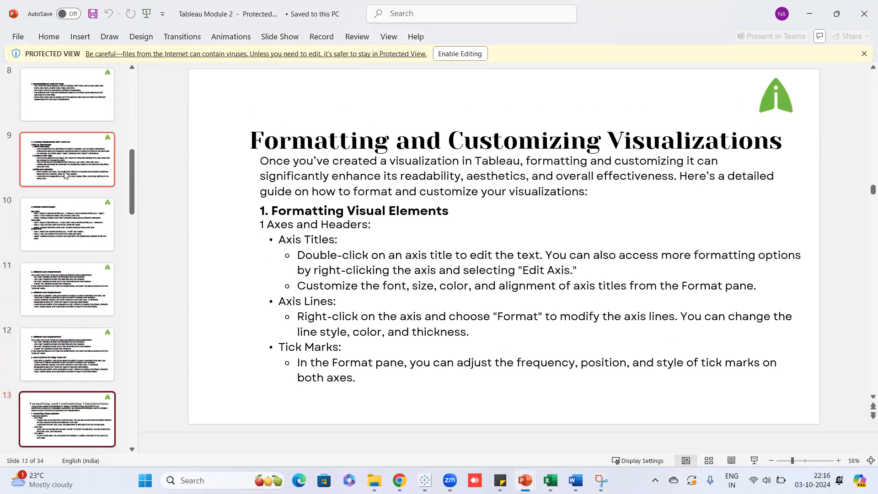
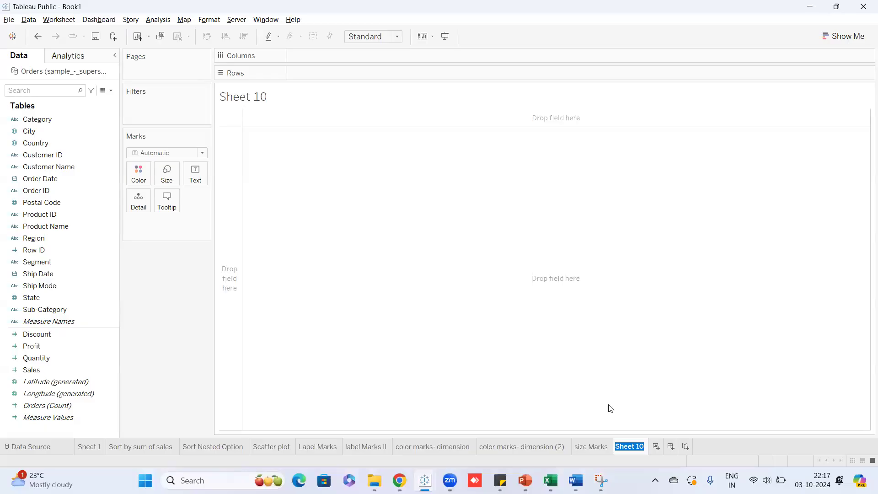
Rename the new sheet to 'Format Table'.
type("F")
key("Caps_Lock")
type("ormat Table")
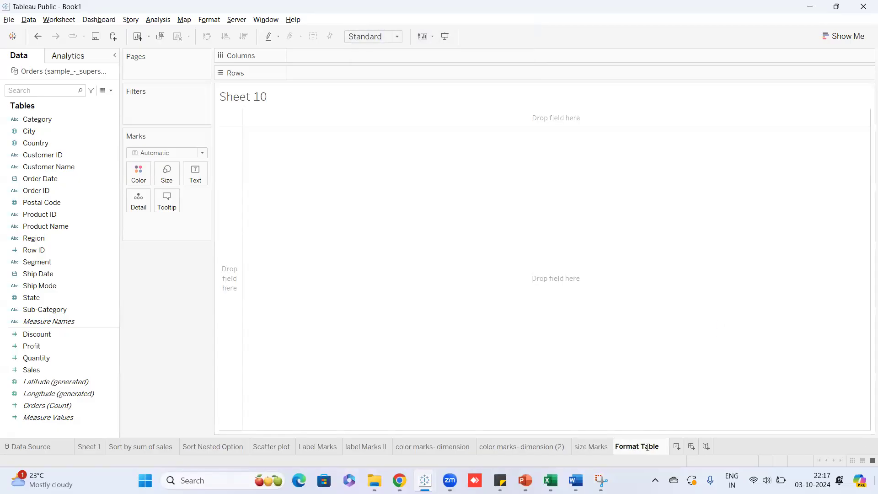
key("Return")
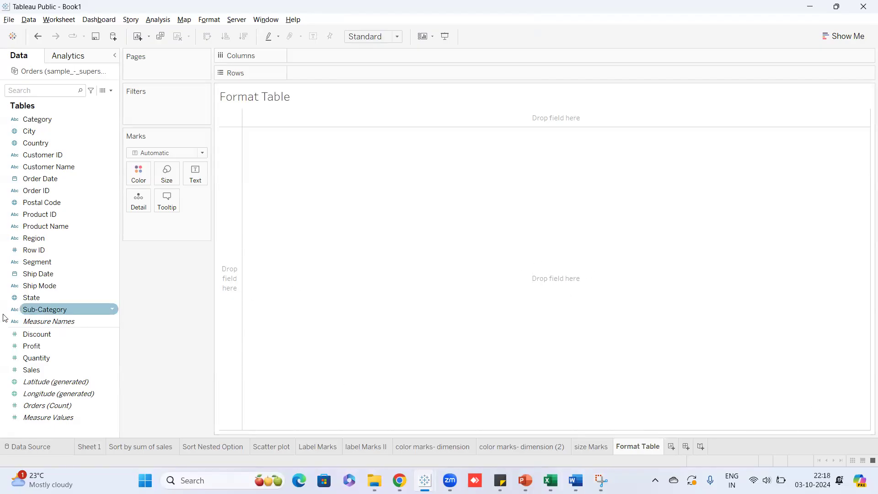
Build a text table of summed Sales with Segment as rows and Ship Mode as columns.
left_click_drag(39, 262, 313, 73)
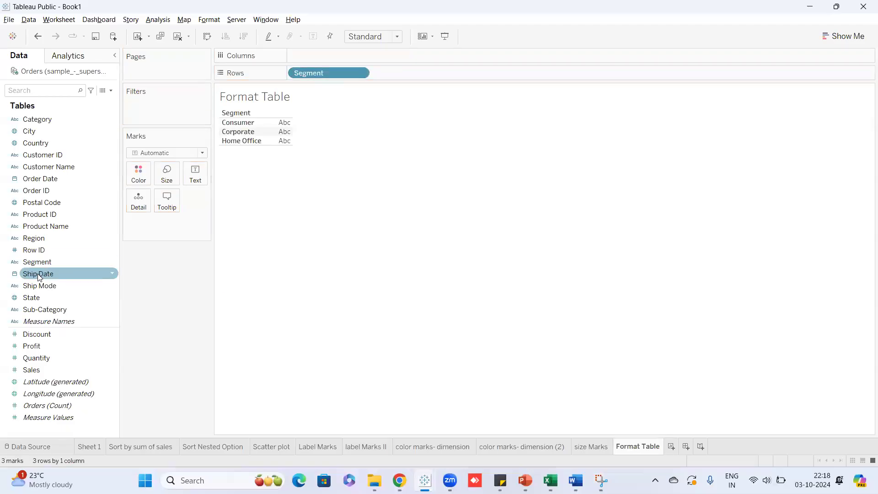
left_click_drag(39, 286, 322, 54)
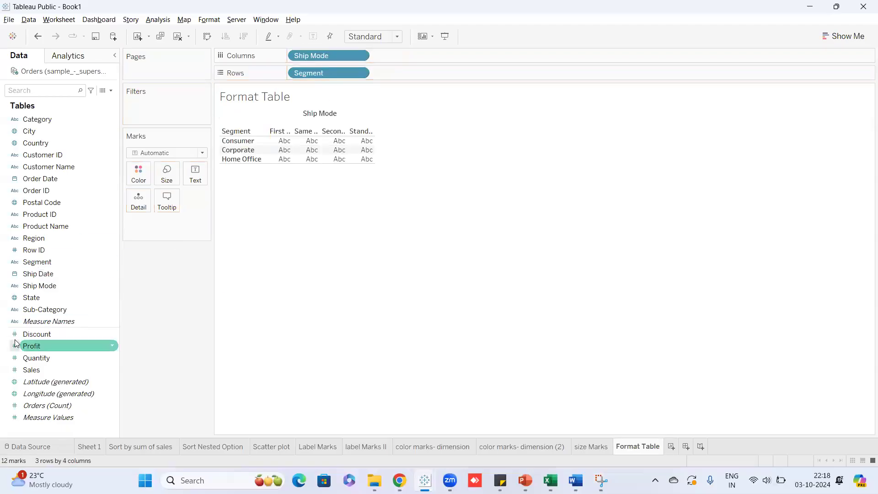
left_click_drag(61, 368, 314, 142)
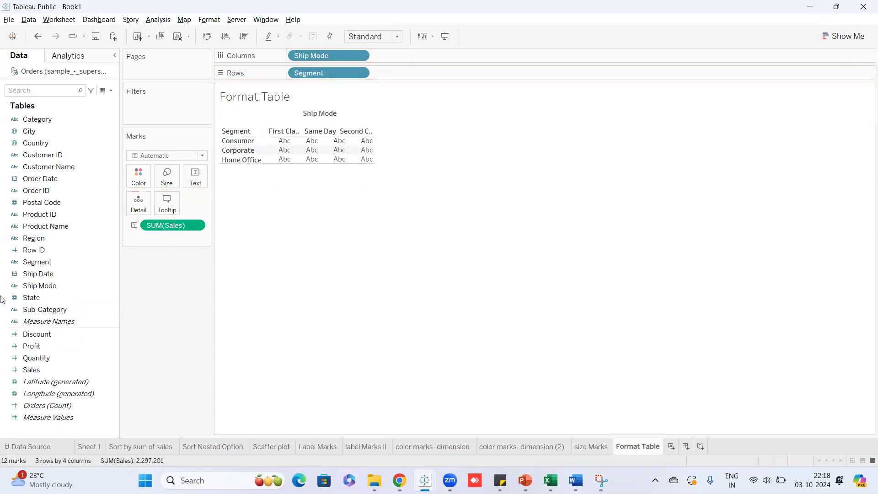
mouse_move(317, 159)
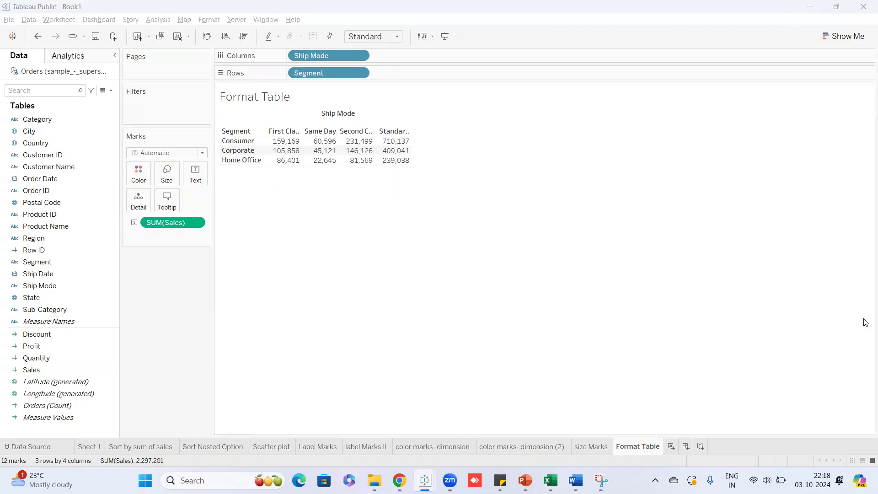
left_click(244, 154)
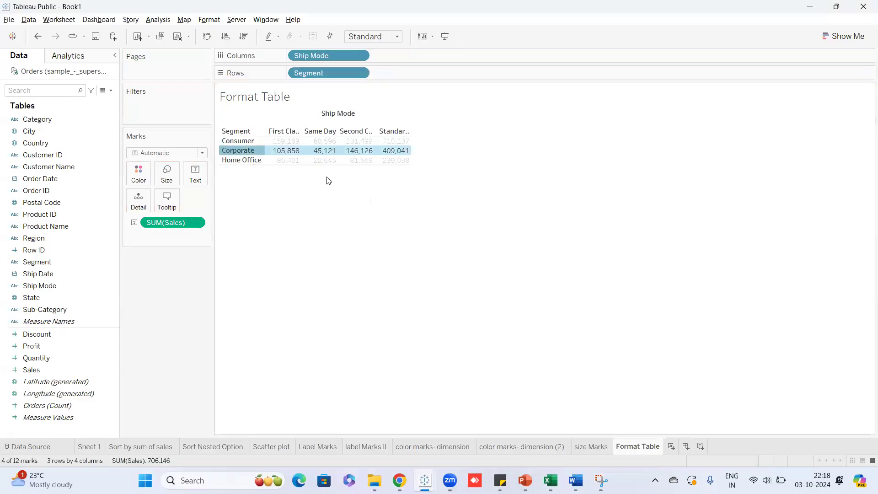
left_click(327, 177)
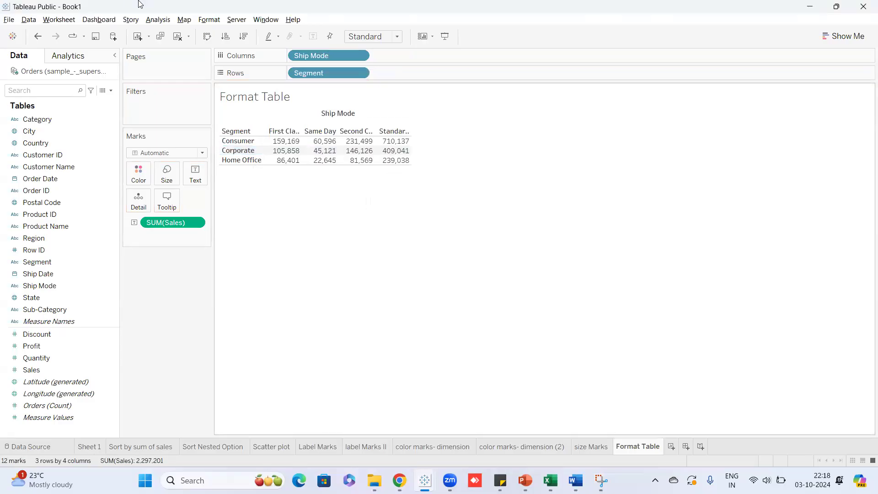
left_click(208, 21)
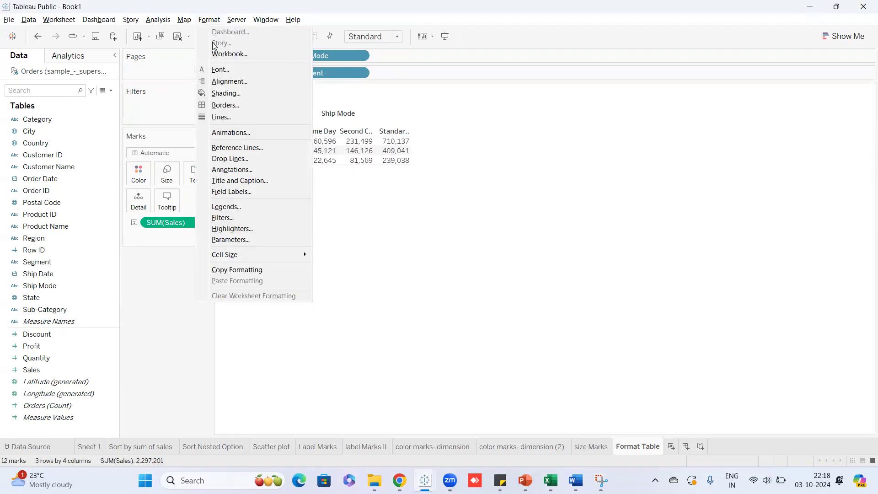
left_click(222, 71)
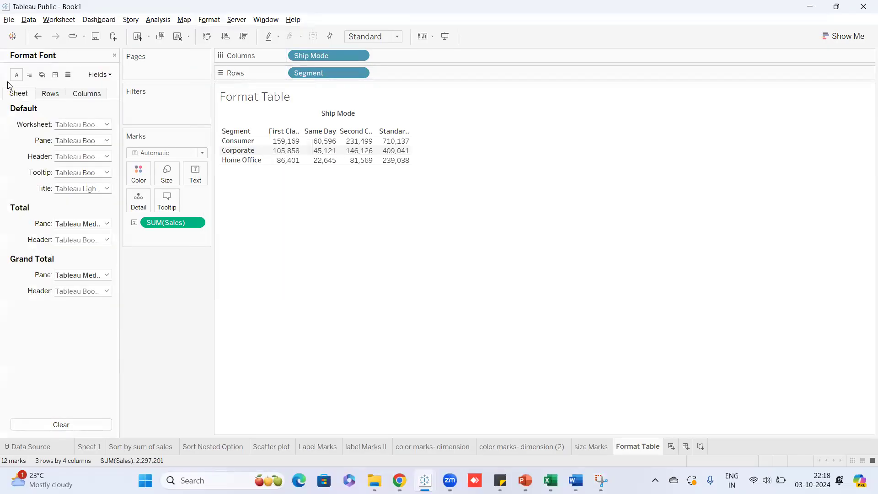
Set the Default Pane font to italic so the table's sales values appear italic.
left_click(210, 20)
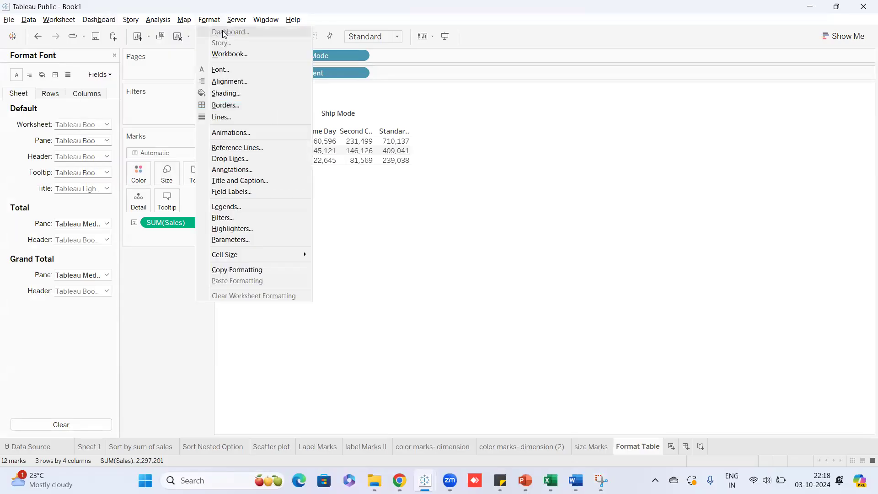
left_click(482, 225)
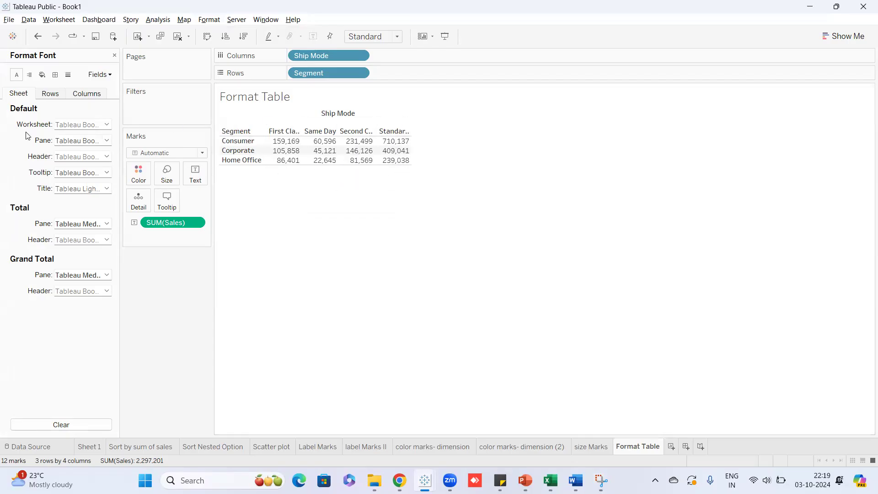
left_click(107, 141)
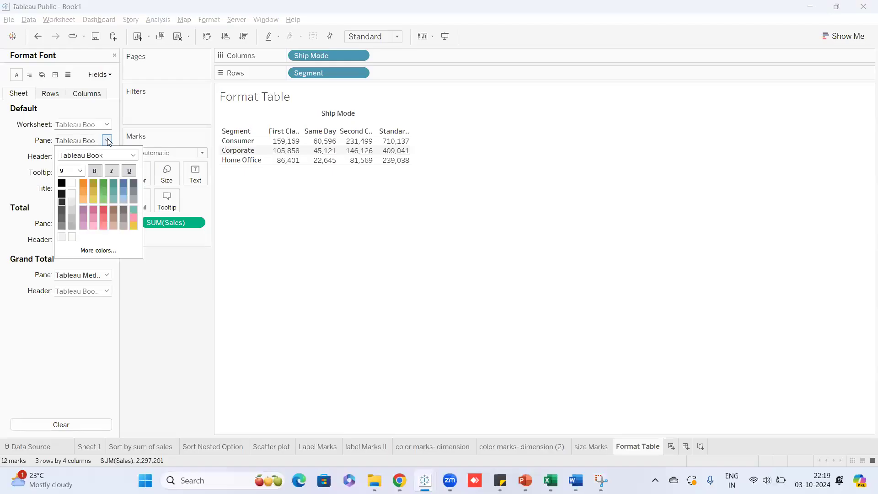
left_click(114, 172)
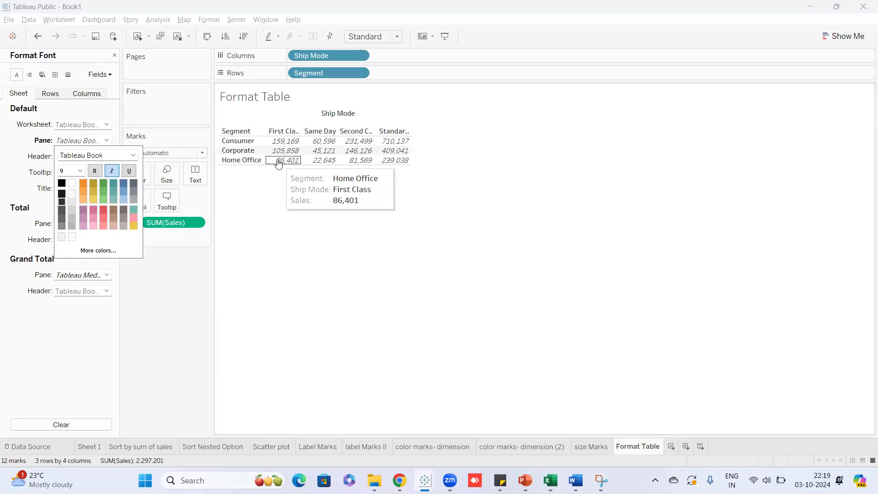
left_click(181, 262)
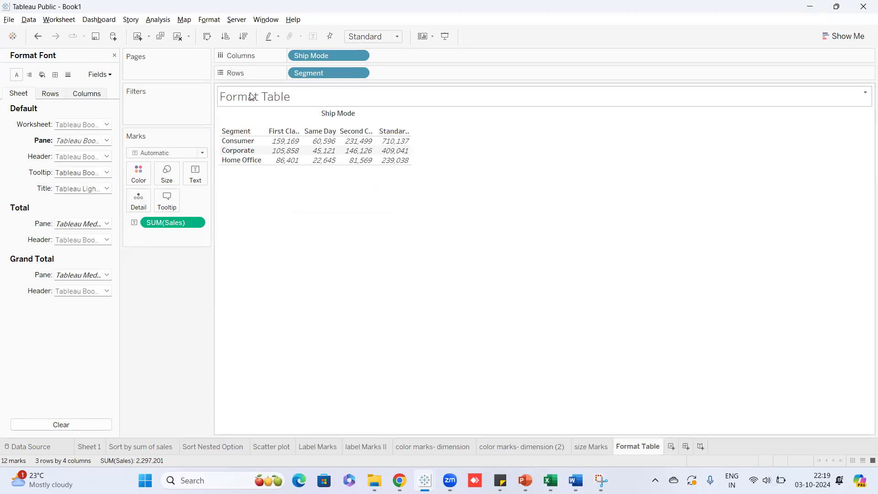
Set the sheet title font to Tableau Semibold.
left_click(107, 189)
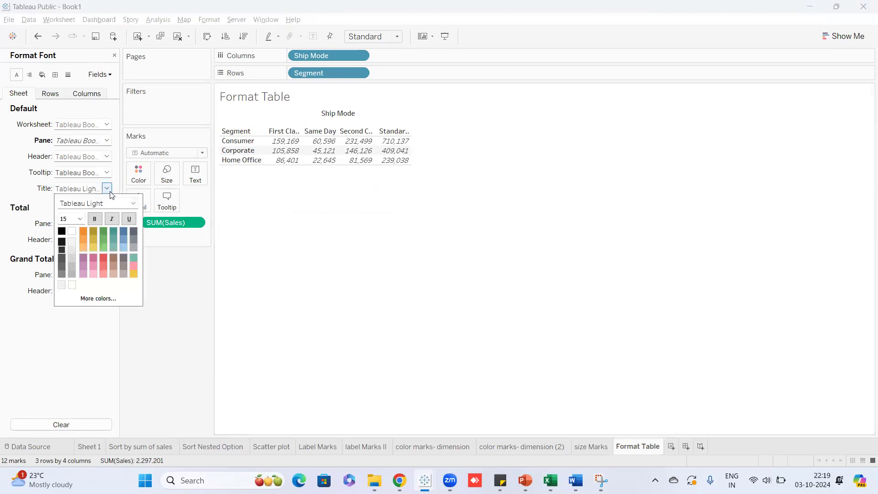
left_click(134, 204)
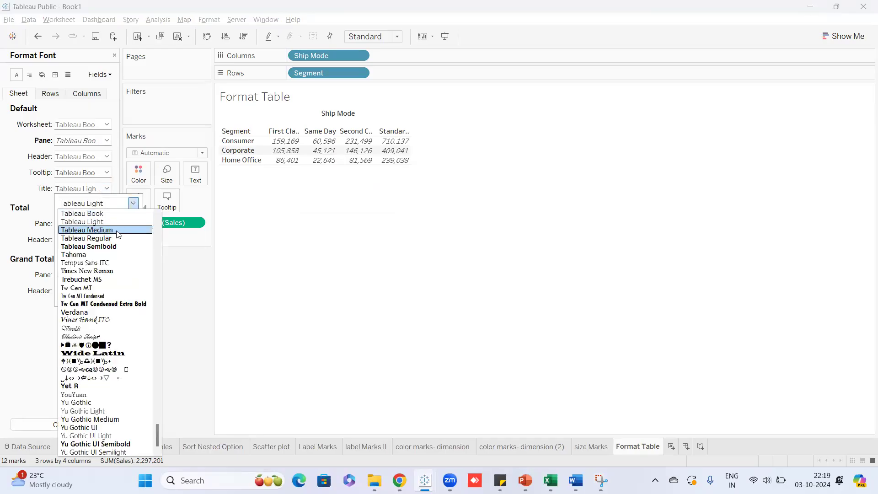
left_click(117, 247)
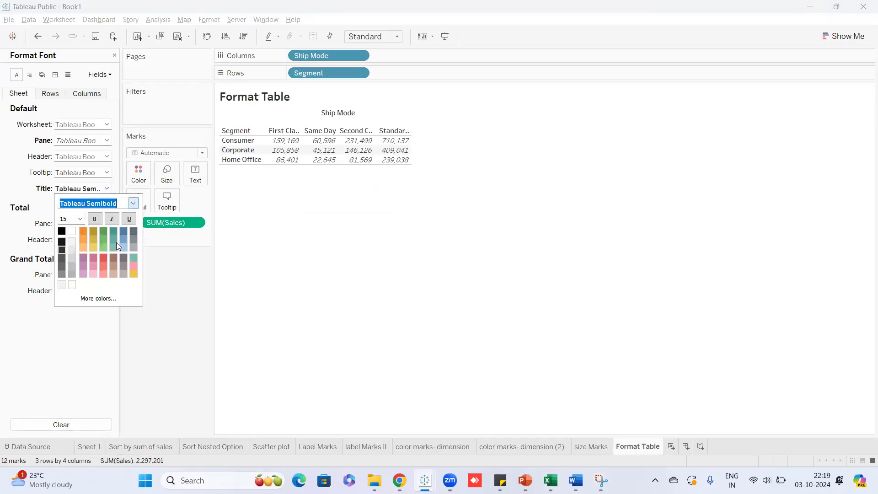
left_click(178, 274)
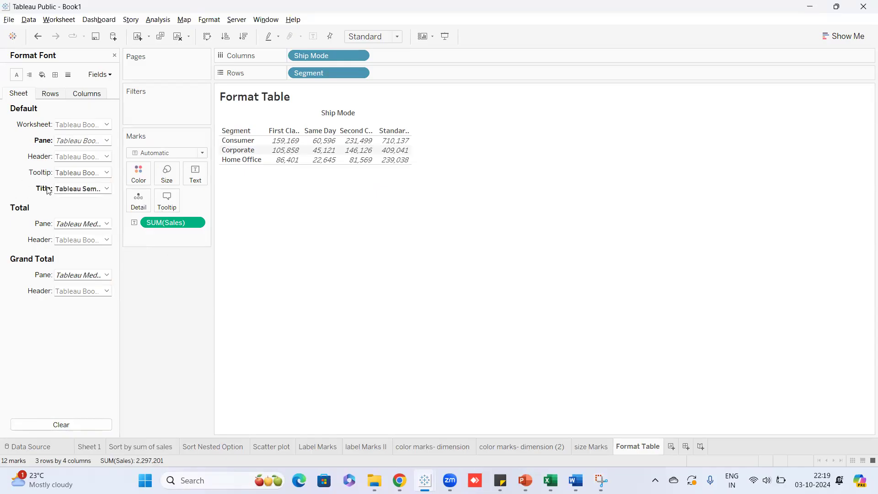
Set the worksheet font to bold Tableau Regular.
left_click(107, 125)
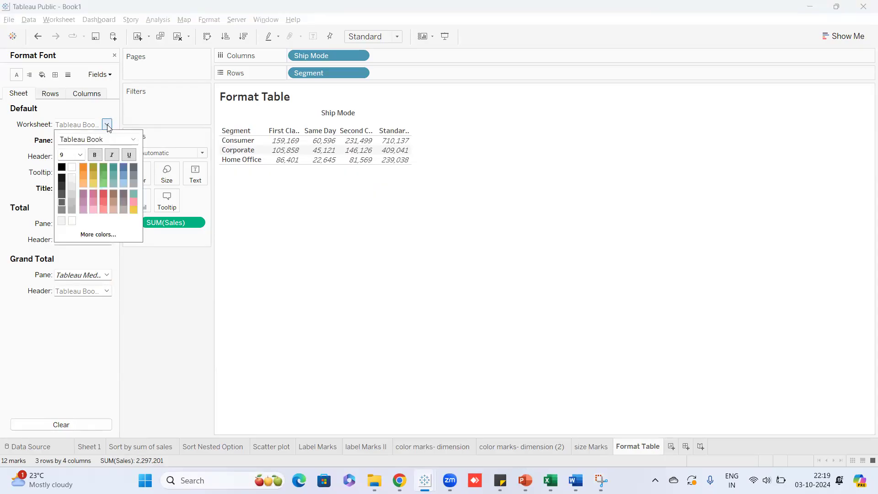
left_click(133, 139)
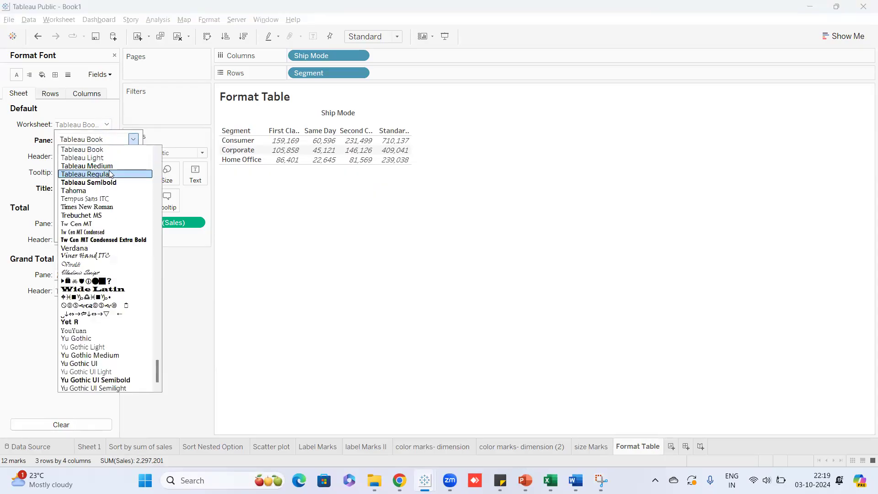
left_click(109, 174)
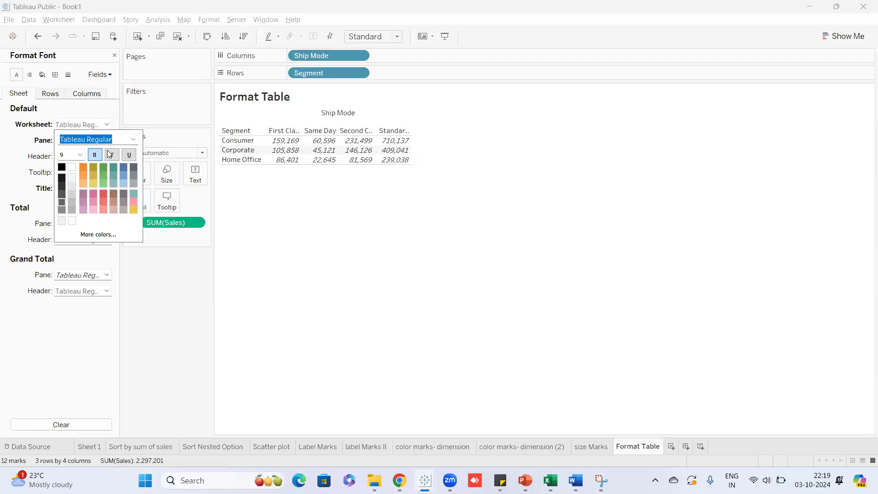
left_click(95, 156)
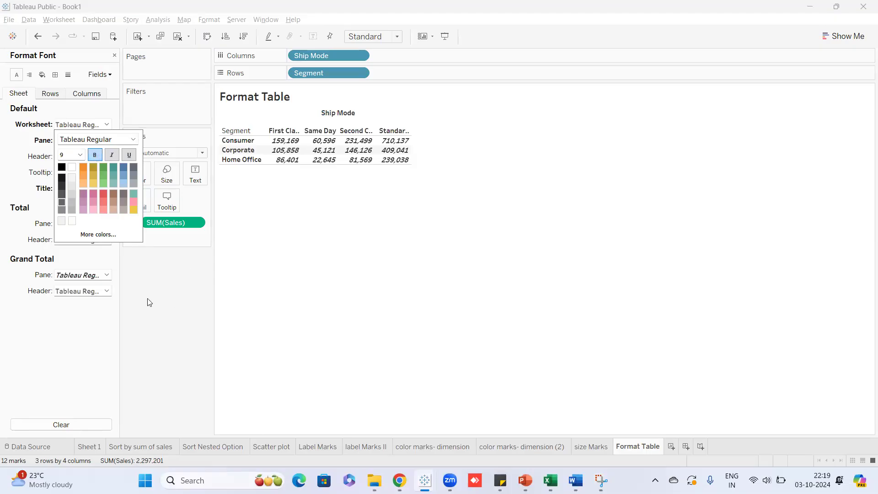
left_click(131, 298)
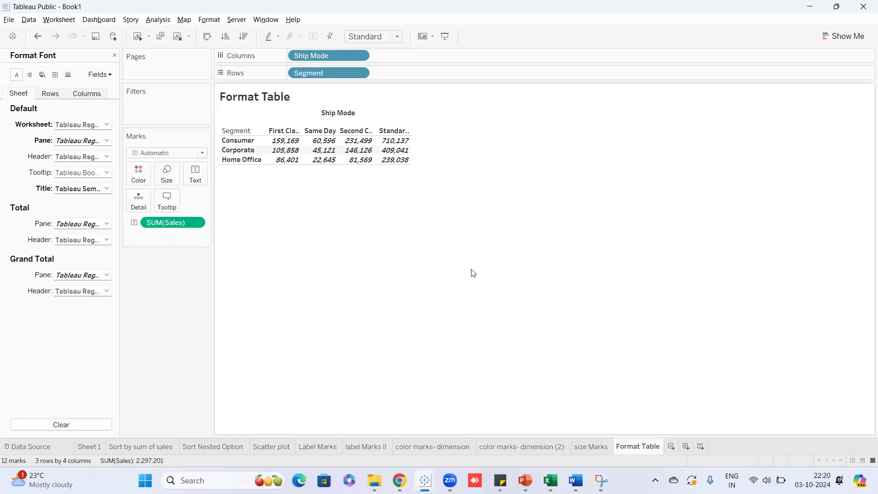
Center-align the table's sales values and stretch the table to fill the Entire View.
left_click(33, 80)
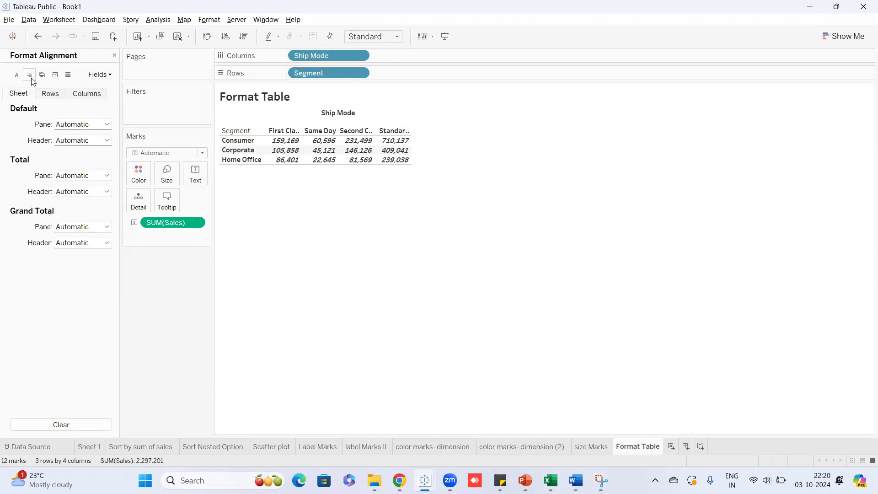
left_click(107, 124)
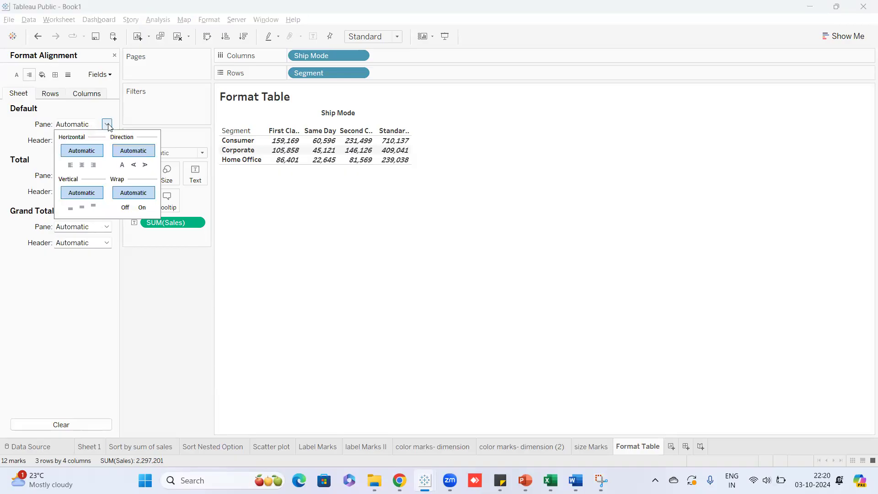
left_click(93, 166)
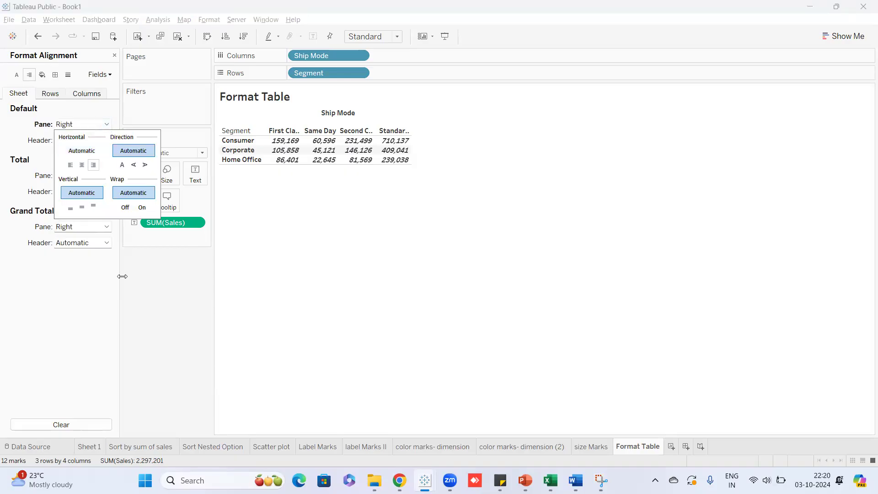
left_click(397, 37)
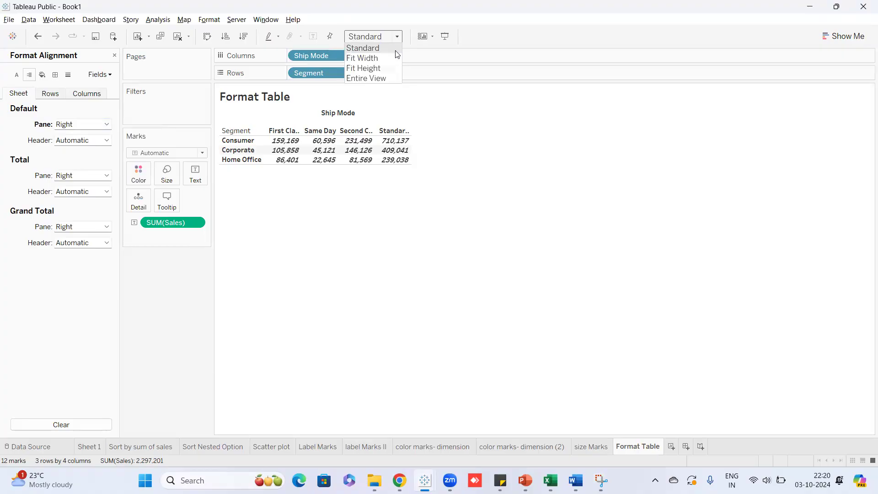
left_click(366, 79)
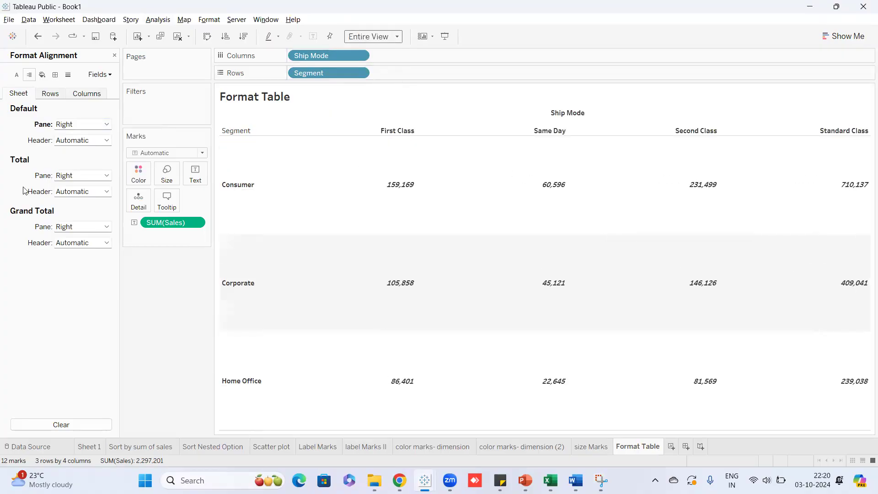
left_click(107, 124)
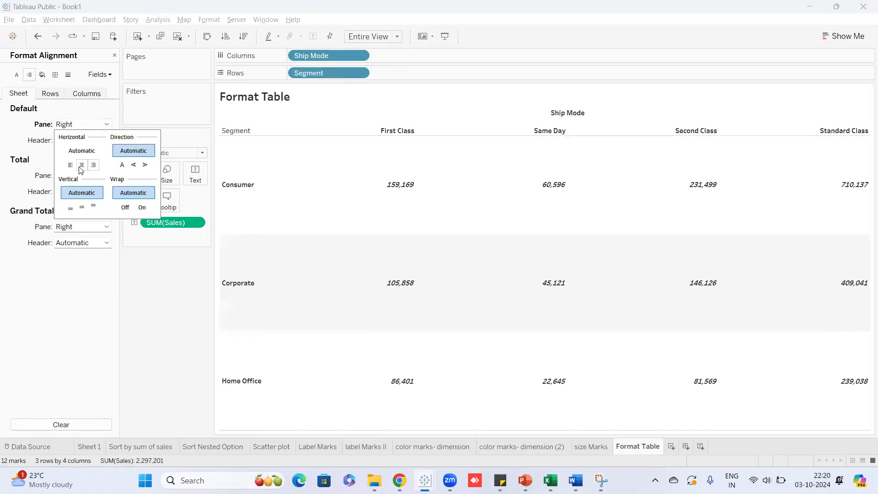
left_click(82, 165)
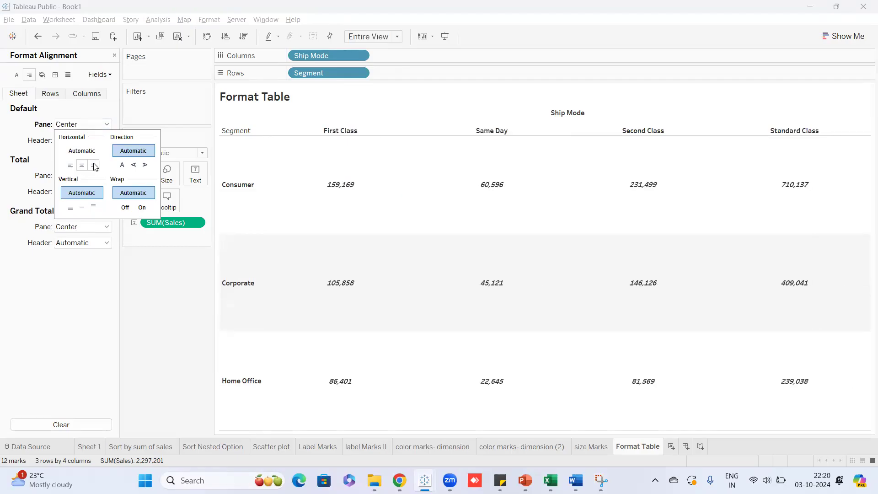
left_click(107, 127)
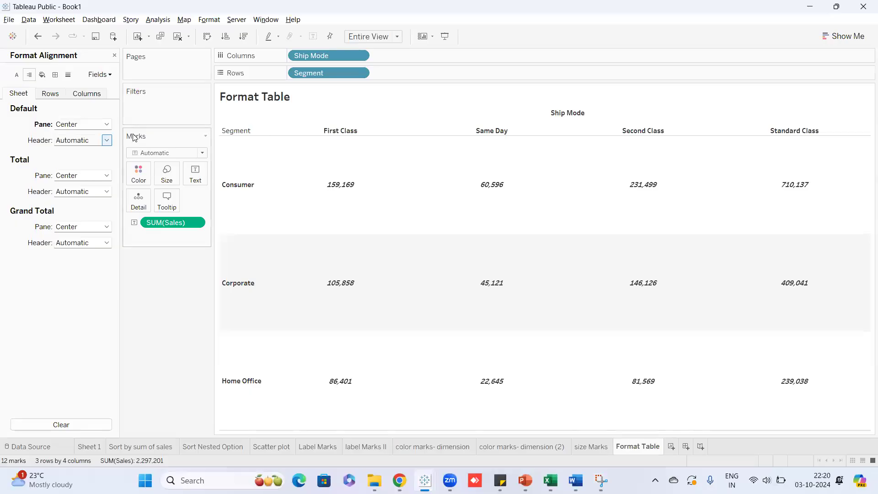
Give every table cell a solid black border line.
left_click(55, 75)
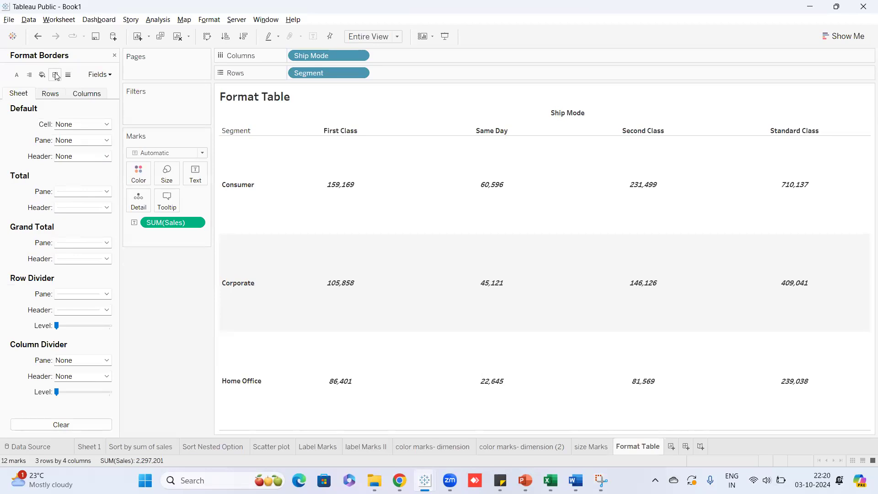
left_click(107, 124)
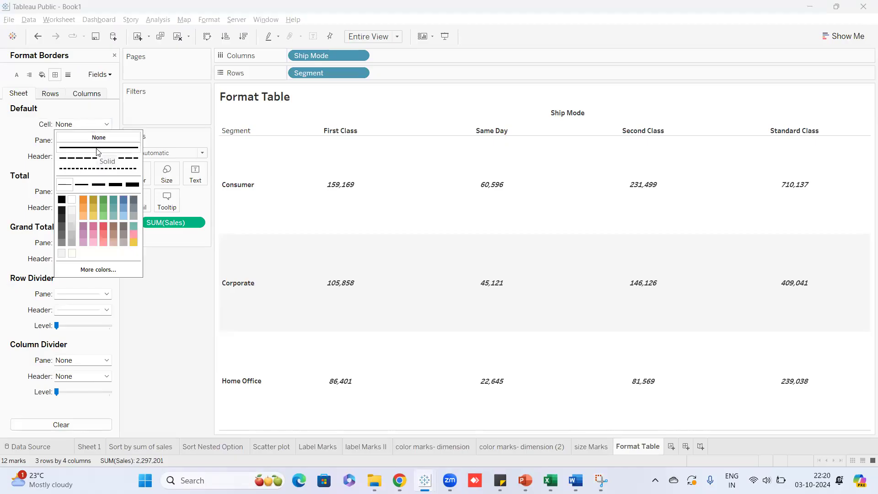
left_click(97, 149)
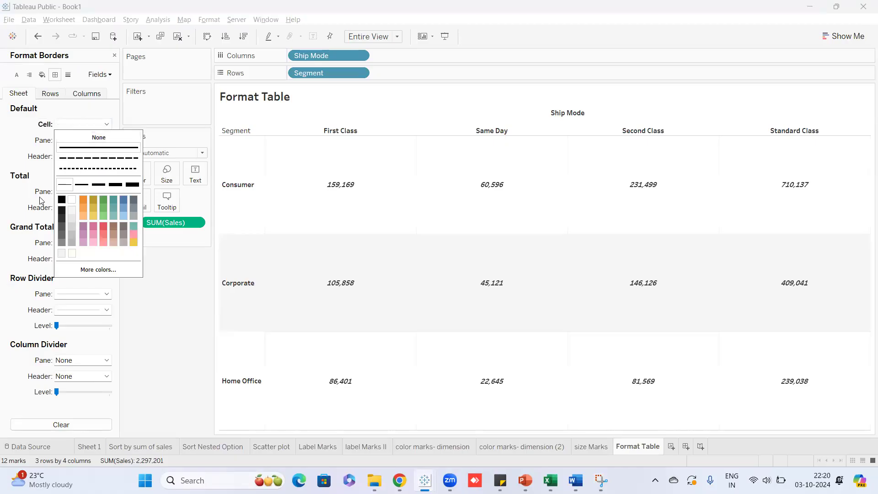
left_click(61, 200)
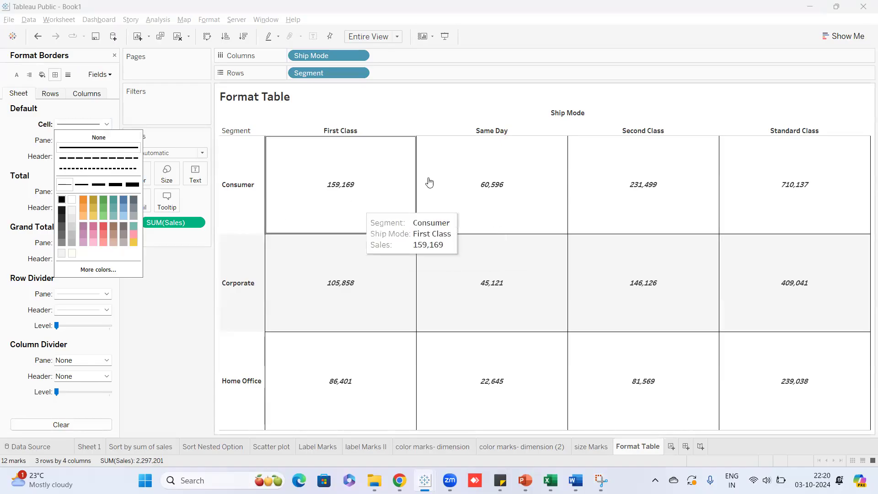
left_click(157, 329)
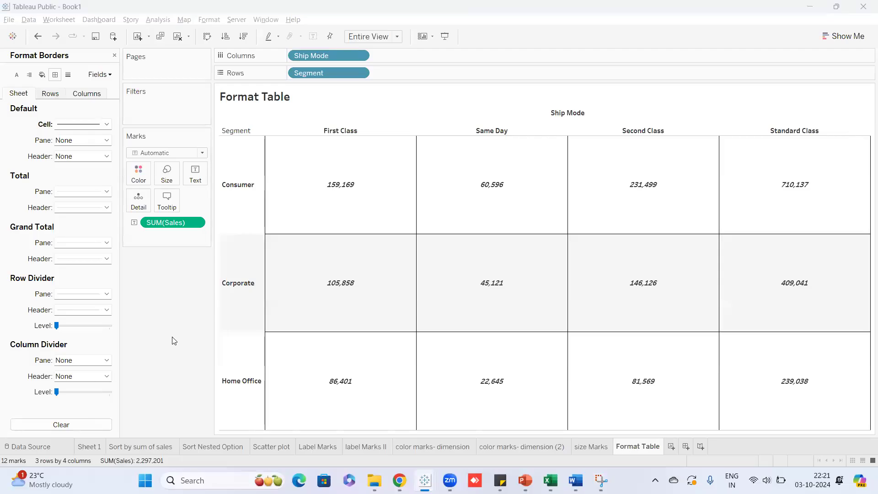
Undo the borders, Entire View stretch and bold fonts, then close the Format pane.
key("ctrl+z")
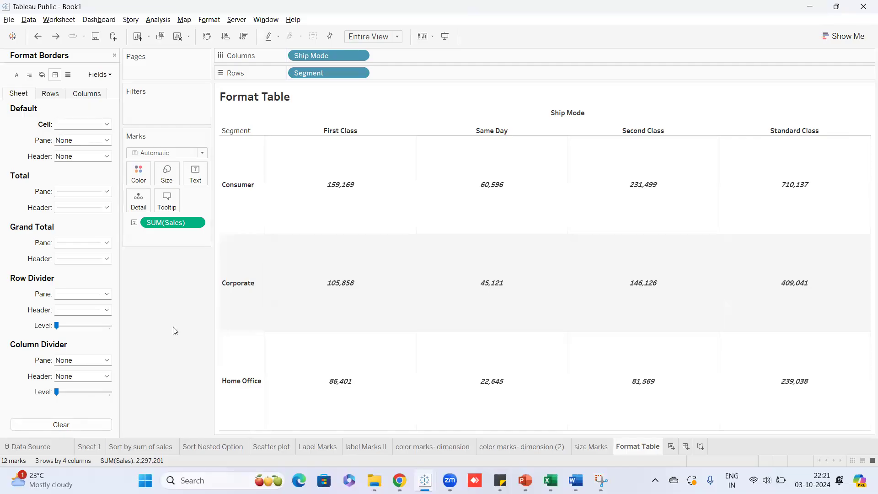
key("ctrl+z")
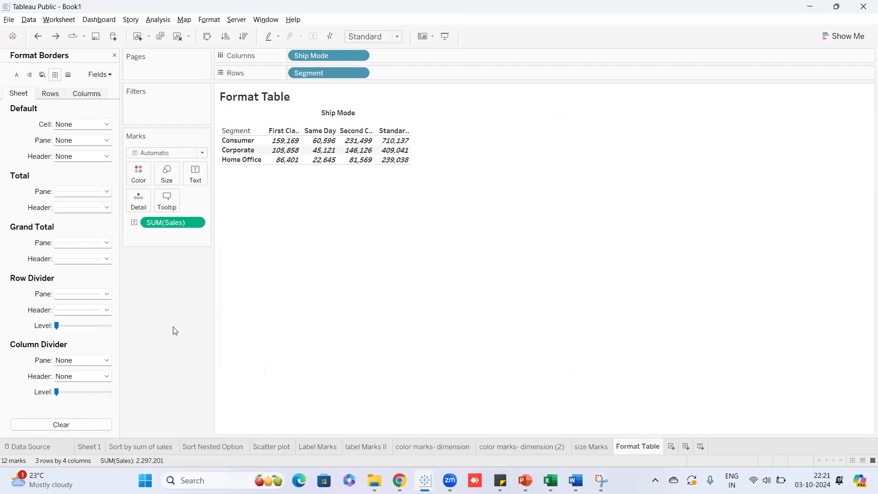
key("ctrl+z")
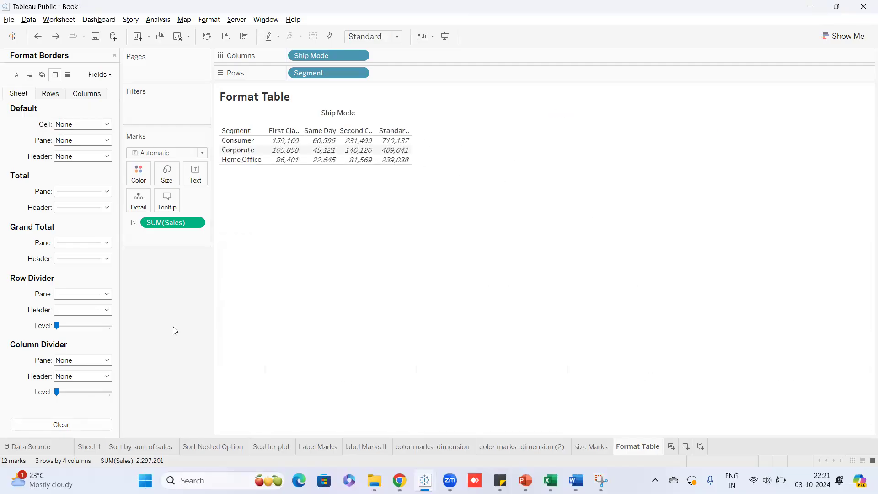
key("ctrl+z")
key("ctrl+z")
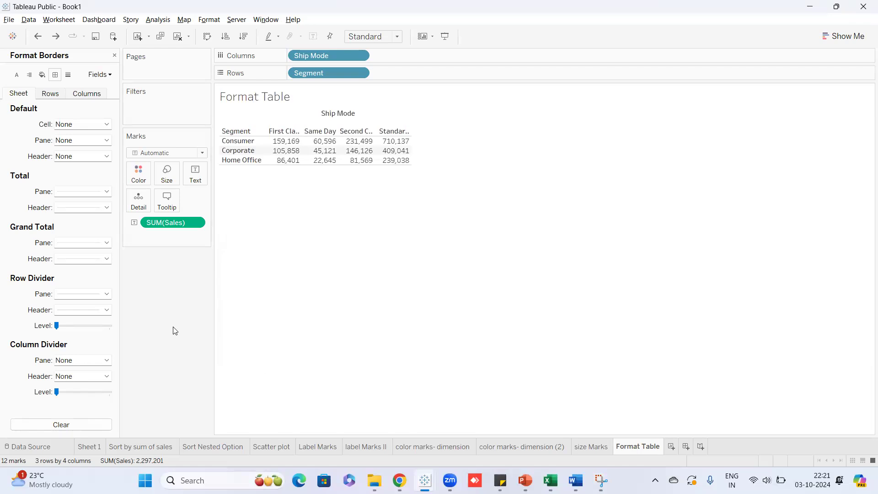
left_click(115, 55)
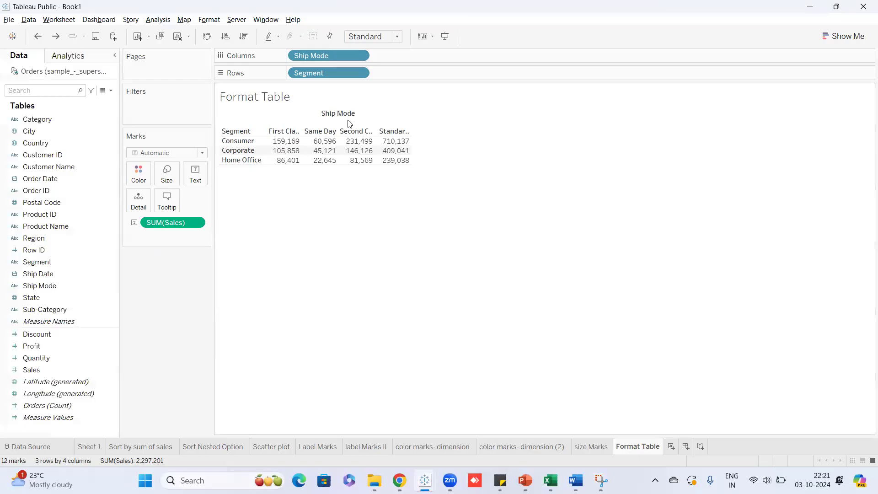
left_click(207, 21)
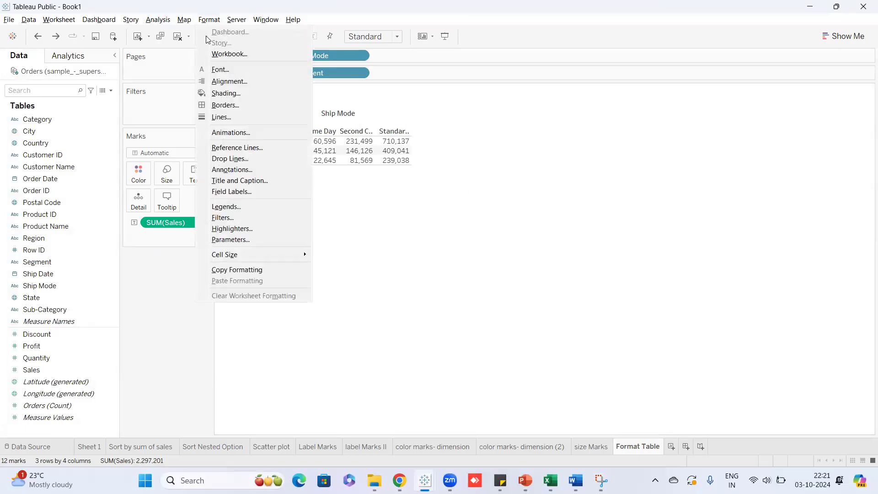
Review the Format pane's font, alignment, shading, line and border settings, ending on Borders.
left_click(227, 71)
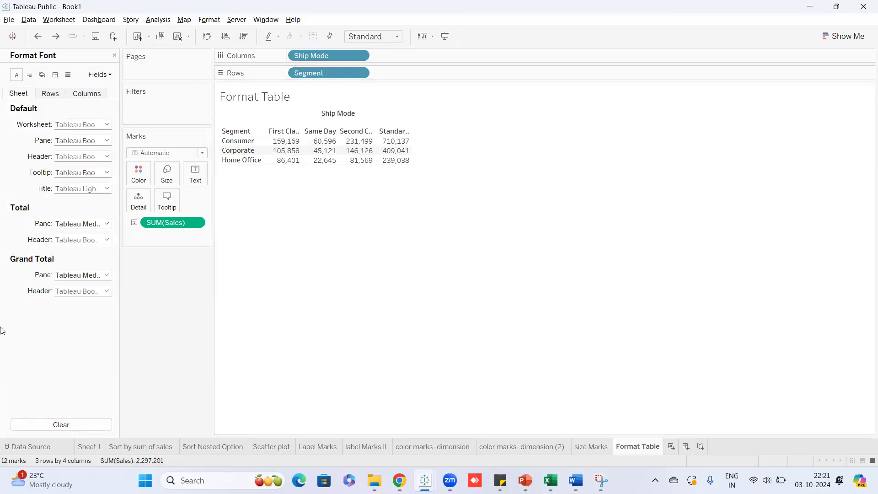
left_click(30, 75)
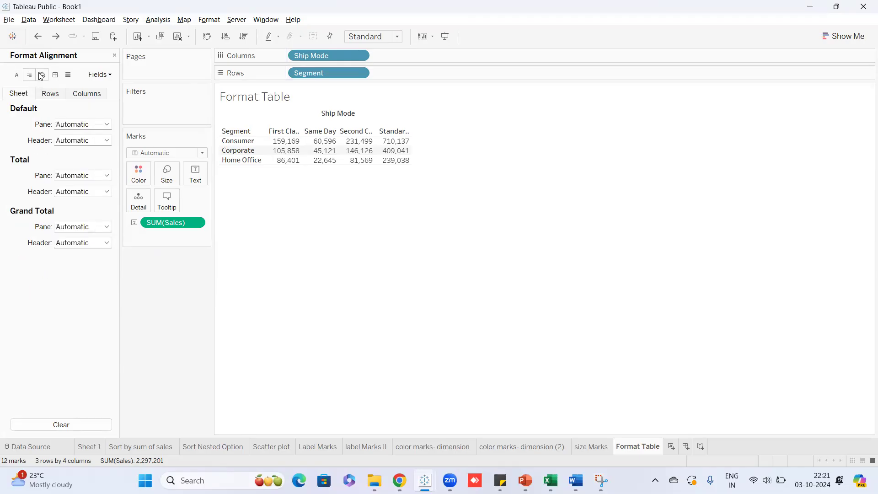
left_click(42, 75)
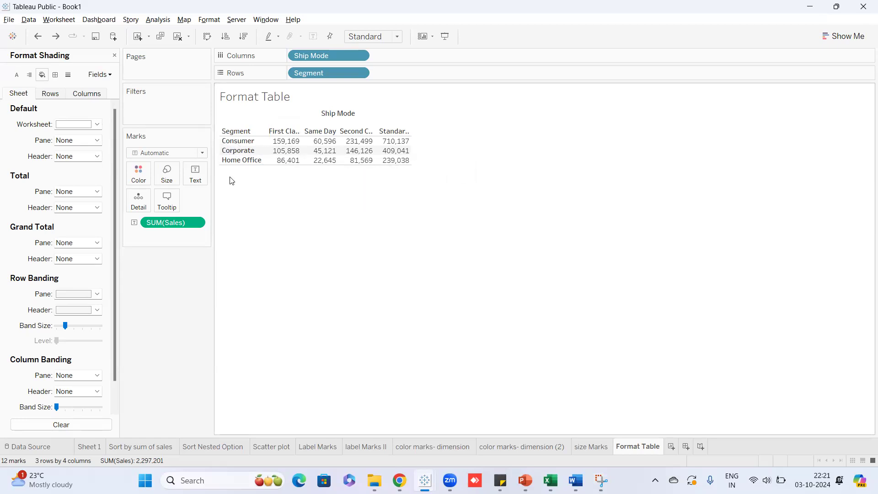
left_click(56, 75)
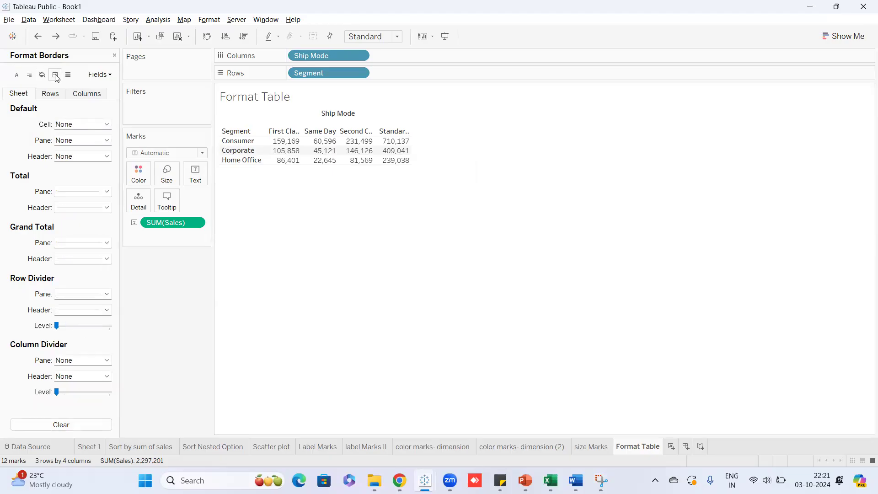
left_click(68, 75)
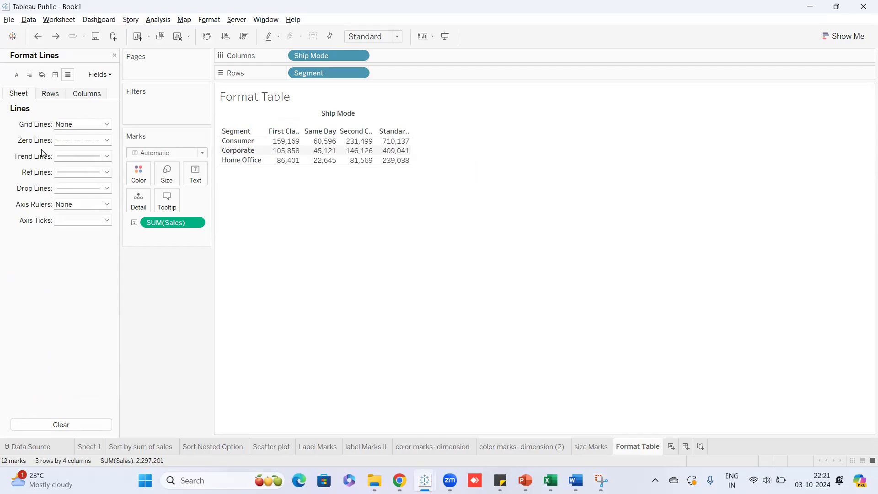
left_click(56, 75)
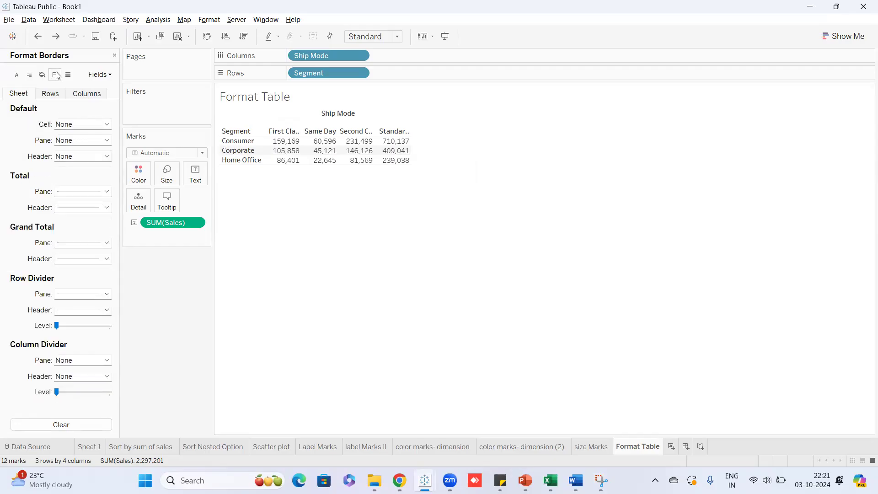
left_click(18, 76)
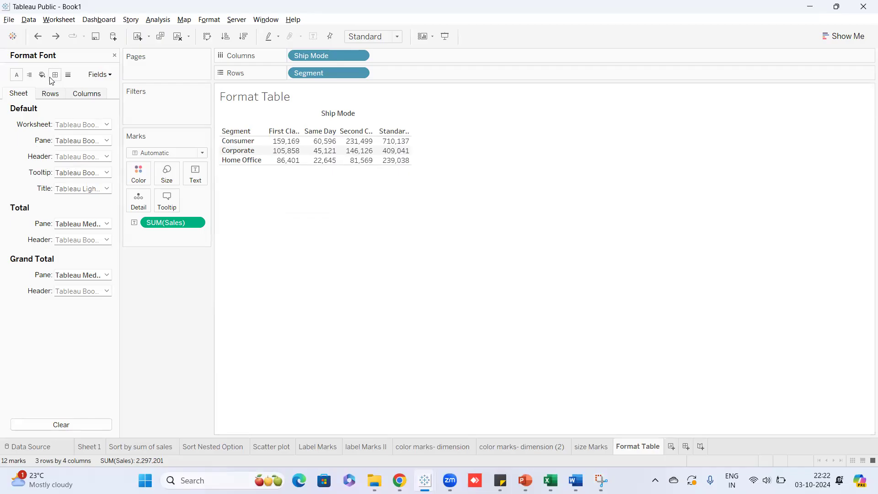
left_click(29, 74)
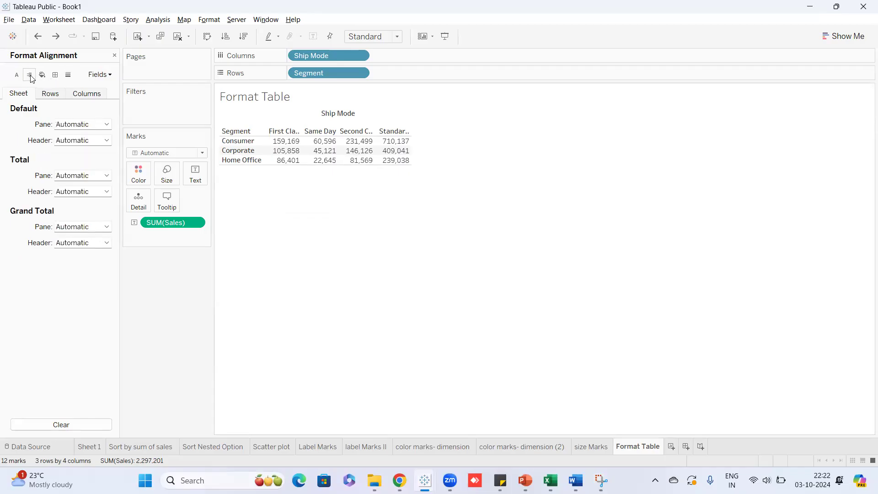
left_click(55, 75)
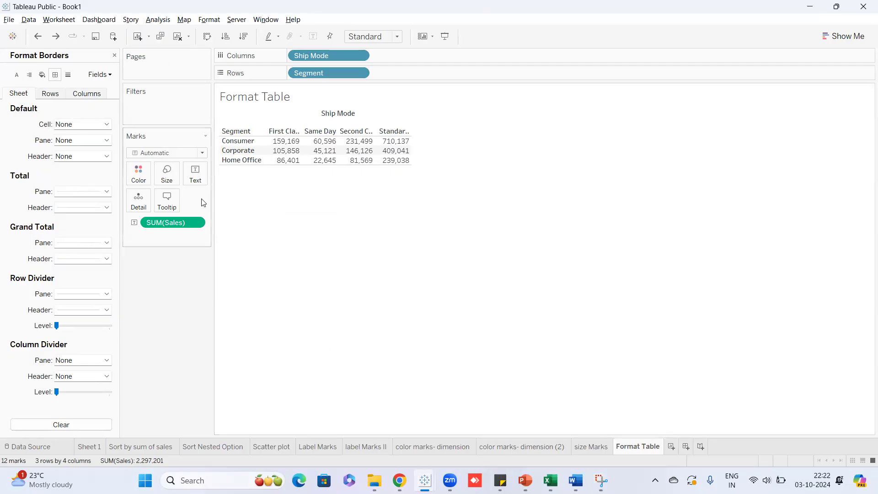
Try the Entire View fit, undo it back to Standard, and close the Format pane.
left_click(398, 37)
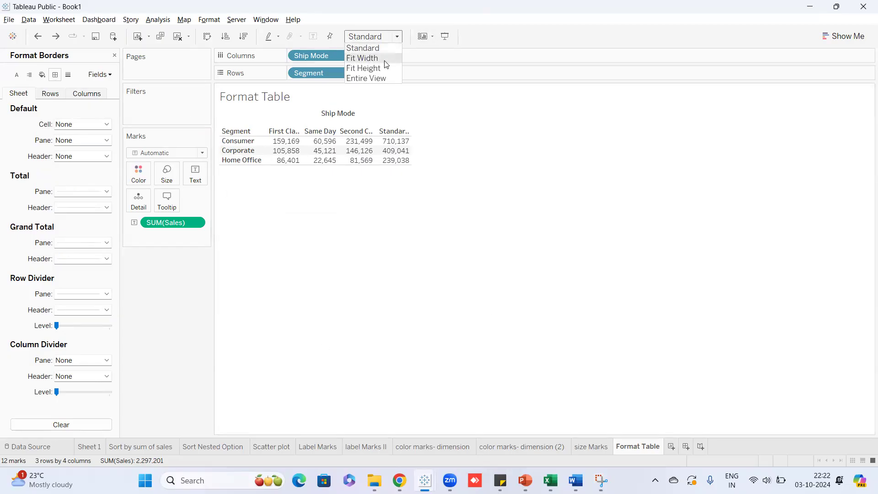
left_click(379, 79)
mouse_move(310, 261)
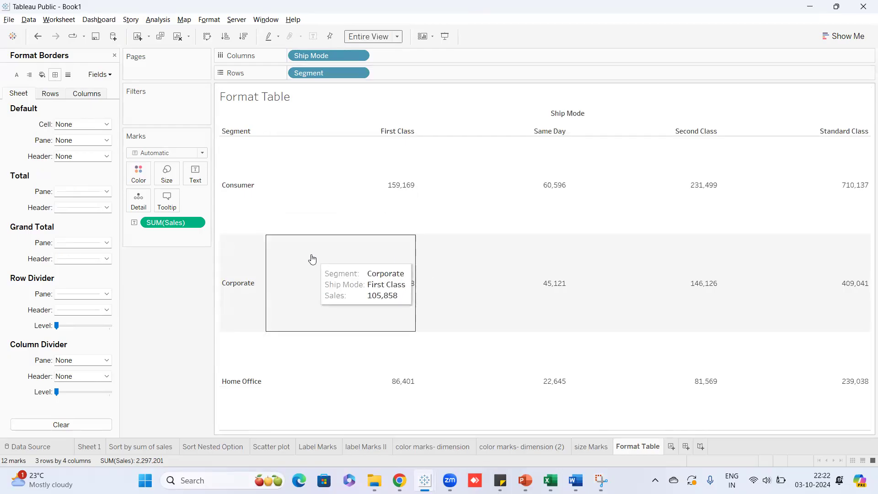
key("ctrl+z")
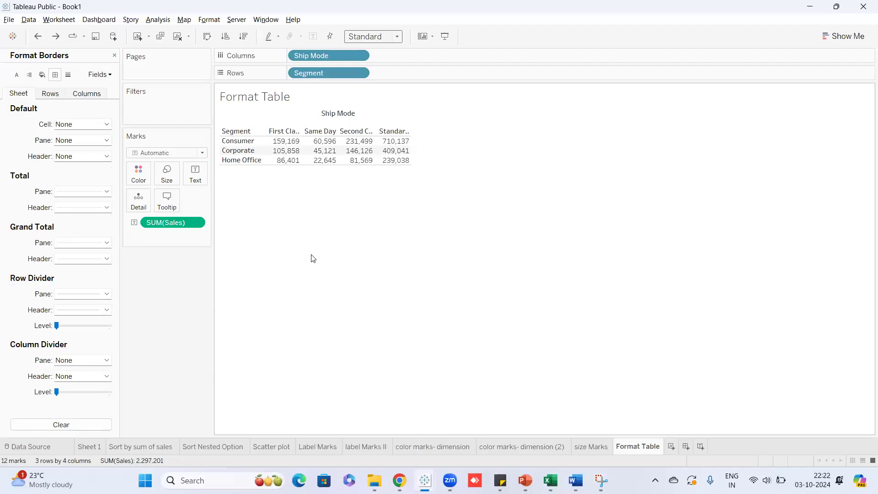
left_click(115, 55)
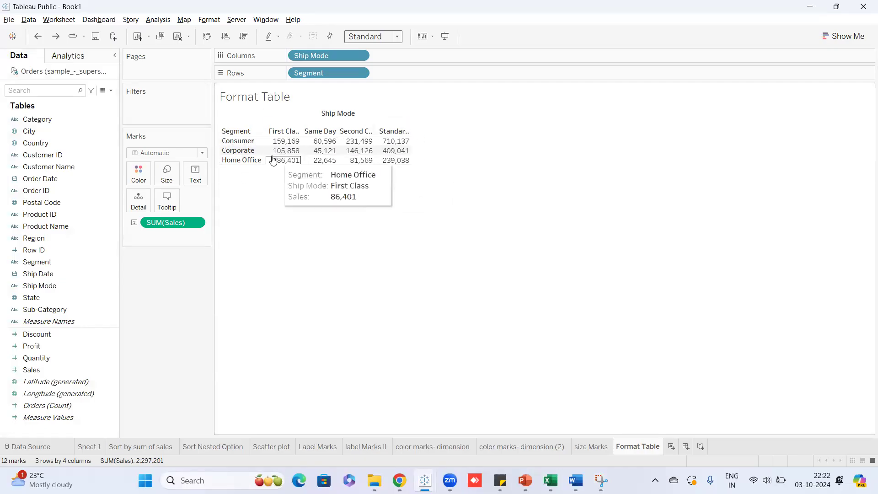
Add a new blank worksheet, Sheet 11.
mouse_move(387, 151)
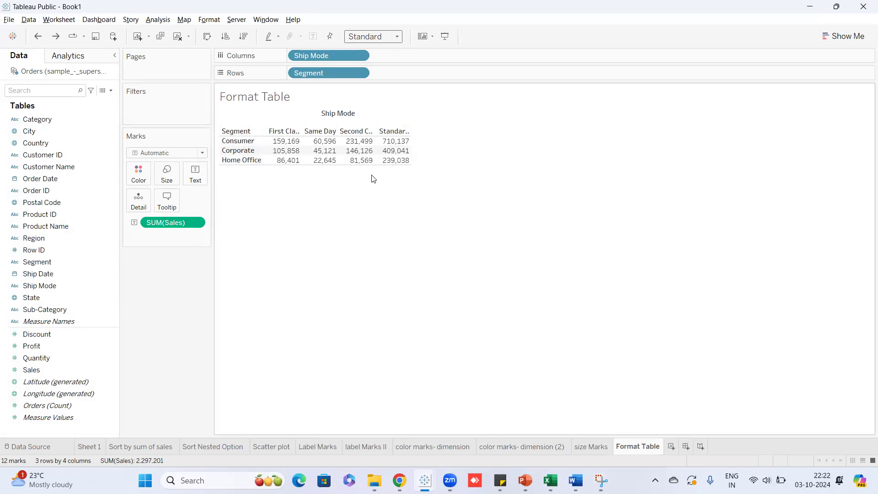
mouse_move(409, 165)
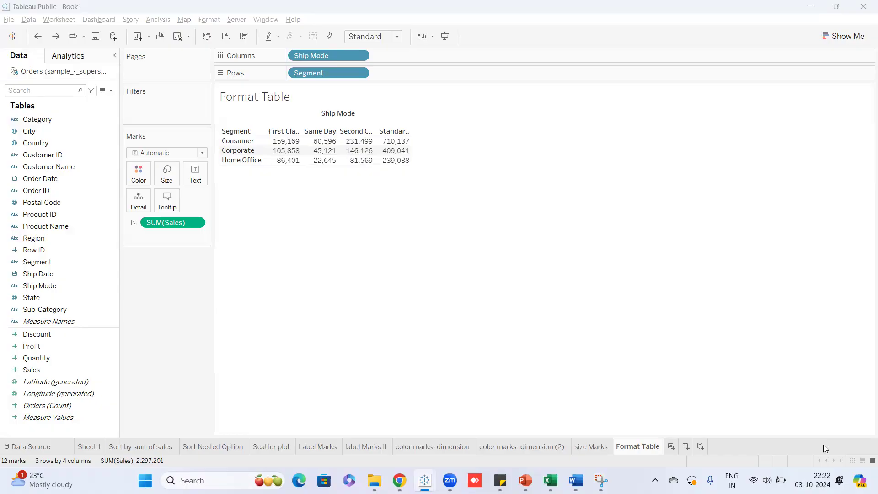
left_click(671, 447)
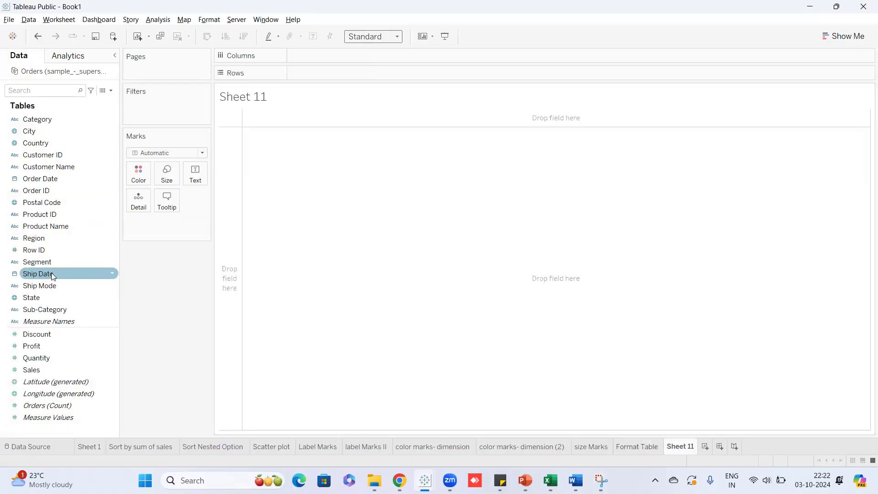
Plot SUM(Sales) on Rows against continuous MONTH(Ship Date) on Columns as a line chart.
left_click_drag(52, 275, 320, 62)
left_click(360, 55)
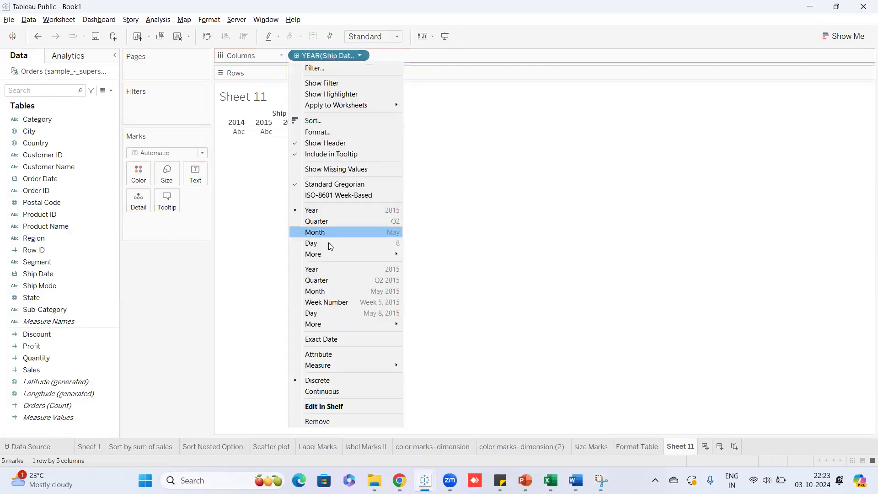
left_click(324, 293)
left_click_drag(41, 370, 284, 113)
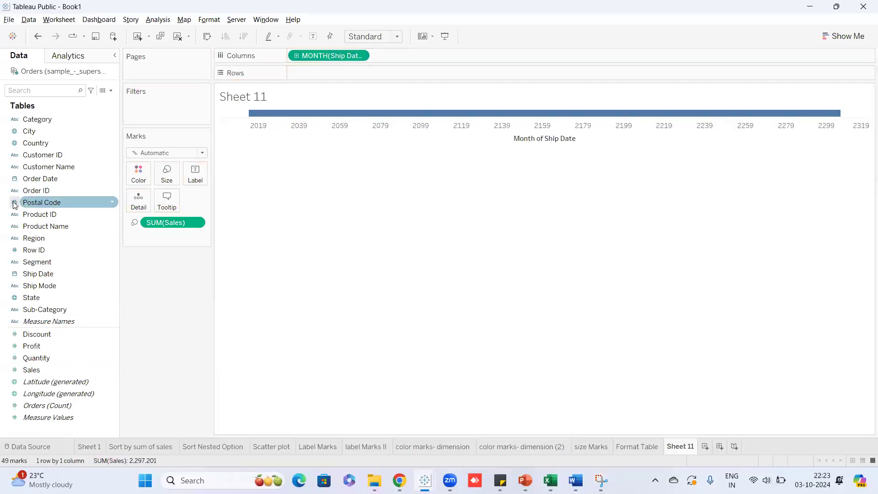
left_click_drag(167, 224, 144, 320)
mouse_move(38, 371)
left_mouse_down()
mouse_move(301, 114)
mouse_move(313, 74)
left_mouse_up()
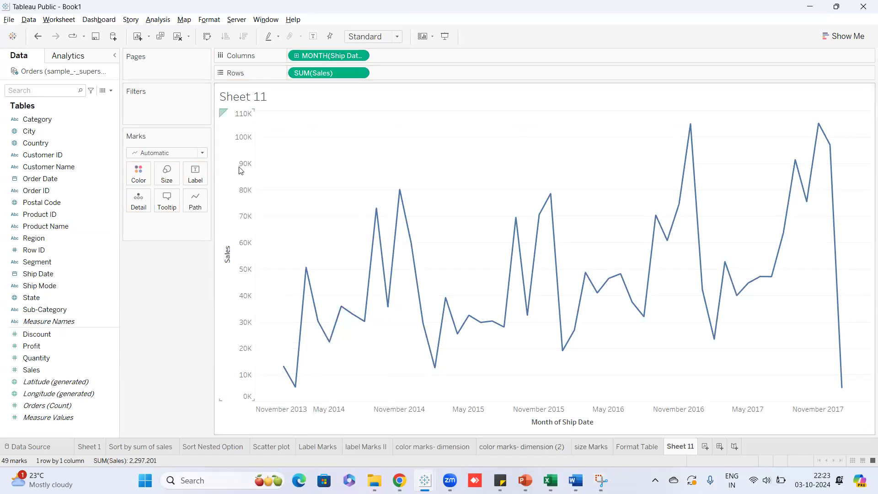
Open the Sales axis formatting and choose the Currency (Custom) number format.
right_click(238, 255)
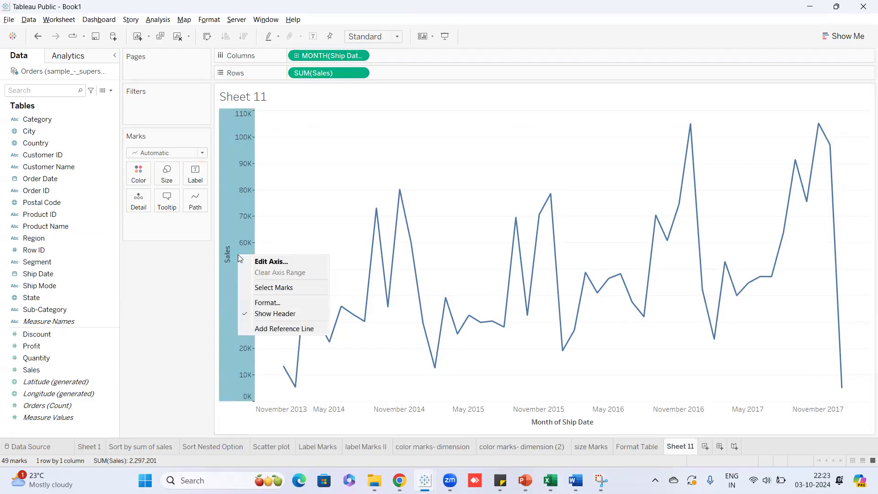
left_click(170, 280)
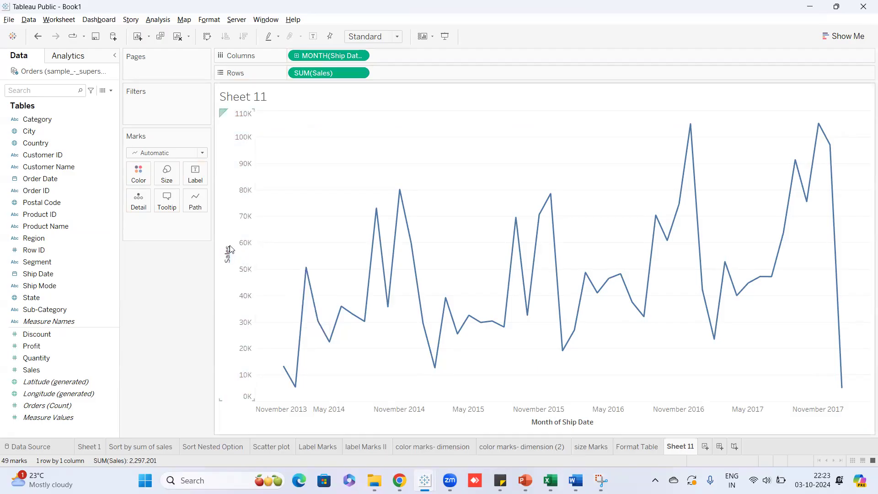
right_click(247, 245)
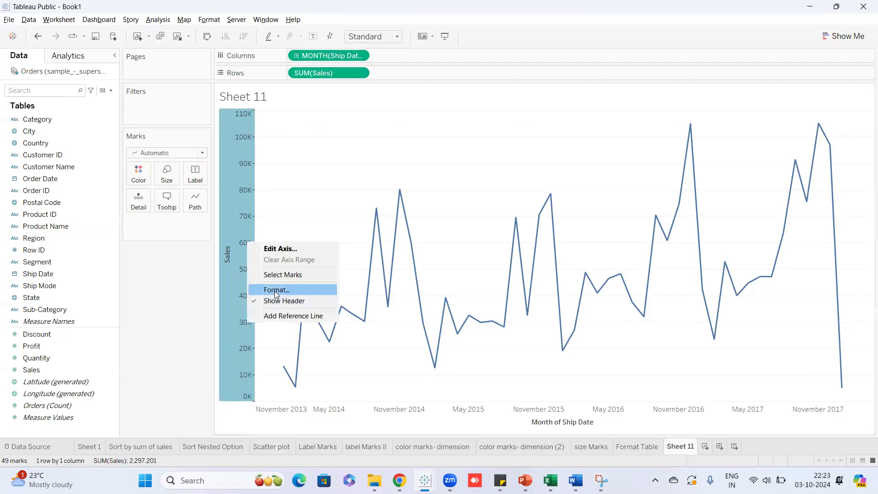
left_click(276, 291)
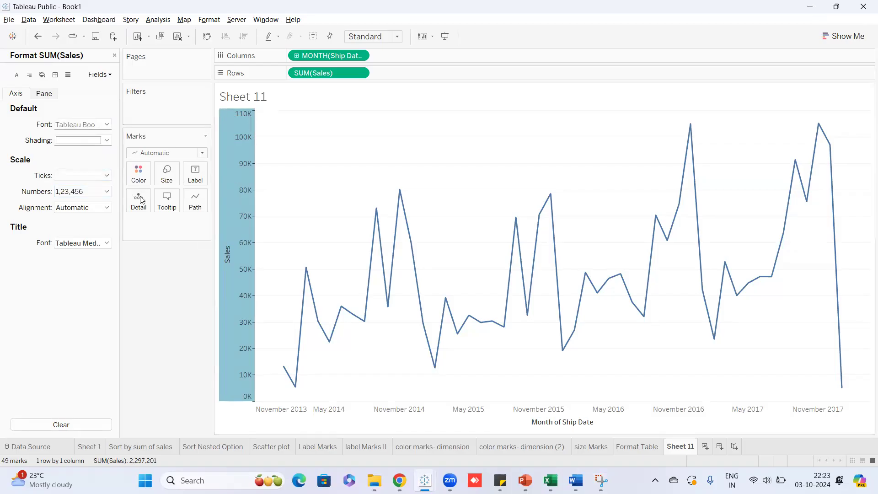
left_click(108, 192)
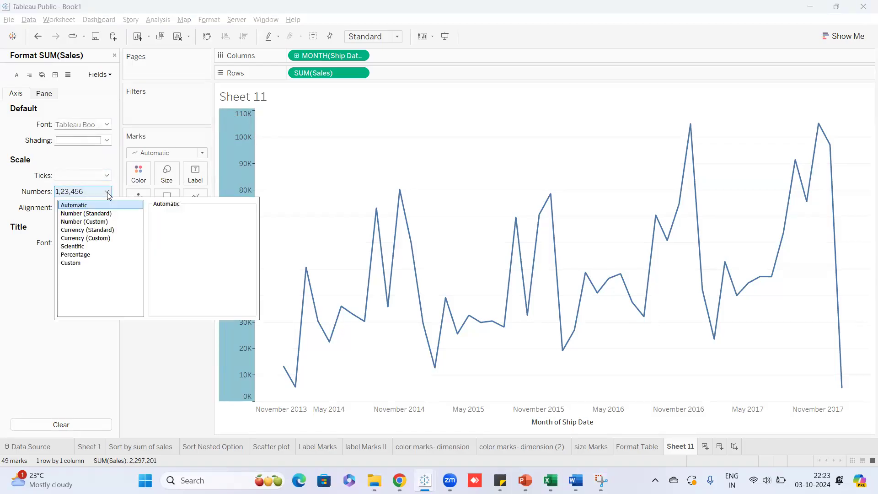
left_click(89, 239)
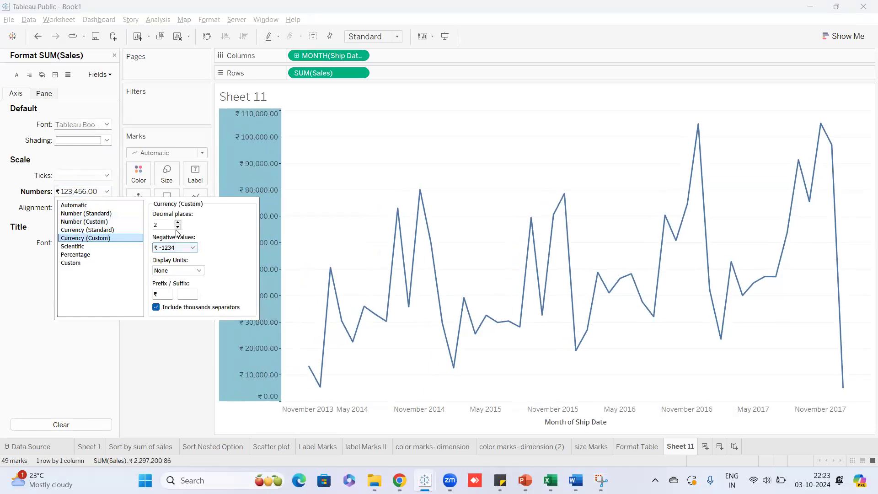
Show axis values in Thousands (K) with 0 decimal places and no ₹ prefix.
left_click(199, 270)
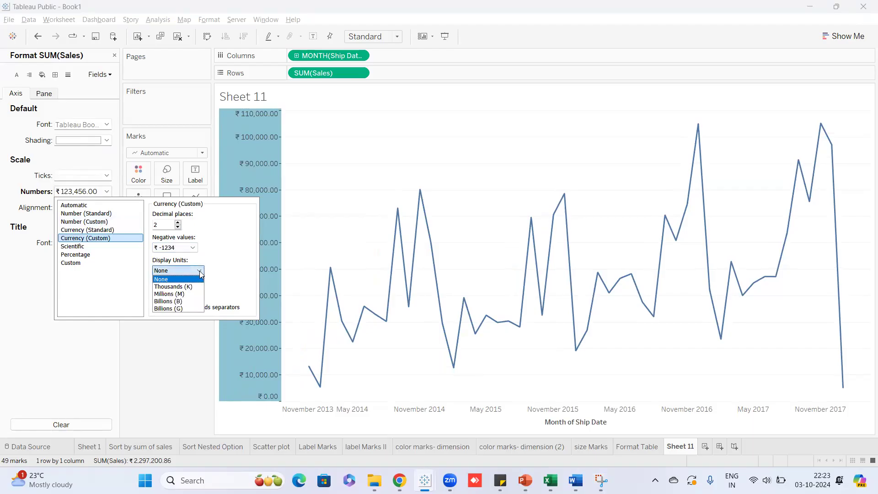
left_click(182, 294)
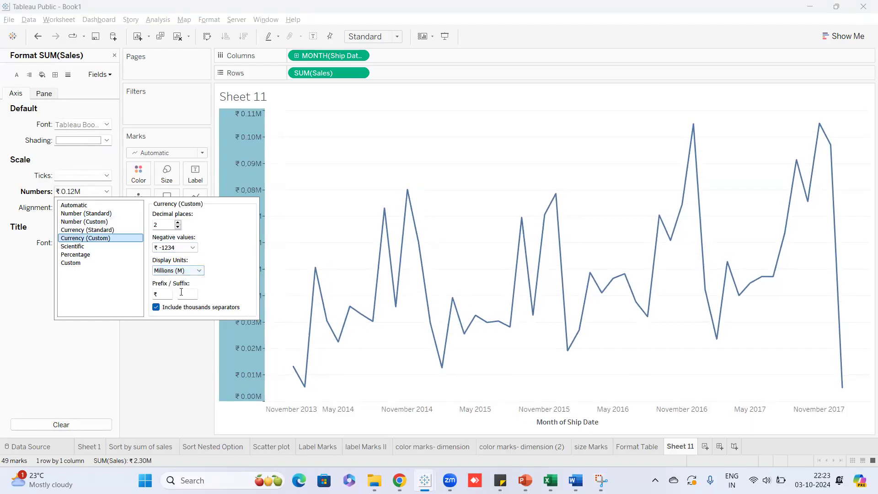
left_click(194, 270)
left_click(174, 286)
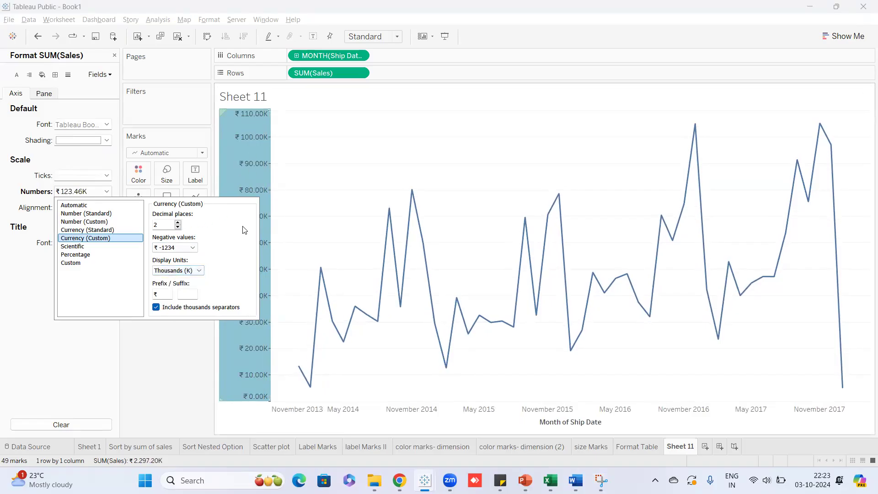
left_click(177, 227)
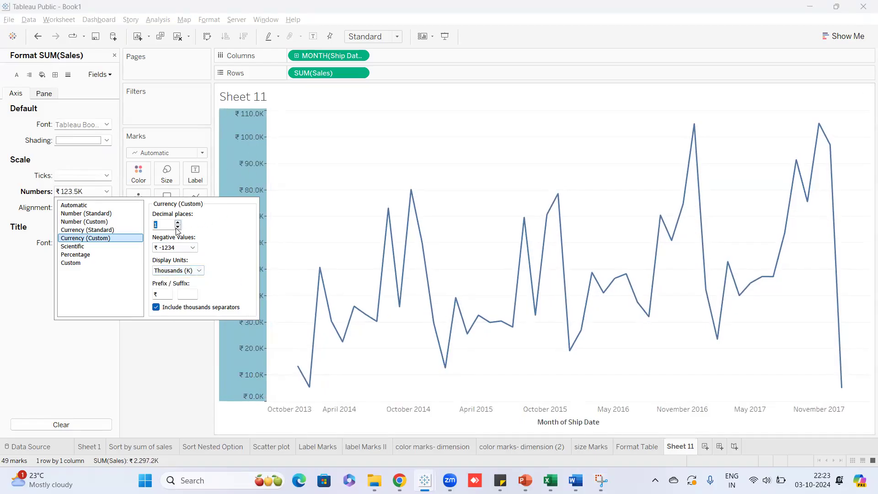
left_click(177, 227)
left_click_drag(148, 296, 143, 297)
key("BackSpace")
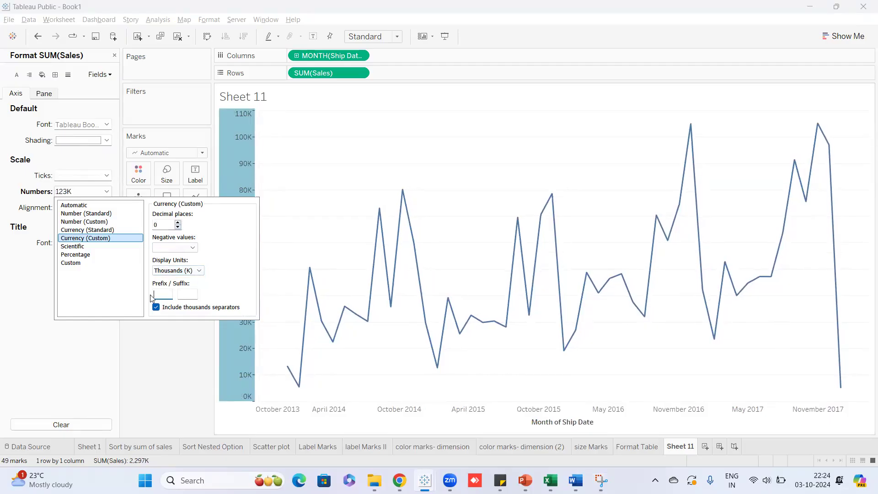
left_click(165, 351)
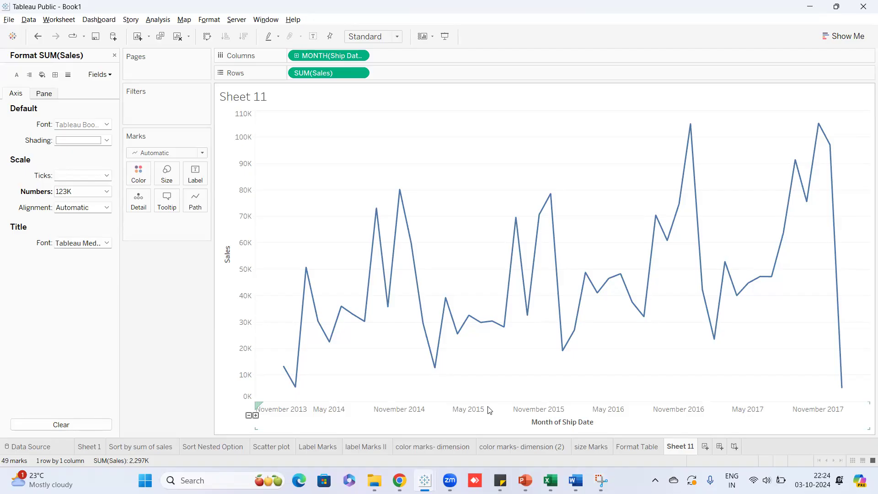
Inspect the MONTH(Ship Date) axis formatting, switch back to SUM(Sales), and close the Format pane.
left_click(110, 74)
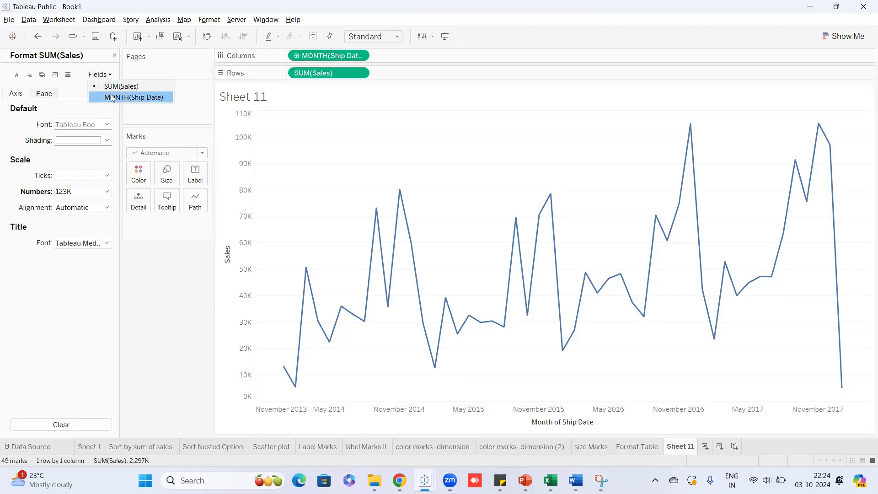
left_click(112, 97)
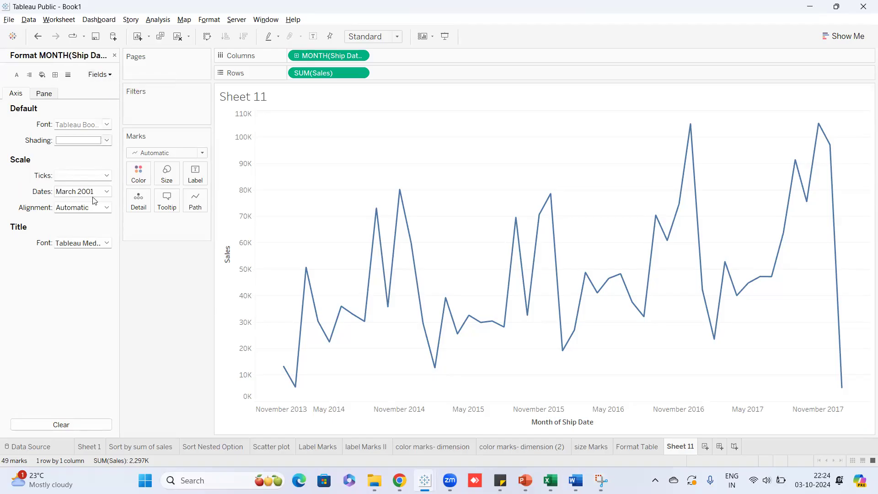
left_click(115, 55)
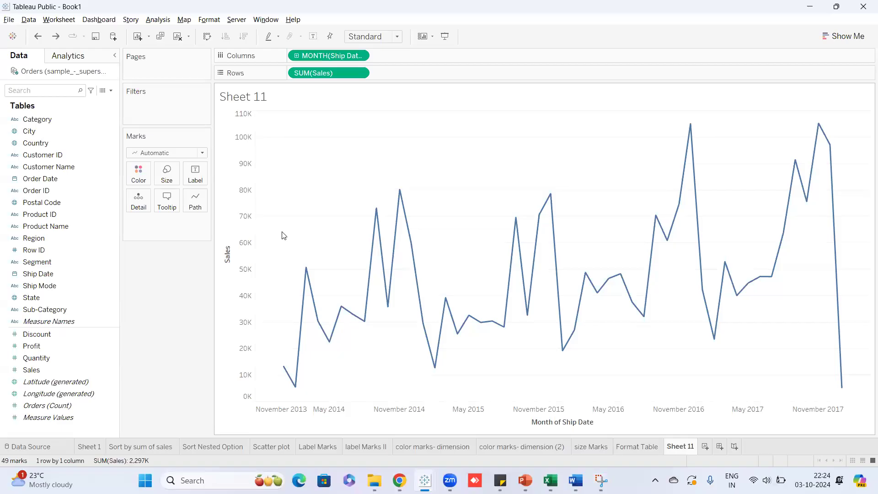
right_click(485, 413)
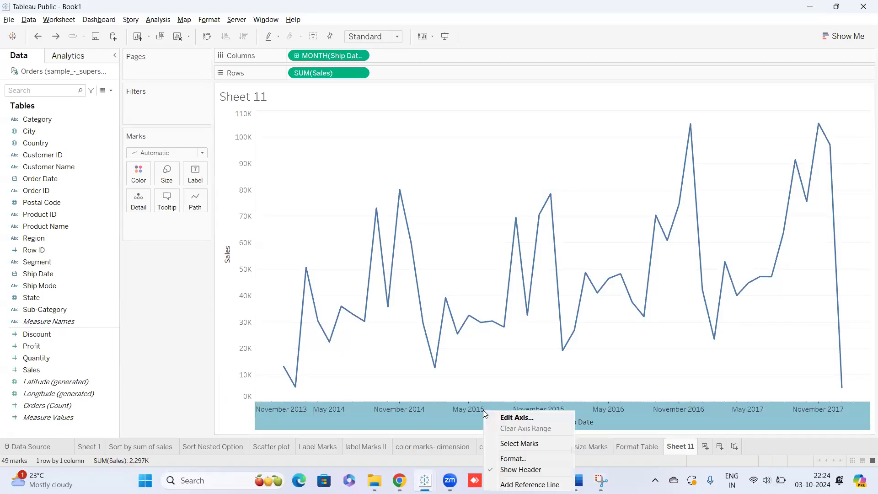
left_click(500, 459)
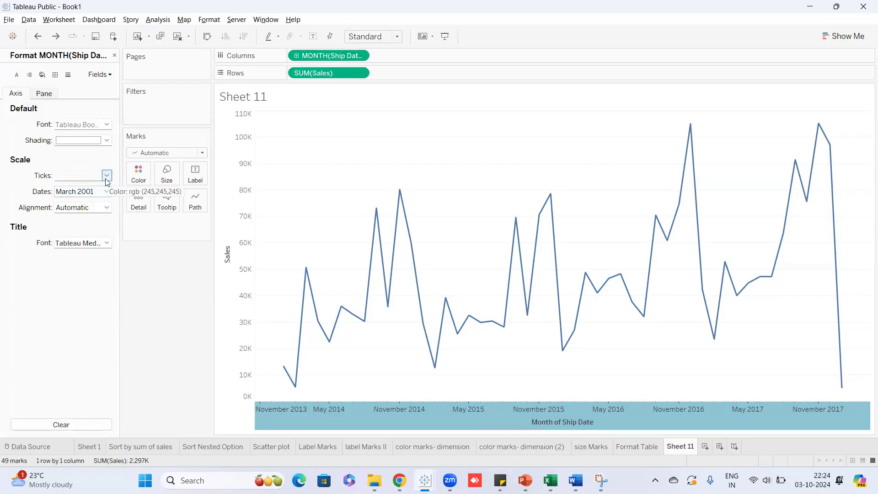
left_click(110, 74)
left_click(110, 86)
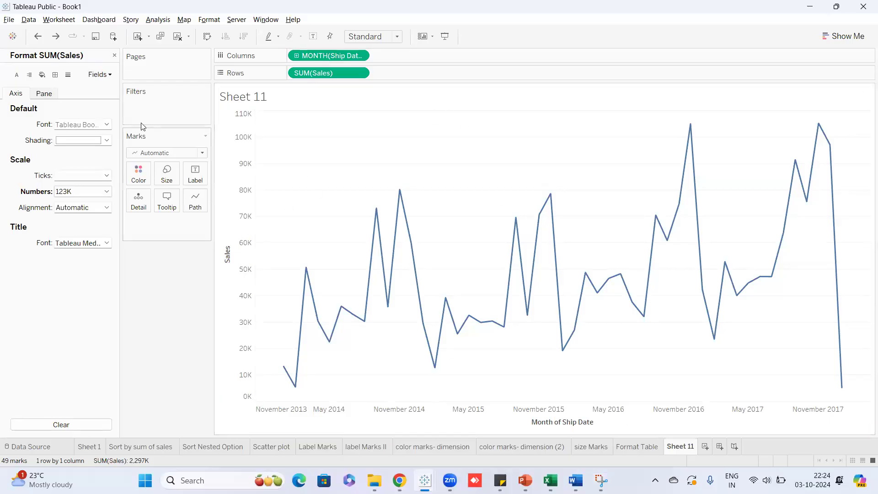
left_click(114, 57)
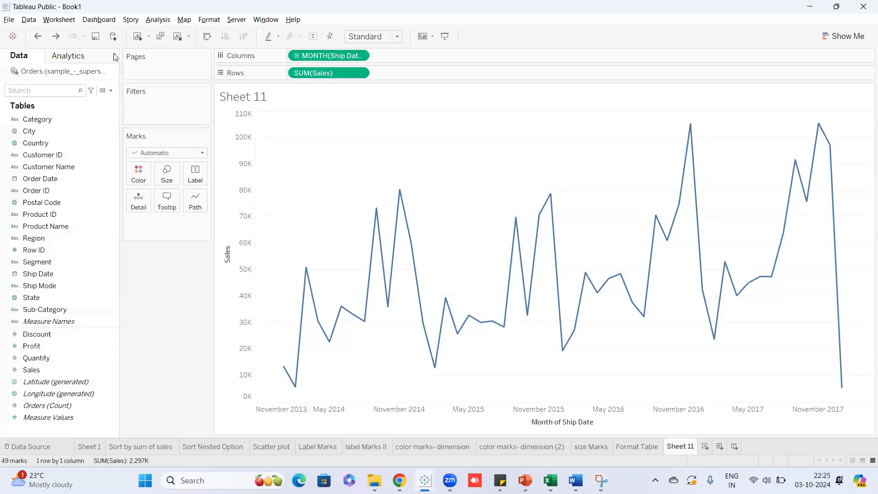
In Edit Axis, replace the date axis title 'Month of Ship Date' with 'Shipping Dates'.
right_click(551, 422)
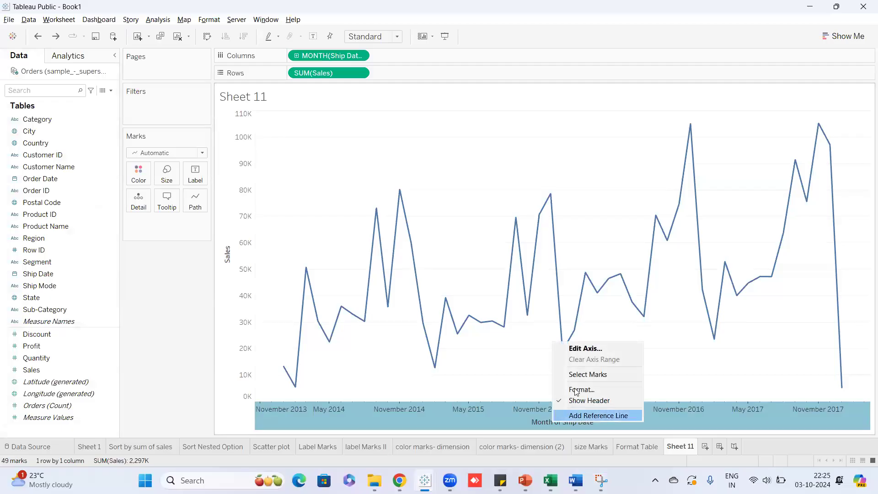
left_click(580, 349)
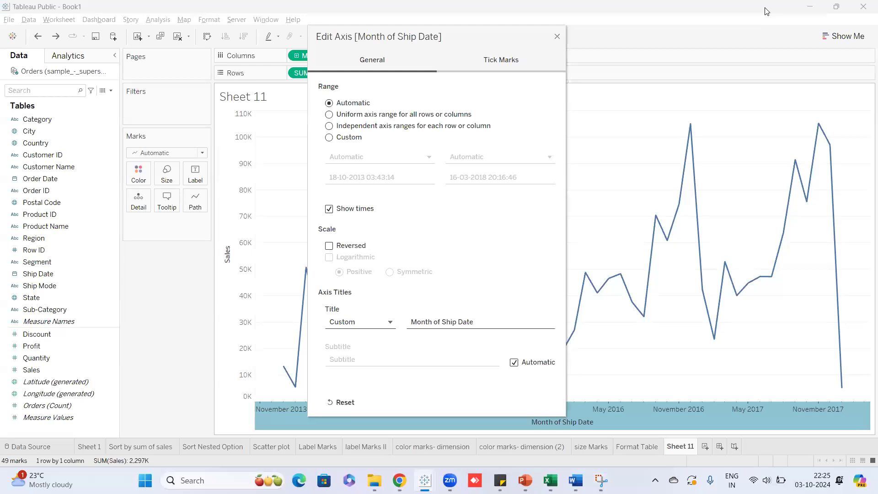
left_click(536, 61)
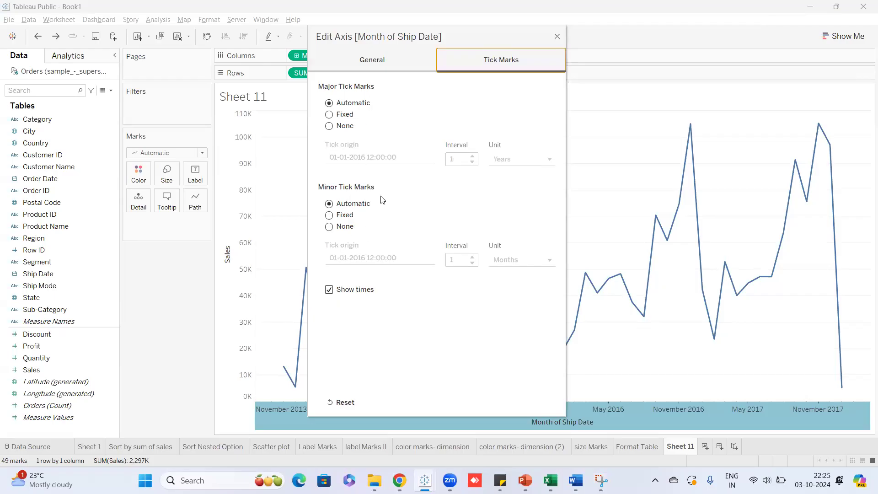
left_click(368, 52)
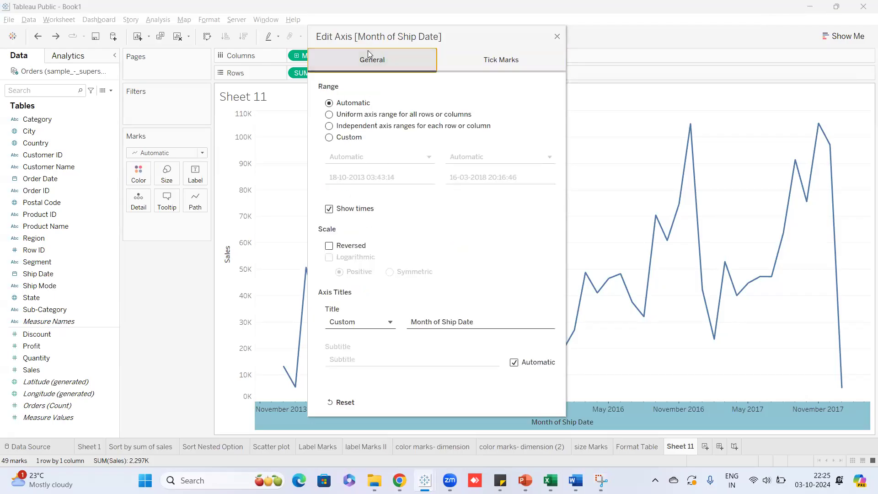
left_click(482, 327)
left_click_drag(482, 326, 416, 317)
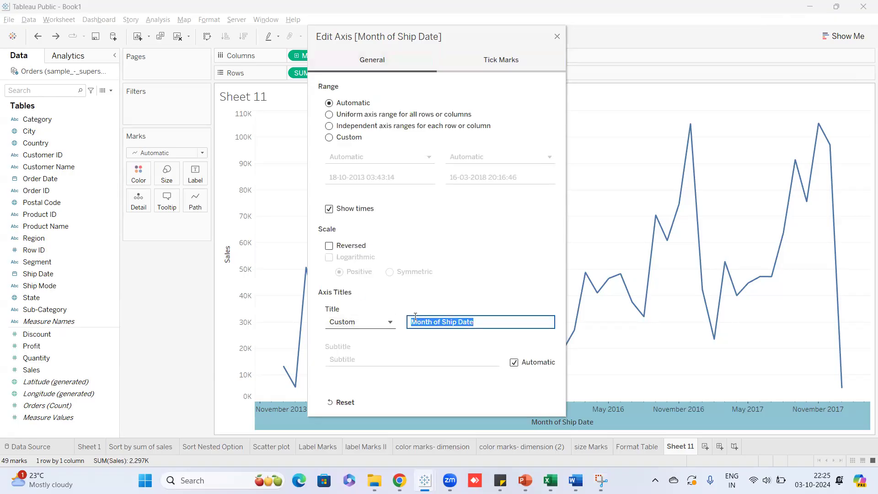
key("BackSpace")
type("Shipping Dates")
left_click_drag(467, 37, 378, 12)
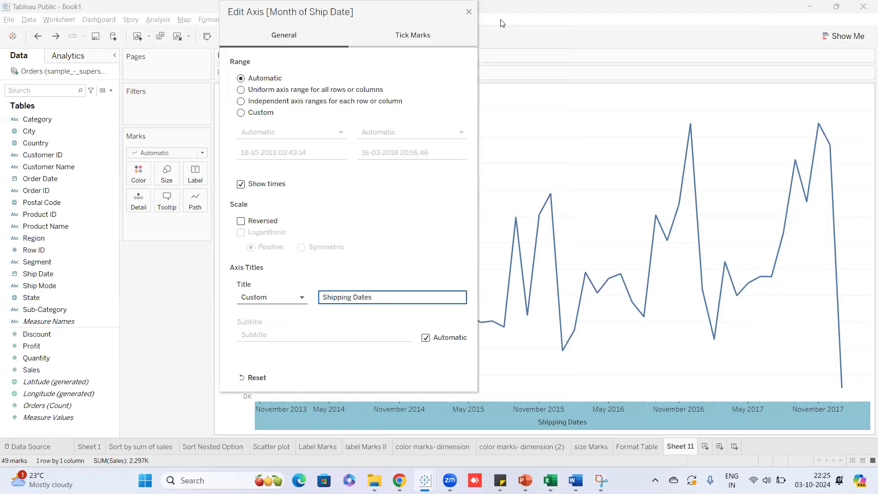
left_click(466, 11)
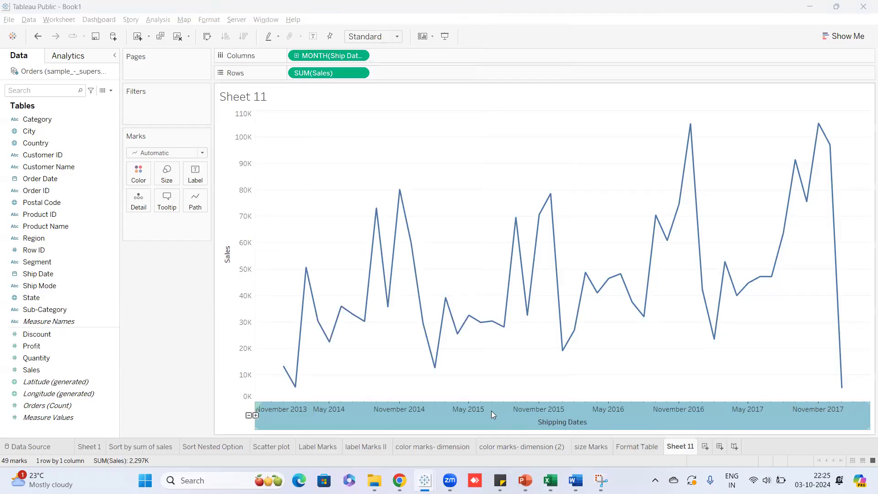
right_click(467, 416)
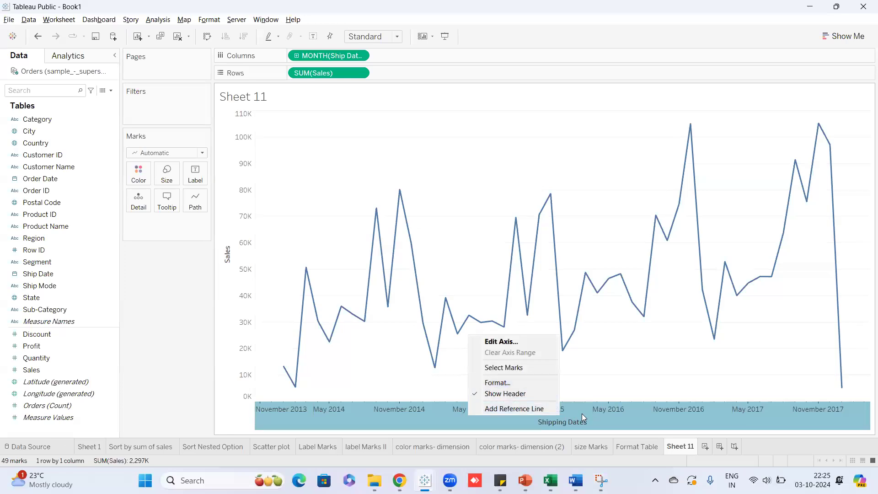
left_click(567, 425)
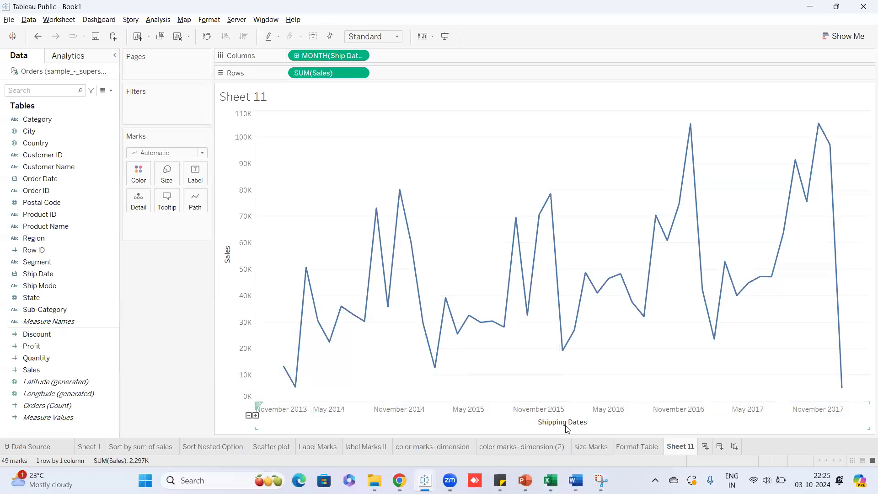
right_click(543, 418)
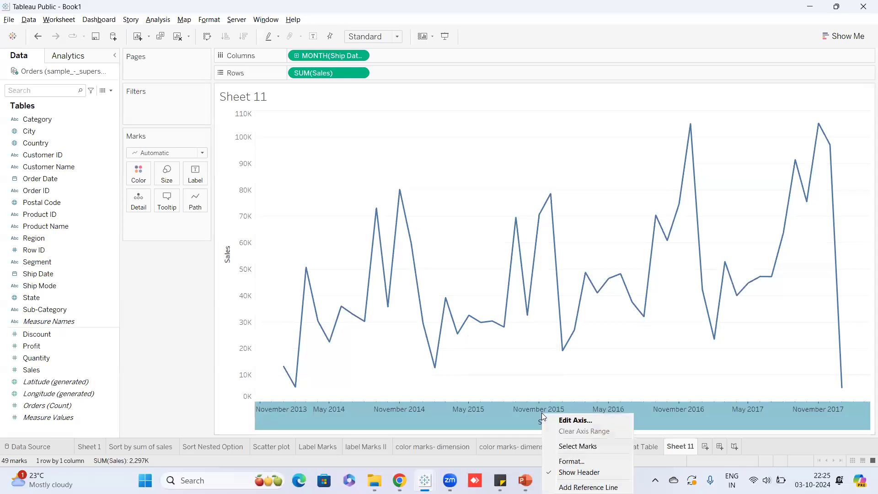
left_click(565, 421)
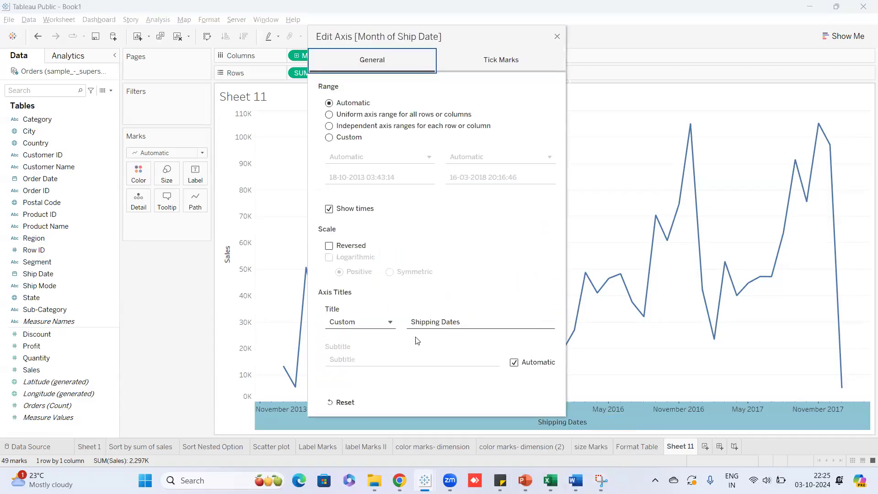
left_click_drag(485, 323, 403, 325)
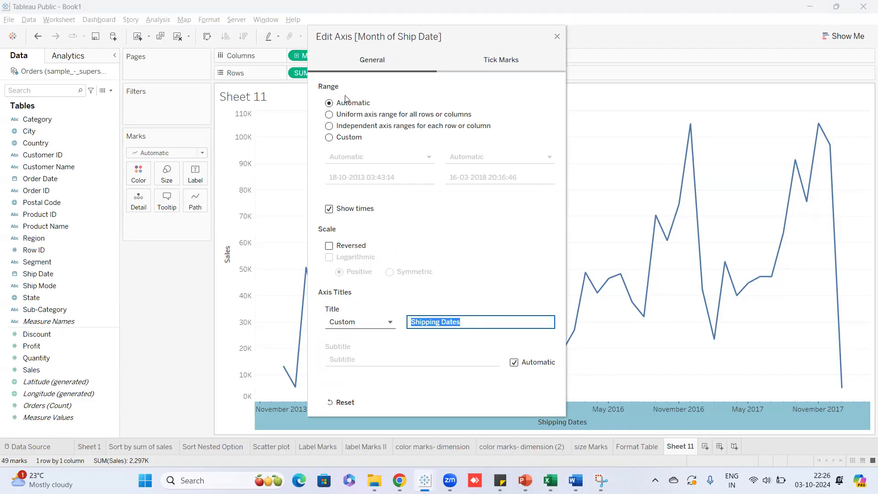
left_click_drag(495, 34, 518, 110)
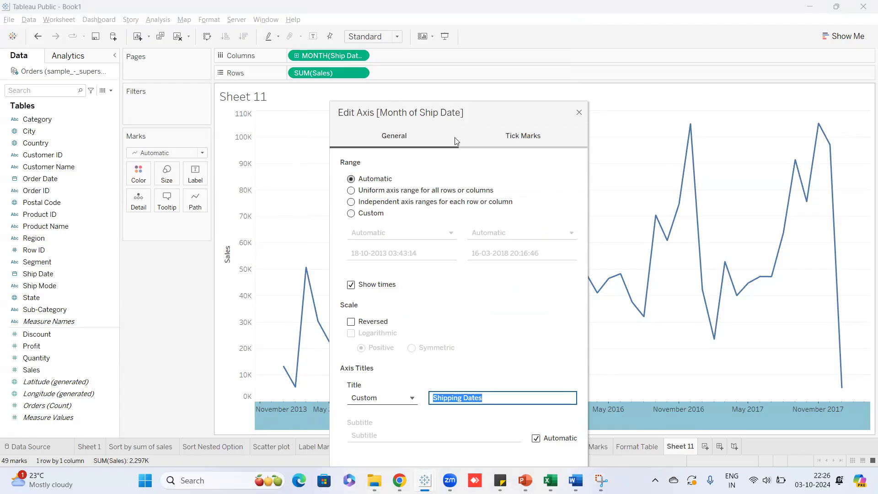
left_click(579, 113)
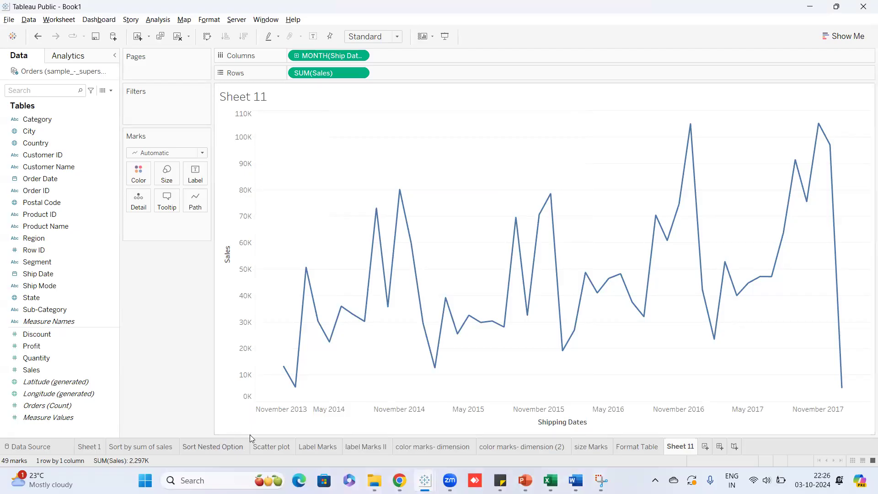
mouse_move(262, 446)
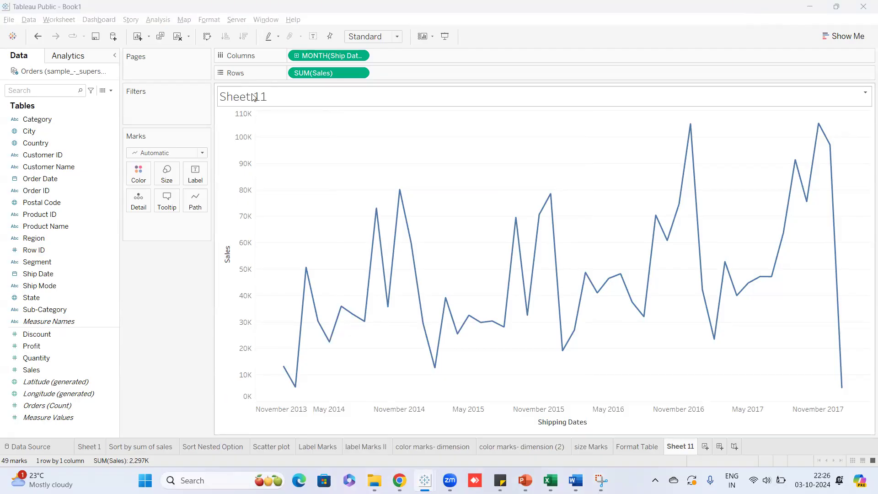
left_click(160, 341)
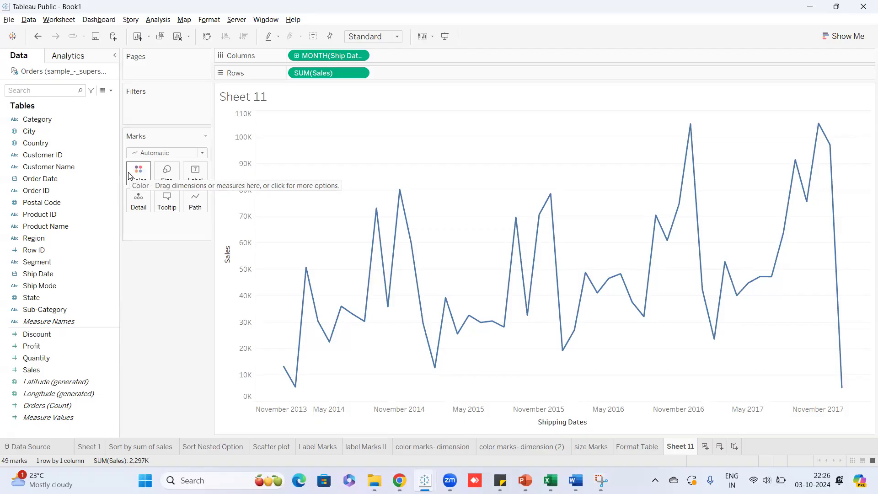
left_click(62, 21)
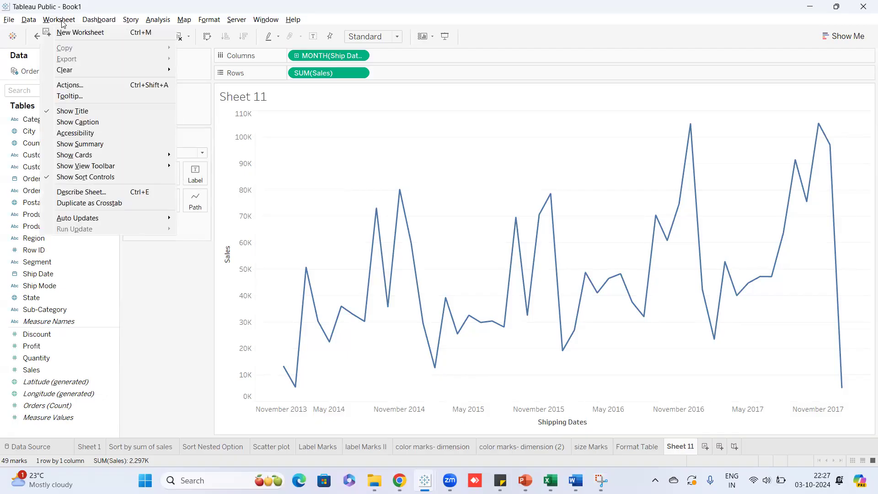
left_click(167, 320)
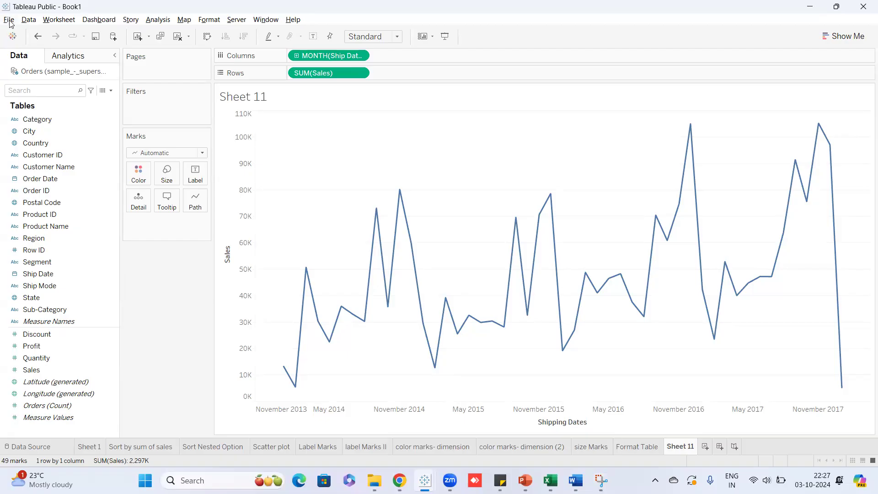
left_click(9, 20)
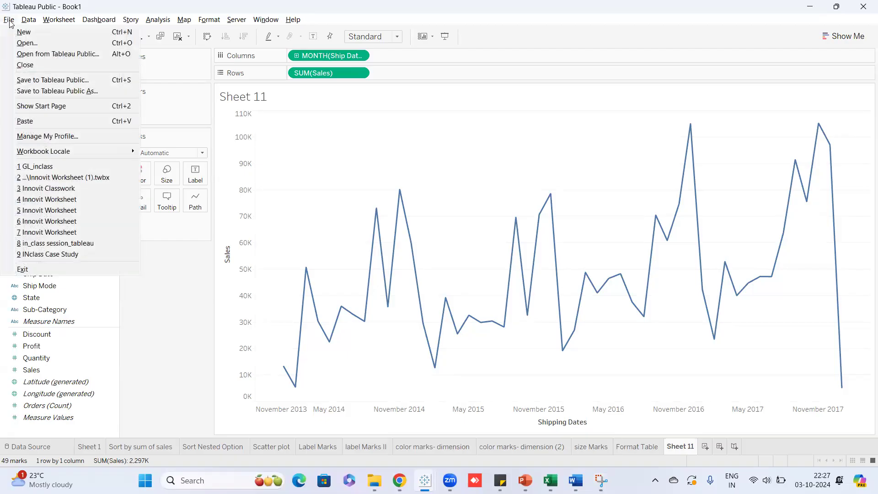
Choose Save to Tableau Public As and sign in with the account e-mail and password.
left_click(29, 93)
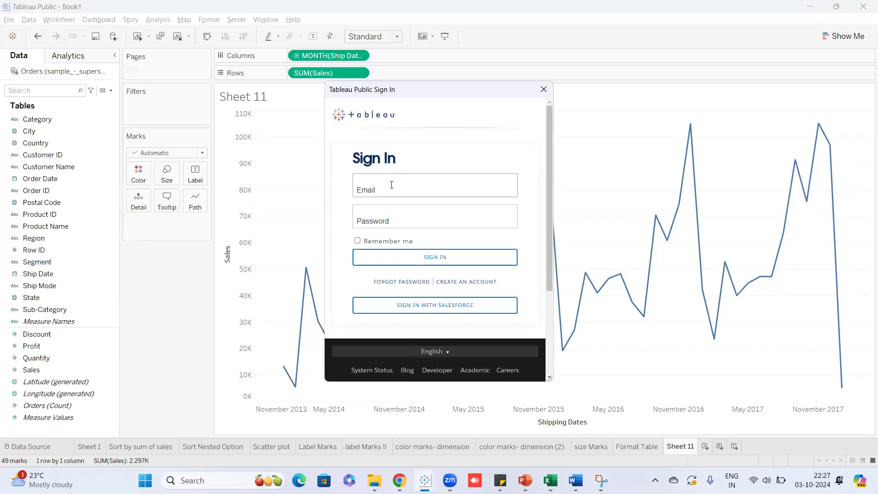
left_click(386, 184)
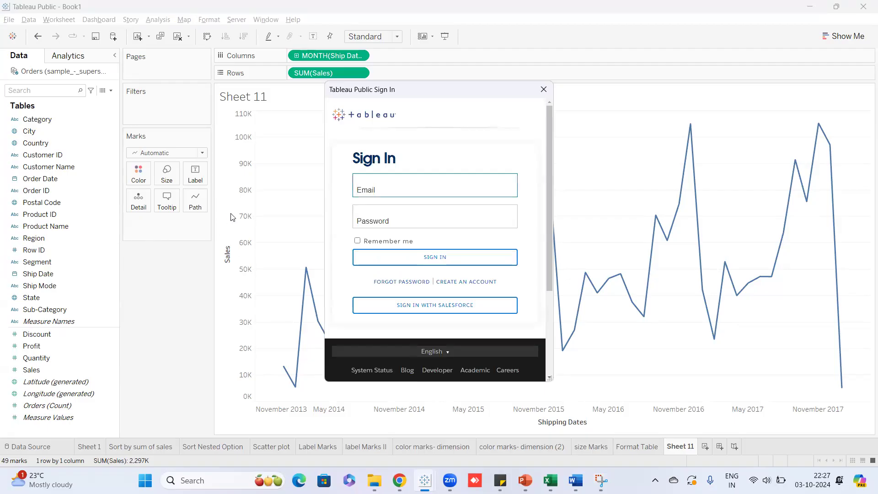
key("Tab")
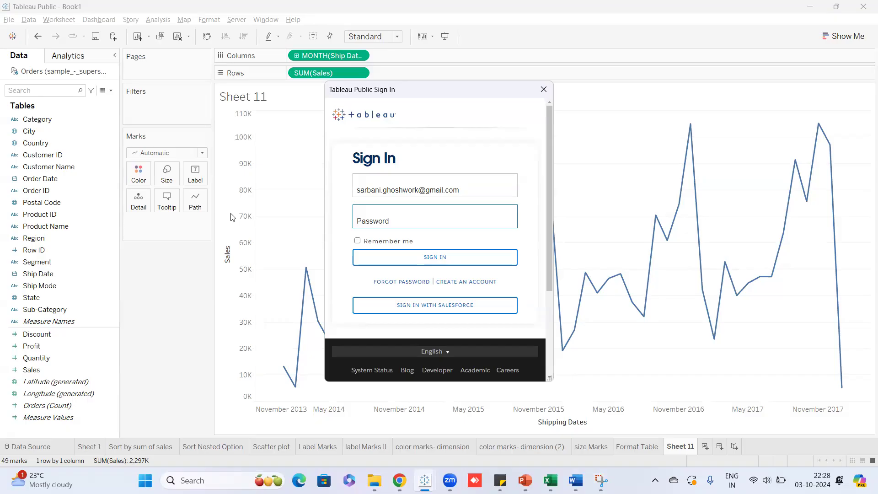
type("•••")
left_click(421, 263)
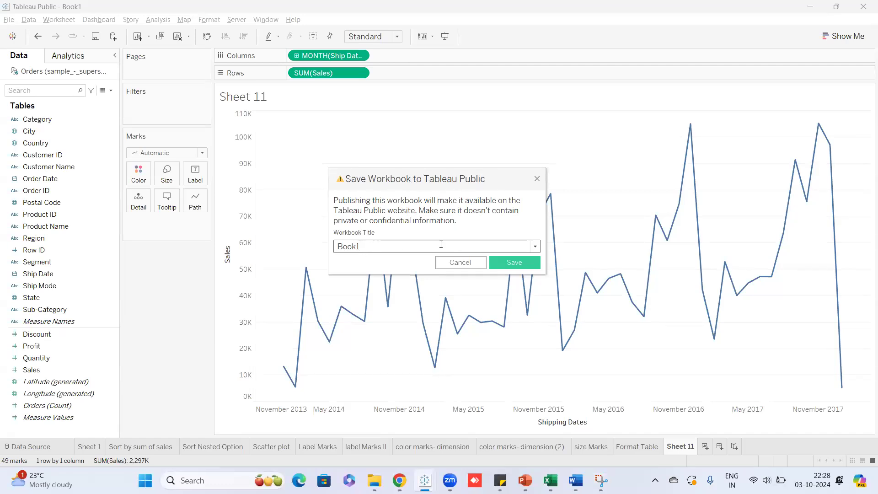
Replace the workbook title Book1 with 'Classwork' and save it to Tableau Public.
key("ctrl+a")
type("In")
key("BackSpace")
key("BackSpace")
type("Classwork")
left_click(517, 264)
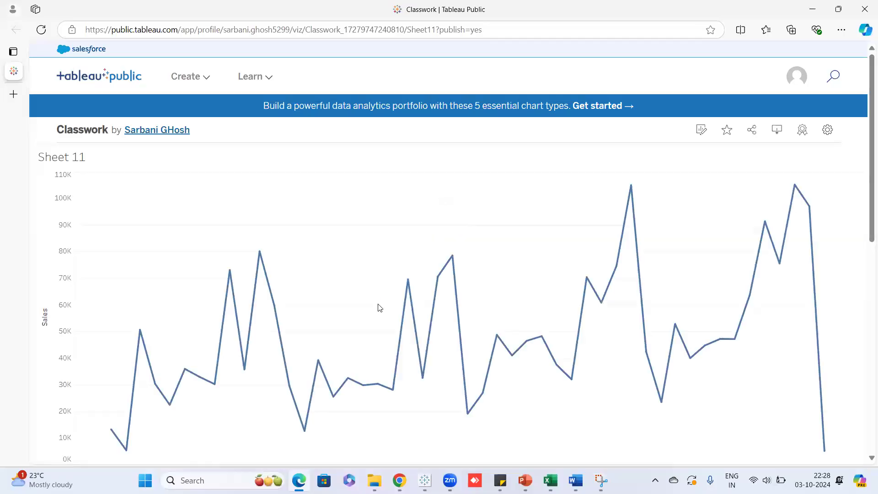
mouse_move(425, 479)
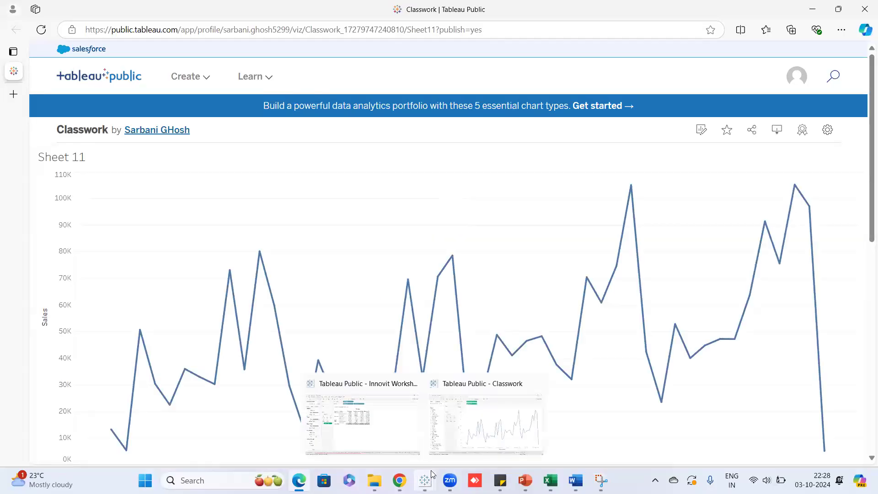
left_click(456, 442)
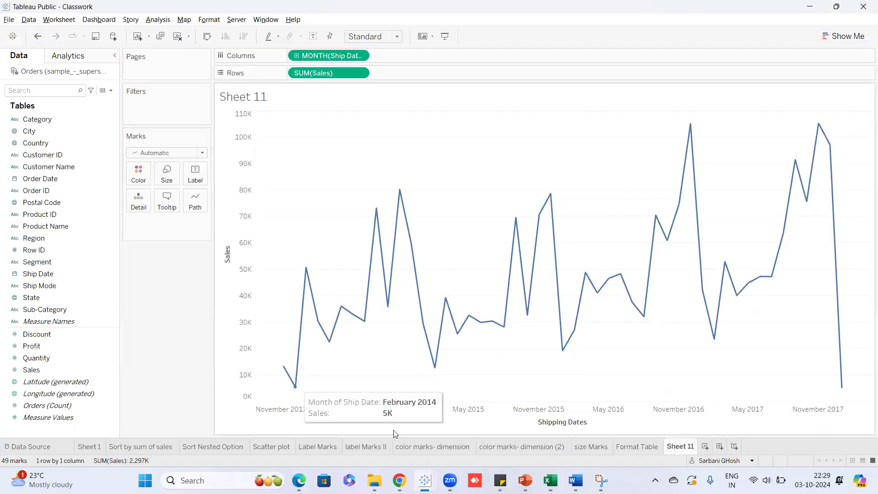
left_click(300, 480)
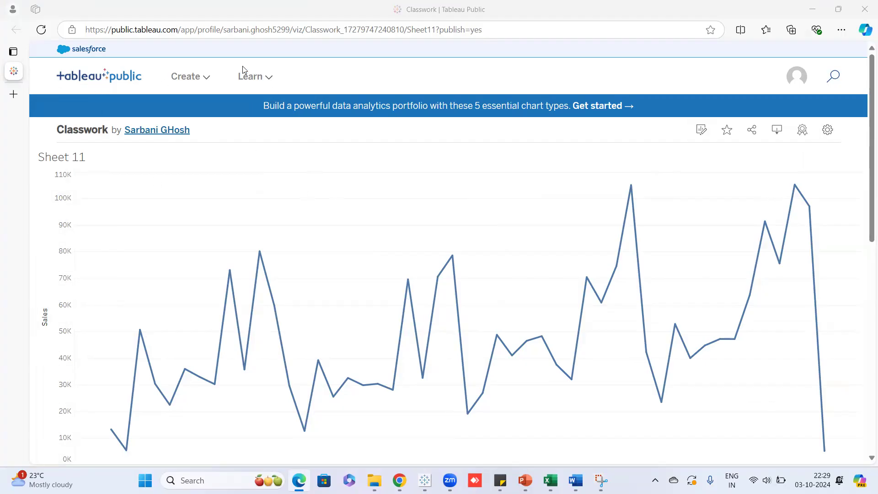
Turn on Show Sheets in the published viz's settings so sheets appear as tabs.
left_click(829, 132)
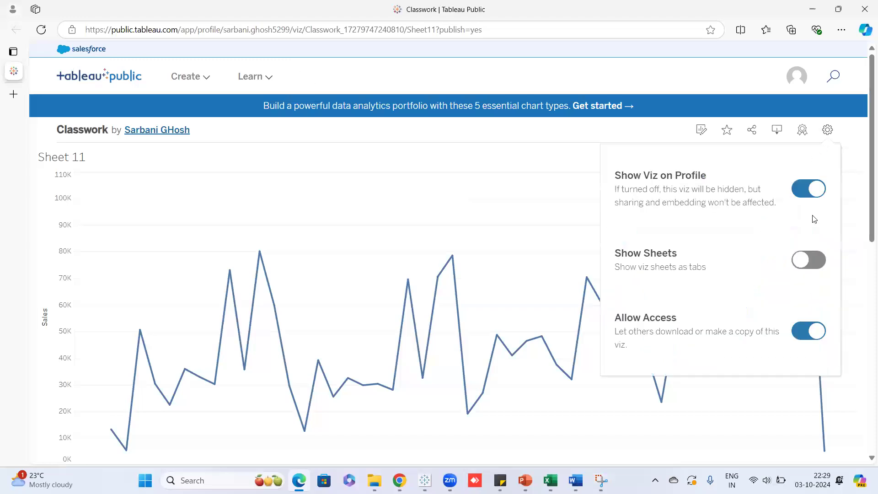
left_click(822, 262)
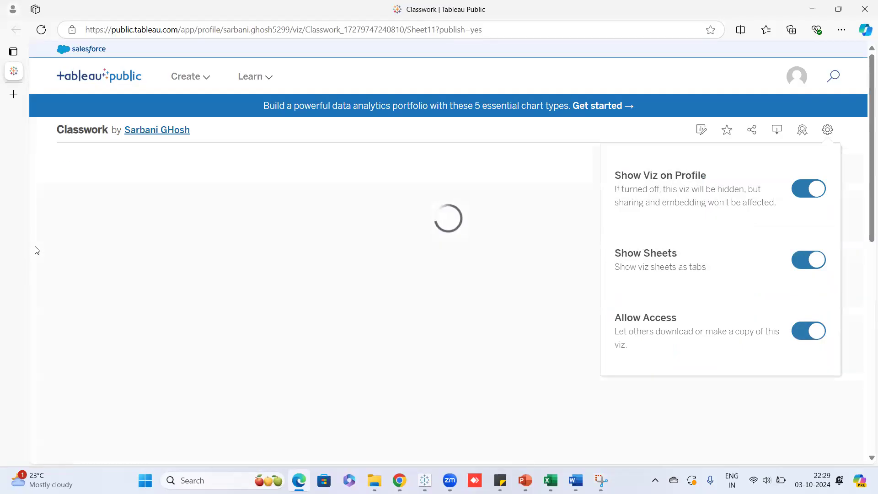
left_click(828, 132)
Browse the Sheet 1, Sort Nested Option, Sort by sum of sales and Scatter plot tabs.
left_click(58, 149)
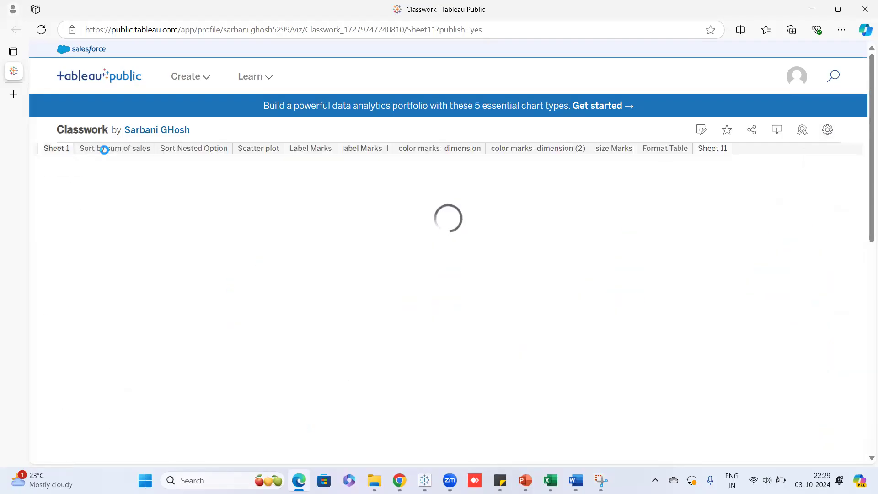
left_click(181, 146)
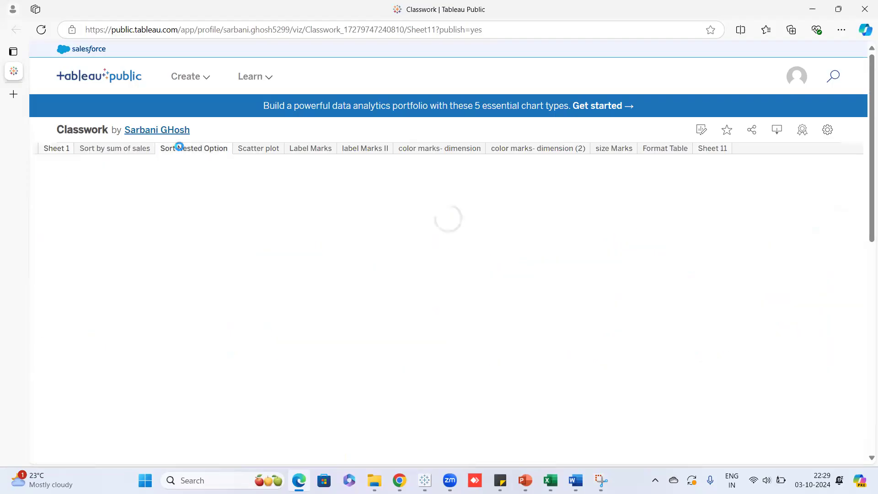
left_click(115, 151)
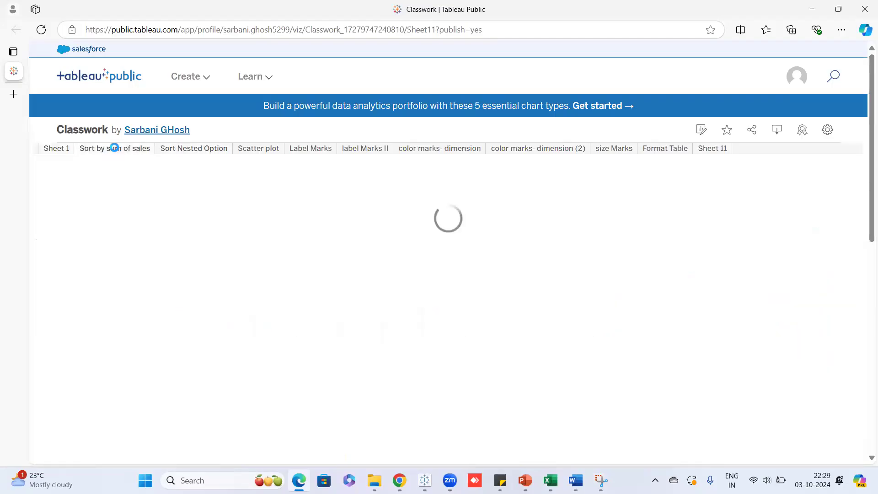
left_click(260, 148)
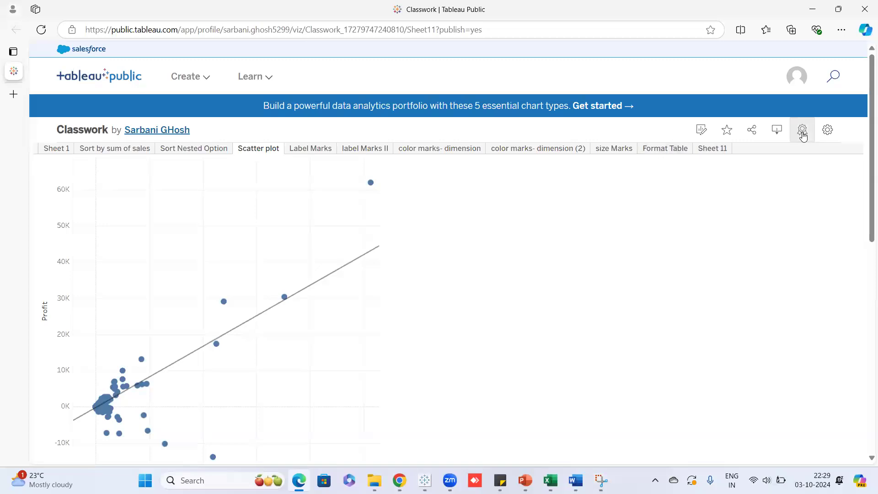
Check the download formats without downloading, then return to the desktop Classwork workbook.
left_click(777, 132)
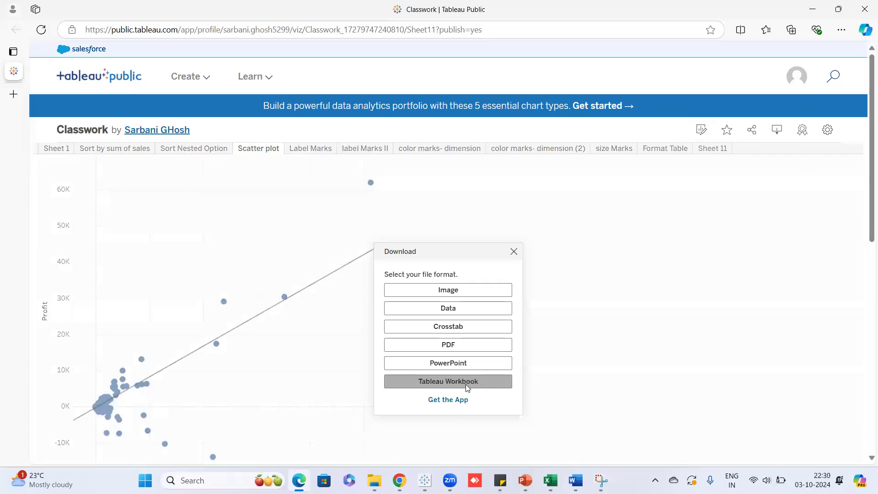
left_click(514, 252)
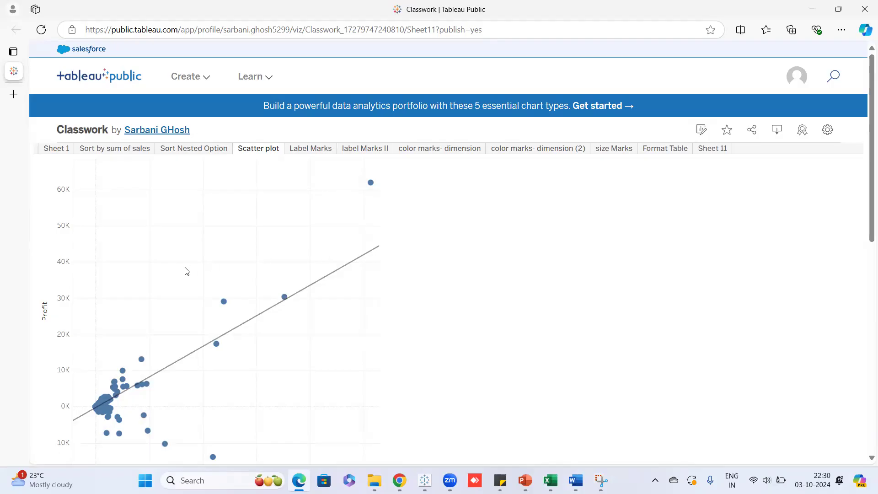
left_click(799, 85)
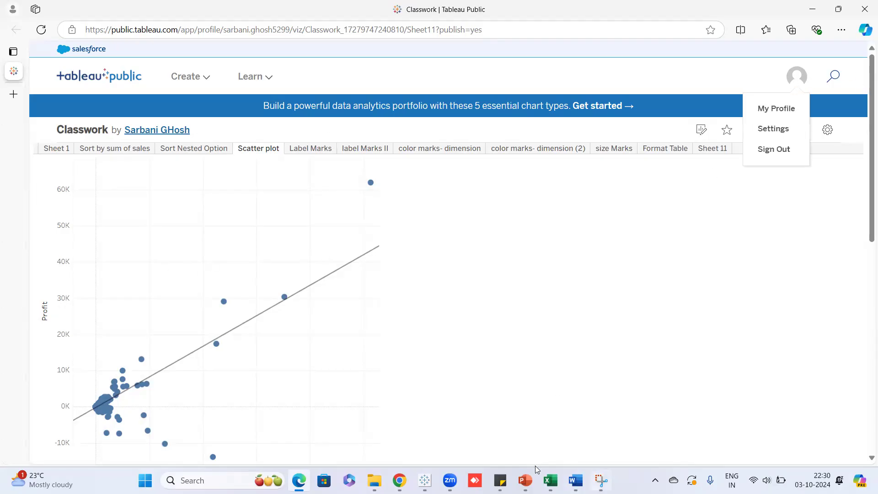
mouse_move(425, 481)
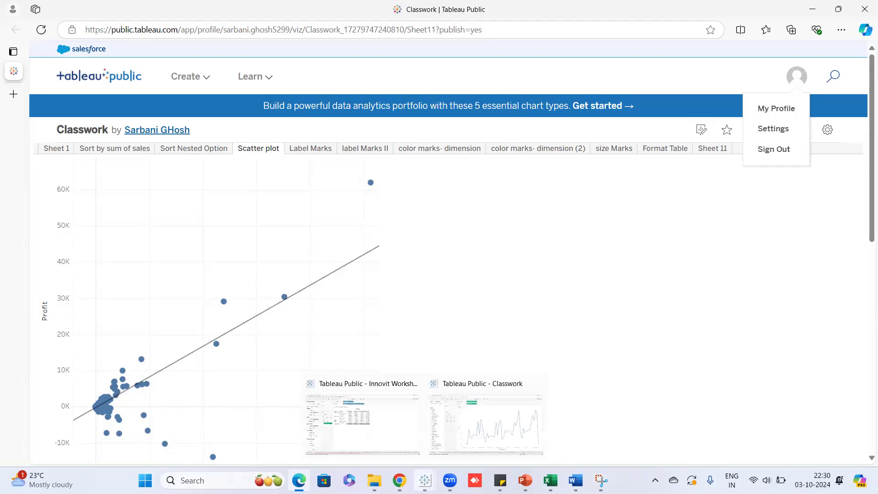
left_click(504, 438)
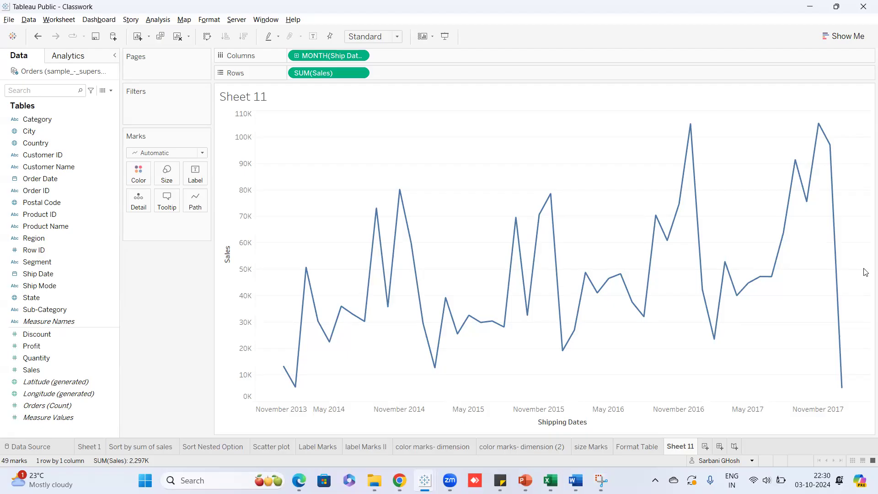
View Format Table, Sheet 11, Sort by sum of sales and Sort Nested Option, then switch to the Tableau Module 1 slides.
left_click(642, 446)
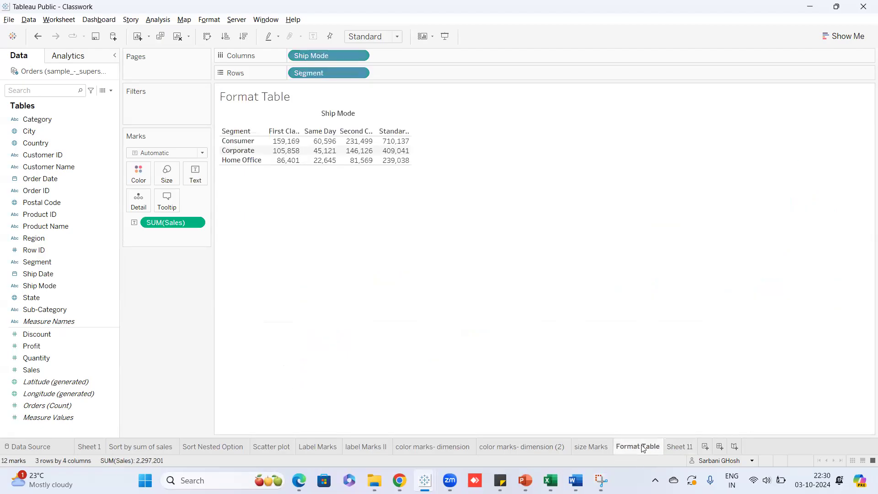
left_click(669, 446)
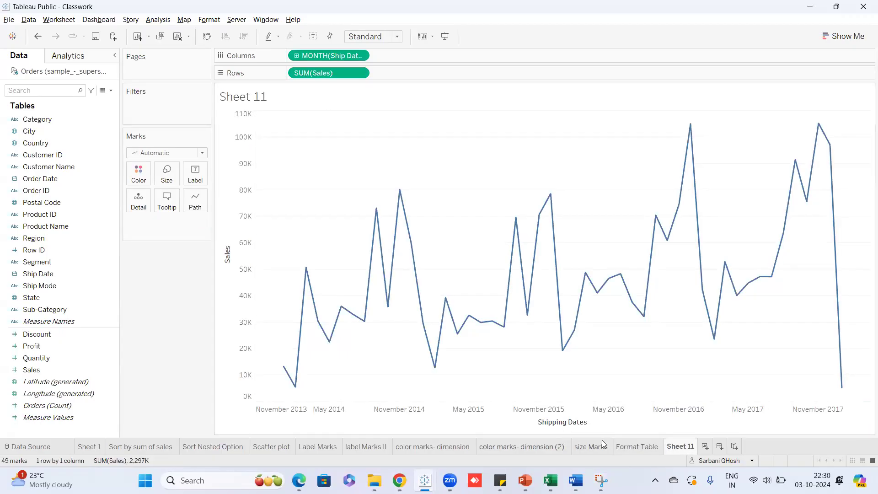
left_click(132, 448)
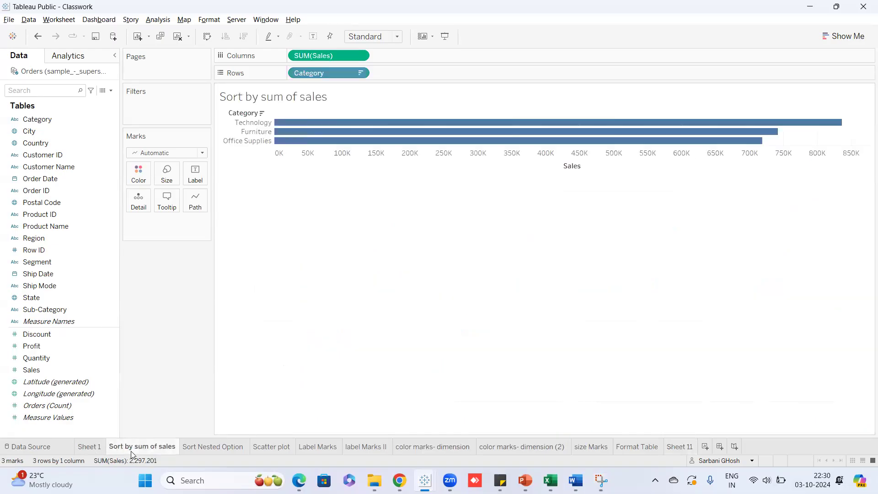
left_click(207, 449)
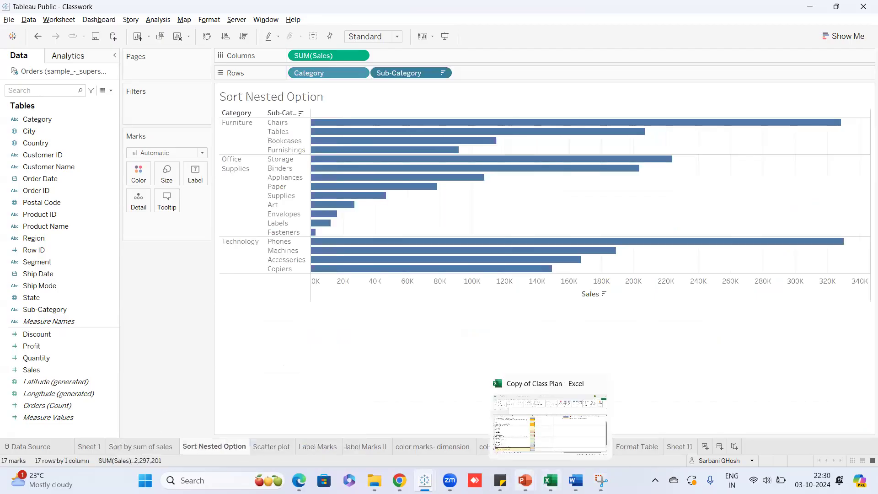
mouse_move(526, 480)
left_click(463, 423)
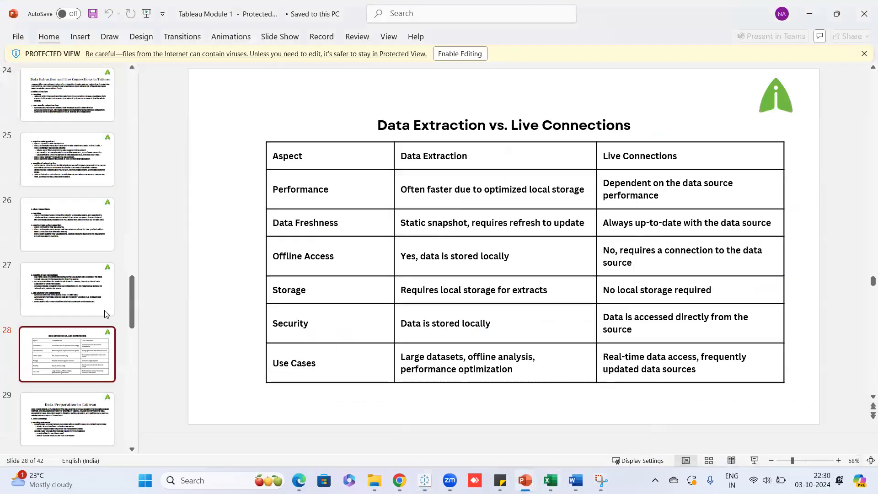
scroll(30, 351, "down", 3)
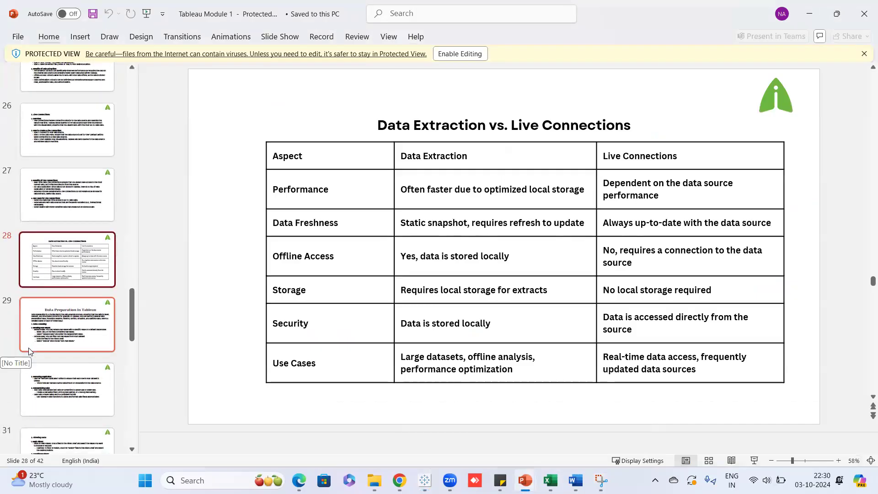
scroll(28, 354, "down", 2)
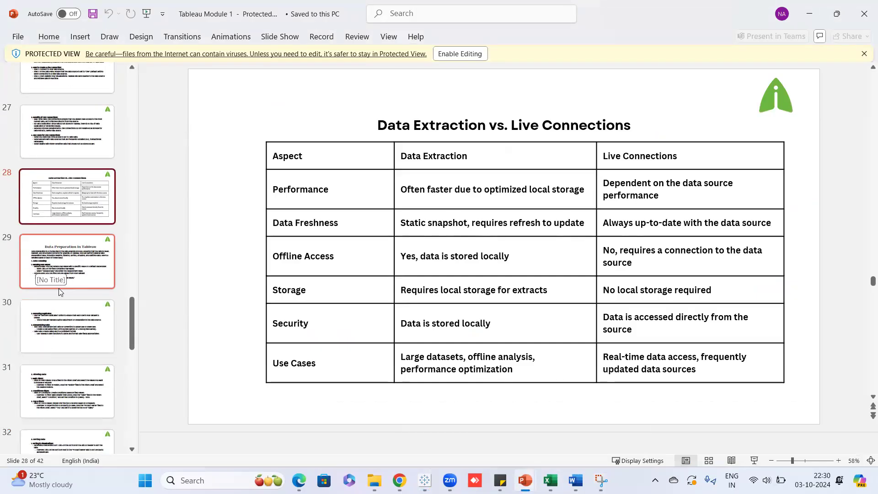